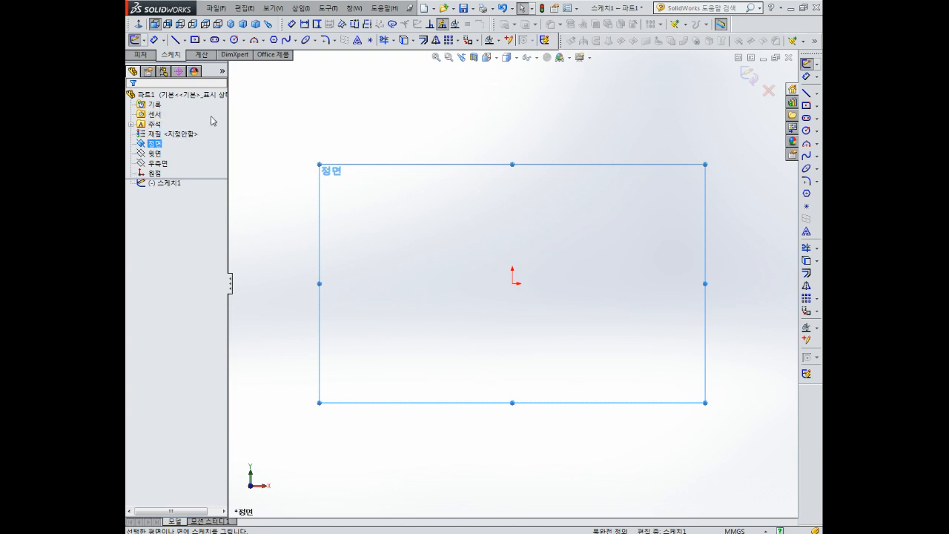
# - Draw a corner rectangle about 36 mm wide and 17 mm high enclosing the origin
pyautogui.click(816, 106)
pyautogui.click(756, 107)
pyautogui.click(469, 263)
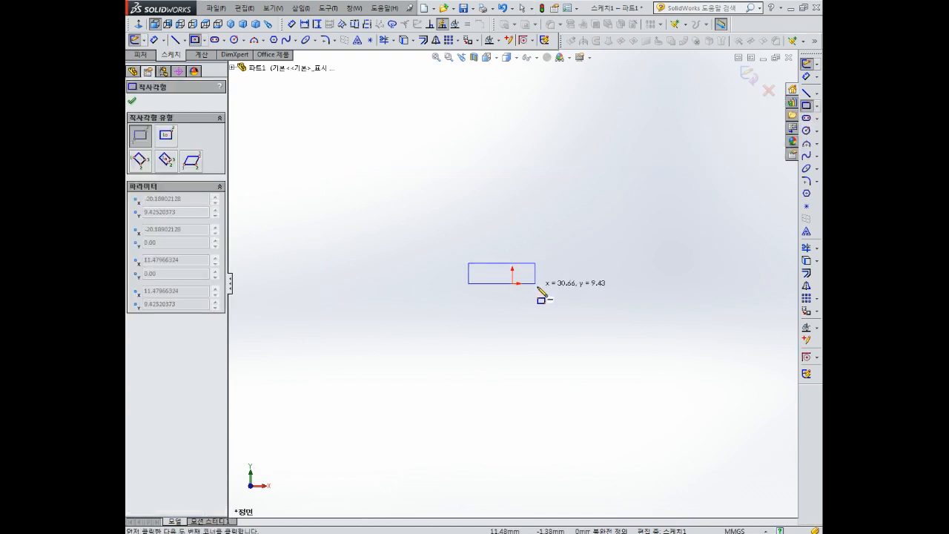
pyautogui.click(565, 308)
# - Dimension the rectangle's upper edge and set its width to 36 mm
pyautogui.moveTo(615, 276); pyautogui.dragTo(612, 211, button='right')
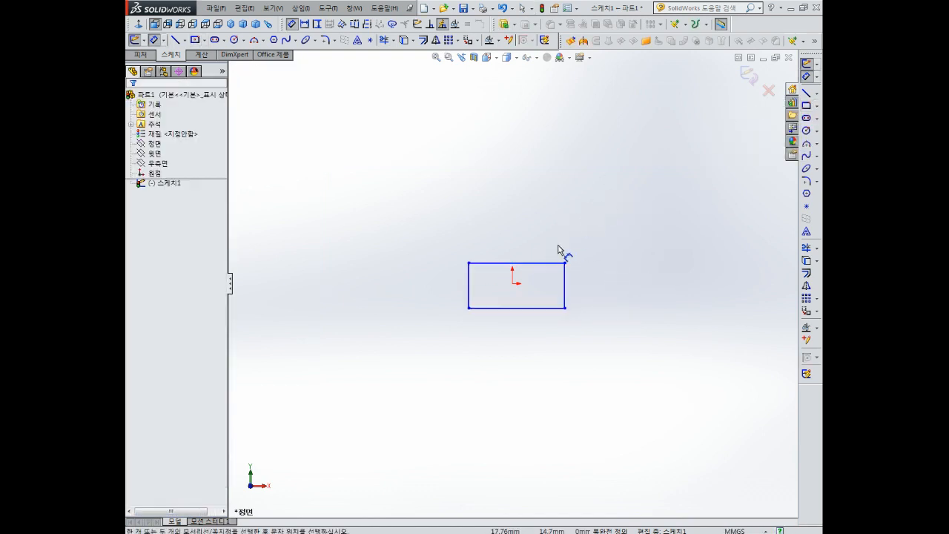
pyautogui.click(538, 264)
pyautogui.click(546, 226)
pyautogui.write('36')
pyautogui.press('Return')
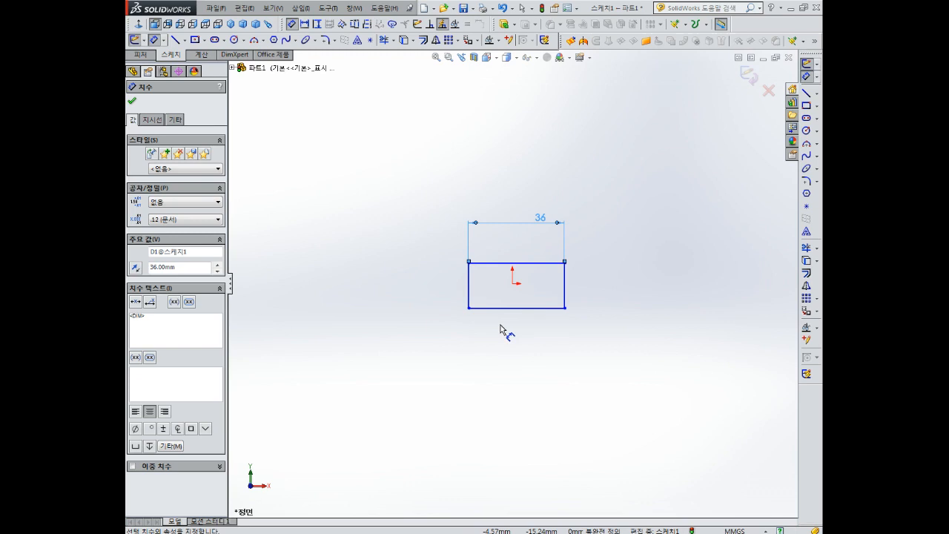
# - Dimension the distance between the rectangle's upper and lower edges and set it to 30 mm
pyautogui.click(529, 268)
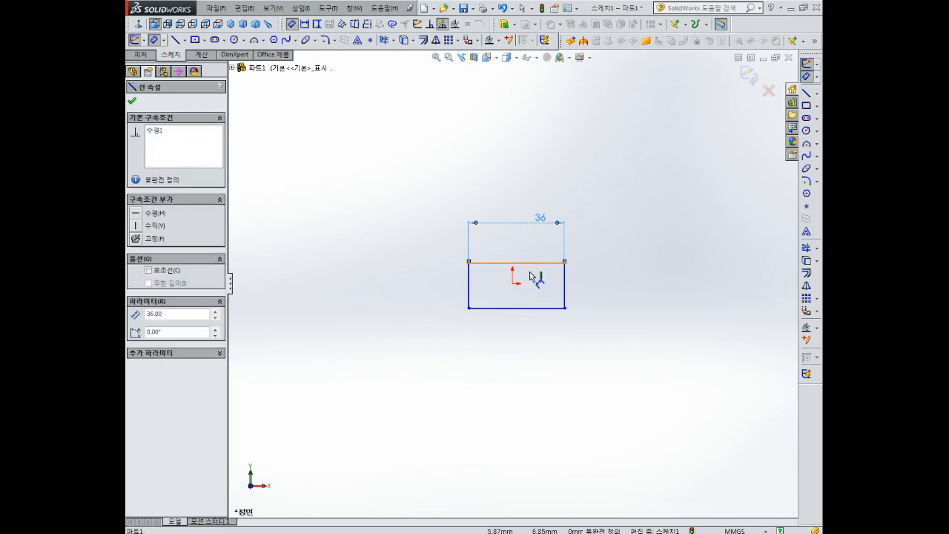
pyautogui.click(539, 307)
pyautogui.click(540, 290)
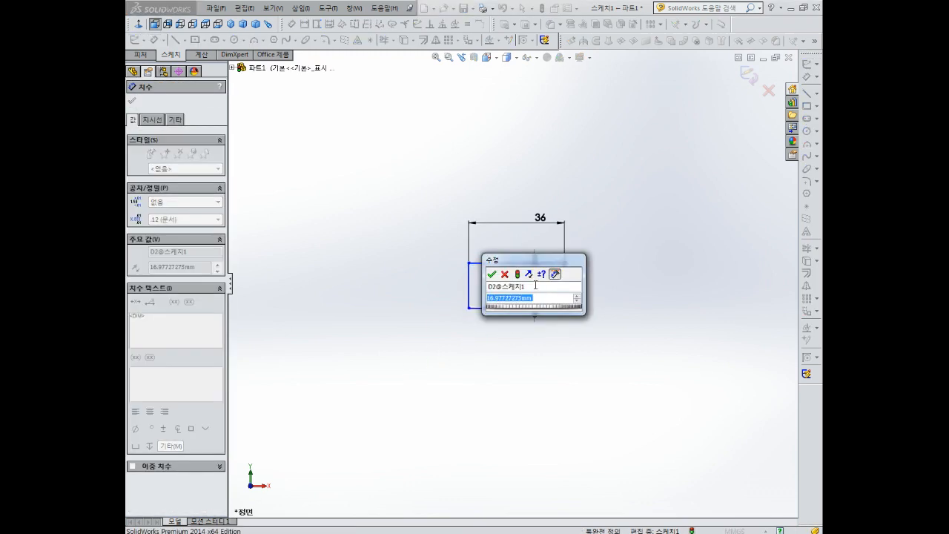
pyautogui.write('30')
pyautogui.press('Return')
# - Set the horizontal distance from the origin to the rectangle's left edge to 18 mm
pyautogui.scroll(-2, 537, 273)
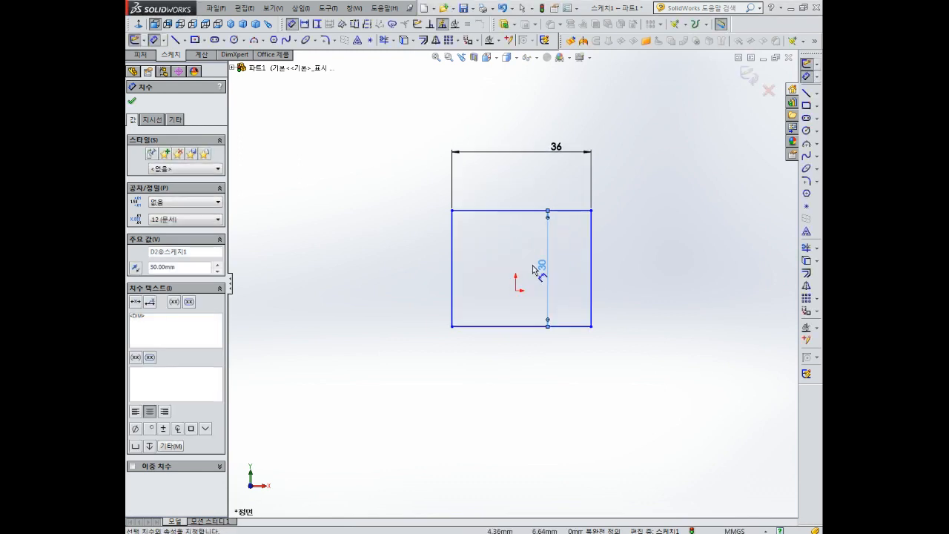
pyautogui.scroll(-2, 535, 269)
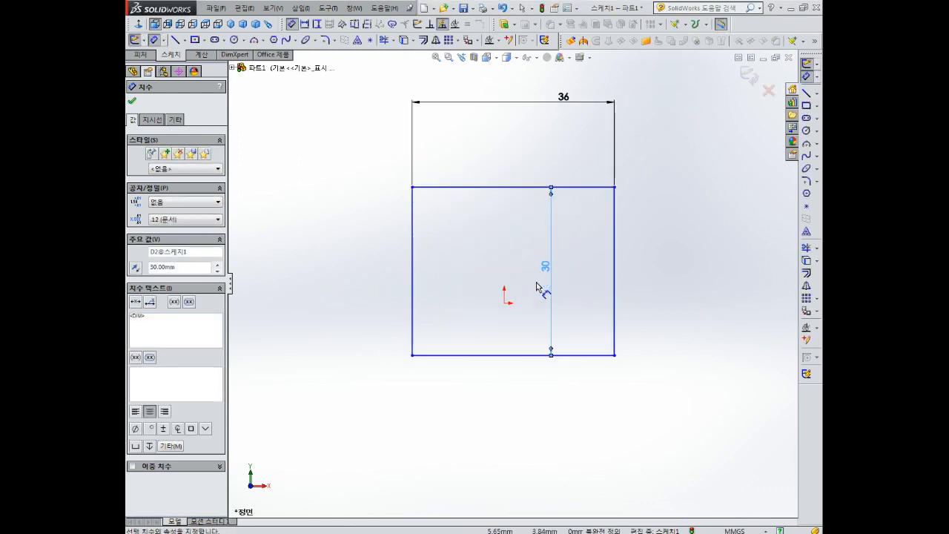
pyautogui.click(505, 304)
pyautogui.click(413, 311)
pyautogui.click(451, 334)
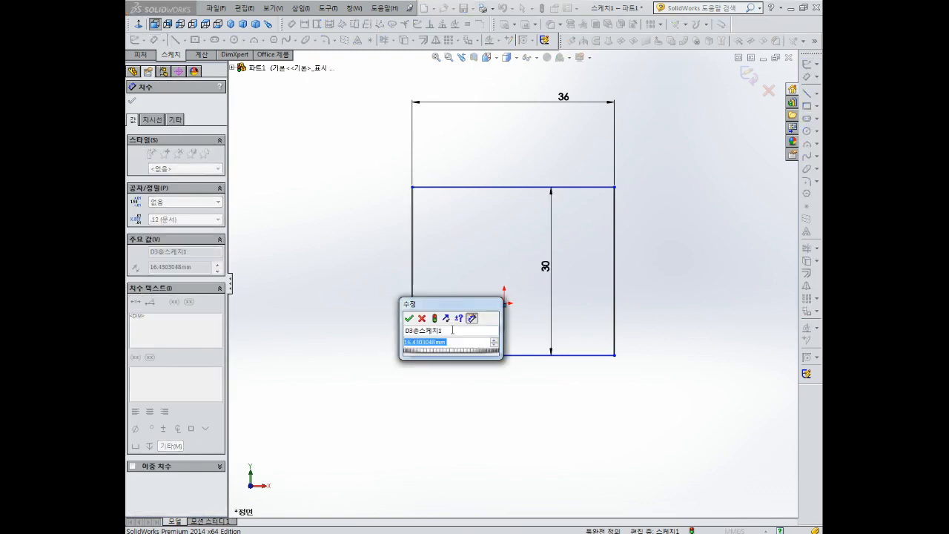
pyautogui.write('18')
pyautogui.press('Return')
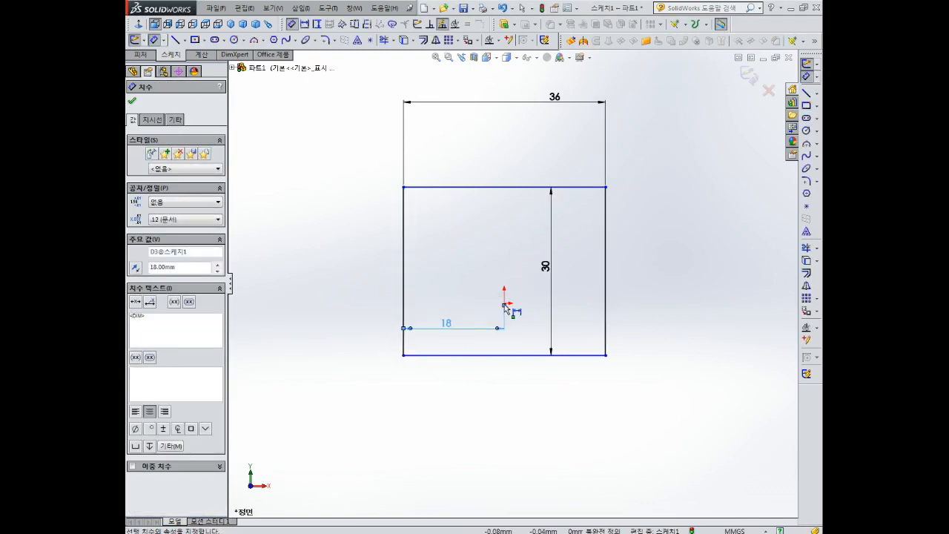
# - Set the vertical distance from the origin to the rectangle's upper edge to 15 mm
pyautogui.click(517, 188)
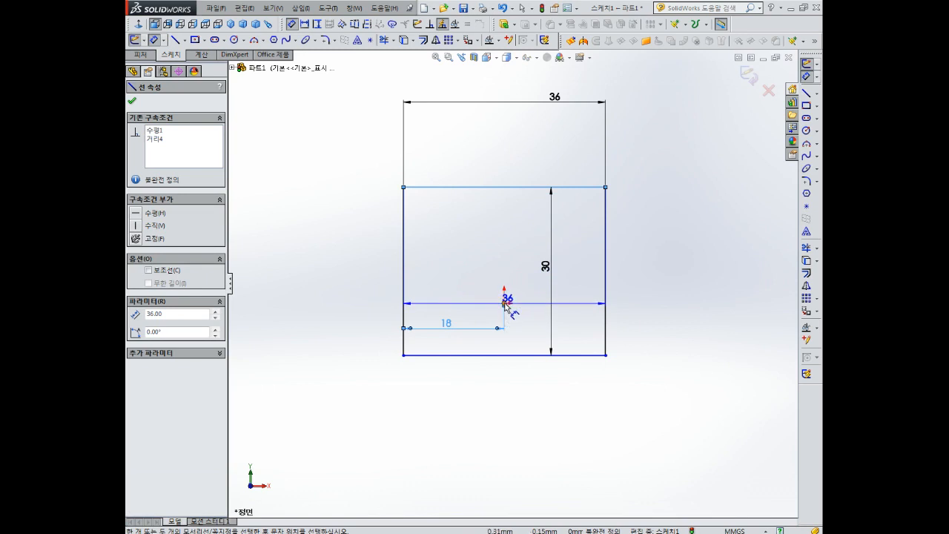
pyautogui.press('Escape')
pyautogui.click(505, 304)
pyautogui.click(510, 267)
pyautogui.write('15')
pyautogui.press('Return')
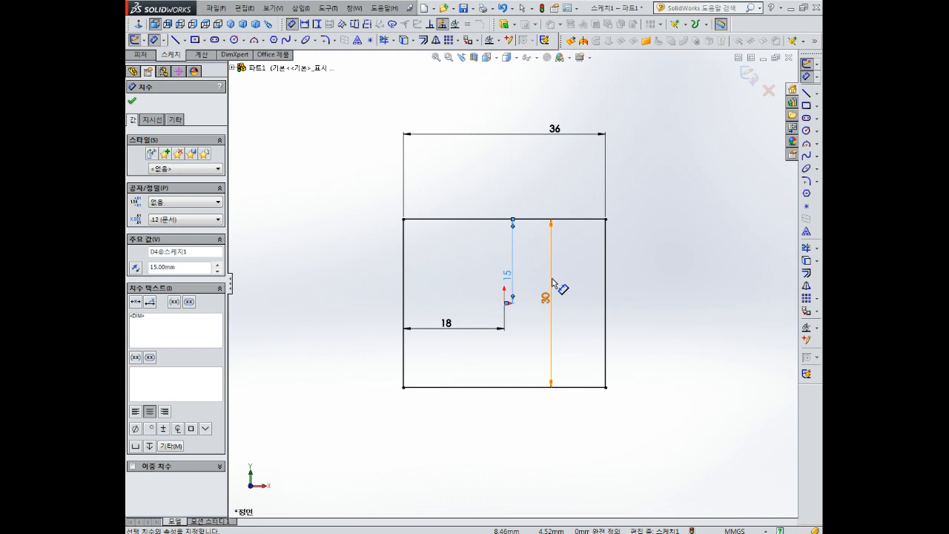
# - Convert the rectangle's upper edge to construction geometry
pyautogui.press('z')
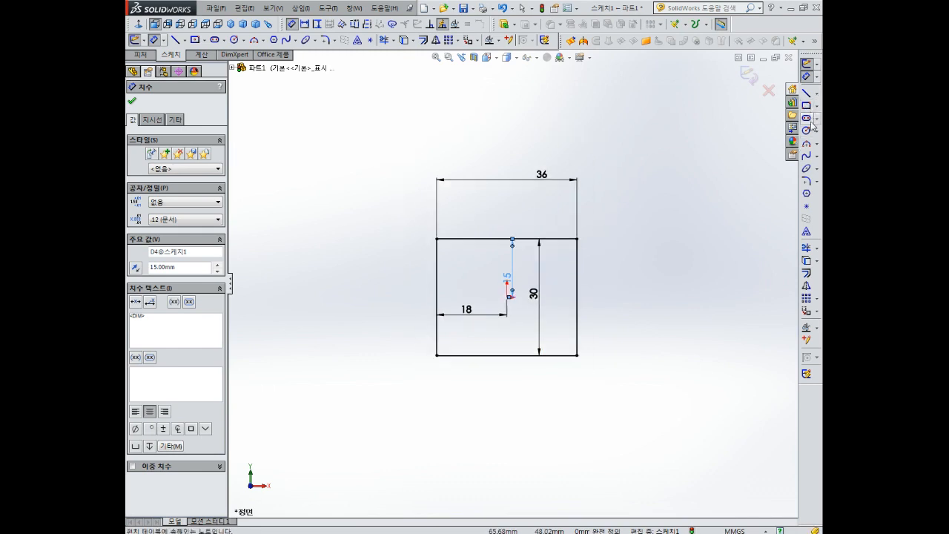
pyautogui.click(573, 246)
pyautogui.click(555, 240)
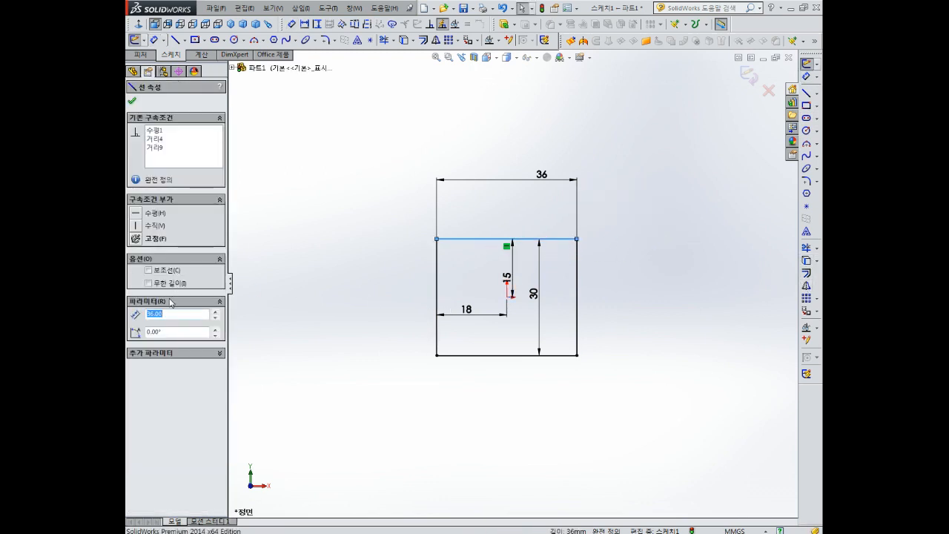
pyautogui.click(163, 273)
pyautogui.click(132, 101)
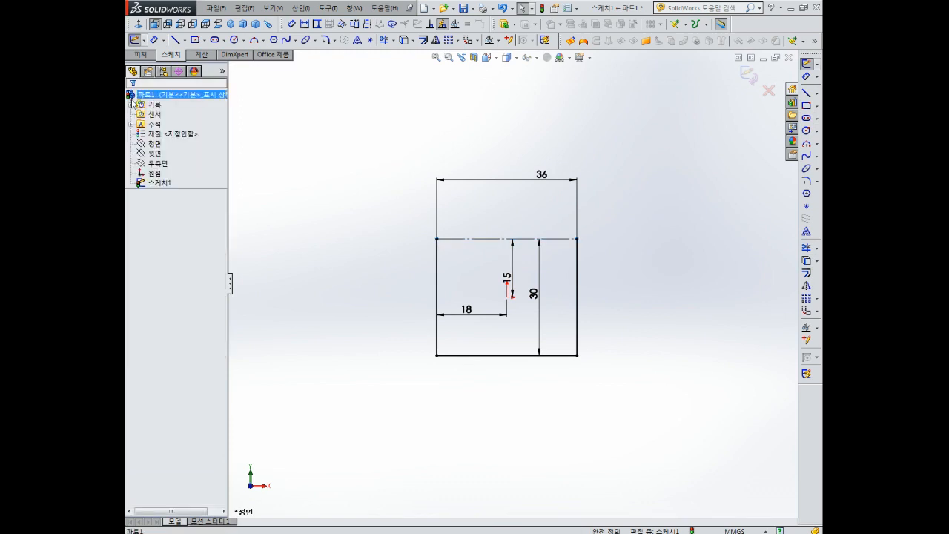
# - Draw a downward-bulging three-point arc of about 28 mm radius above the rectangle, with its ends aligned with the two sides
pyautogui.scroll(-2, 549, 252)
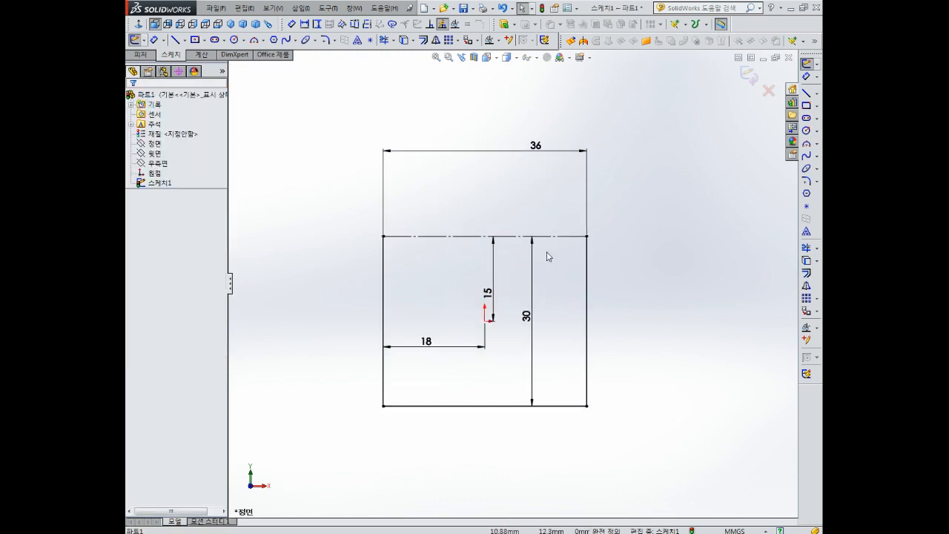
pyautogui.click(807, 144)
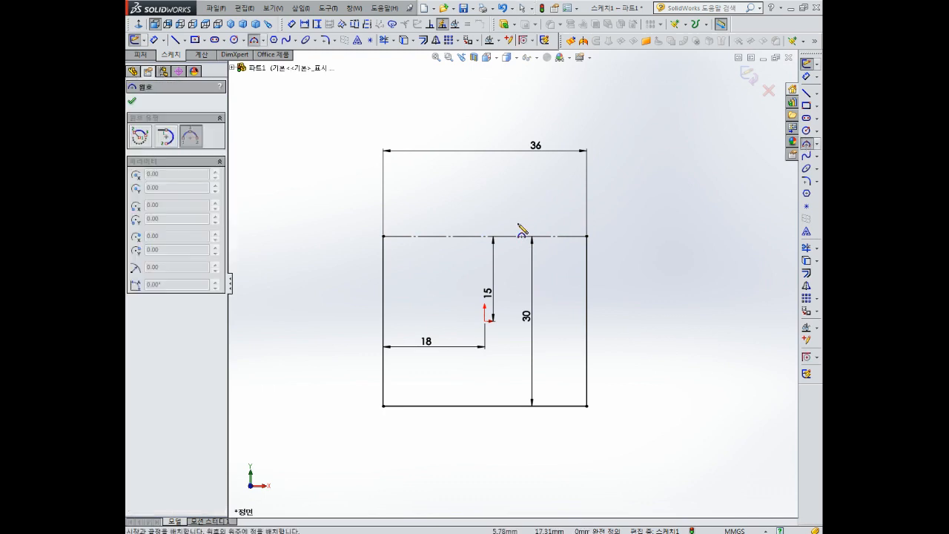
pyautogui.click(383, 194)
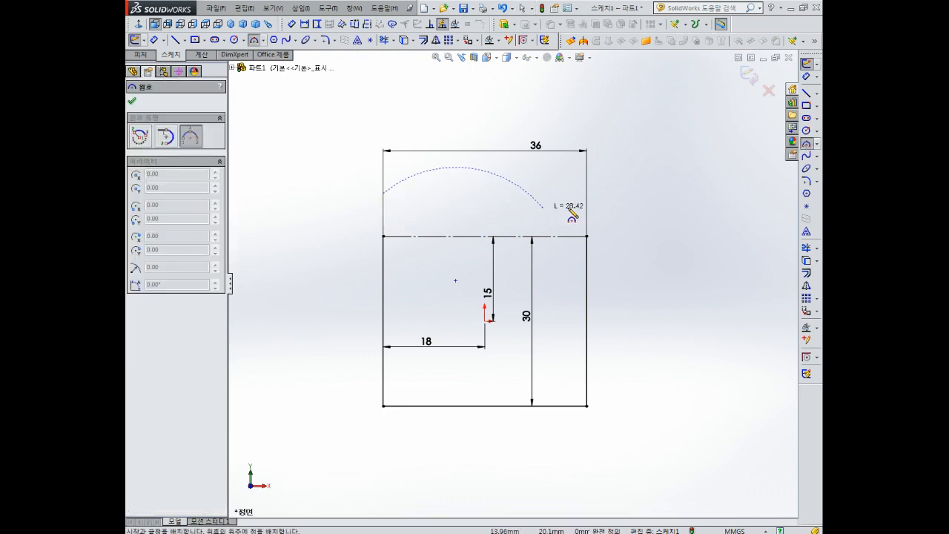
pyautogui.click(586, 194)
pyautogui.click(506, 229)
pyautogui.press('Escape')
# - Add a tangent relation between the arc and the rectangle's upper construction line
pyautogui.scroll(1, 525, 239)
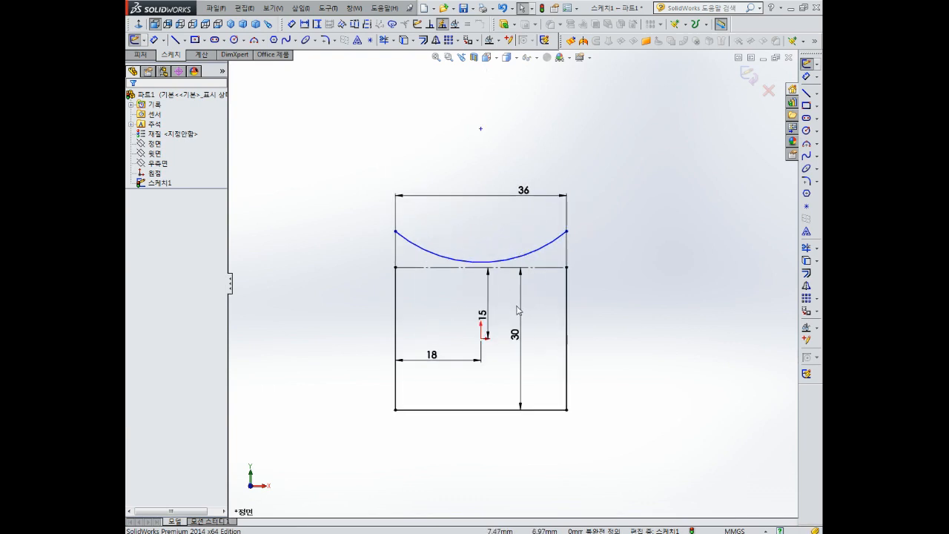
pyautogui.scroll(1, 518, 308)
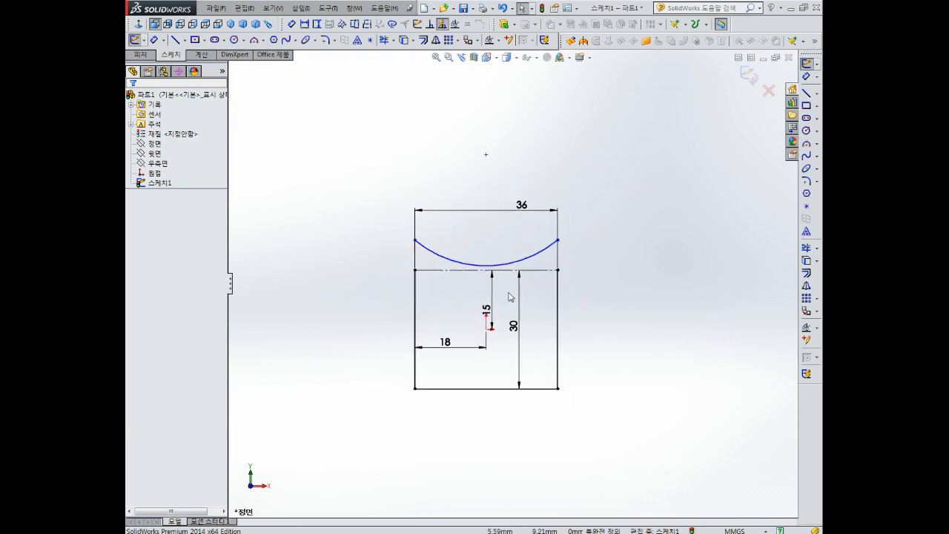
pyautogui.scroll(-2, 511, 286)
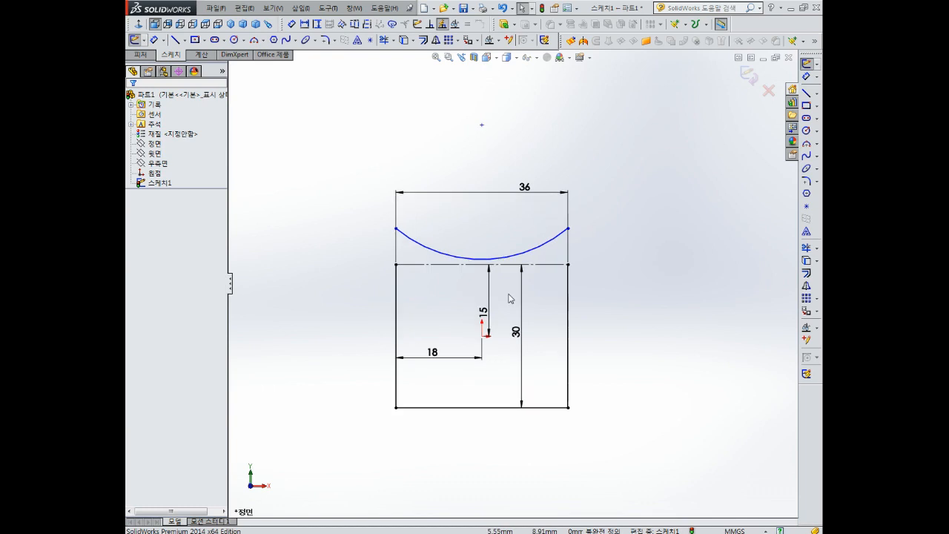
pyautogui.click(521, 253)
pyautogui.keyDown('ctrl'); pyautogui.click(523, 260); pyautogui.keyUp('ctrl')
pyautogui.click(135, 278)
pyautogui.click(512, 287)
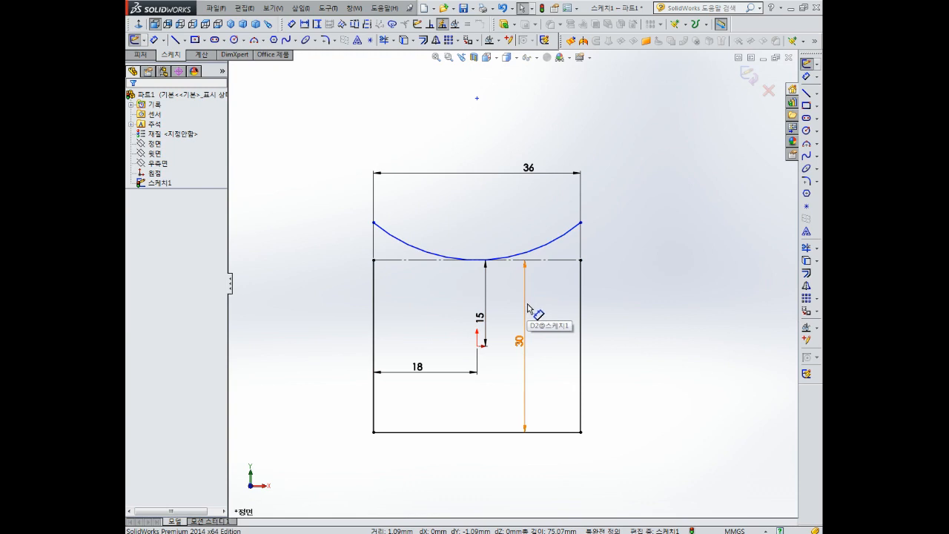
# - Add a vertical relation between the arc's center point and the origin
pyautogui.scroll(1, 531, 306)
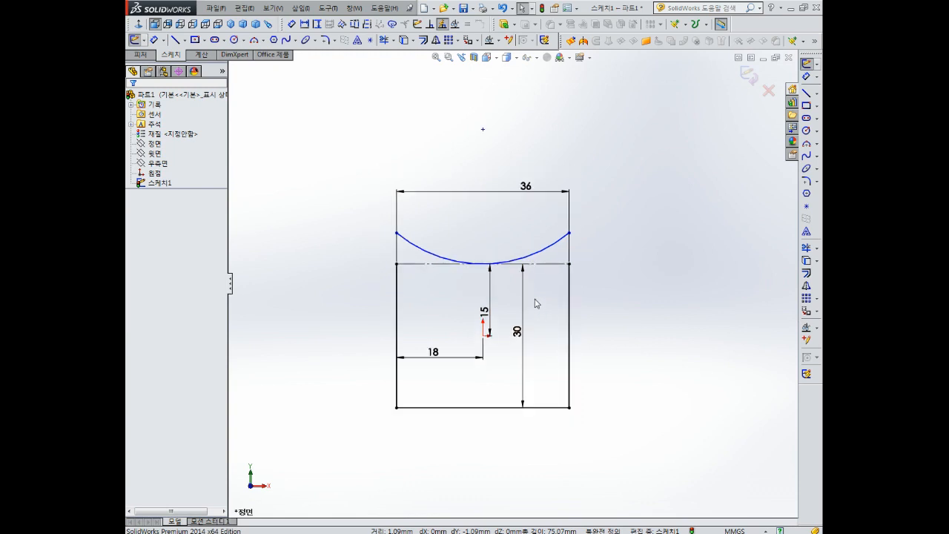
pyautogui.click(483, 129)
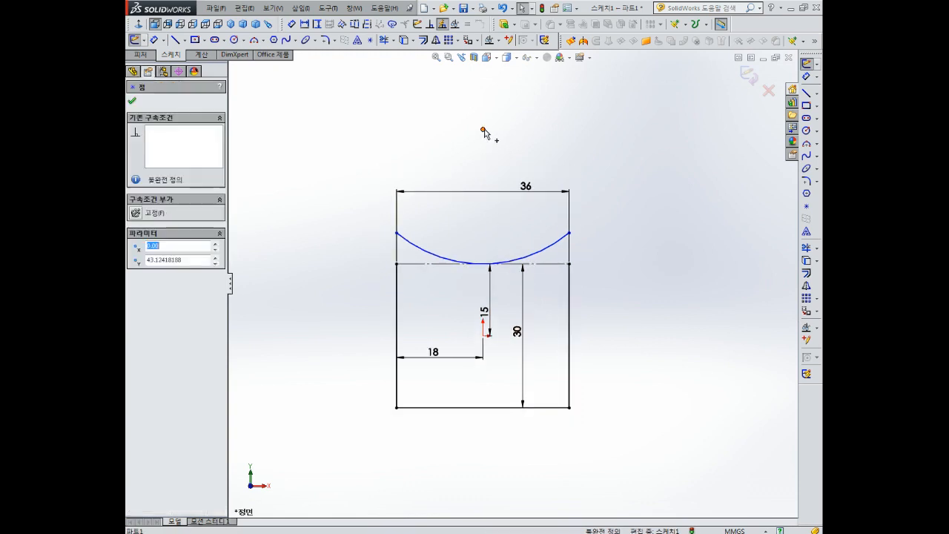
pyautogui.keyDown('ctrl'); pyautogui.click(483, 336); pyautogui.keyUp('ctrl')
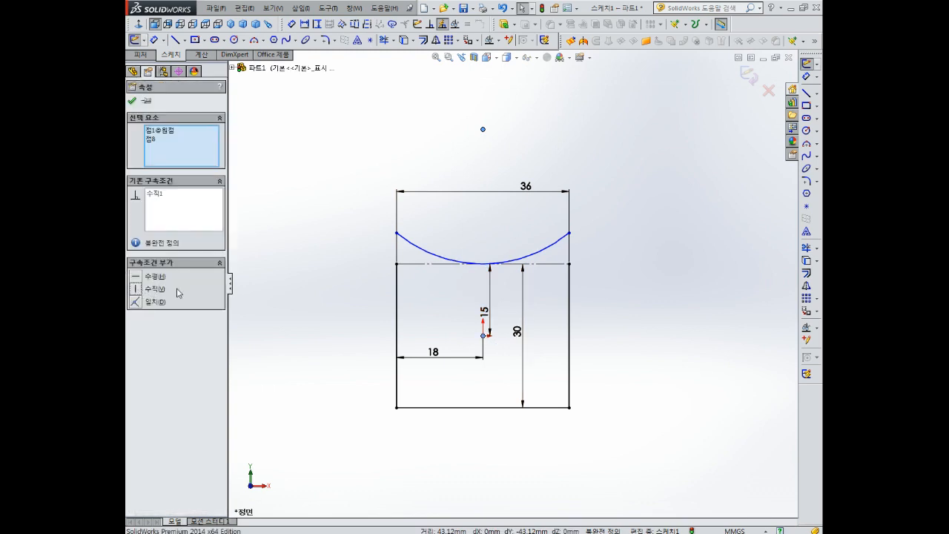
pyautogui.click(750, 274)
# - Dimension the arc and set its radius to 100 mm
pyautogui.moveTo(675, 230); pyautogui.dragTo(672, 184, button='right')
pyautogui.click(439, 255)
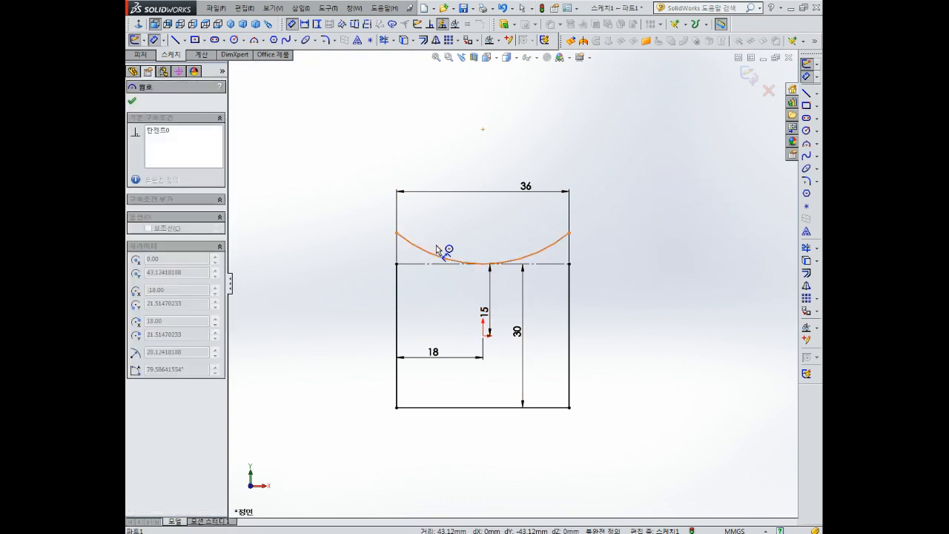
pyautogui.click(482, 131)
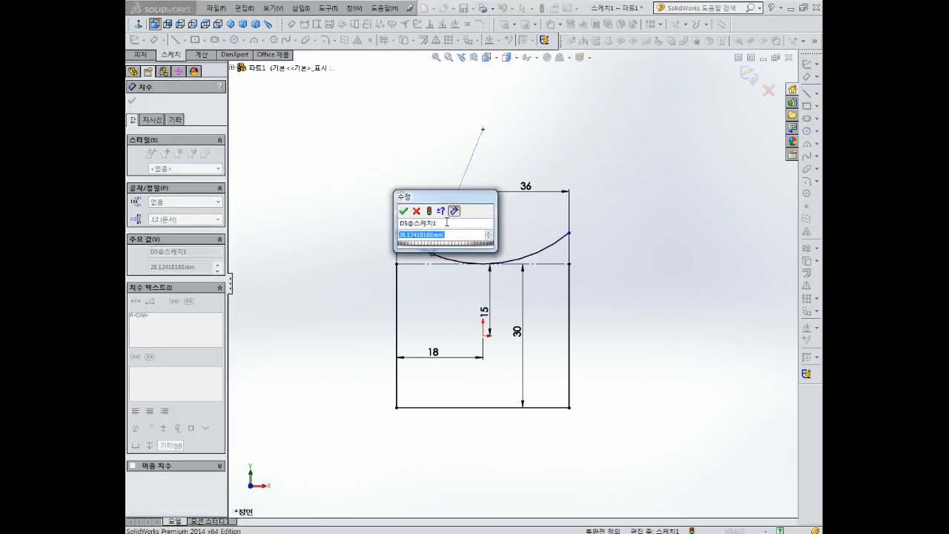
pyautogui.write('100')
pyautogui.press('Return')
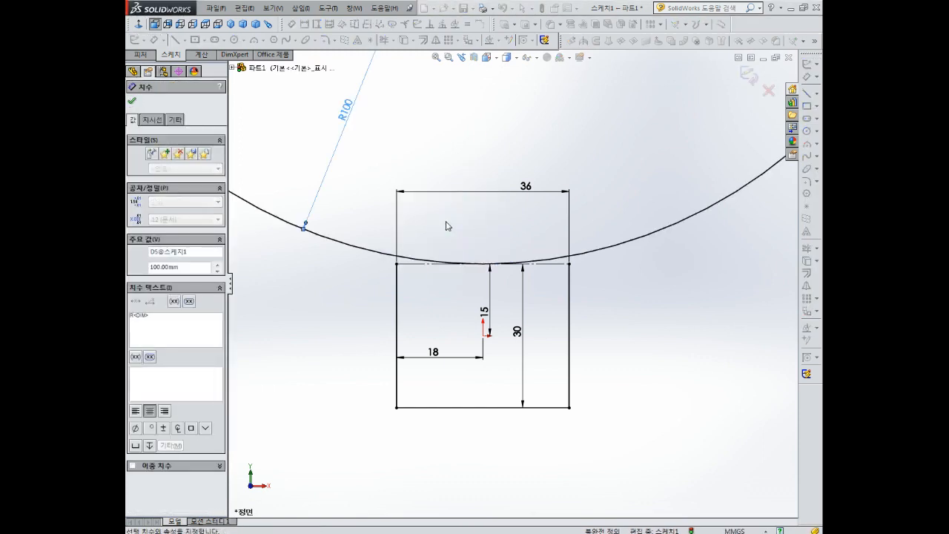
pyautogui.press('Escape')
# - Shorten the arc by moving both endpoints inward, to about 30 mm on each side of the origin
pyautogui.scroll(5, 498, 250)
pyautogui.moveTo(378, 232); pyautogui.dragTo(443, 275)
pyautogui.moveTo(625, 233); pyautogui.dragTo(558, 267)
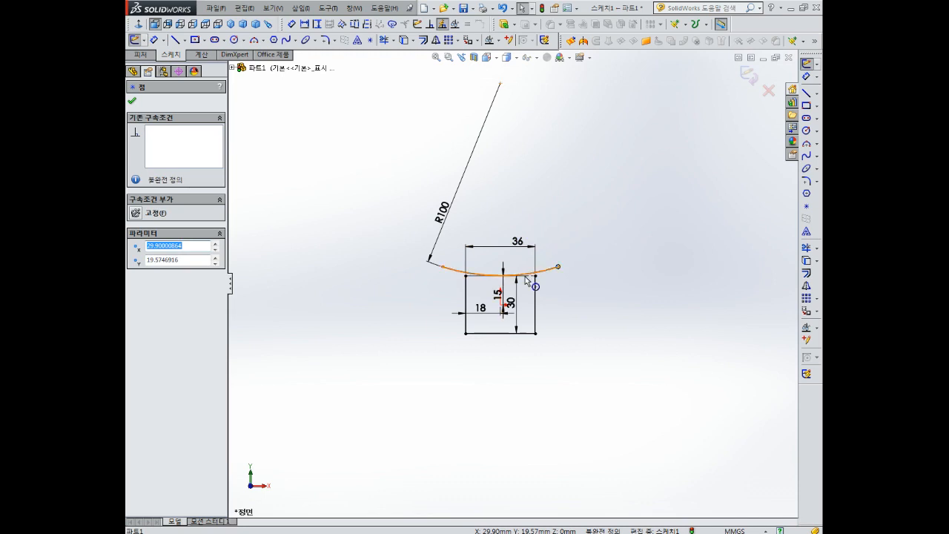
# - Set the horizontal distance between the arc's two endpoints to 46 mm
pyautogui.scroll(-2, 516, 284)
pyautogui.moveTo(551, 155); pyautogui.dragTo(517, 141, button='right')
pyautogui.click(413, 259)
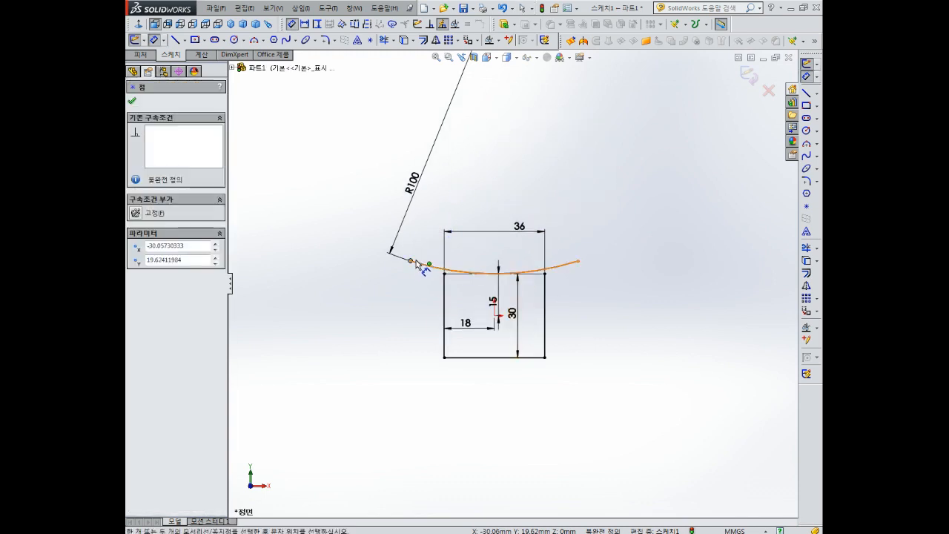
pyautogui.click(578, 261)
pyautogui.click(510, 195)
pyautogui.write('46')
pyautogui.press('Return')
# - Center the arc by setting the horizontal distance from its left endpoint to the origin to 46/2
pyautogui.scroll(-2, 523, 247)
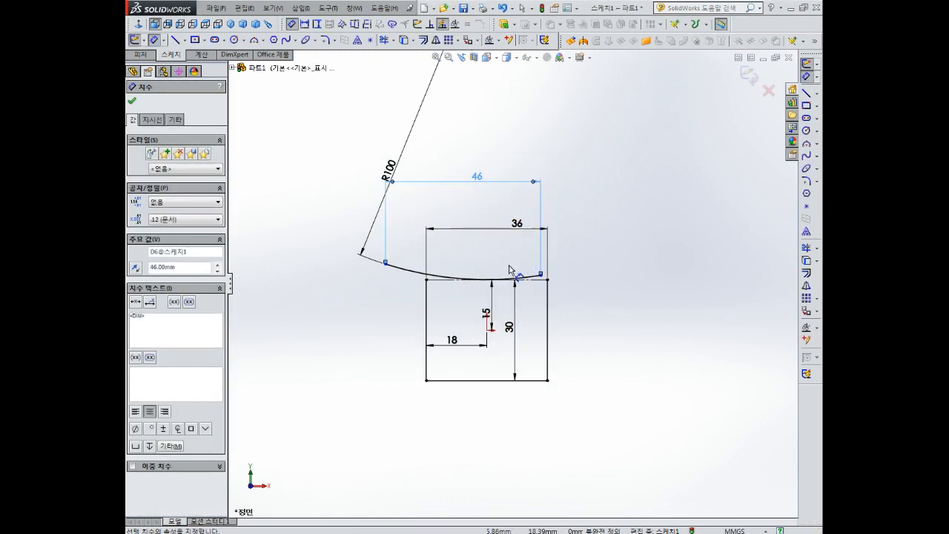
pyautogui.click(356, 267)
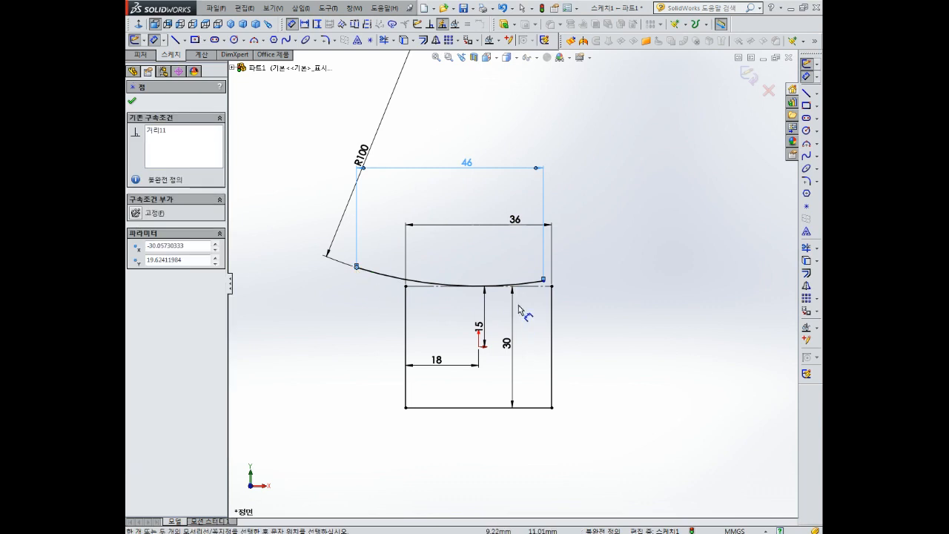
pyautogui.click(479, 346)
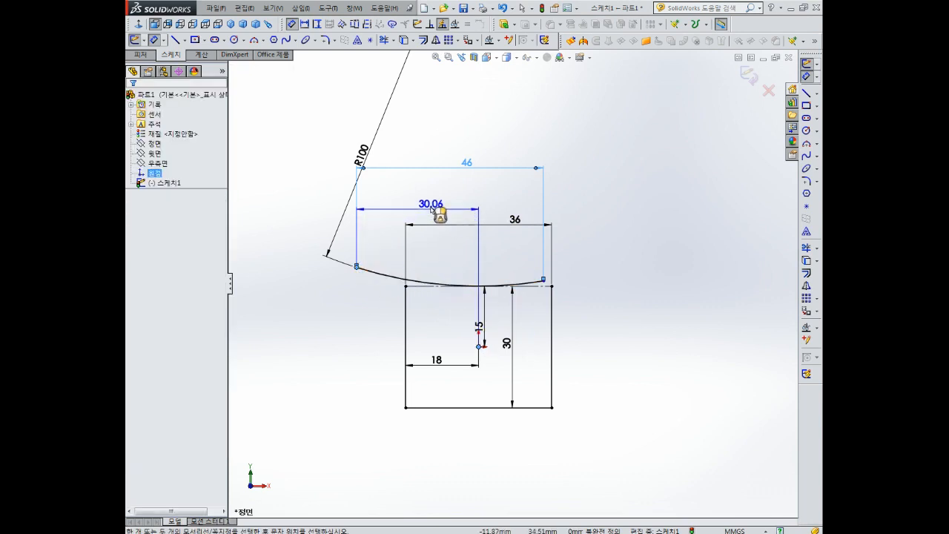
pyautogui.click(435, 205)
pyautogui.write('46/2')
pyautogui.press('Return')
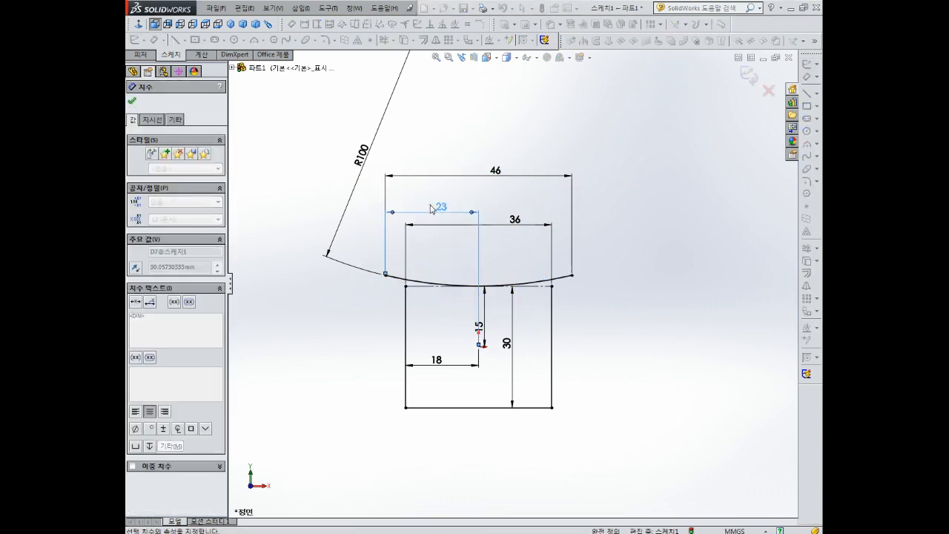
pyautogui.press('Escape')
pyautogui.scroll(2, 519, 293)
pyautogui.scroll(-2, 529, 303)
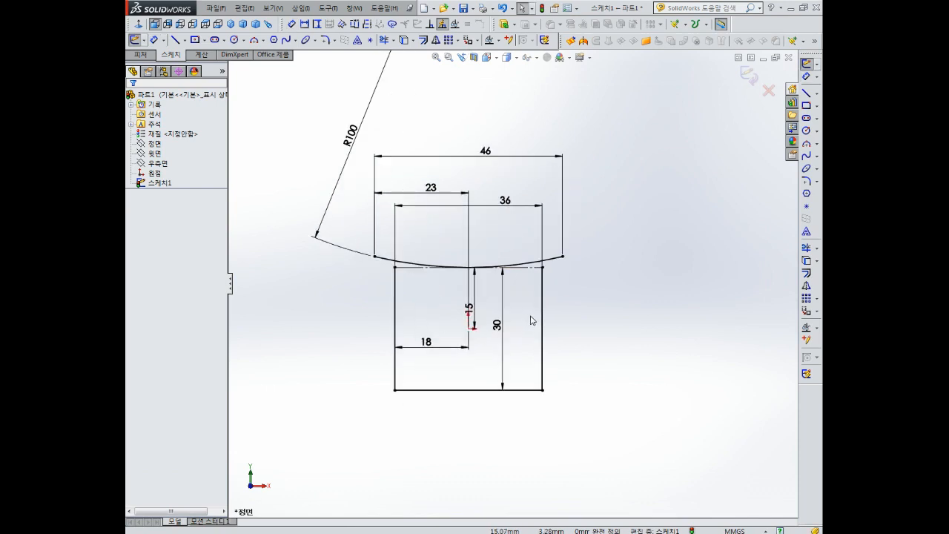
pyautogui.click(490, 157)
pyautogui.click(560, 187)
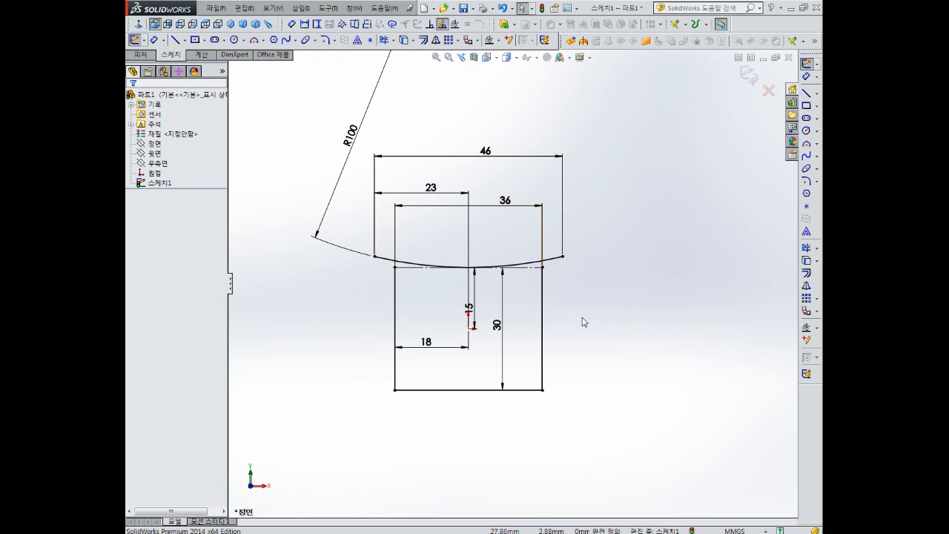
# - Draw a horizontal line through the origin between the midpoints of the rectangle's two vertical sides and make it a construction line
pyautogui.scroll(2, 482, 361)
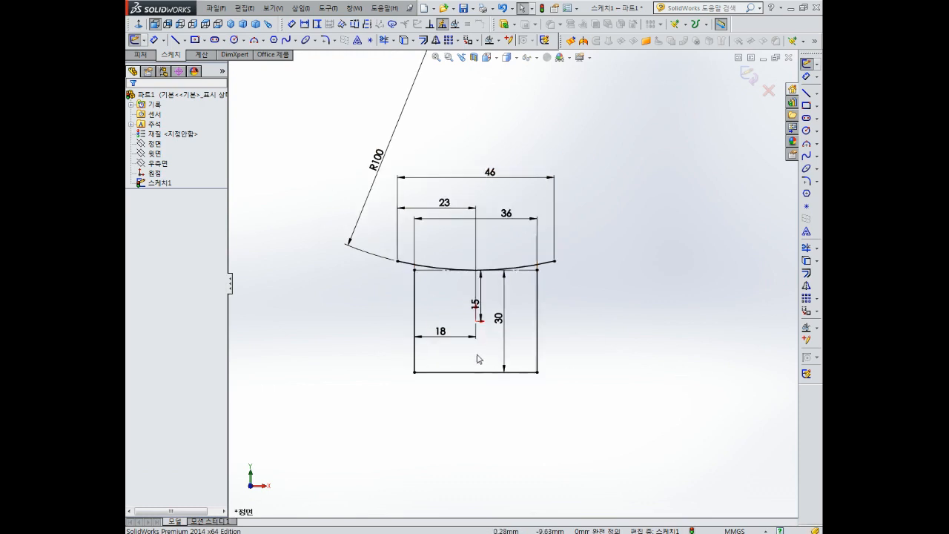
pyautogui.scroll(-3, 594, 290)
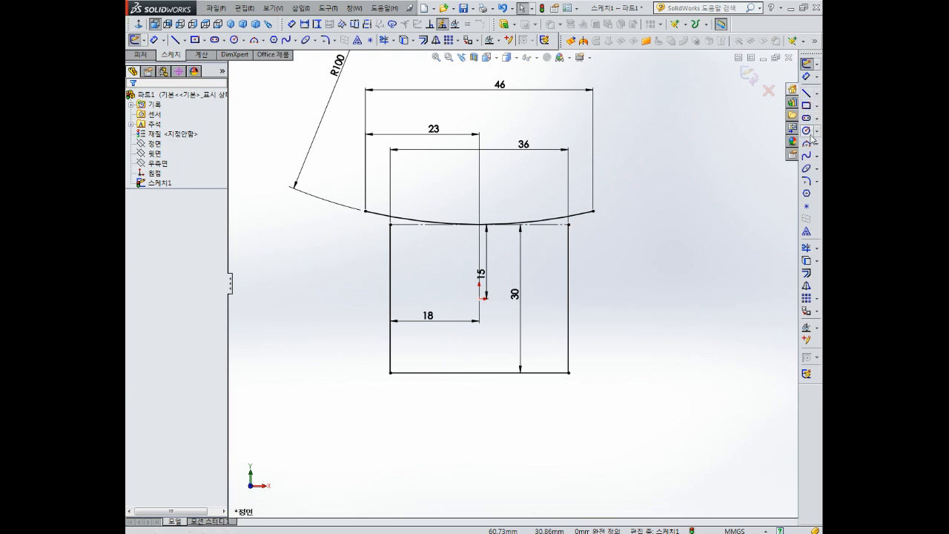
pyautogui.click(807, 93)
pyautogui.click(391, 299)
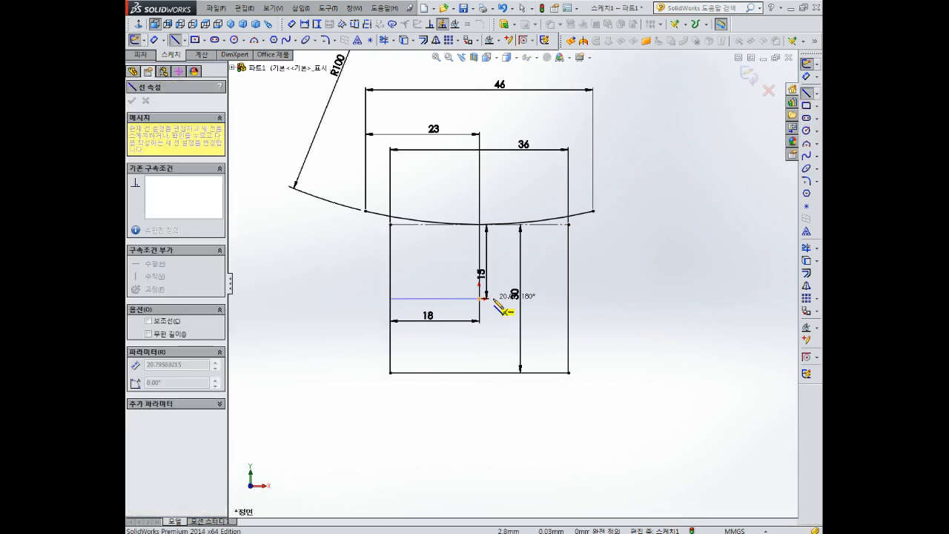
pyautogui.click(569, 299)
pyautogui.press('Escape')
pyautogui.click(545, 299)
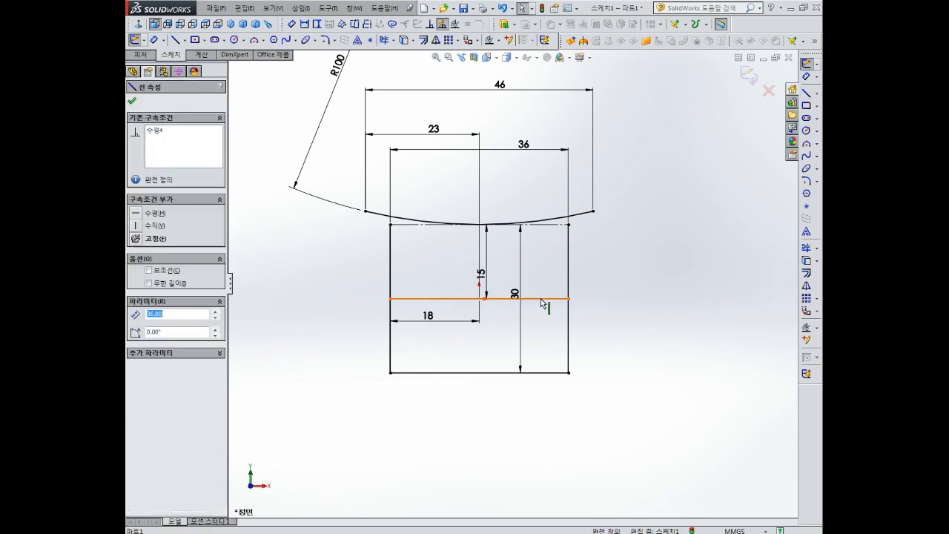
pyautogui.click(592, 306)
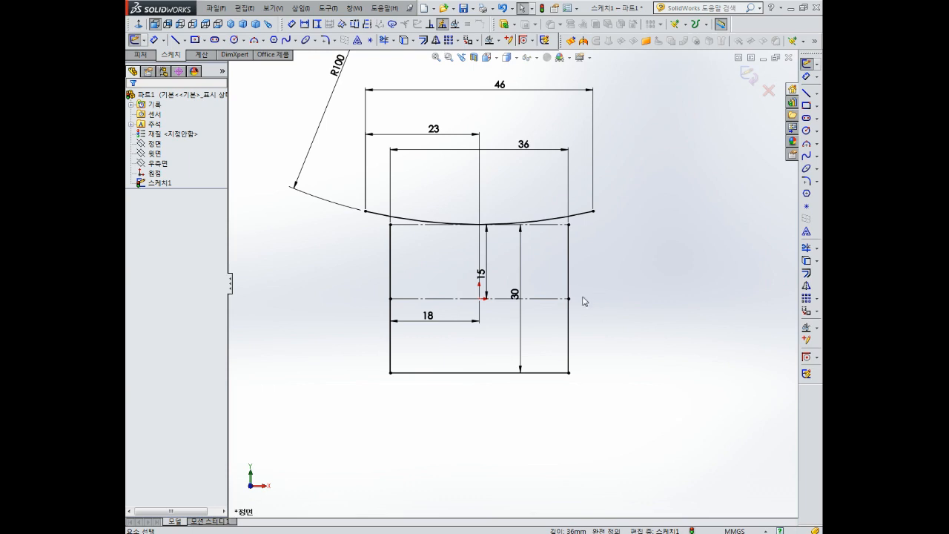
# - Convert both vertical sides of the rectangle to construction lines
pyautogui.scroll(-1, 587, 297)
pyautogui.scroll(1, 565, 285)
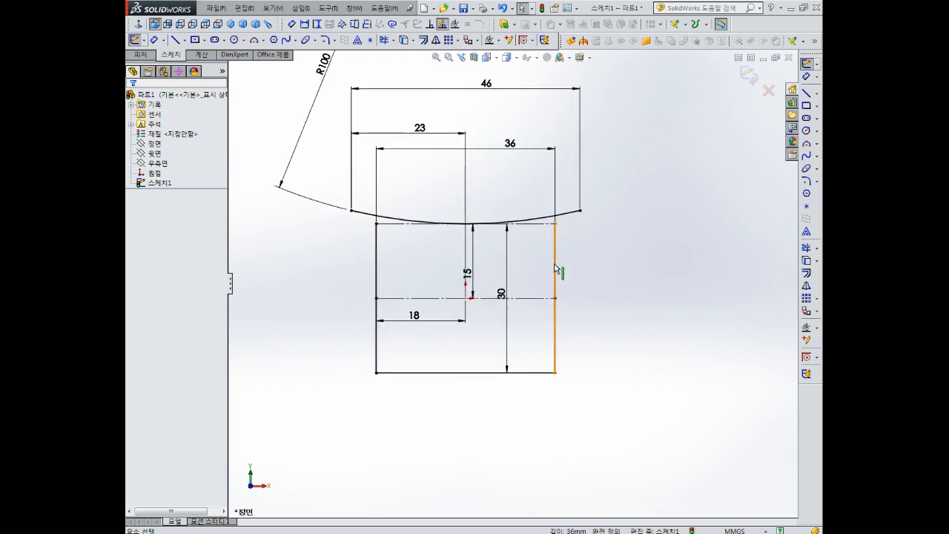
pyautogui.click(557, 268)
pyautogui.click(562, 270)
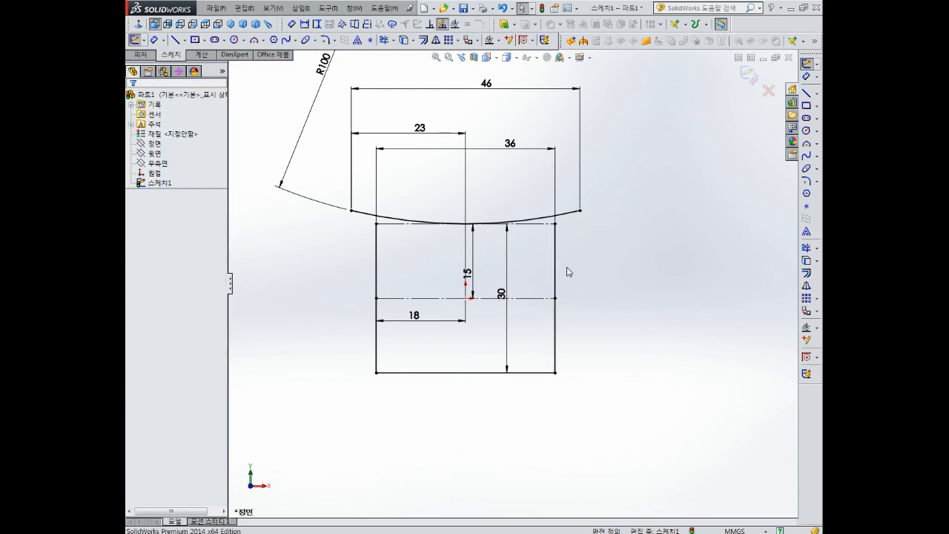
pyautogui.click(556, 261)
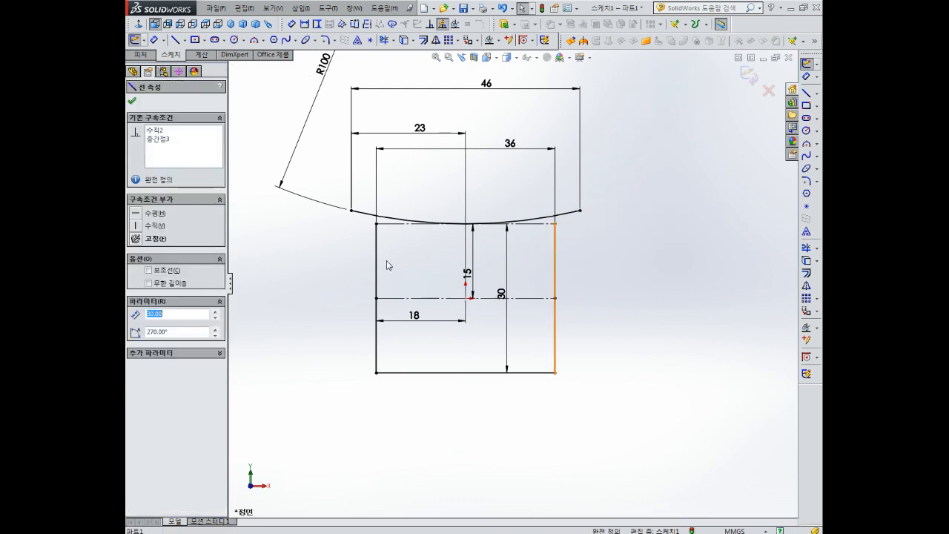
pyautogui.click(376, 265)
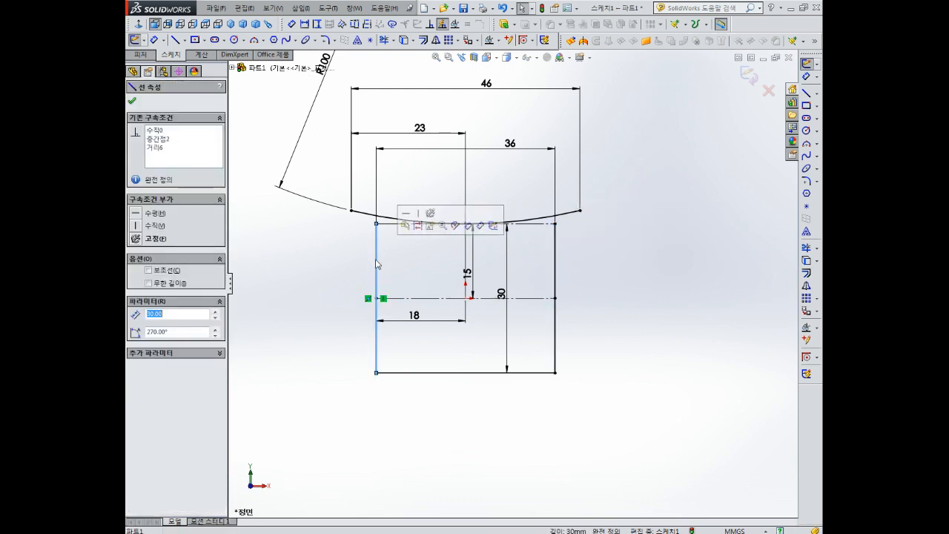
pyautogui.keyDown('ctrl'); pyautogui.click(556, 266); pyautogui.keyUp('ctrl')
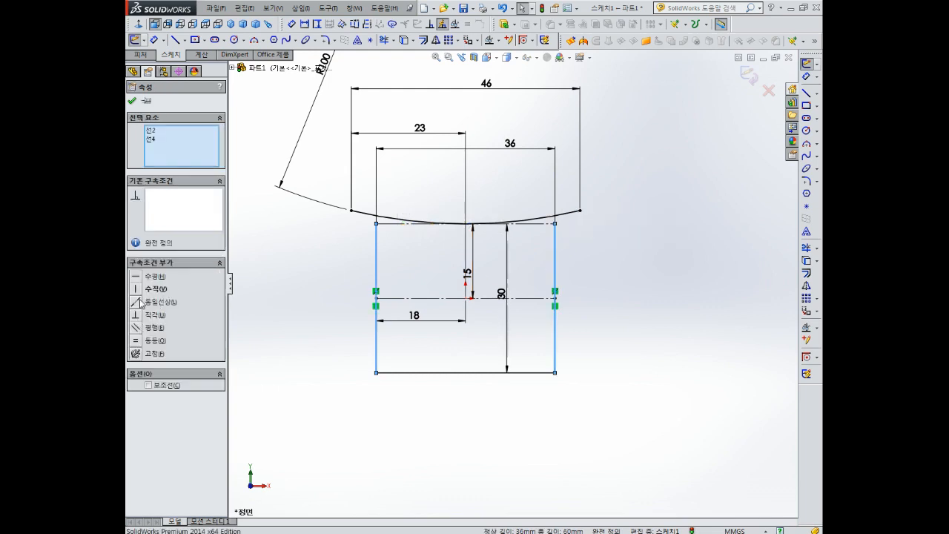
pyautogui.click(149, 384)
pyautogui.click(132, 101)
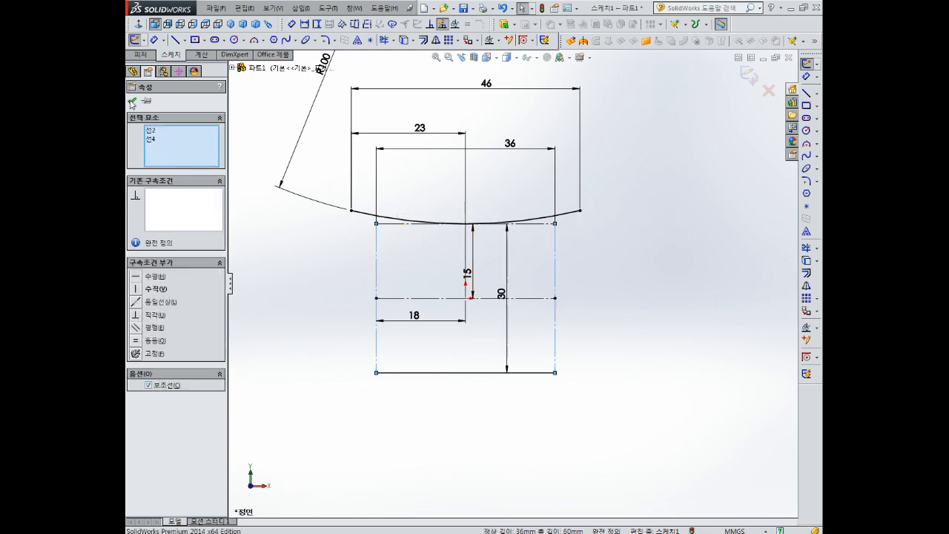
# - Convert the rectangle's lower edge to a construction line
pyautogui.click(469, 374)
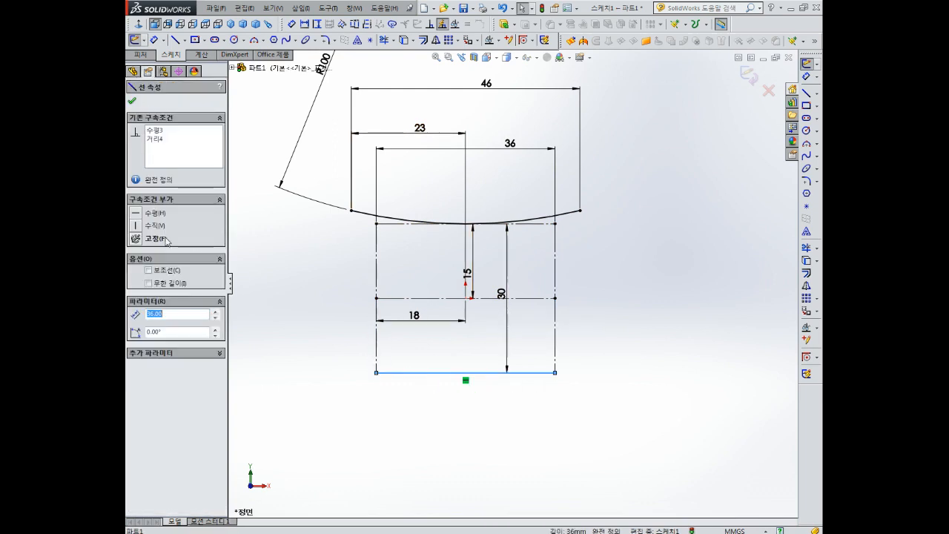
pyautogui.click(151, 270)
pyautogui.click(132, 102)
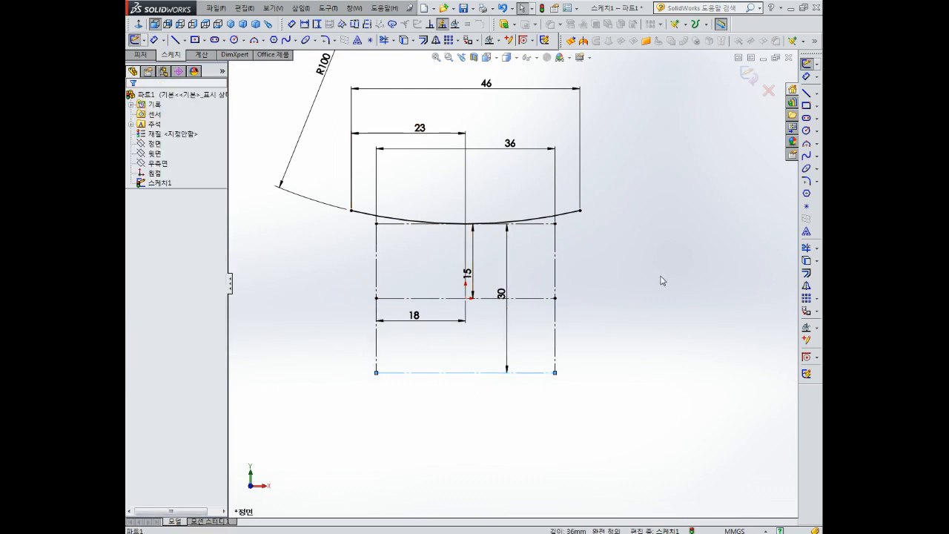
# - Mirror the R100 arc about the horizontal construction line through the origin, keeping the original
pyautogui.scroll(2, 549, 305)
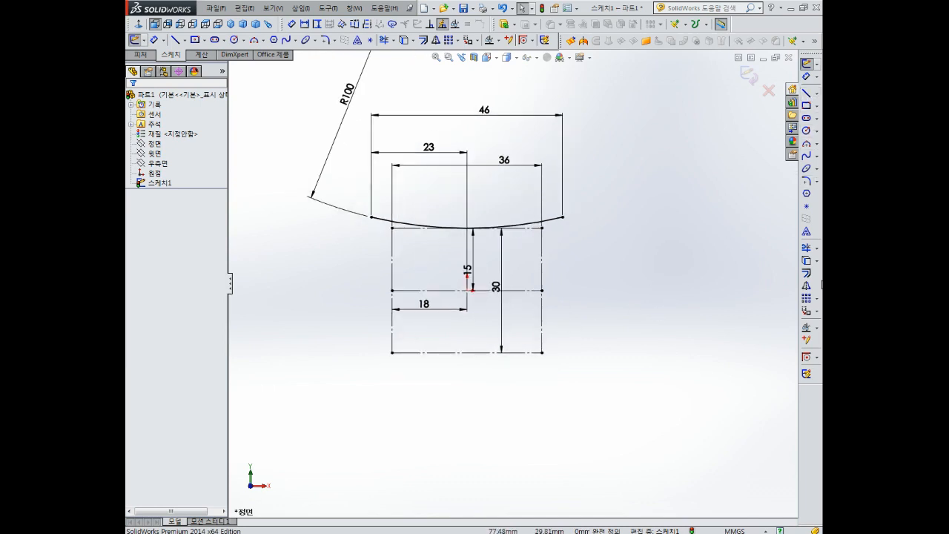
pyautogui.click(806, 286)
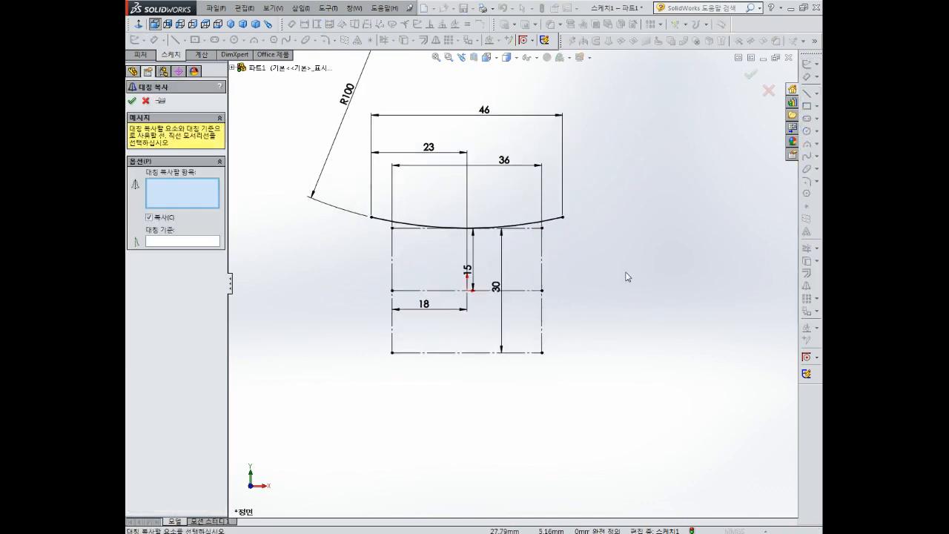
pyautogui.scroll(-1, 519, 237)
pyautogui.click(525, 228)
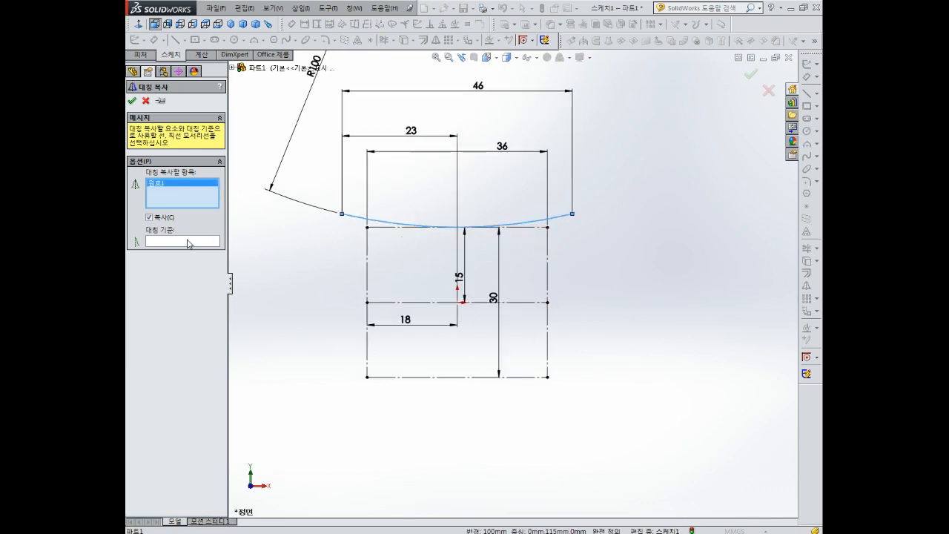
pyautogui.click(189, 242)
pyautogui.click(420, 302)
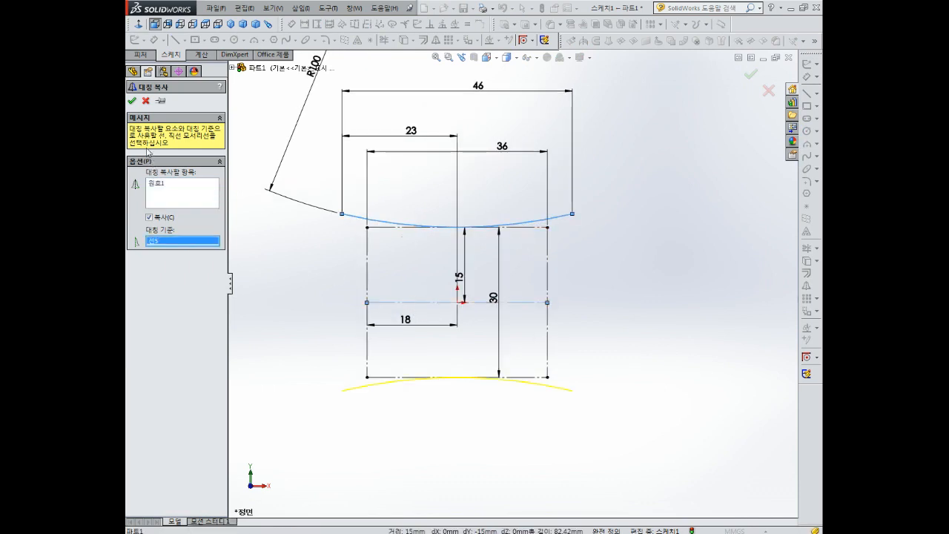
pyautogui.click(132, 102)
# - Close the profile with two vertical lines joining the upper and lower arcs' endpoints on both sides
pyautogui.scroll(1, 307, 227)
pyautogui.scroll(-3, 431, 322)
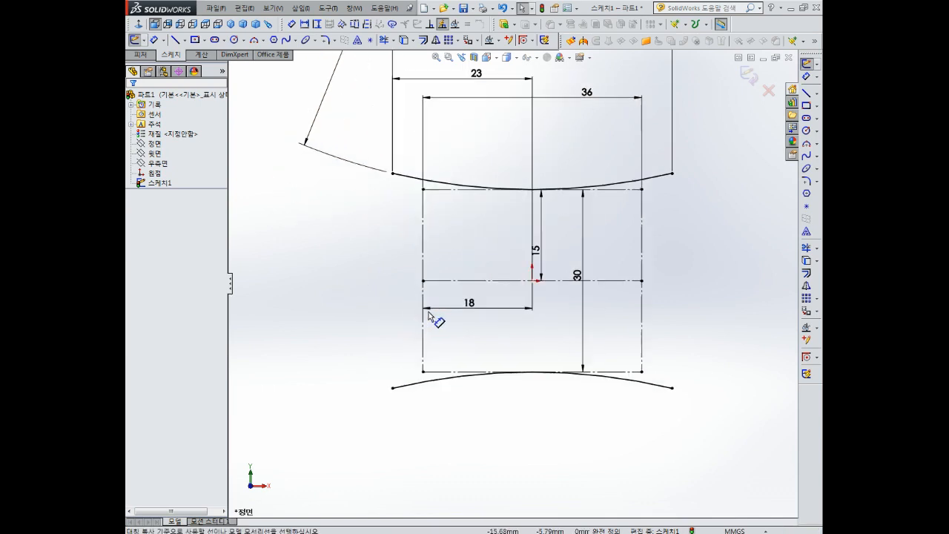
pyautogui.scroll(3, 586, 355)
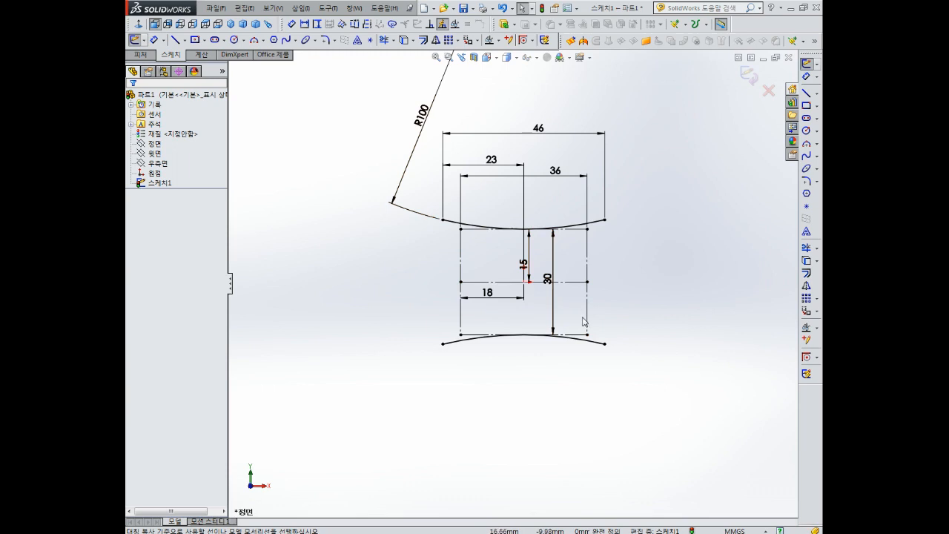
pyautogui.click(807, 93)
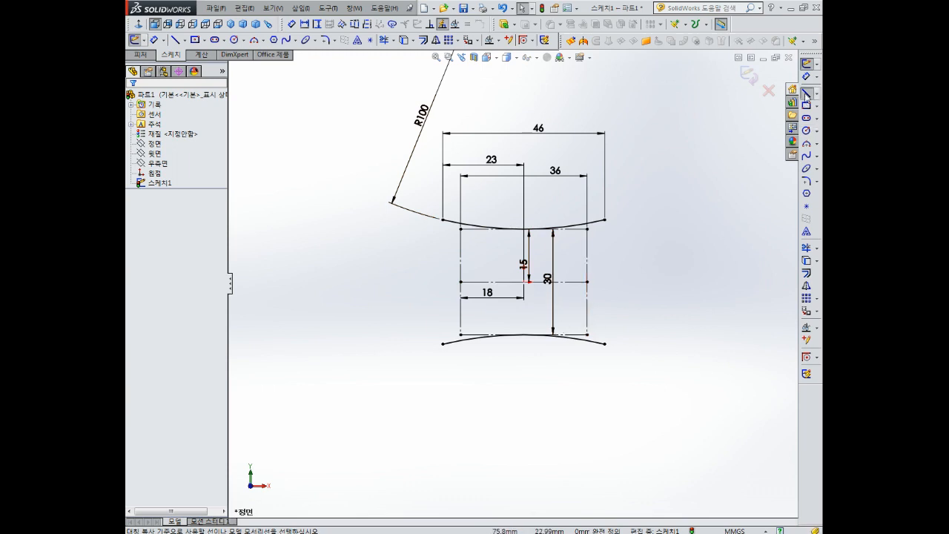
pyautogui.click(605, 220)
pyautogui.click(606, 344)
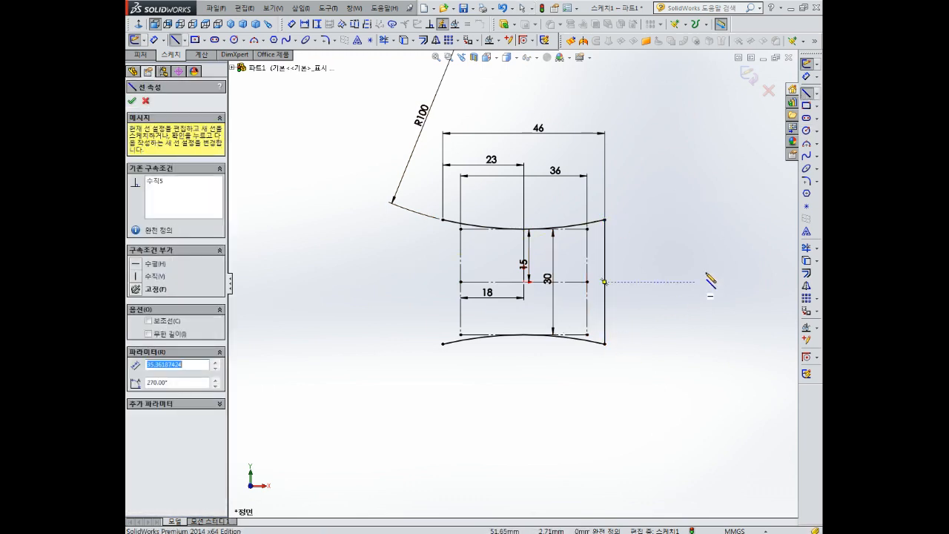
pyautogui.click(769, 90)
pyautogui.click(806, 93)
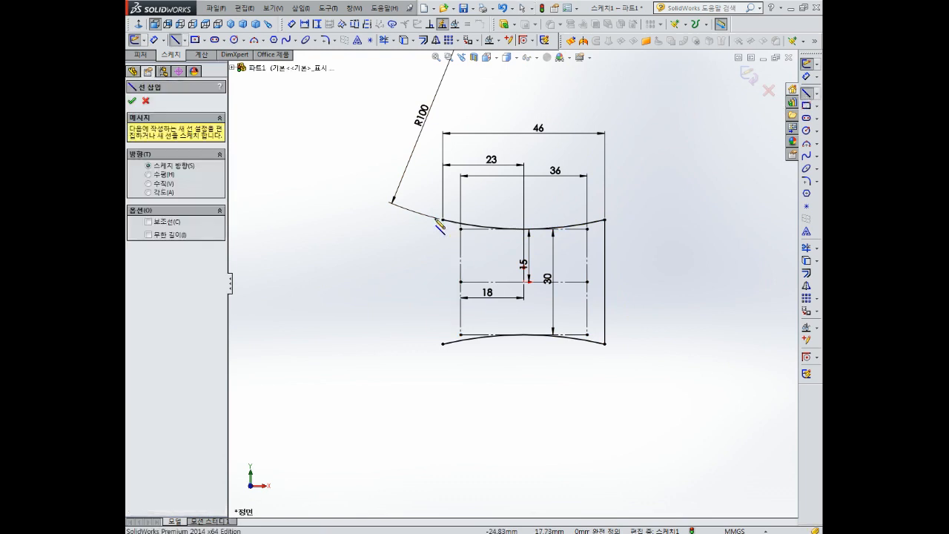
pyautogui.click(443, 220)
pyautogui.click(443, 344)
pyautogui.press('Escape')
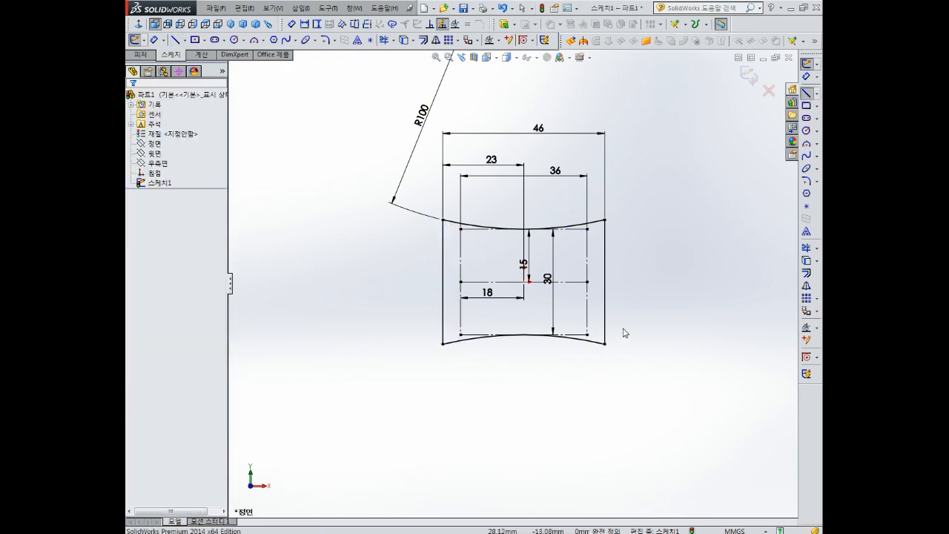
# - Move the rectangle's 36 mm width dimension below the lower arc
pyautogui.scroll(-3, 578, 297)
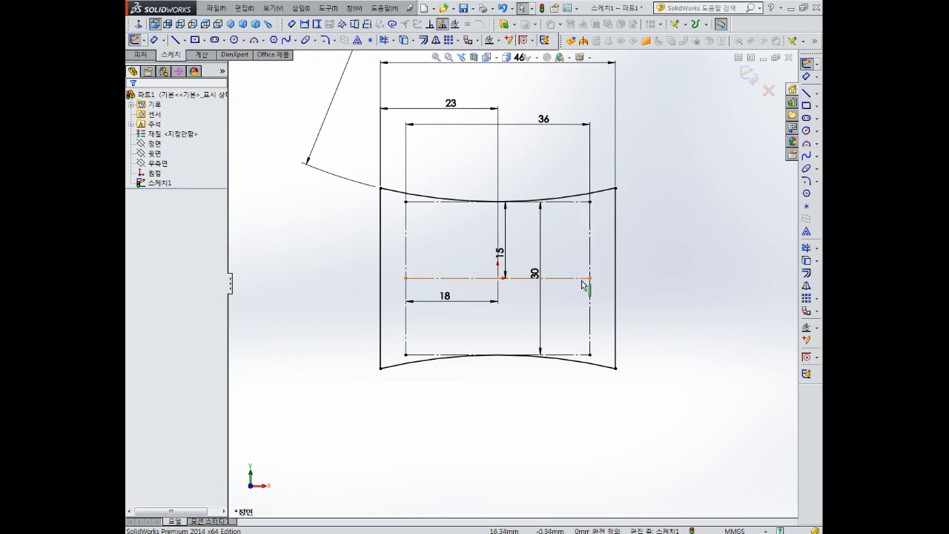
pyautogui.click(591, 248)
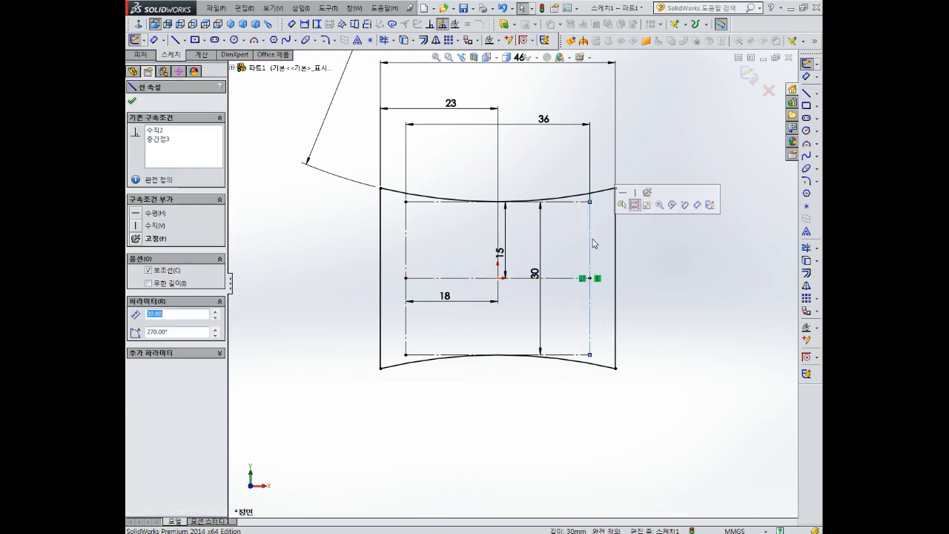
pyautogui.click(539, 141)
pyautogui.moveTo(542, 125)
pyautogui.mouseDown()
pyautogui.moveTo(509, 411)
pyautogui.moveTo(498, 415)
pyautogui.mouseUp()
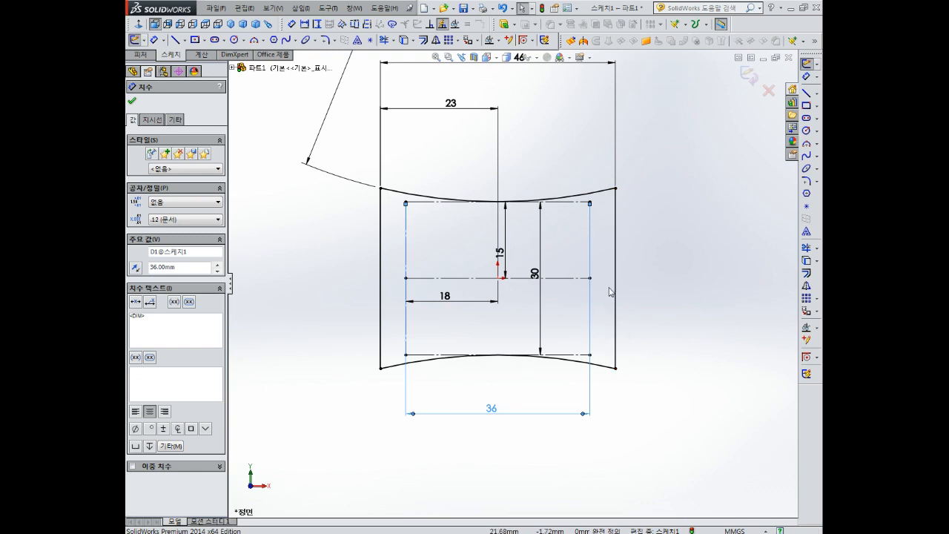
# - Exit the sketch and start a blind boss extrusion of the closed profile with a depth of 20 mm
pyautogui.scroll(-1, 604, 294)
pyautogui.moveTo(589, 259)
pyautogui.mouseDown(button='middle')
pyautogui.moveTo(543, 239)
pyautogui.moveTo(515, 250)
pyautogui.moveTo(491, 242)
pyautogui.mouseUp(button='middle')
pyautogui.scroll(4, 512, 256)
pyautogui.click(747, 75)
pyautogui.scroll(-3, 484, 252)
pyautogui.click(504, 25)
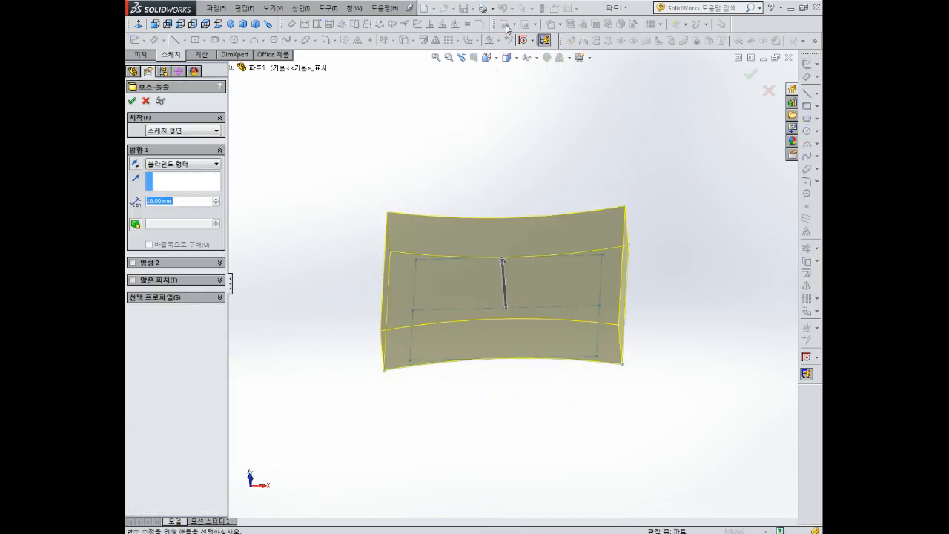
pyautogui.write('20')
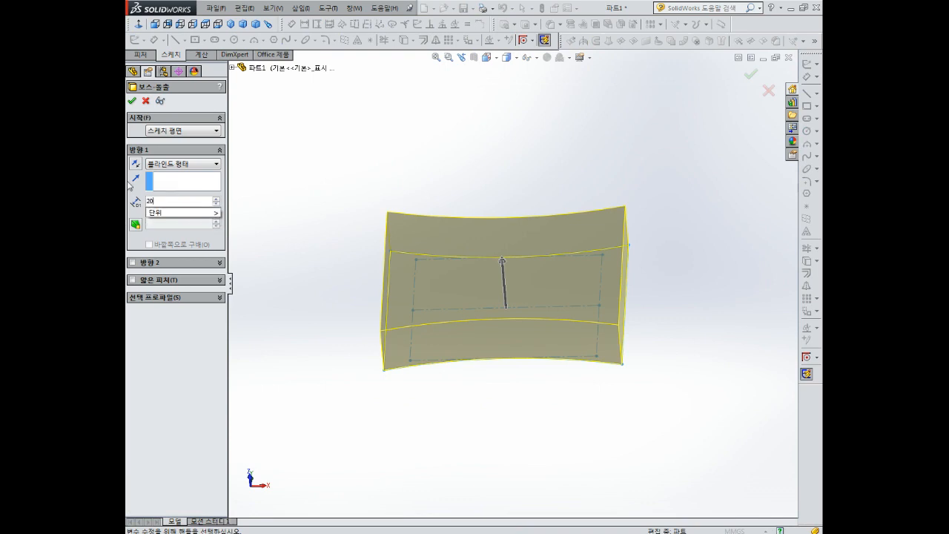
pyautogui.press('Return')
# - Add a 12° draft to the boss extrusion and finish the feature
pyautogui.click(135, 224)
pyautogui.write('12')
pyautogui.press('Return')
pyautogui.click(131, 100)
pyautogui.hotkey('ctrl', '1')
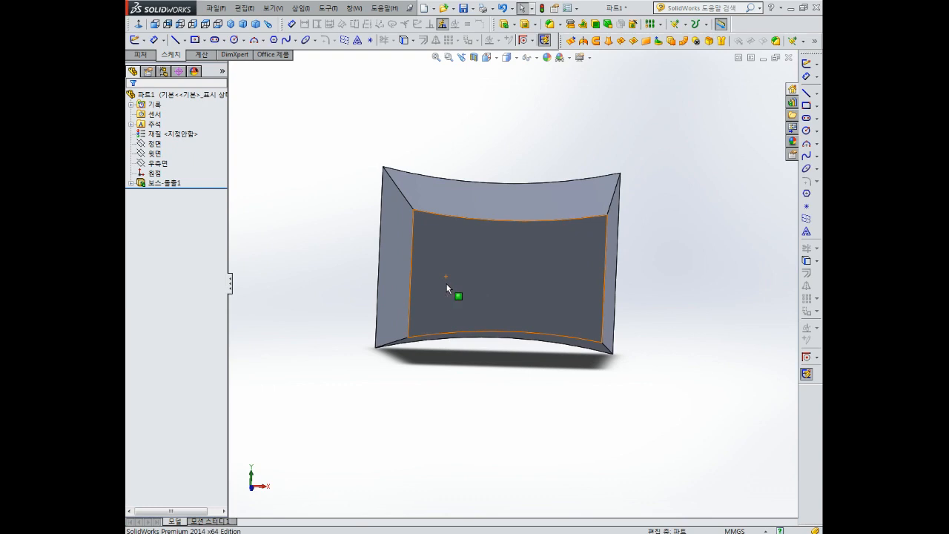
# - Reopen the base sketch of the extruded boss for editing
pyautogui.moveTo(446, 283)
pyautogui.mouseDown(button='middle')
pyautogui.moveTo(426, 187)
pyautogui.moveTo(437, 147)
pyautogui.moveTo(422, 166)
pyautogui.moveTo(435, 278)
pyautogui.mouseUp(button='middle')
pyautogui.scroll(2, 416, 302)
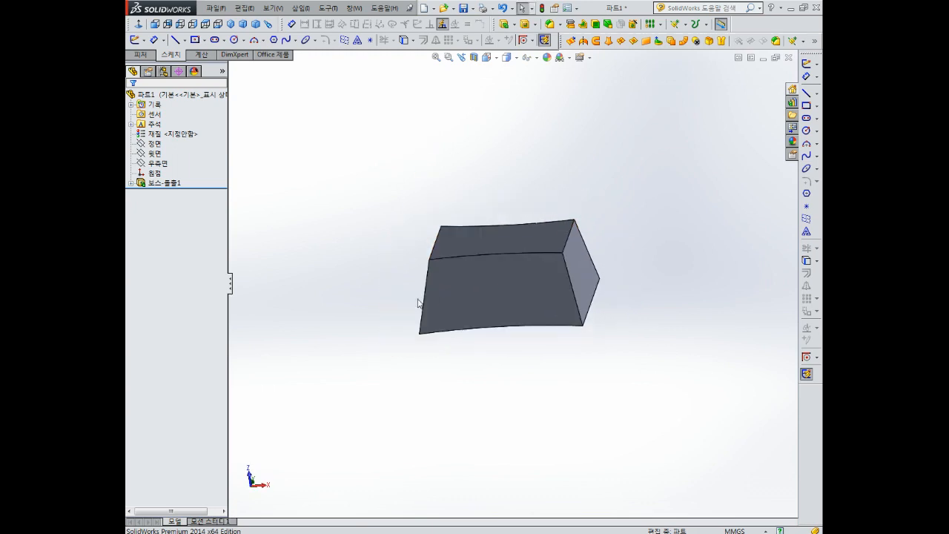
pyautogui.scroll(-2, 436, 310)
pyautogui.scroll(2, 479, 272)
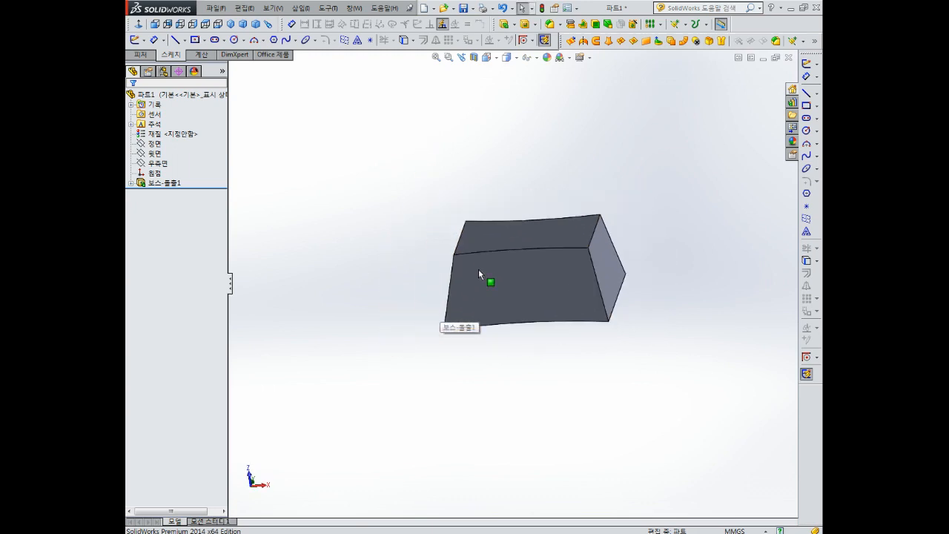
pyautogui.moveTo(479, 275); pyautogui.dragTo(486, 290, button='middle')
pyautogui.rightClick(161, 182)
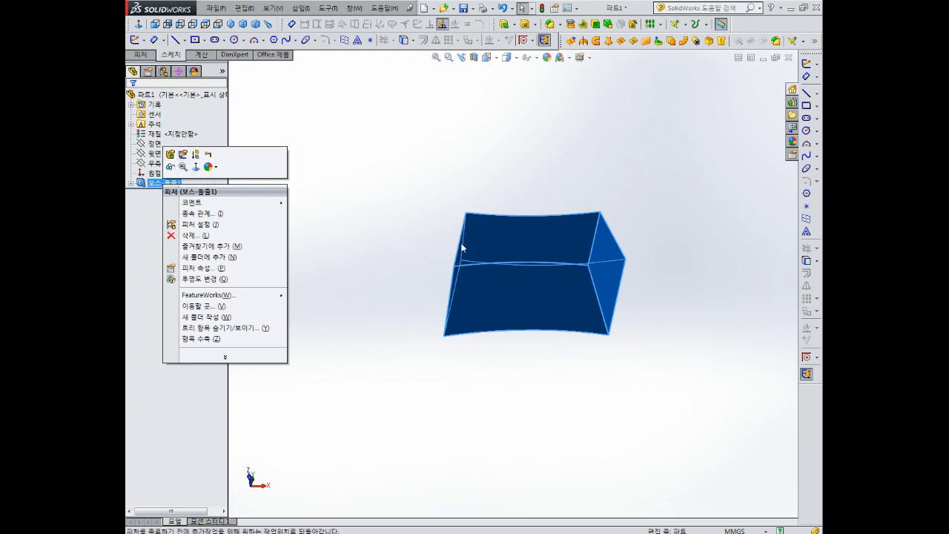
pyautogui.click(184, 155)
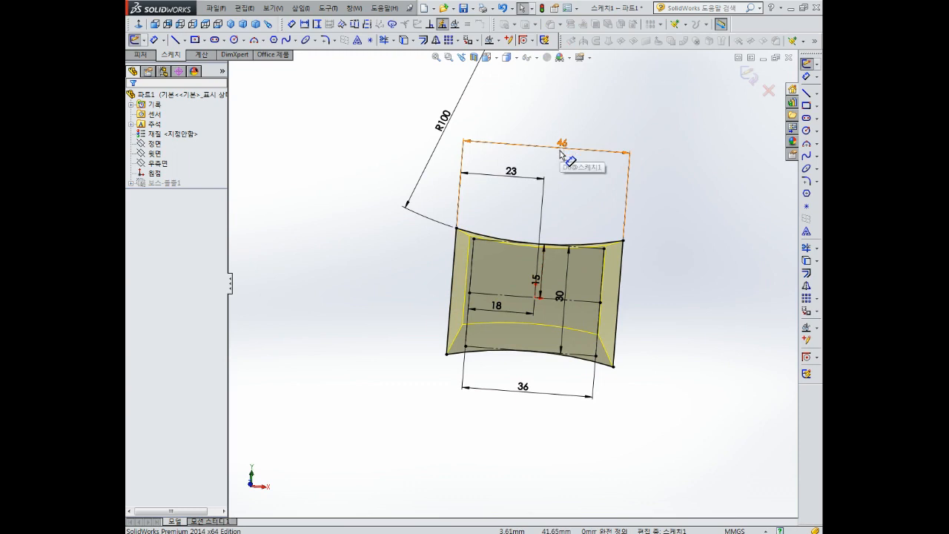
# - Set the horizontal distance between the upper arc's endpoints to 50 mm
pyautogui.doubleClick(561, 150)
pyautogui.write('5')
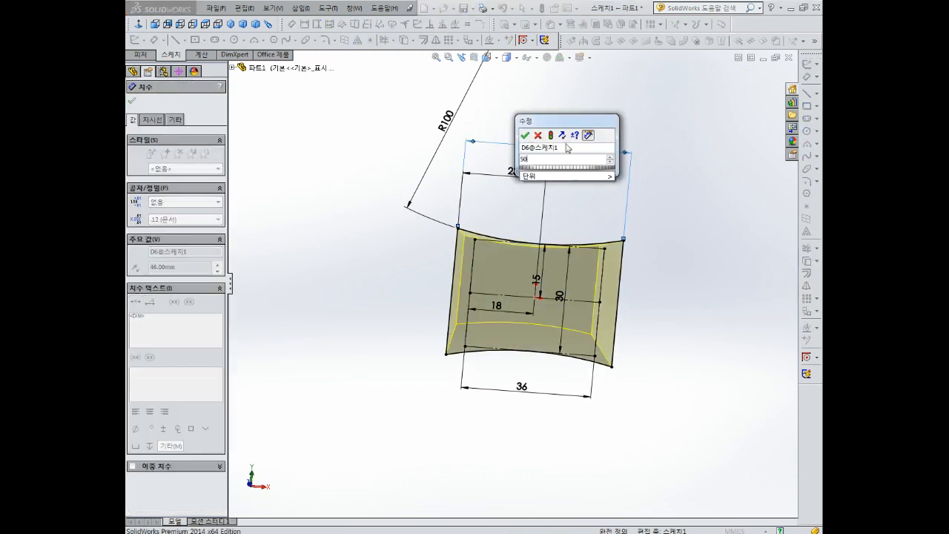
pyautogui.write('0')
pyautogui.press('Return')
# - Set the horizontal distance from the upper arc's endpoint to the origin to 25 mm and exit the base sketch
pyautogui.doubleClick(513, 174)
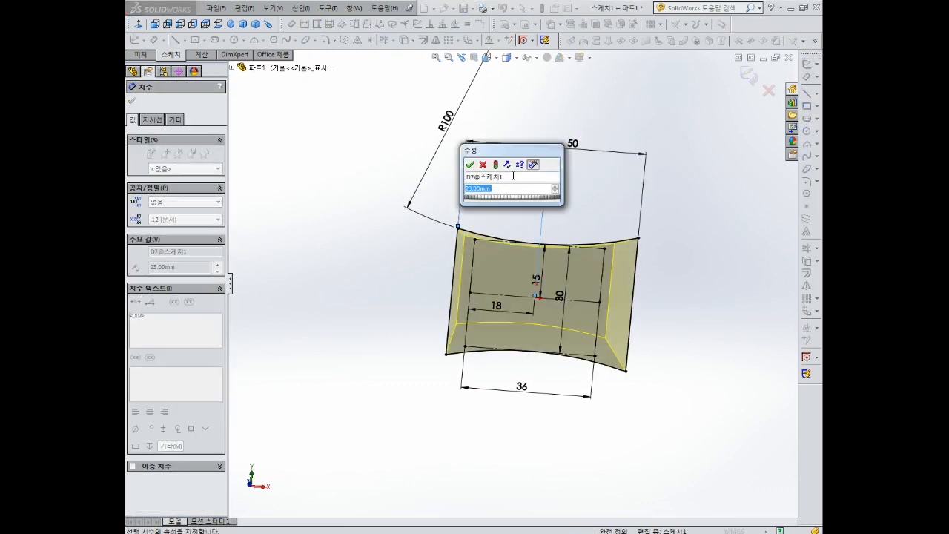
pyautogui.write('25')
pyautogui.press('Return')
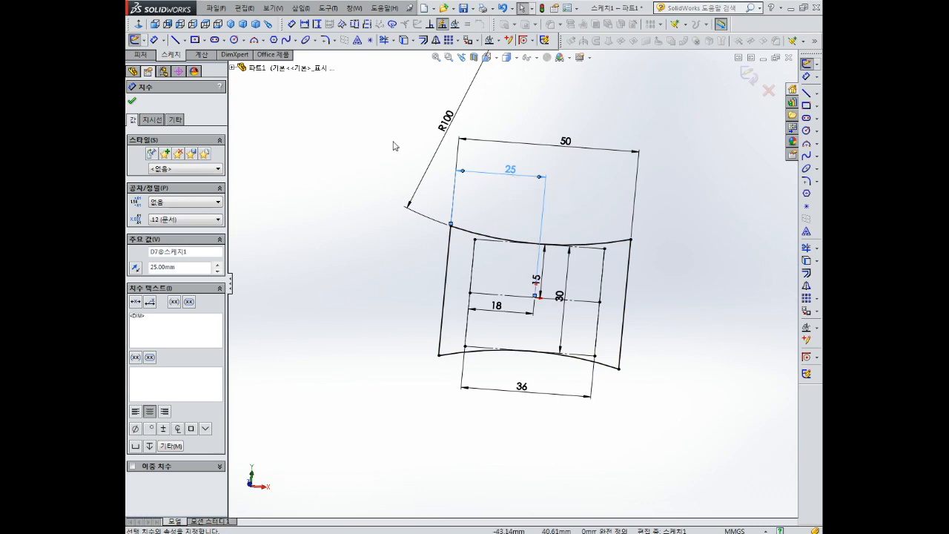
pyautogui.click(747, 74)
# - Start a new sketch on the Top plane
pyautogui.moveTo(369, 266); pyautogui.dragTo(409, 255, button='middle')
pyautogui.moveTo(505, 265); pyautogui.dragTo(525, 266, button='middle')
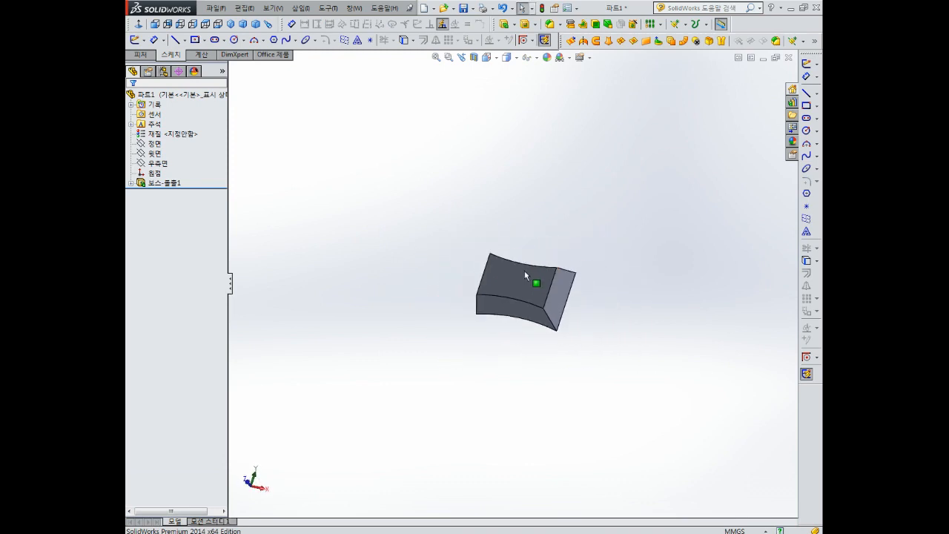
pyautogui.scroll(-5, 525, 266)
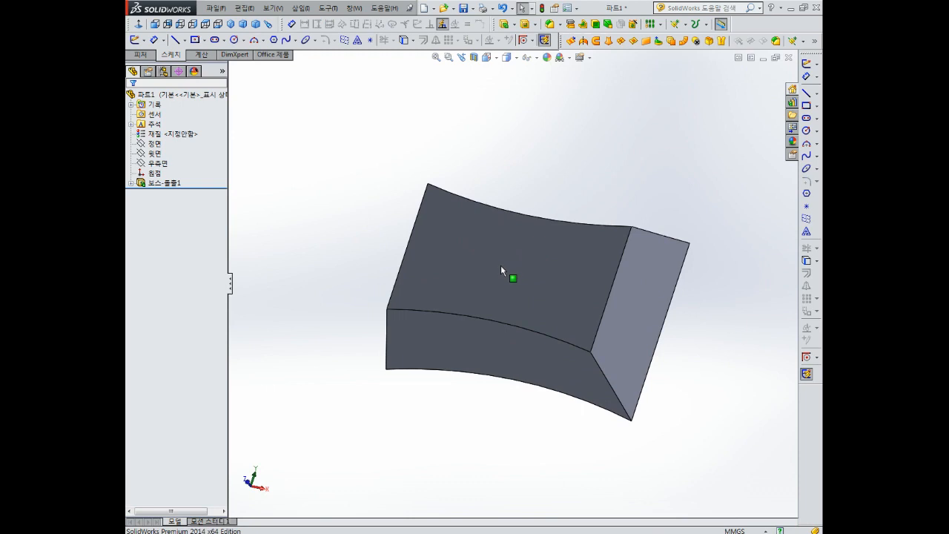
pyautogui.moveTo(501, 271); pyautogui.dragTo(517, 205, button='middle')
pyautogui.moveTo(404, 252); pyautogui.dragTo(589, 252, button='middle')
pyautogui.scroll(3, 548, 282)
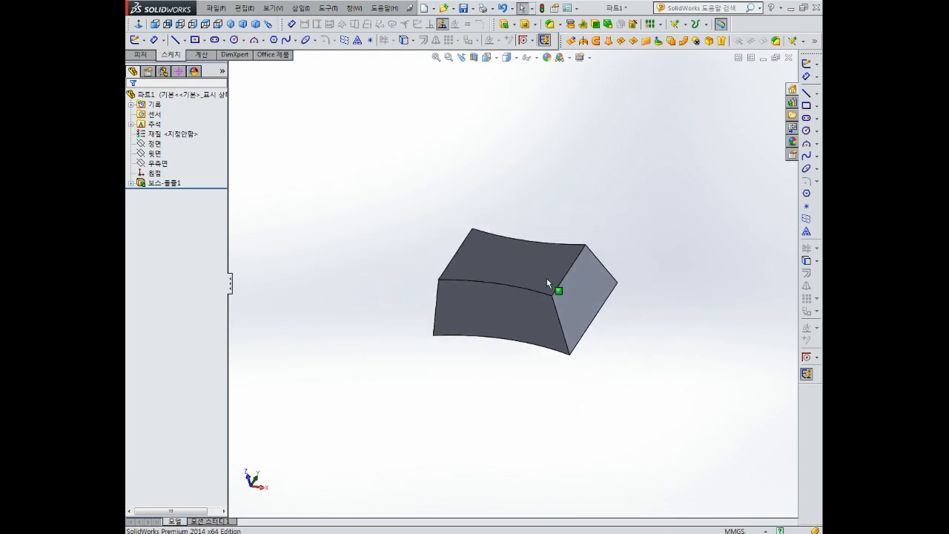
pyautogui.click(152, 154)
pyautogui.moveTo(443, 141)
pyautogui.mouseDown(button='middle')
pyautogui.moveTo(445, 186)
pyautogui.moveTo(447, 144)
pyautogui.mouseUp(button='middle')
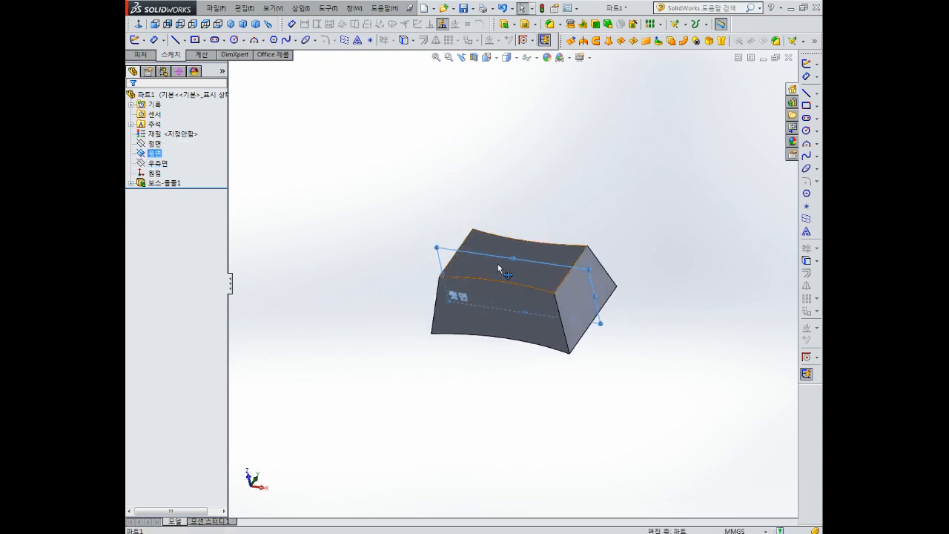
pyautogui.scroll(-1, 495, 257)
pyautogui.click(153, 153)
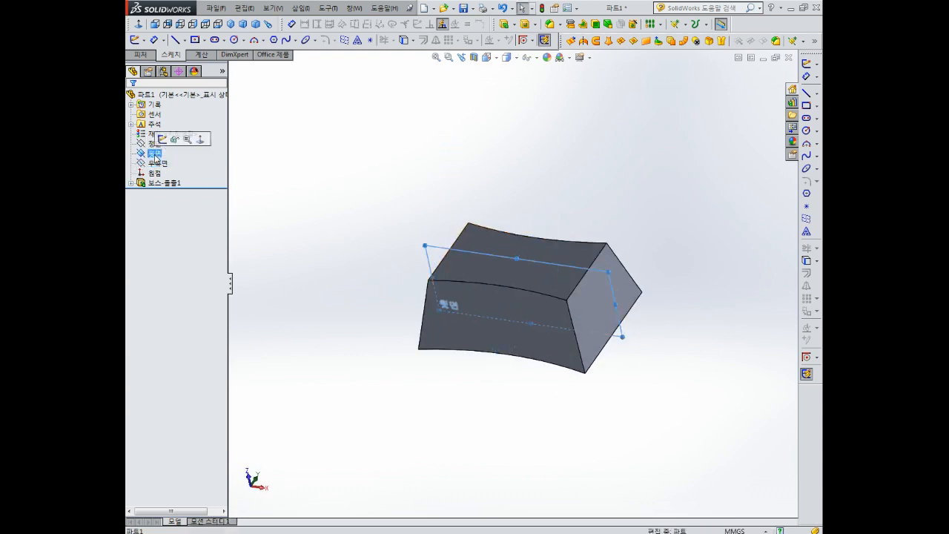
pyautogui.click(162, 140)
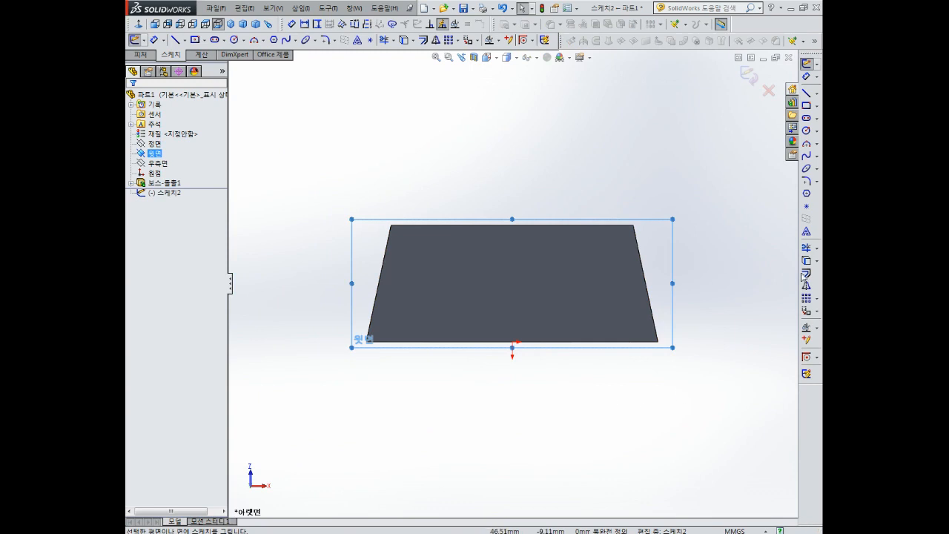
# - Sketch a horizontal line about 53 mm long across the body and make it construction geometry
pyautogui.click(807, 93)
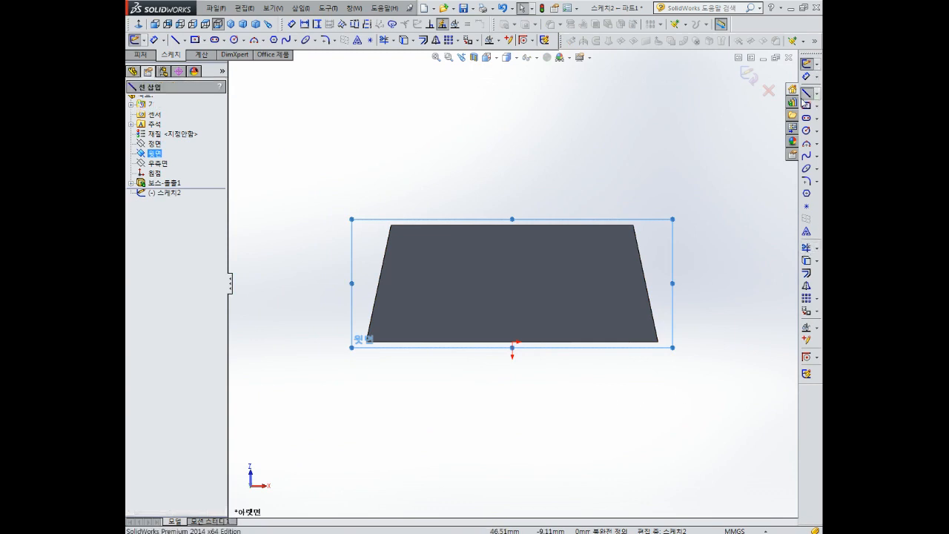
pyautogui.click(365, 256)
pyautogui.click(673, 257)
pyautogui.press('Escape')
pyautogui.click(550, 256)
pyautogui.click(571, 214)
# - Dimension the construction line 10 mm from the body's base edge
pyautogui.moveTo(571, 215); pyautogui.dragTo(568, 167, button='right')
pyautogui.click(582, 262)
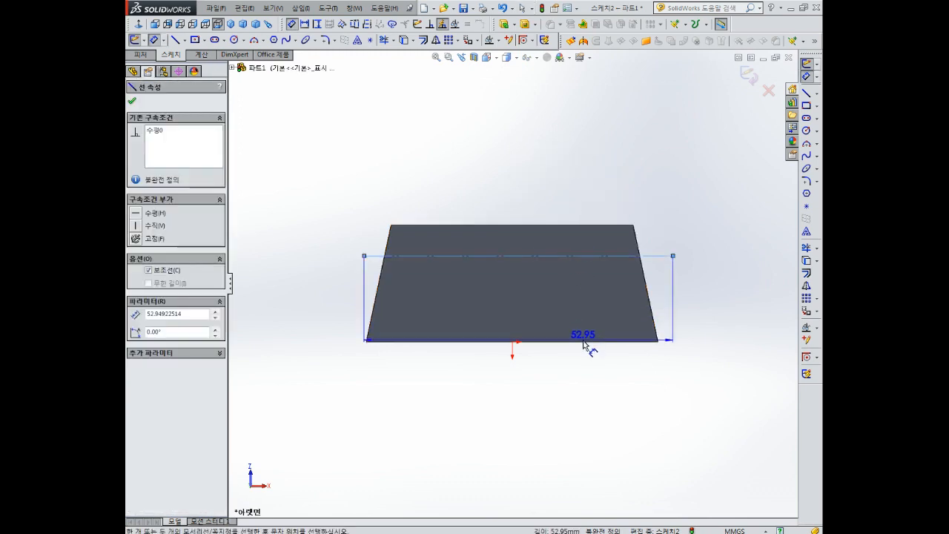
pyautogui.click(578, 341)
pyautogui.click(596, 320)
pyautogui.write('10')
pyautogui.press('Return')
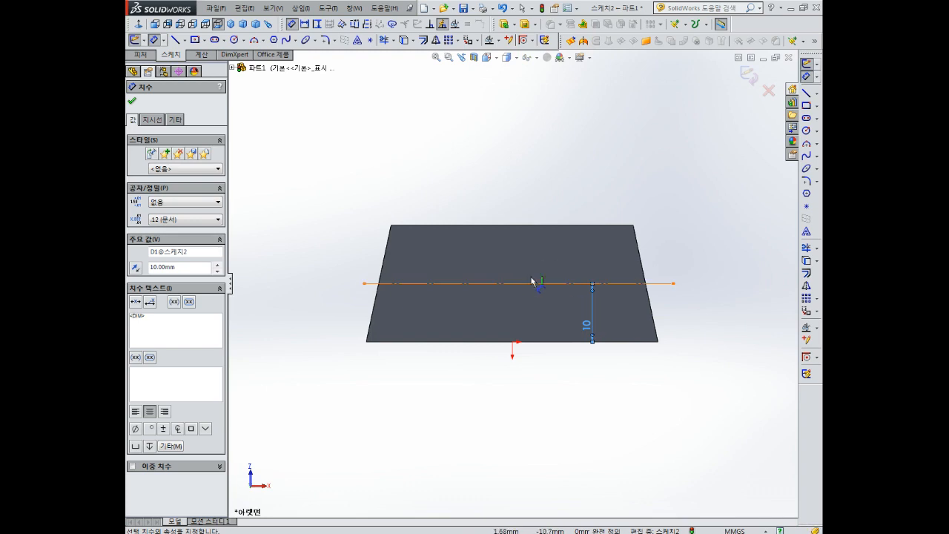
# - Sketch a three-point arc with a radius of about 41 mm, sagging into the body above the construction line
pyautogui.click(807, 143)
pyautogui.click(713, 166)
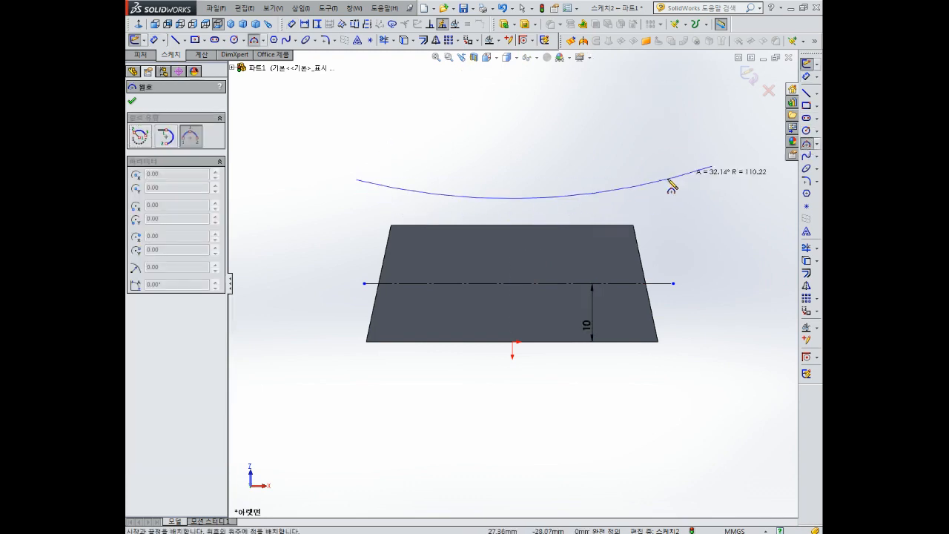
pyautogui.click(560, 256)
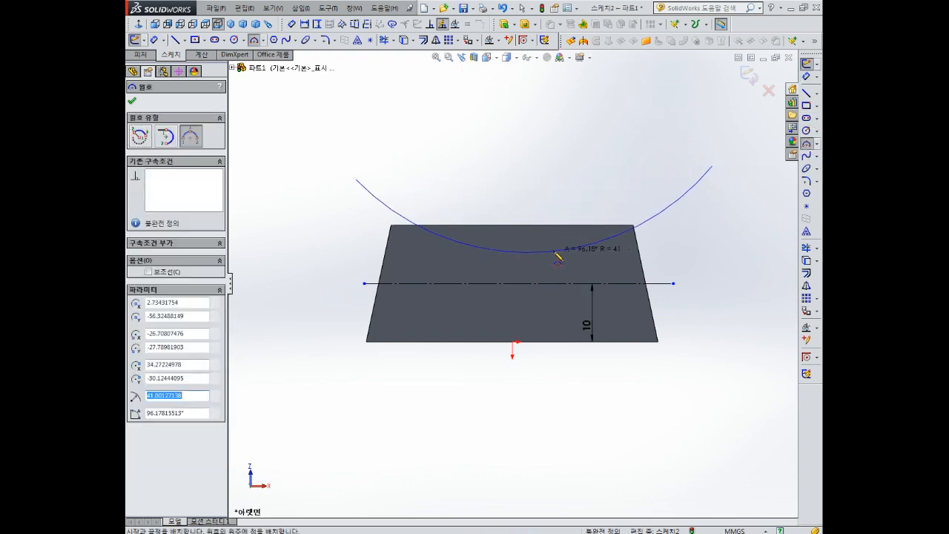
pyautogui.press('Escape')
pyautogui.scroll(2, 587, 210)
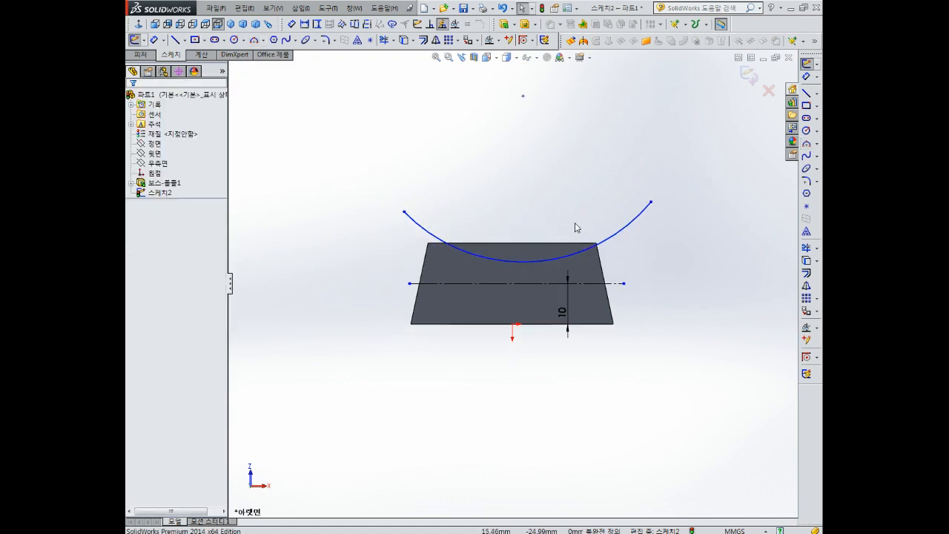
# - Make the arc tangent to the horizontal construction line
pyautogui.click(558, 260)
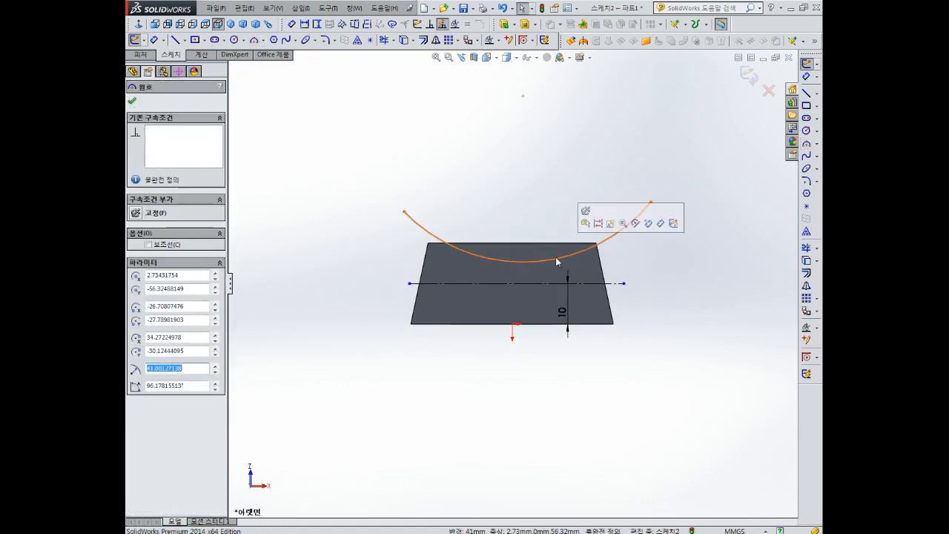
pyautogui.keyDown('ctrl'); pyautogui.click(534, 286); pyautogui.keyUp('ctrl')
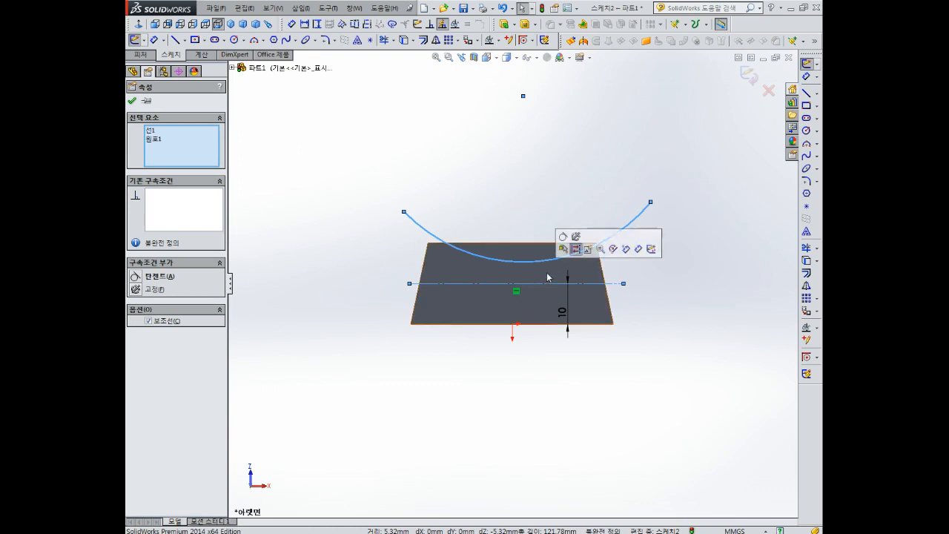
pyautogui.click(136, 276)
pyautogui.click(490, 233)
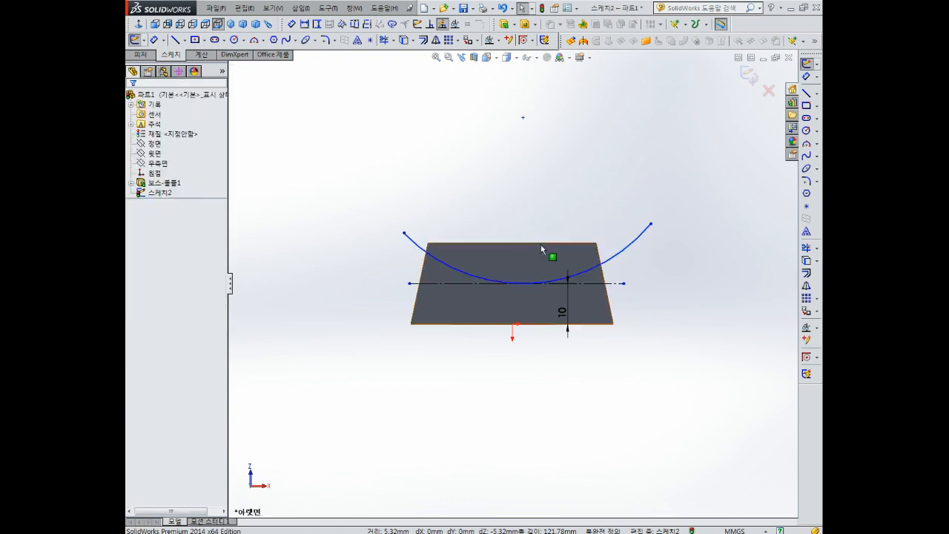
# - Align the arc's center point vertically with the origin
pyautogui.click(524, 120)
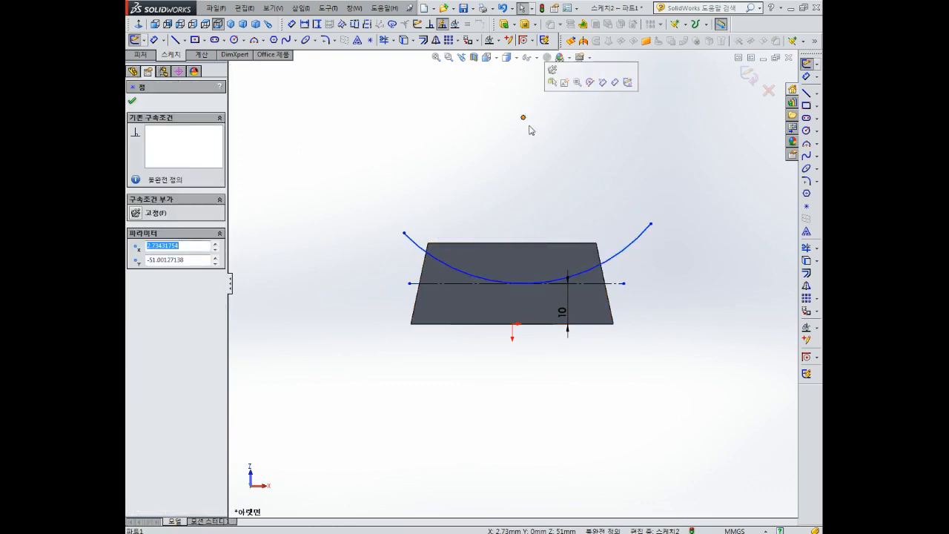
pyautogui.keyDown('ctrl'); pyautogui.click(513, 326); pyautogui.keyUp('ctrl')
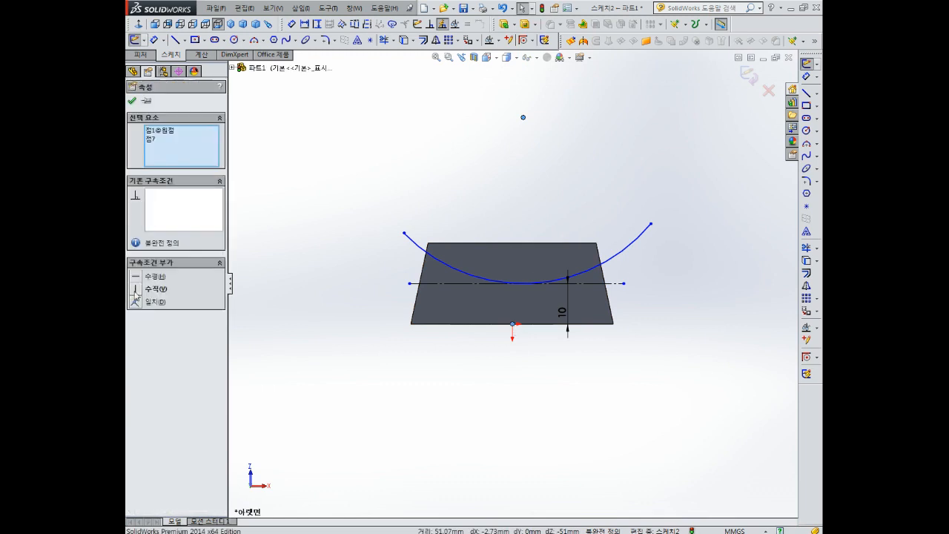
pyautogui.click(136, 290)
pyautogui.click(577, 170)
# - Dimension the arc's radius at 200 mm
pyautogui.moveTo(577, 154); pyautogui.dragTo(572, 121, button='right')
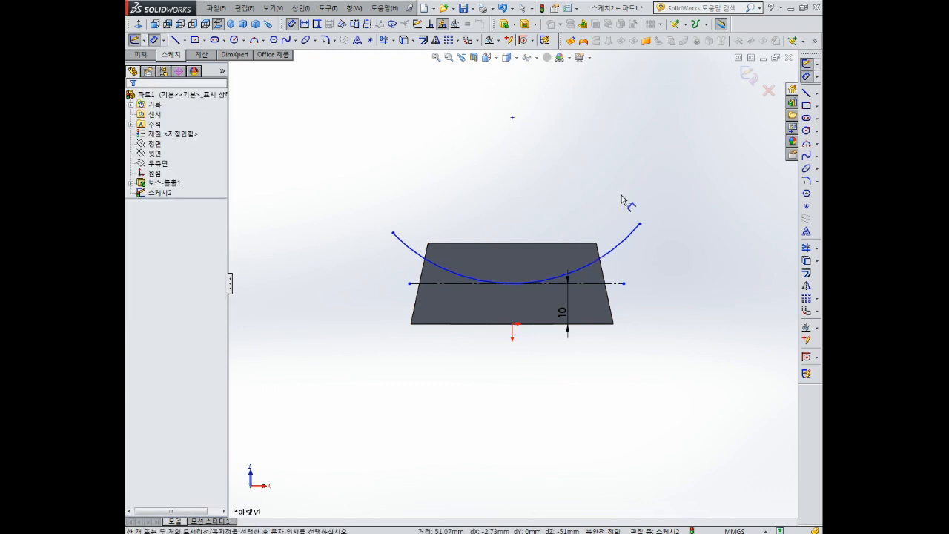
pyautogui.click(628, 238)
pyautogui.click(654, 272)
pyautogui.write('200')
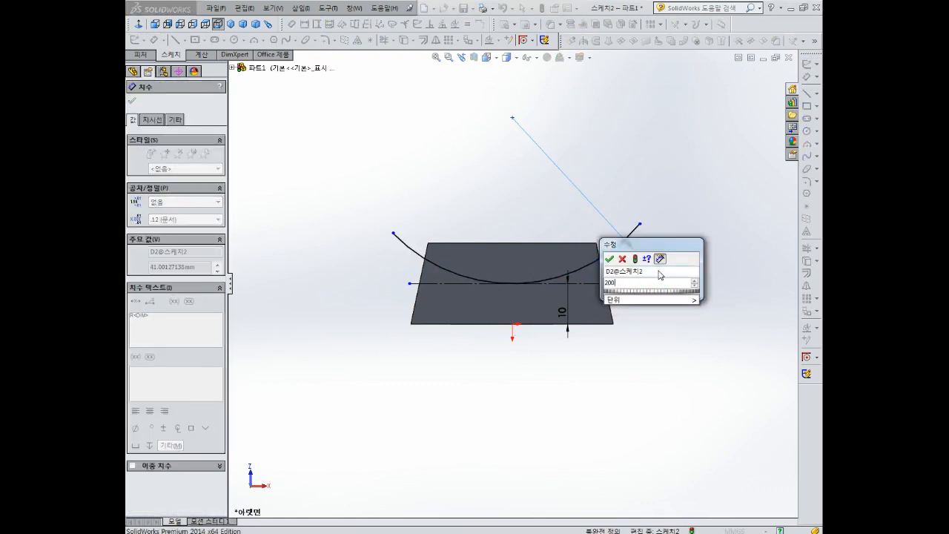
pyautogui.press('Return')
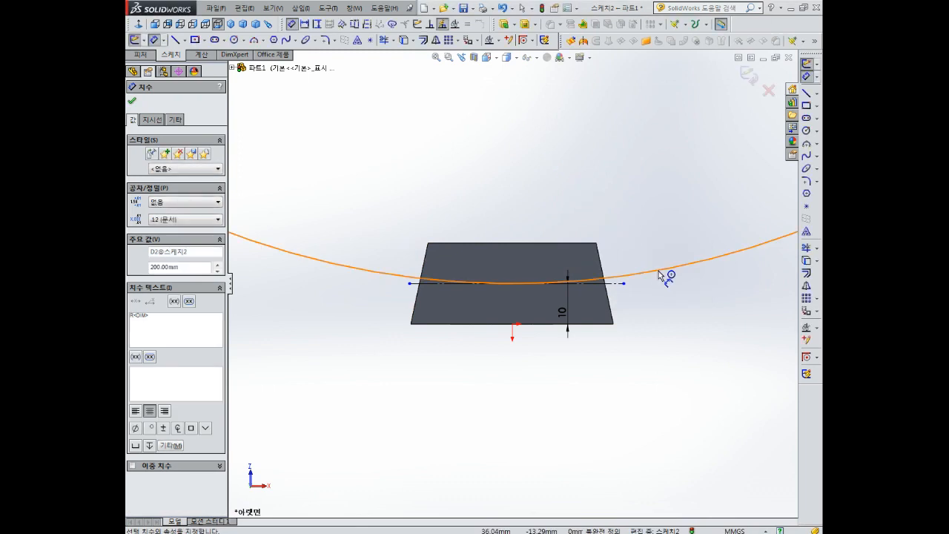
pyautogui.scroll(8, 692, 293)
pyautogui.scroll(-3, 614, 275)
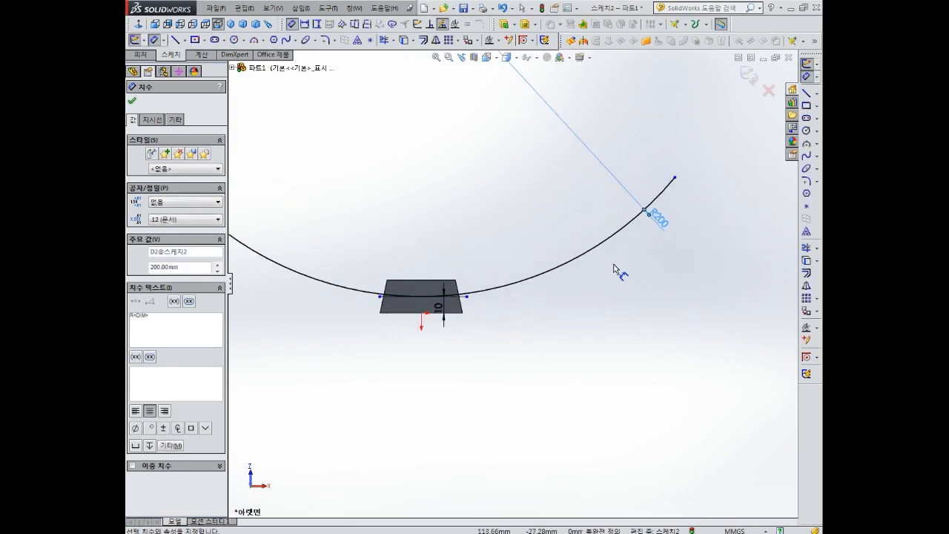
pyautogui.press('Escape')
# - Shorten the R200 arc so its ends lie just outside the body, about 29 mm either side of the origin, and exit the sketch
pyautogui.moveTo(674, 178); pyautogui.dragTo(489, 282)
pyautogui.scroll(3, 364, 304)
pyautogui.scroll(-4, 368, 300)
pyautogui.moveTo(298, 170); pyautogui.dragTo(525, 287)
pyautogui.scroll(-5, 548, 289)
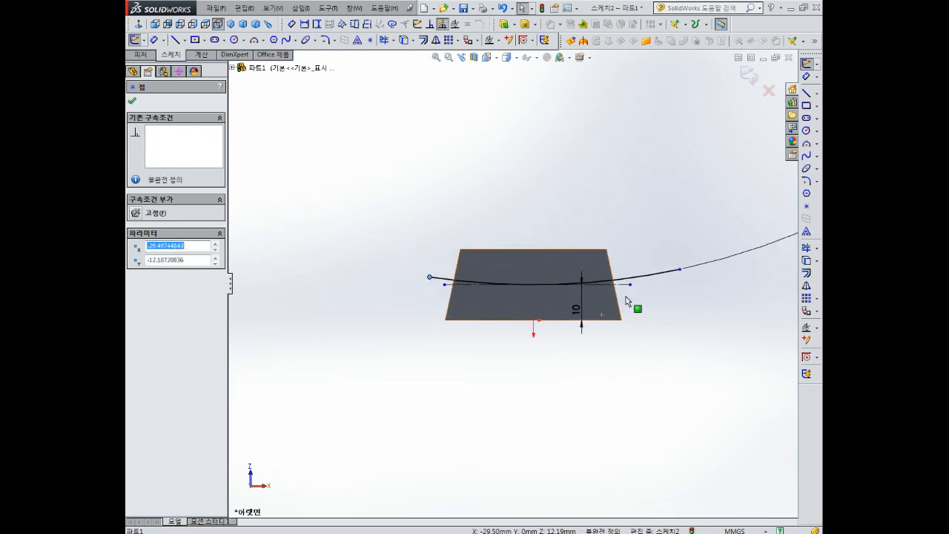
pyautogui.scroll(-2, 367, 252)
pyautogui.moveTo(313, 281); pyautogui.dragTo(286, 269)
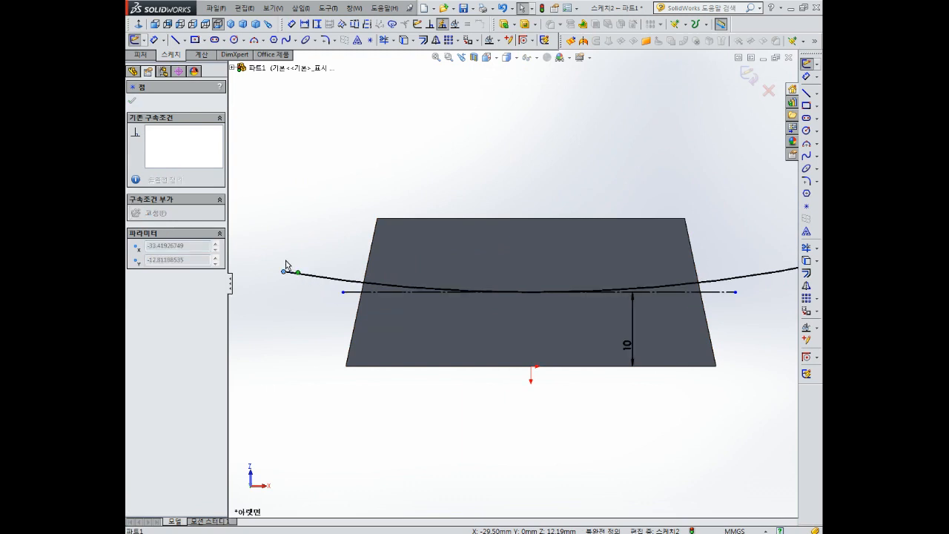
pyautogui.scroll(3, 512, 282)
pyautogui.moveTo(671, 274); pyautogui.dragTo(646, 277)
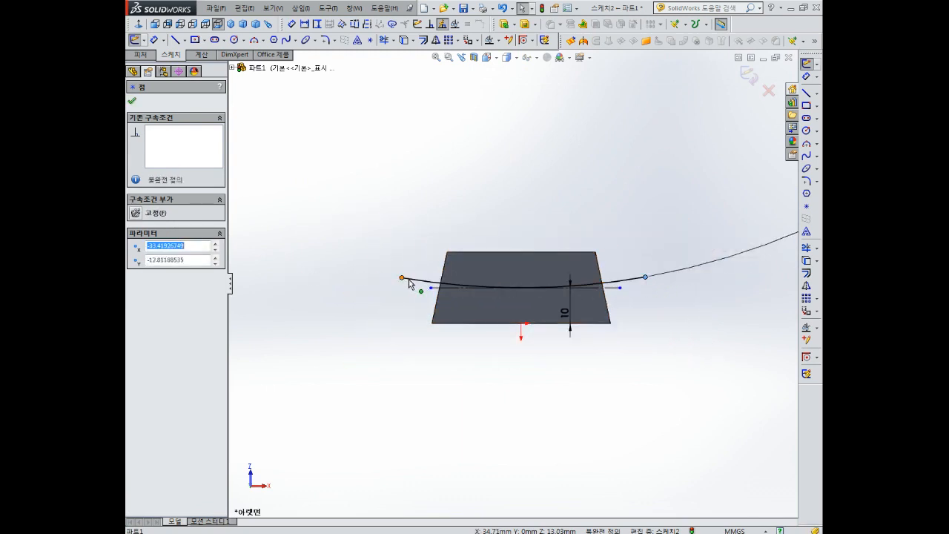
pyautogui.press('Escape')
pyautogui.scroll(-3, 508, 322)
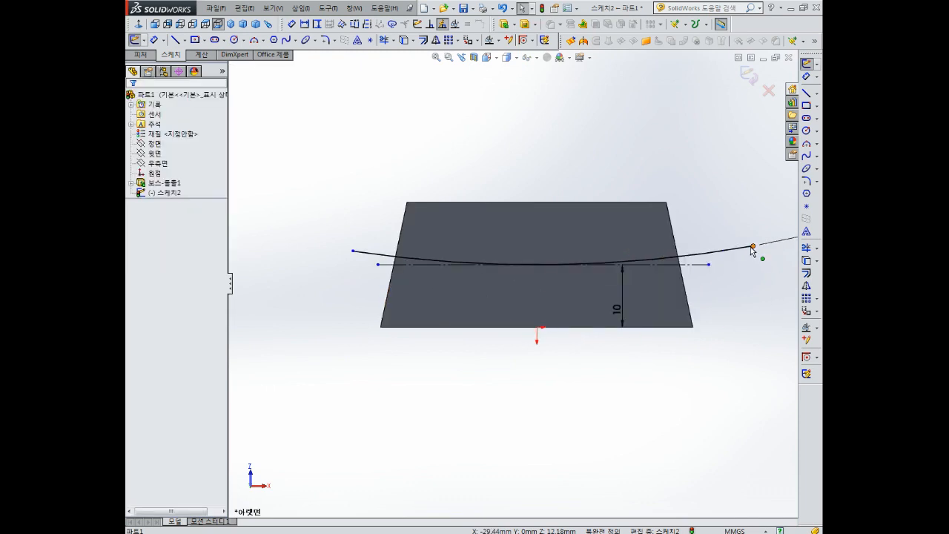
pyautogui.moveTo(752, 247); pyautogui.dragTo(720, 253)
pyautogui.click(726, 289)
pyautogui.scroll(2, 726, 289)
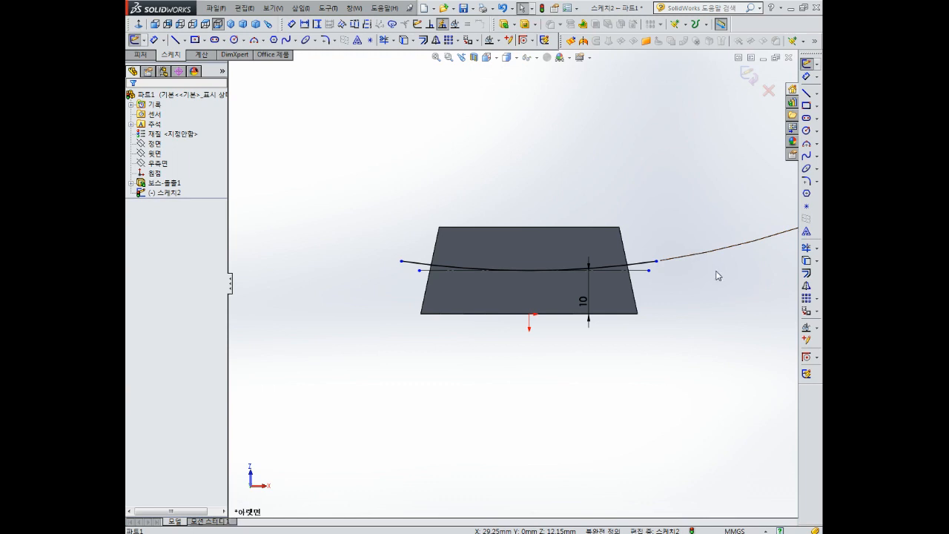
pyautogui.moveTo(697, 241); pyautogui.dragTo(679, 267, button='middle')
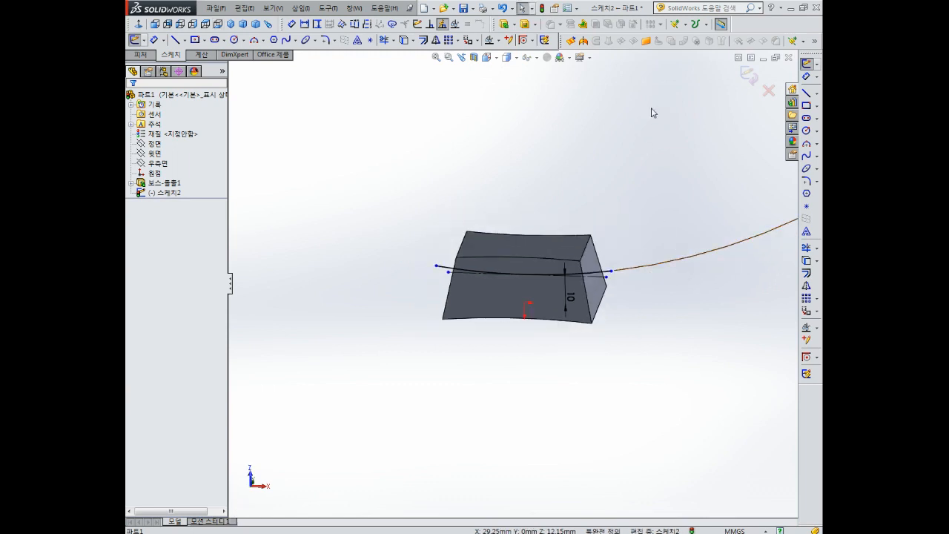
pyautogui.click(749, 75)
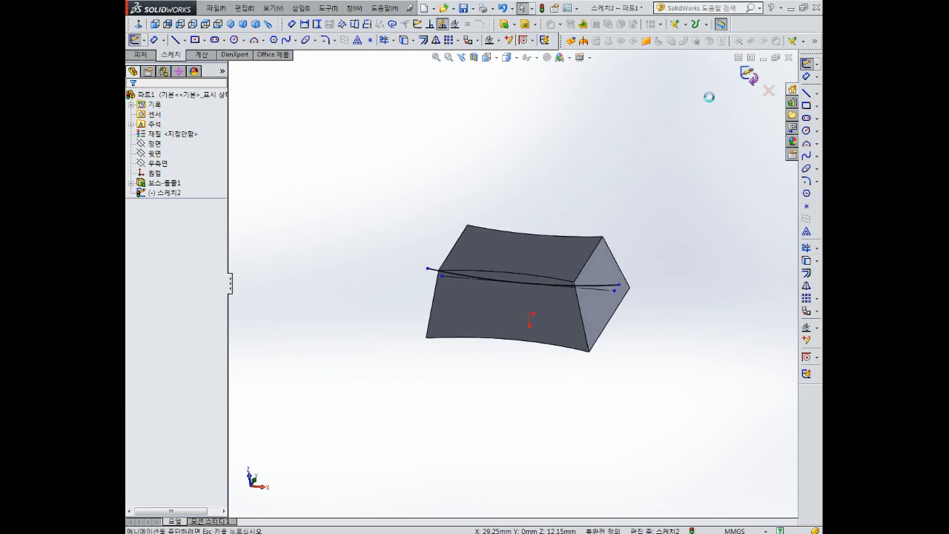
# - Create a reference plane parallel to the Right plane through the R200 arc's end point on the positive X side
pyautogui.moveTo(585, 201)
pyautogui.mouseDown(button='middle')
pyautogui.moveTo(584, 278)
pyautogui.moveTo(628, 195)
pyautogui.moveTo(598, 209)
pyautogui.moveTo(609, 300)
pyautogui.mouseUp(button='middle')
pyautogui.scroll(-4, 558, 311)
pyautogui.scroll(1, 531, 237)
pyautogui.moveTo(531, 238); pyautogui.dragTo(520, 179, button='middle')
pyautogui.moveTo(576, 149); pyautogui.dragTo(590, 154, button='middle')
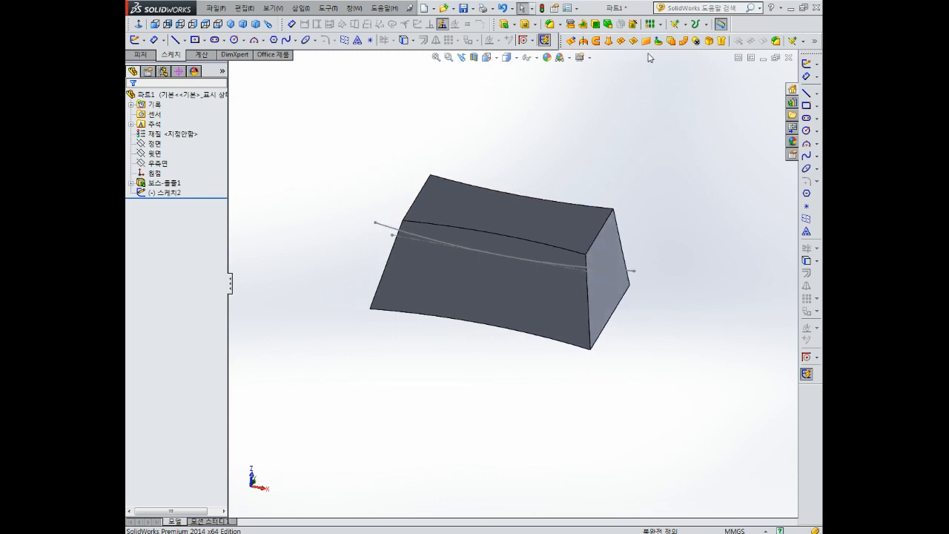
pyautogui.click(673, 25)
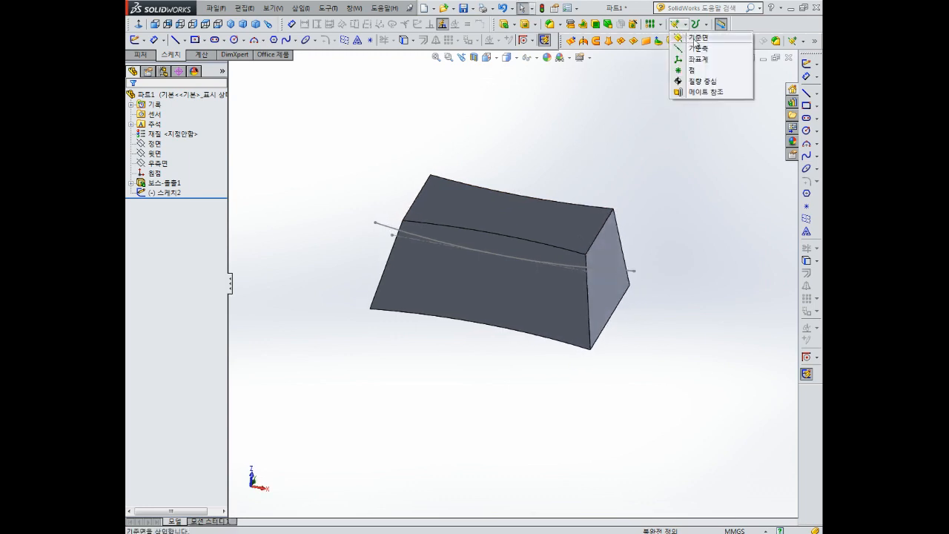
pyautogui.click(696, 37)
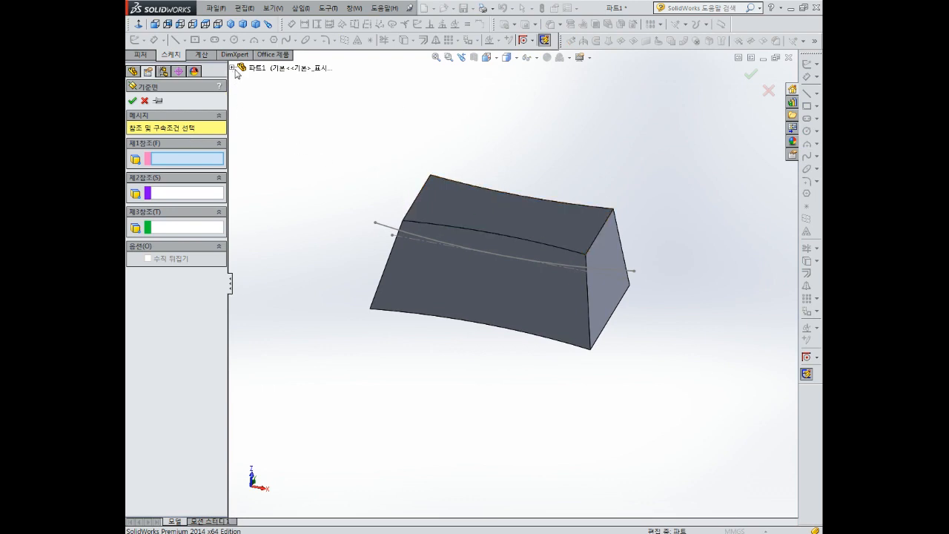
pyautogui.click(231, 67)
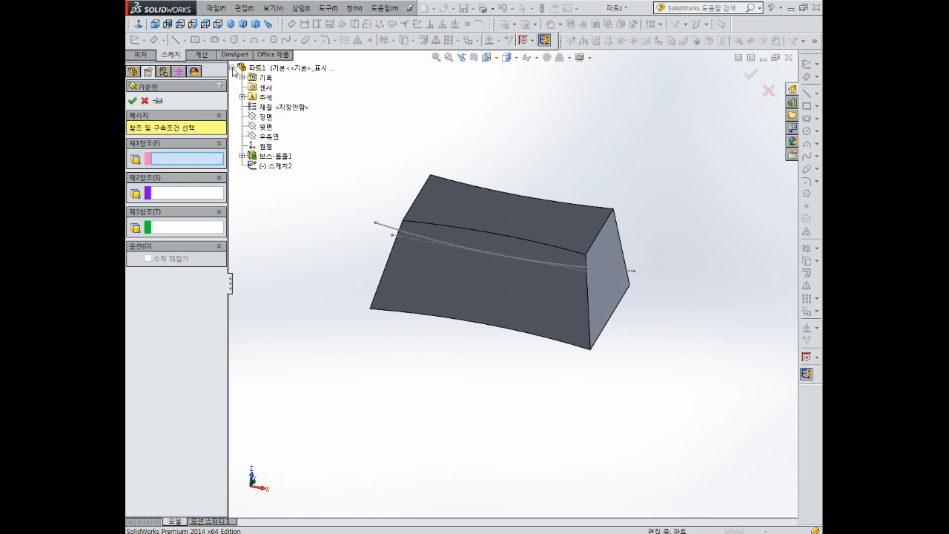
pyautogui.click(268, 137)
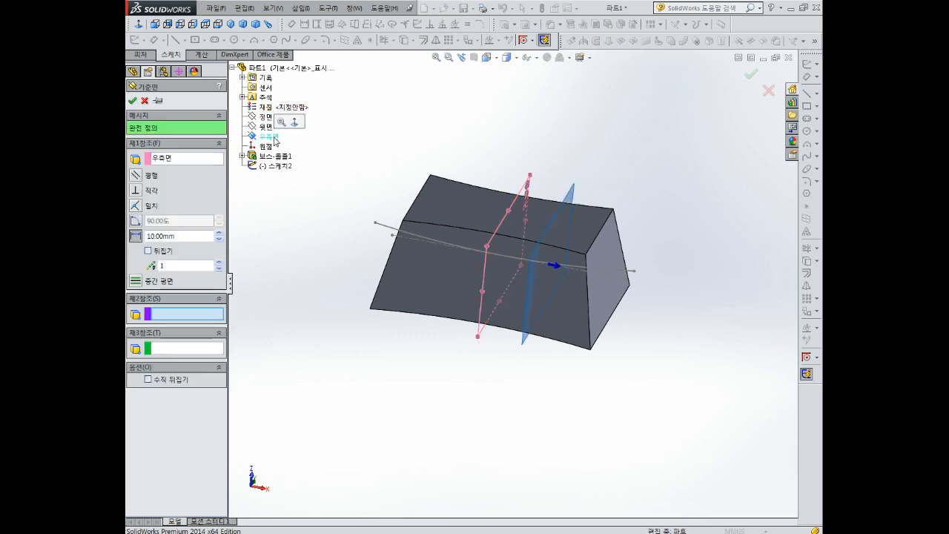
pyautogui.moveTo(658, 267)
pyautogui.mouseDown(button='middle')
pyautogui.moveTo(663, 252)
pyautogui.moveTo(657, 270)
pyautogui.mouseUp(button='middle')
pyautogui.click(638, 273)
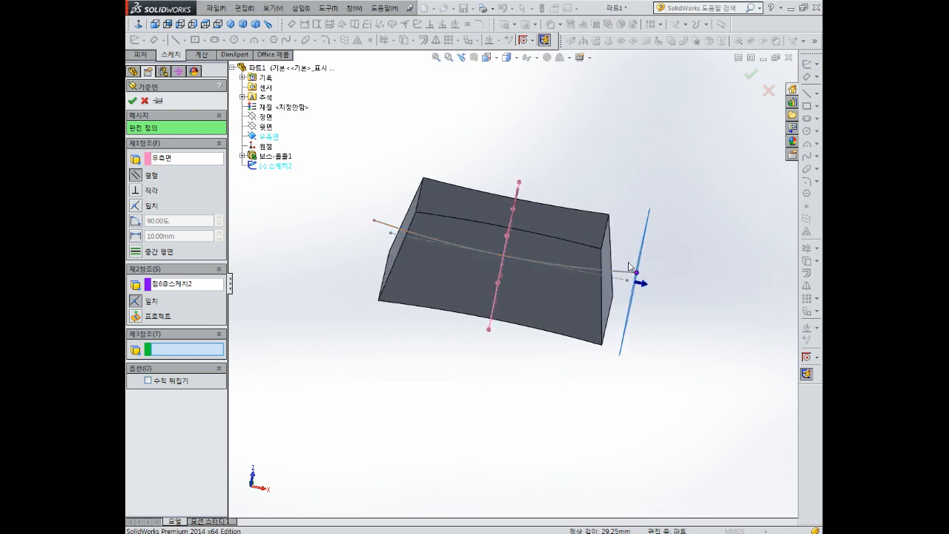
pyautogui.click(133, 102)
# - Start a new sketch on the reference plane at the end of the R200 arc
pyautogui.moveTo(639, 179); pyautogui.dragTo(671, 232, button='middle')
pyautogui.click(658, 236)
pyautogui.click(688, 204)
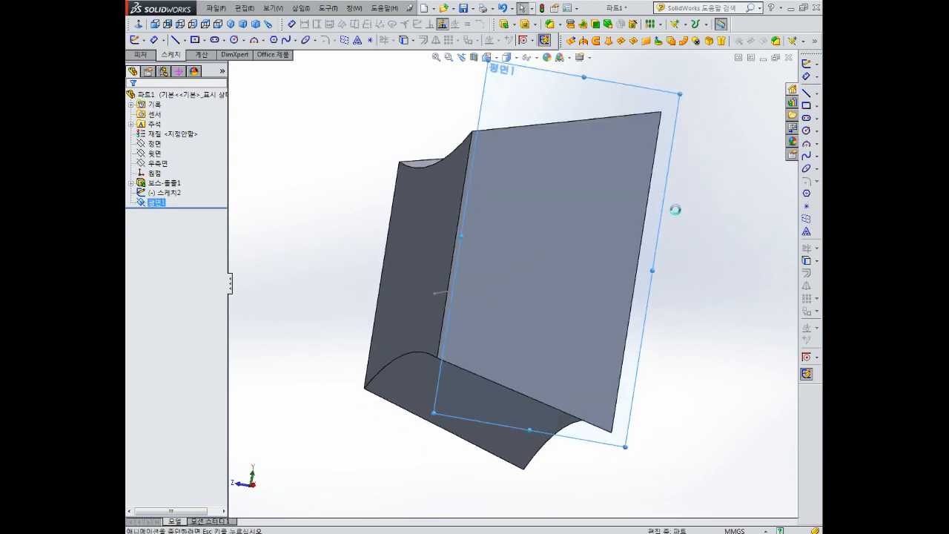
pyautogui.scroll(5, 528, 228)
pyautogui.moveTo(526, 227)
pyautogui.mouseDown(button='middle')
pyautogui.moveTo(630, 281)
pyautogui.moveTo(741, 262)
pyautogui.moveTo(609, 282)
pyautogui.moveTo(579, 215)
pyautogui.moveTo(536, 292)
pyautogui.moveTo(576, 323)
pyautogui.moveTo(585, 316)
pyautogui.mouseUp(button='middle')
pyautogui.scroll(-5, 537, 292)
pyautogui.scroll(4, 523, 293)
pyautogui.scroll(-1, 573, 321)
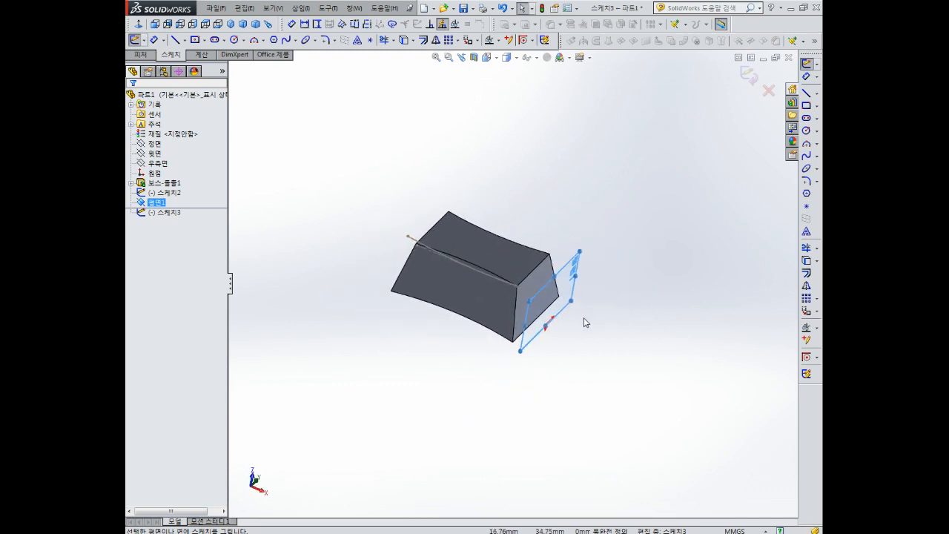
pyautogui.moveTo(634, 276)
pyautogui.mouseDown(button='middle')
pyautogui.moveTo(629, 252)
pyautogui.moveTo(568, 293)
pyautogui.mouseUp(button='middle')
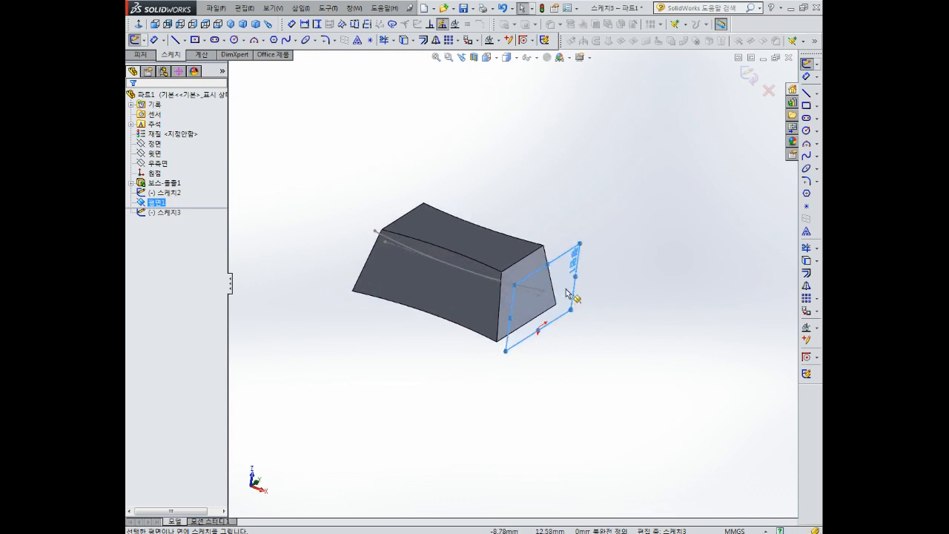
# - Sketch a downward-bulging three-point arc around the body's end face, about 129 mm in radius
pyautogui.click(807, 145)
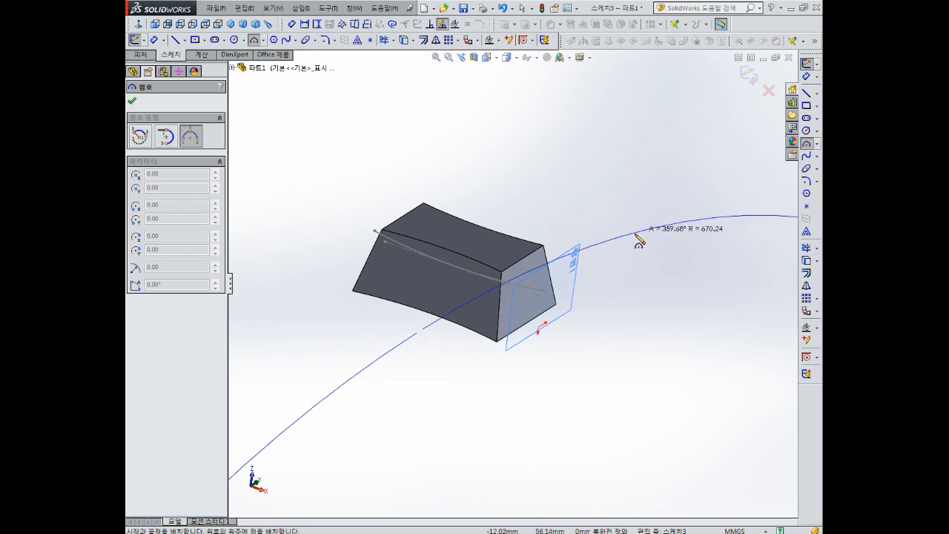
pyautogui.press('Escape')
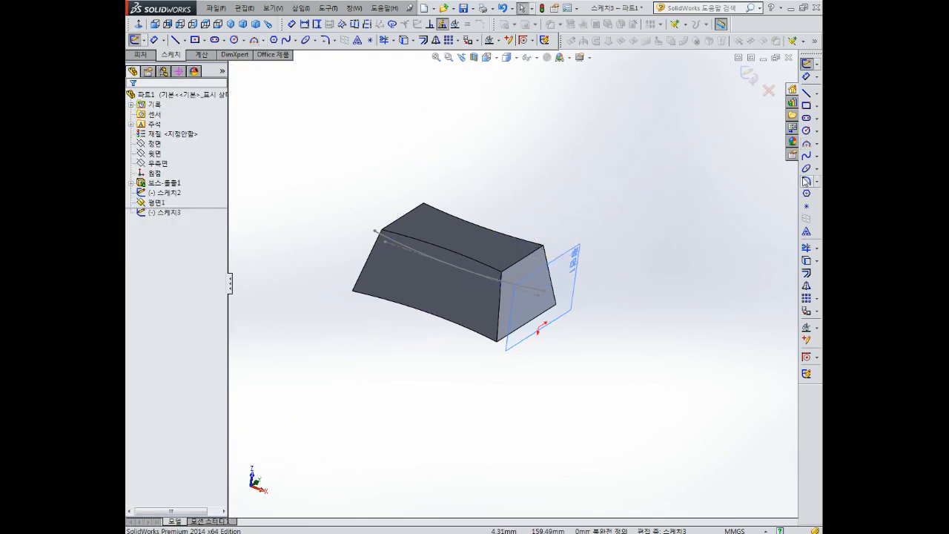
pyautogui.press('Return')
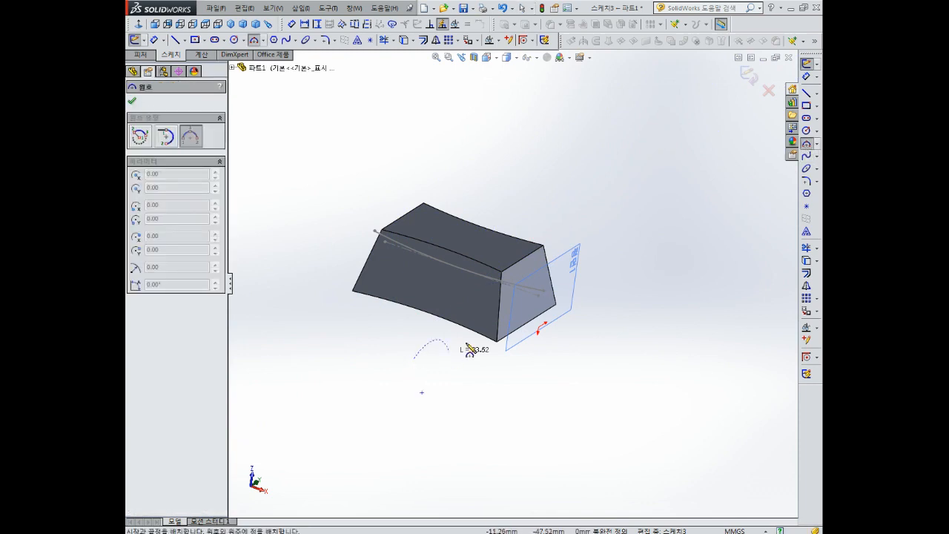
pyautogui.click(673, 206)
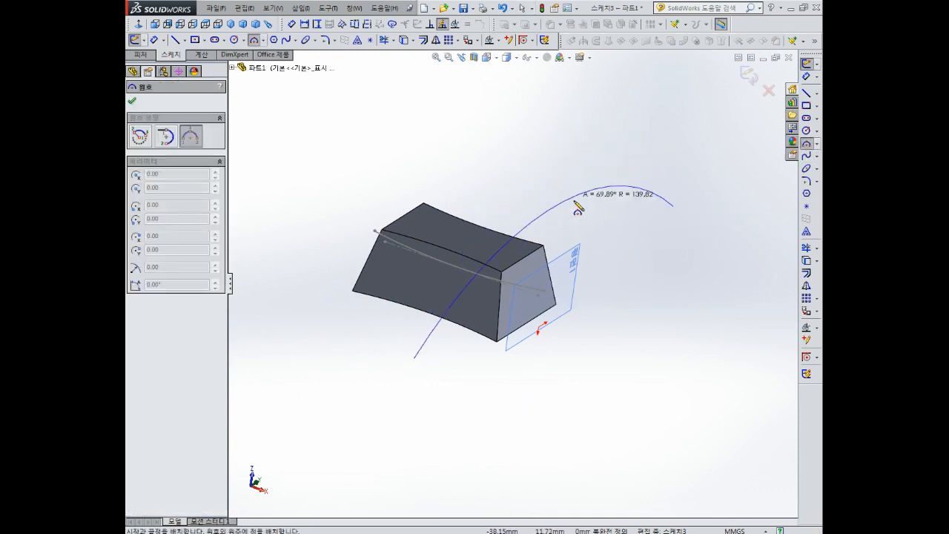
pyautogui.click(567, 351)
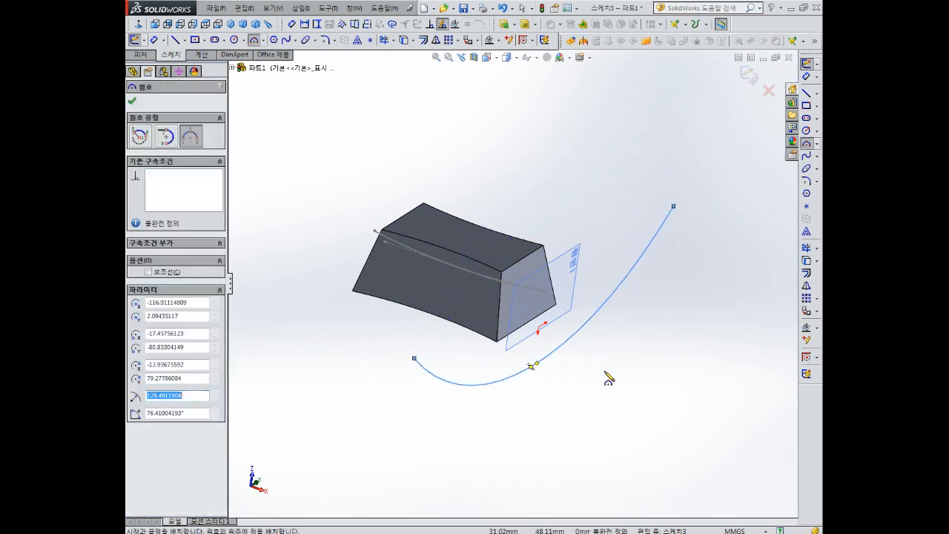
pyautogui.press('Escape')
# - Make the new arc coincident with the end point of the R200 arc
pyautogui.scroll(3, 569, 357)
pyautogui.scroll(-5, 567, 315)
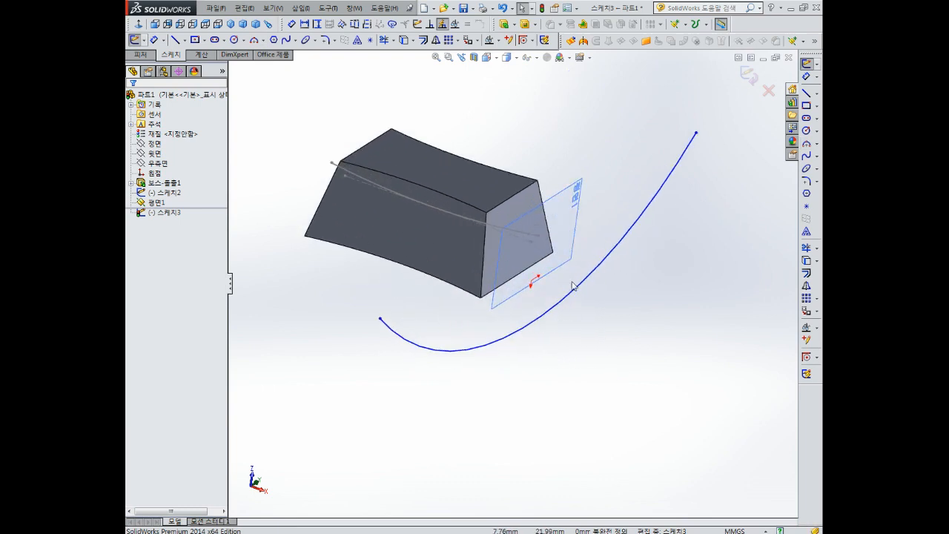
pyautogui.moveTo(552, 247); pyautogui.dragTo(546, 282, button='middle')
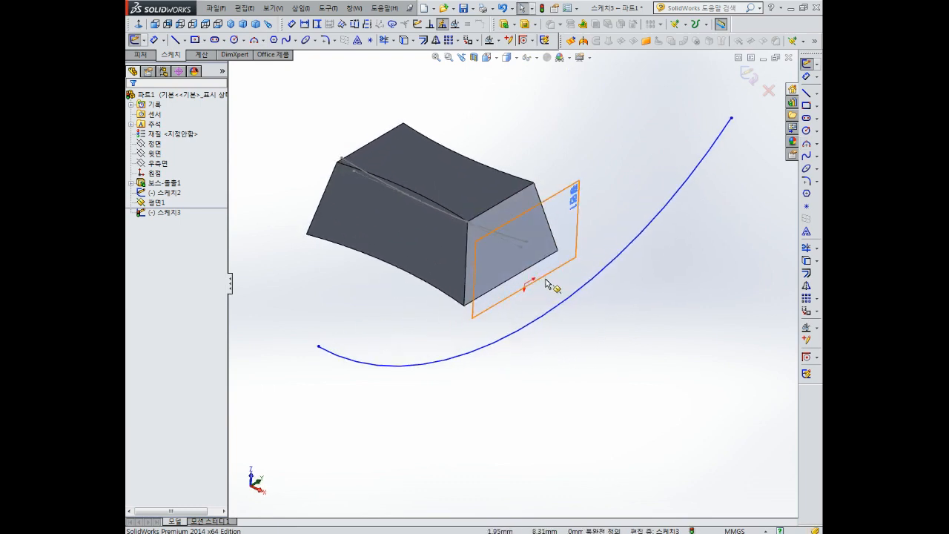
pyautogui.scroll(2, 562, 293)
pyautogui.scroll(-3, 551, 273)
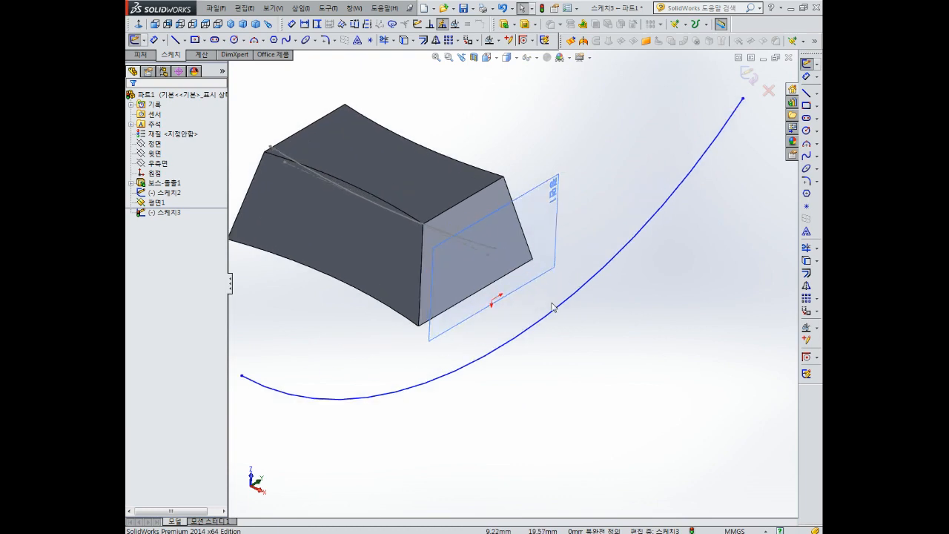
pyautogui.click(545, 325)
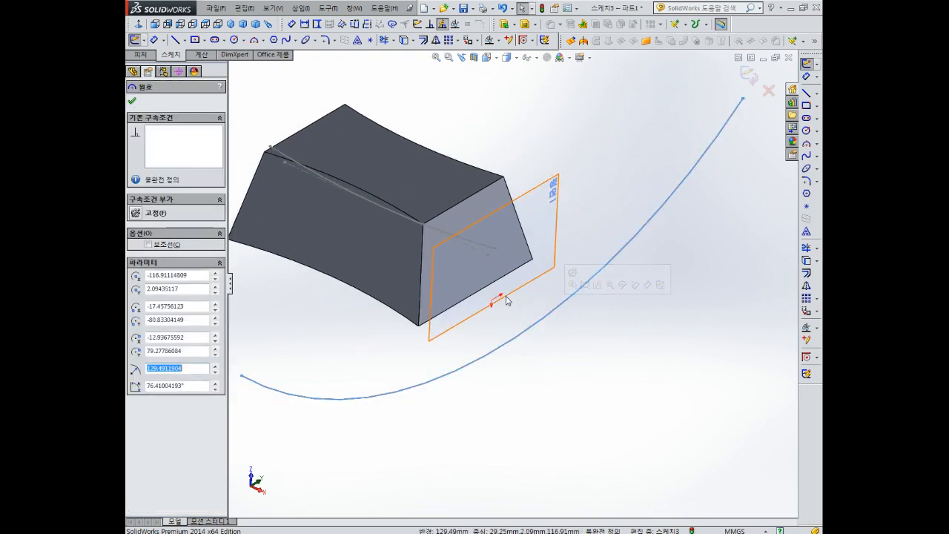
pyautogui.keyDown('ctrl'); pyautogui.click(495, 249); pyautogui.keyUp('ctrl')
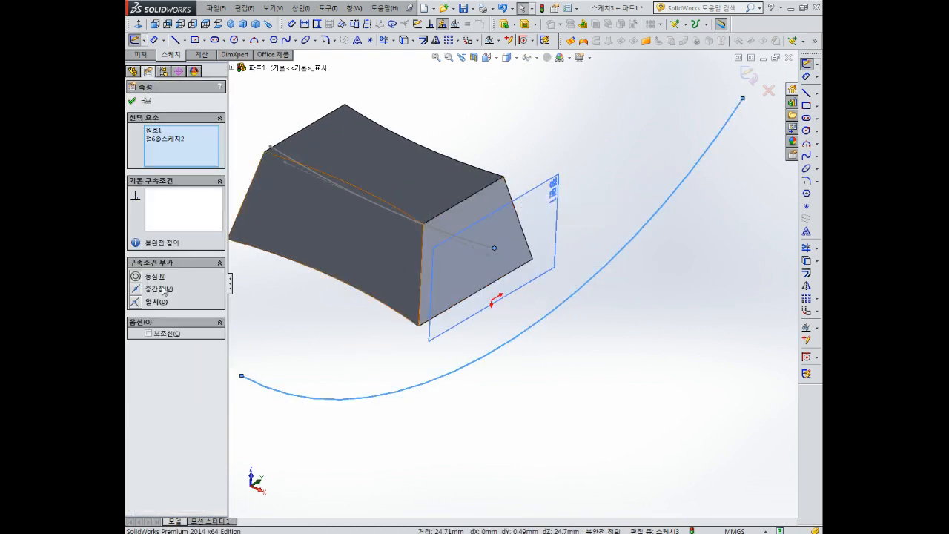
pyautogui.click(132, 304)
pyautogui.press('Escape')
# - Move the new arc's center point to about 133 mm above and 9 mm sideways from the sketch origin
pyautogui.scroll(5, 498, 291)
pyautogui.moveTo(498, 292); pyautogui.dragTo(518, 261, button='middle')
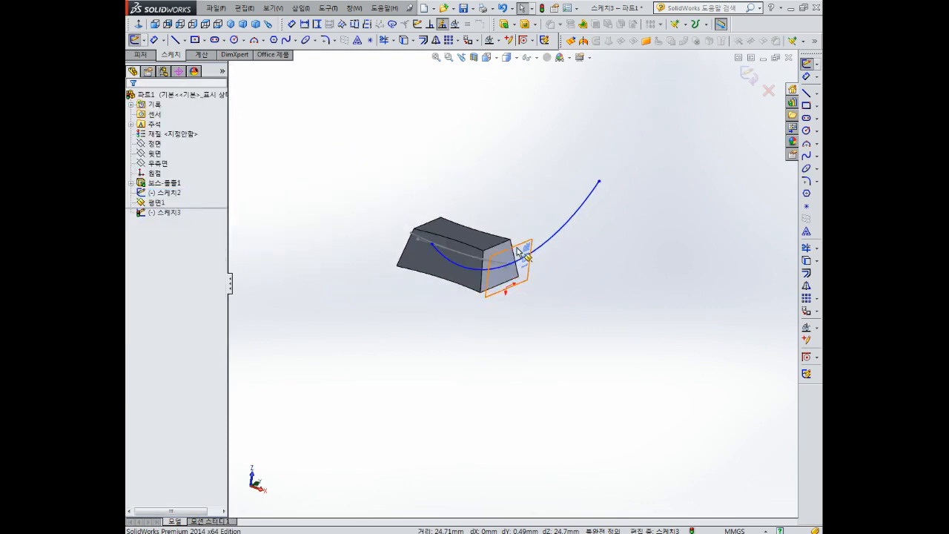
pyautogui.scroll(-7, 518, 261)
pyautogui.scroll(8, 518, 261)
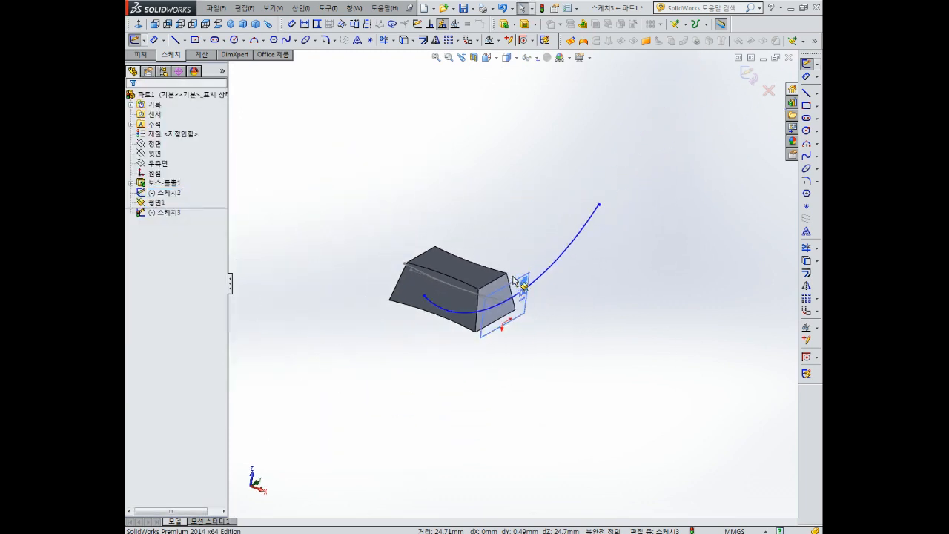
pyautogui.scroll(-3, 519, 253)
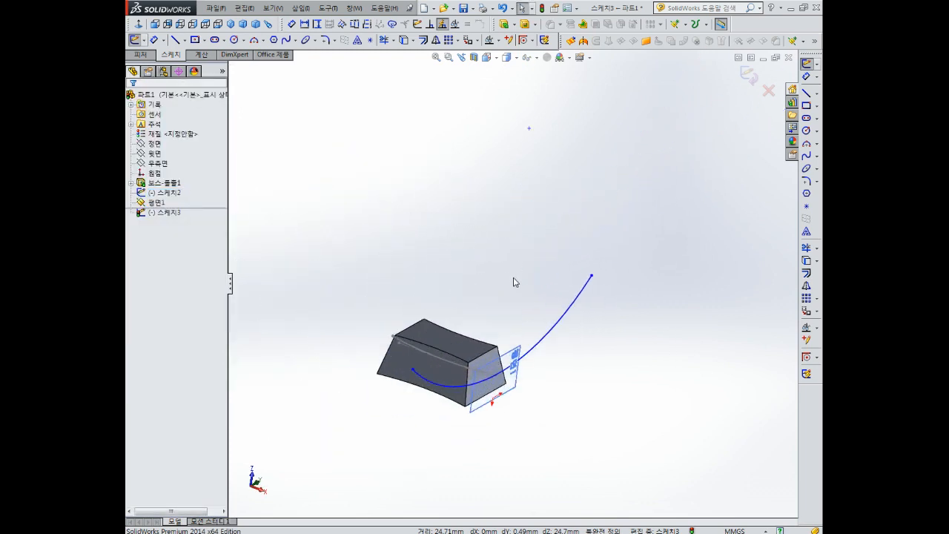
pyautogui.moveTo(530, 130)
pyautogui.mouseDown()
pyautogui.moveTo(525, 170)
pyautogui.moveTo(519, 136)
pyautogui.moveTo(513, 155)
pyautogui.mouseUp()
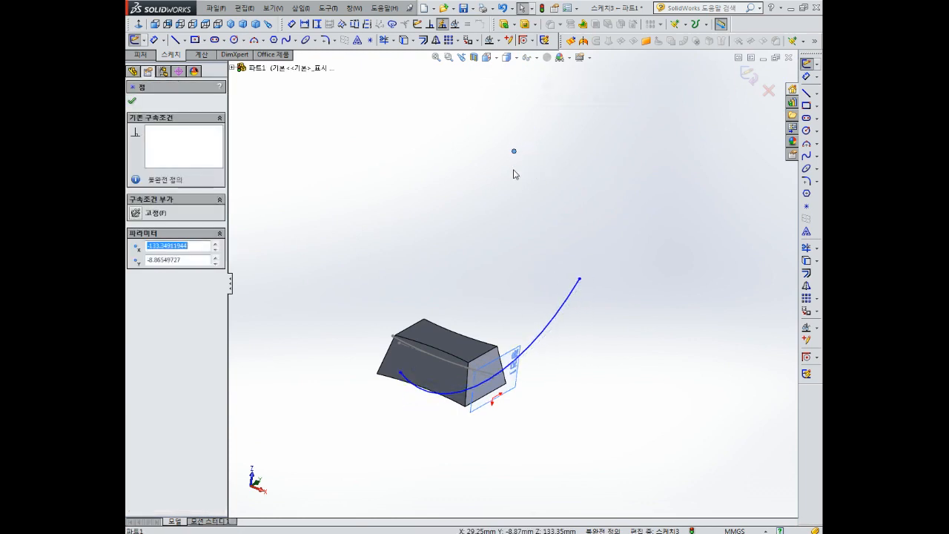
pyautogui.scroll(4, 523, 203)
pyautogui.scroll(-4, 511, 167)
pyautogui.scroll(4, 489, 223)
pyautogui.scroll(-3, 505, 250)
pyautogui.click(498, 245)
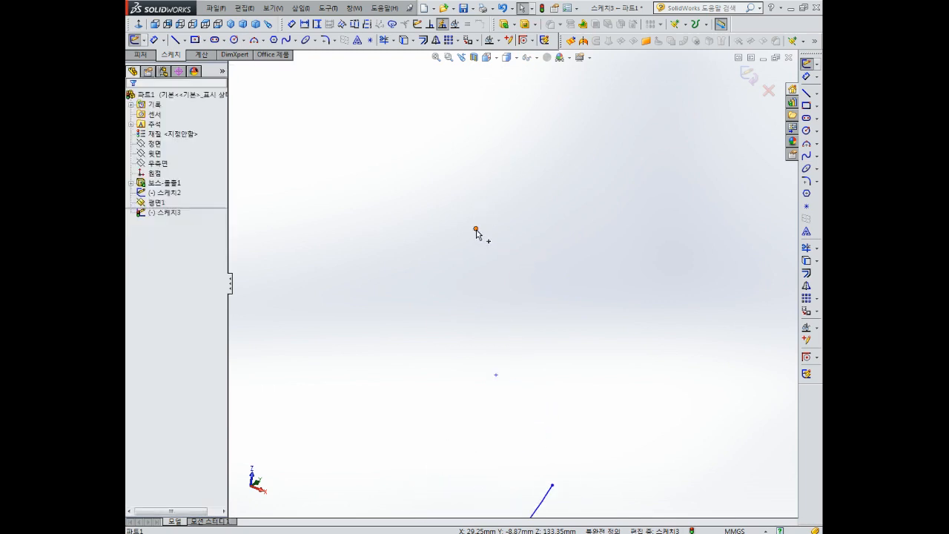
pyautogui.scroll(4, 497, 325)
pyautogui.scroll(-3, 540, 223)
pyautogui.scroll(-3, 511, 212)
pyautogui.scroll(4, 491, 252)
pyautogui.scroll(-4, 507, 276)
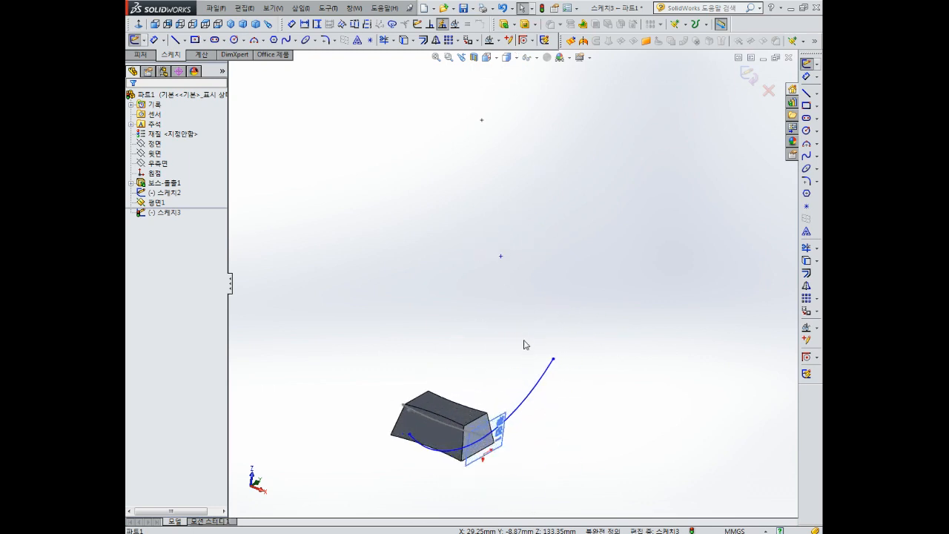
pyautogui.click(501, 207)
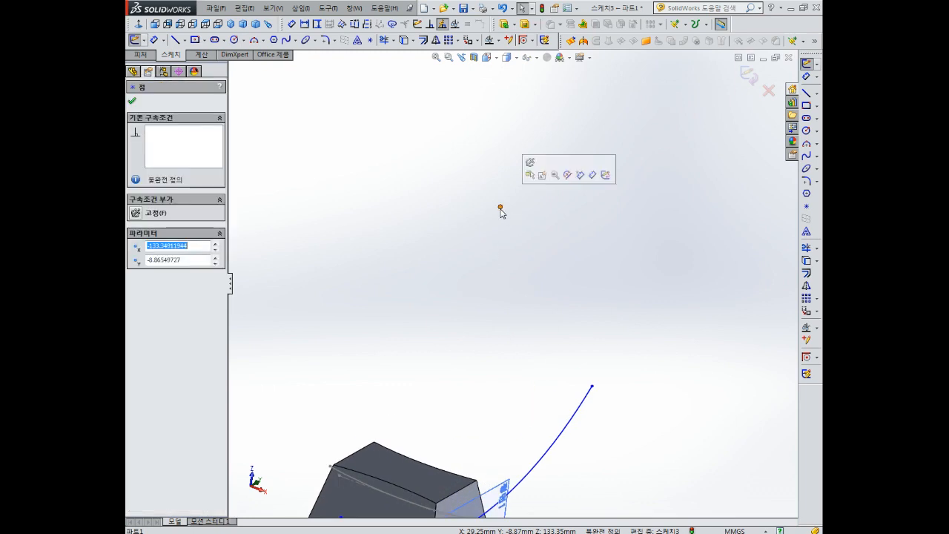
pyautogui.scroll(3, 500, 212)
pyautogui.press('Escape')
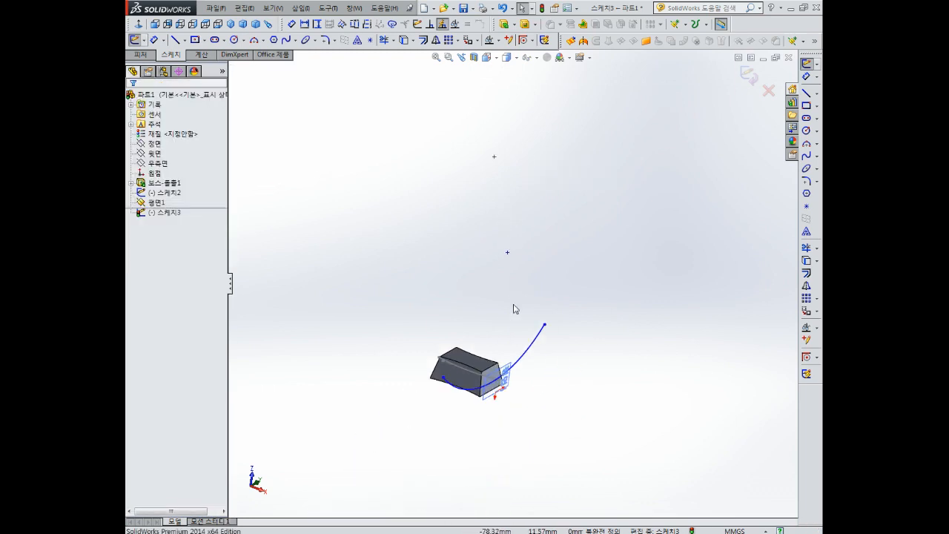
# - Align the new arc's center point directly above the end point of the R200 arc
pyautogui.scroll(-3, 511, 259)
pyautogui.scroll(3, 502, 272)
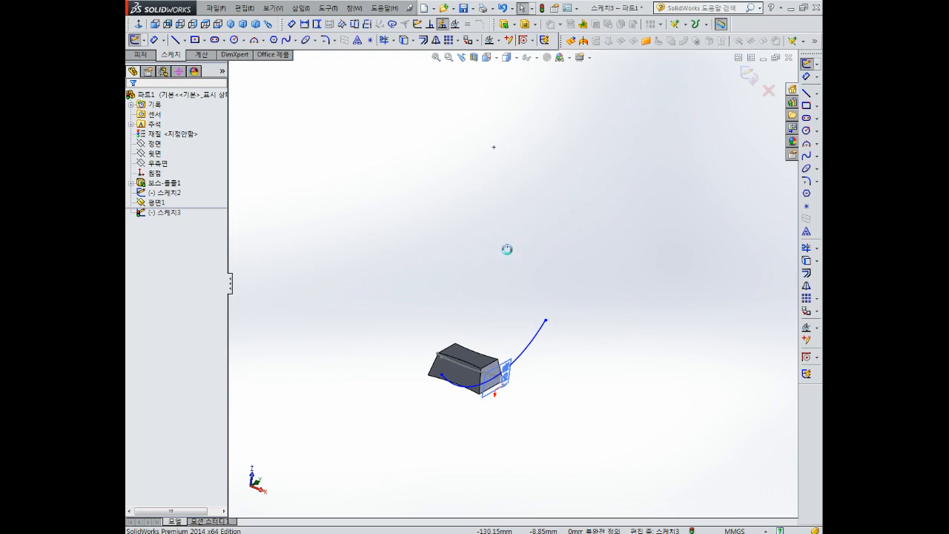
pyautogui.click(507, 249)
pyautogui.scroll(2, 515, 379)
pyautogui.scroll(-3, 509, 259)
pyautogui.scroll(-5, 509, 259)
pyautogui.press('Escape')
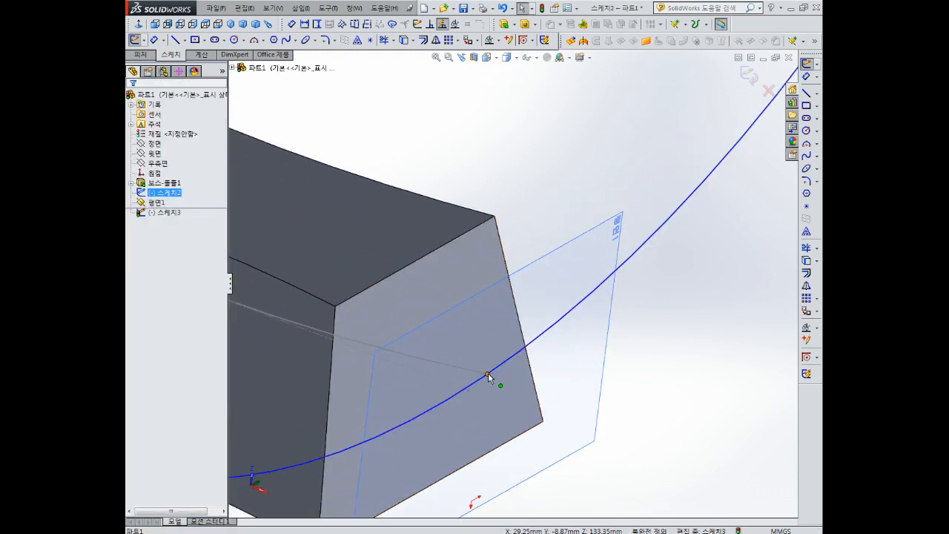
pyautogui.keyDown('ctrl'); pyautogui.click(487, 373); pyautogui.keyUp('ctrl')
pyautogui.scroll(5, 488, 373)
pyautogui.click(135, 281)
# - Dimension the new arc's radius at 50 mm
pyautogui.moveTo(442, 222); pyautogui.dragTo(428, 206, button='middle')
pyautogui.click(525, 211)
pyautogui.moveTo(525, 210); pyautogui.dragTo(528, 163, button='right')
pyautogui.click(547, 266)
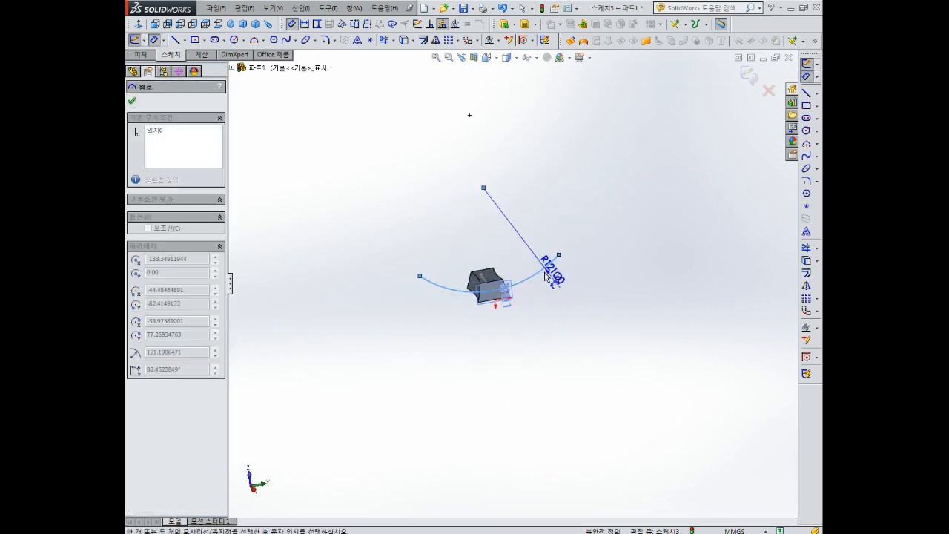
pyautogui.click(534, 271)
pyautogui.write('50')
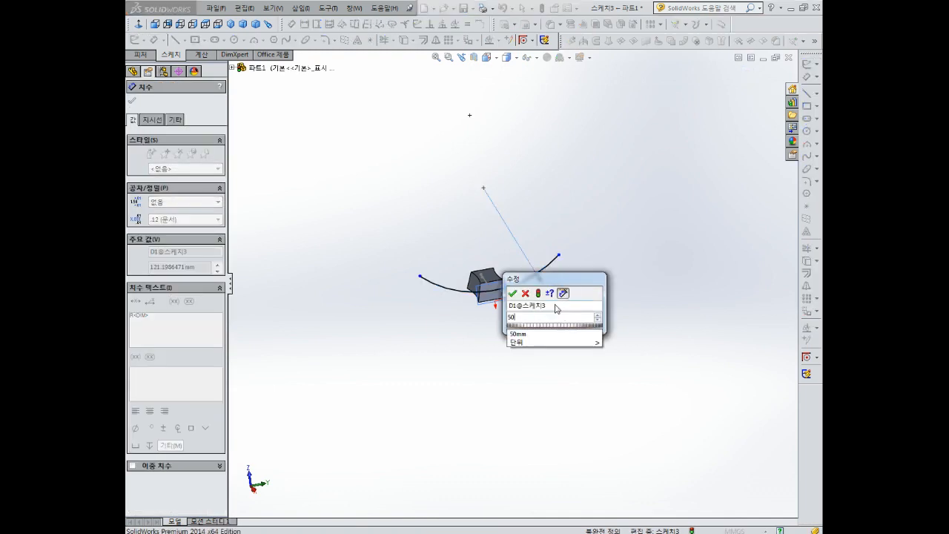
pyautogui.press('Return')
# - Shorten the R50 arc at both ends so that they lie just outside the body's sides
pyautogui.scroll(-5, 475, 284)
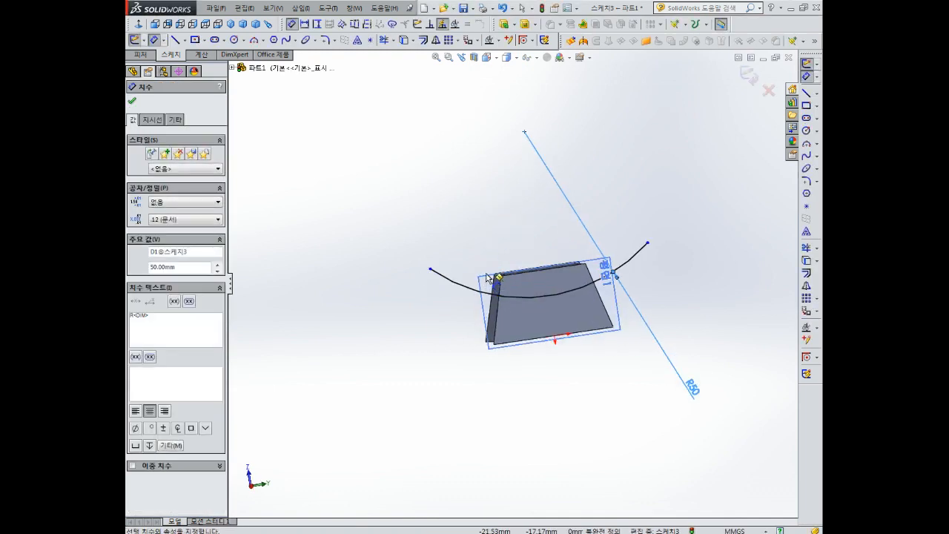
pyautogui.scroll(-3, 492, 267)
pyautogui.moveTo(488, 262); pyautogui.dragTo(494, 267, button='middle')
pyautogui.scroll(3, 498, 272)
pyautogui.press('Escape')
pyautogui.press('Escape')
pyautogui.moveTo(453, 287); pyautogui.dragTo(474, 298)
pyautogui.moveTo(674, 262); pyautogui.dragTo(663, 270)
pyautogui.press('Escape')
# - Close the R50 arc into a profile with two upright lines about 14 mm long and a straight line joining them above the body
pyautogui.click(807, 94)
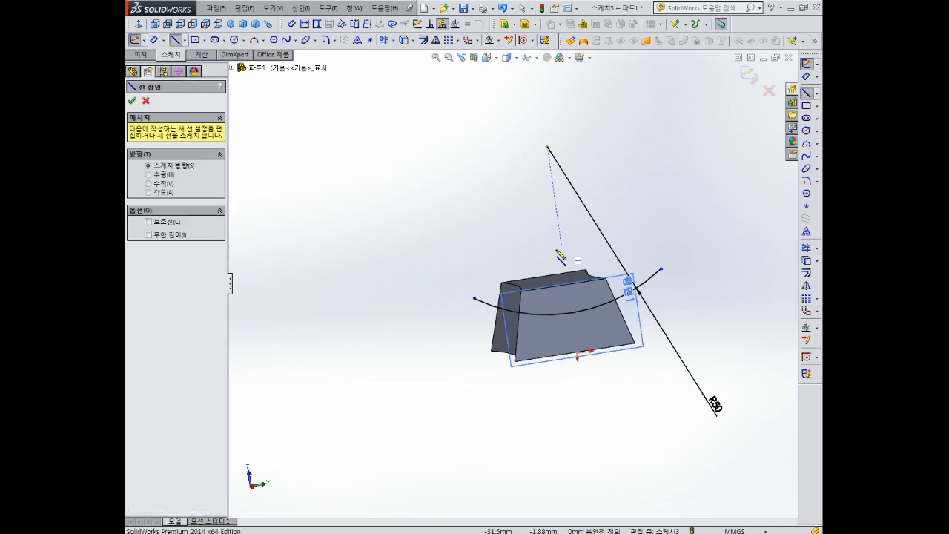
pyautogui.click(474, 298)
pyautogui.click(467, 250)
pyautogui.click(654, 222)
pyautogui.click(661, 268)
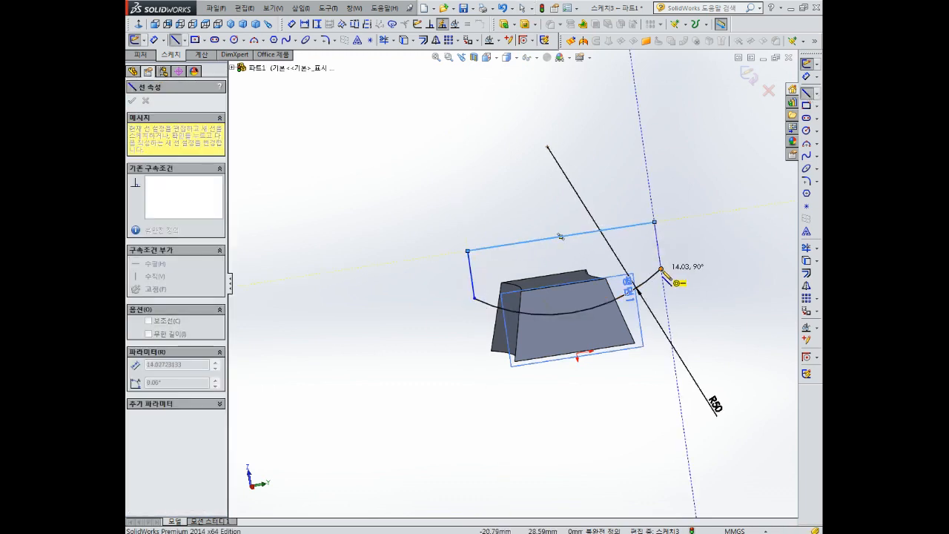
pyautogui.moveTo(702, 287); pyautogui.dragTo(512, 286, button='middle')
pyautogui.scroll(-5, 564, 304)
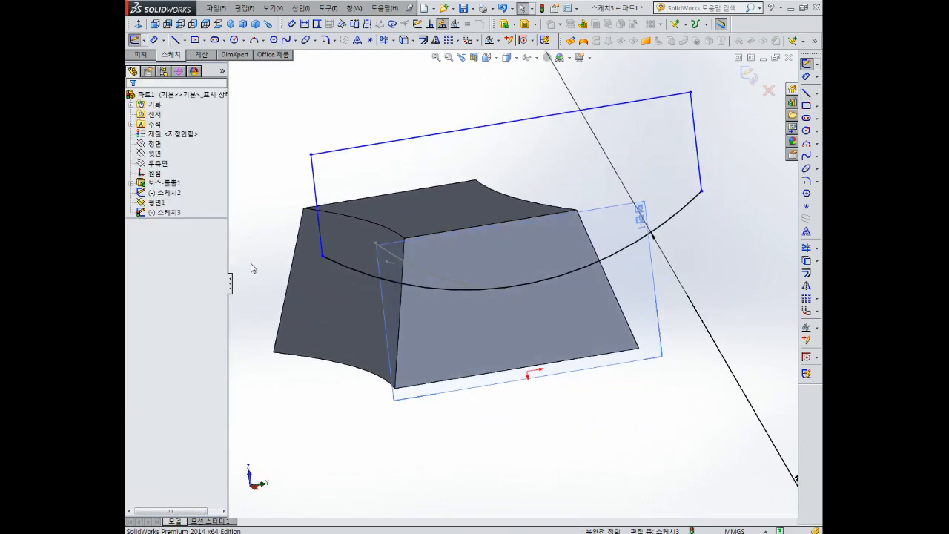
# - Finish the sketch of the closed R50 profile on the end plane
pyautogui.click(322, 257)
pyautogui.scroll(3, 312, 273)
pyautogui.moveTo(312, 273); pyautogui.dragTo(389, 308, button='middle')
pyautogui.press('Escape')
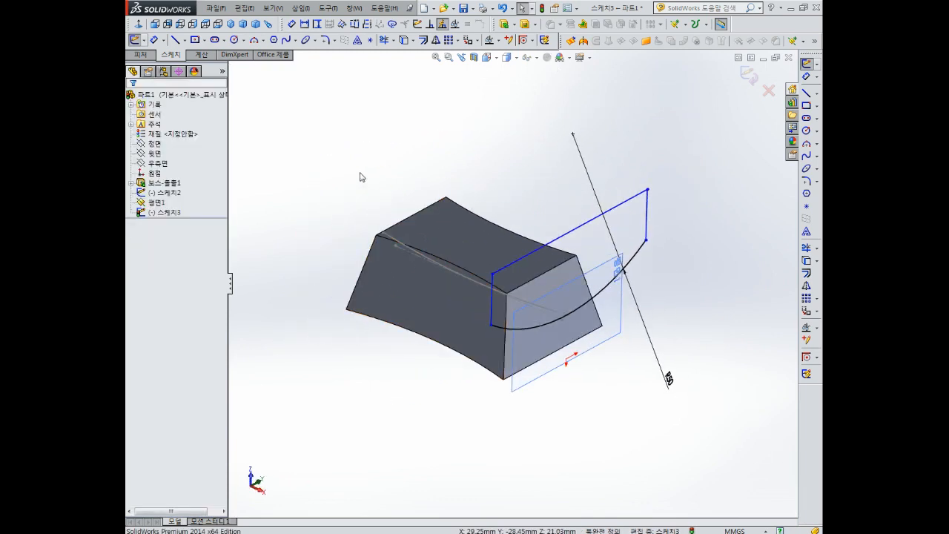
pyautogui.moveTo(534, 141); pyautogui.dragTo(578, 187, button='middle')
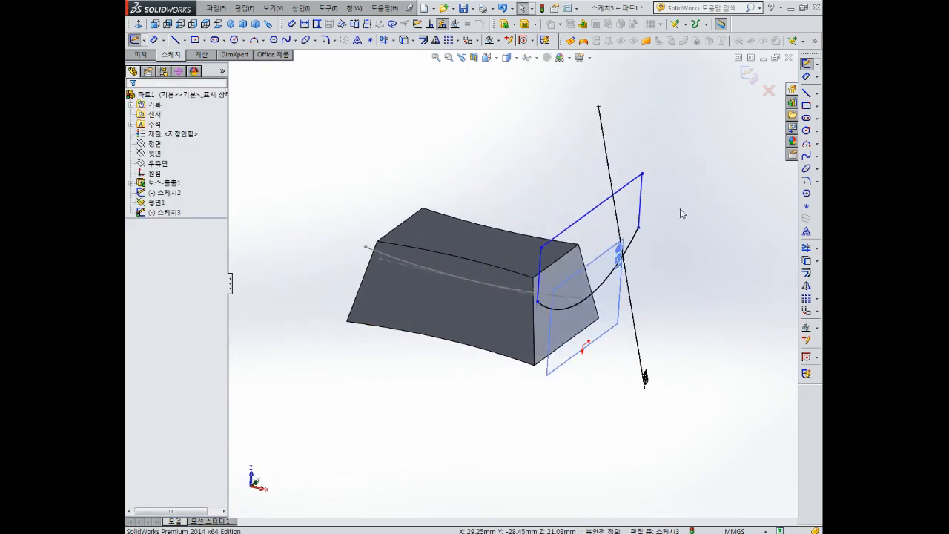
pyautogui.click(749, 75)
pyautogui.moveTo(749, 75)
pyautogui.mouseDown(button='middle')
pyautogui.moveTo(608, 144)
pyautogui.moveTo(648, 269)
pyautogui.moveTo(626, 188)
pyautogui.moveTo(604, 189)
pyautogui.moveTo(579, 148)
pyautogui.mouseUp(button='middle')
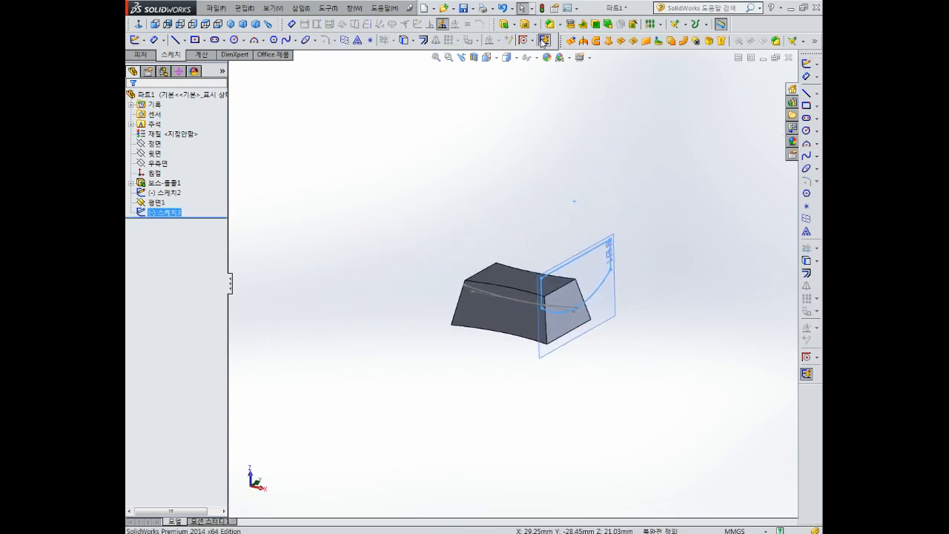
pyautogui.click(535, 25)
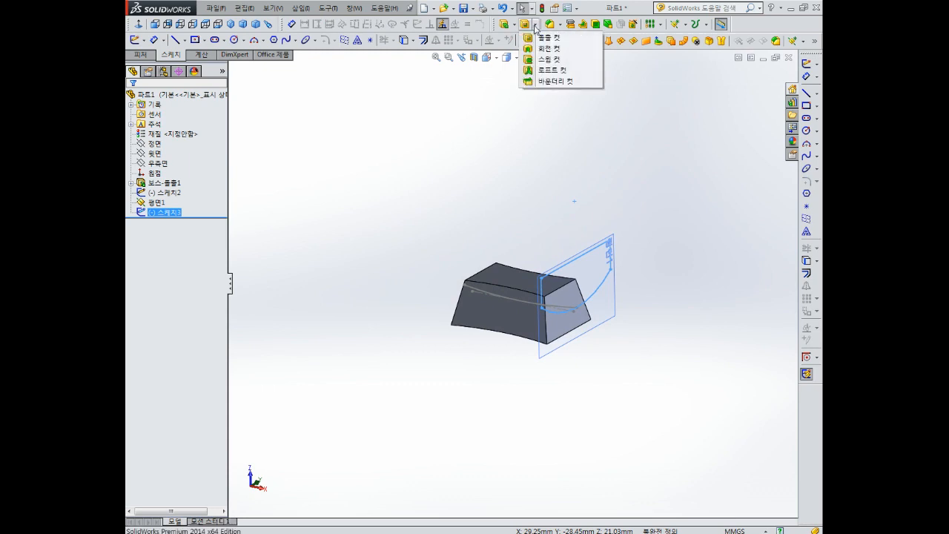
pyautogui.click(557, 61)
pyautogui.scroll(-3, 577, 357)
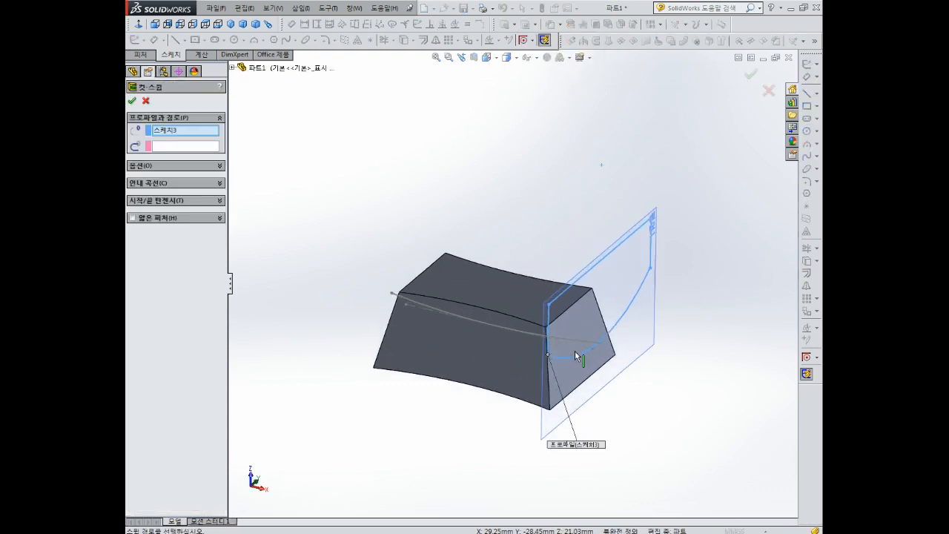
pyautogui.moveTo(586, 350); pyautogui.dragTo(612, 346, button='middle')
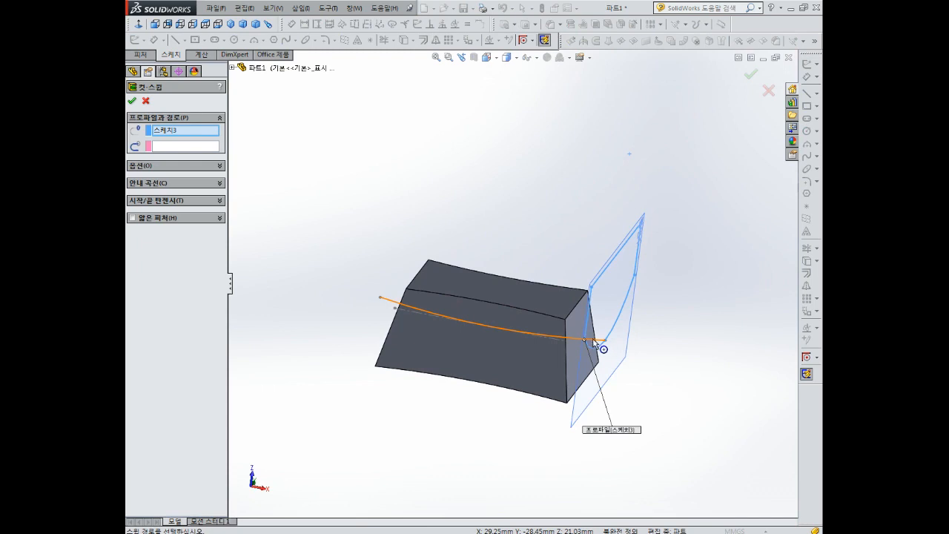
pyautogui.click(594, 340)
pyautogui.moveTo(606, 323); pyautogui.dragTo(537, 299, button='middle')
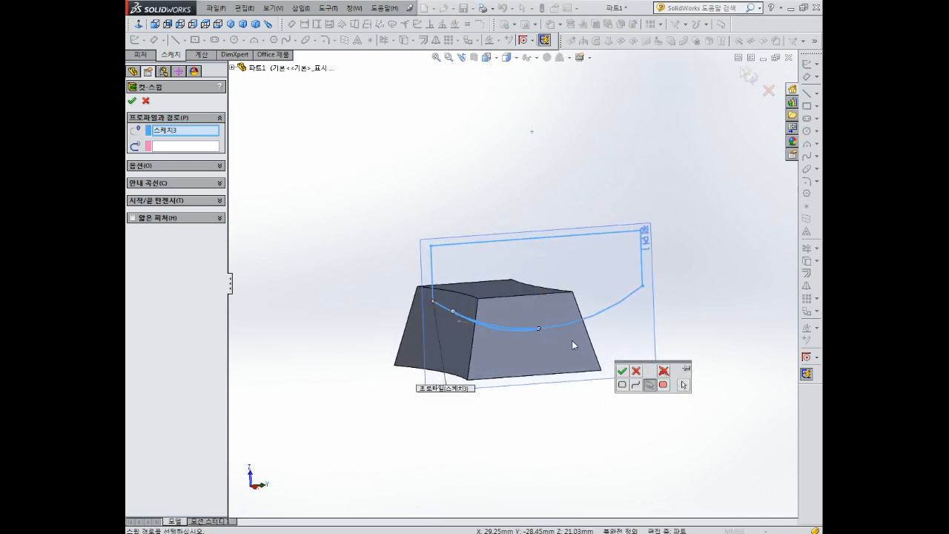
pyautogui.moveTo(598, 325); pyautogui.dragTo(570, 359, button='middle')
pyautogui.click(173, 148)
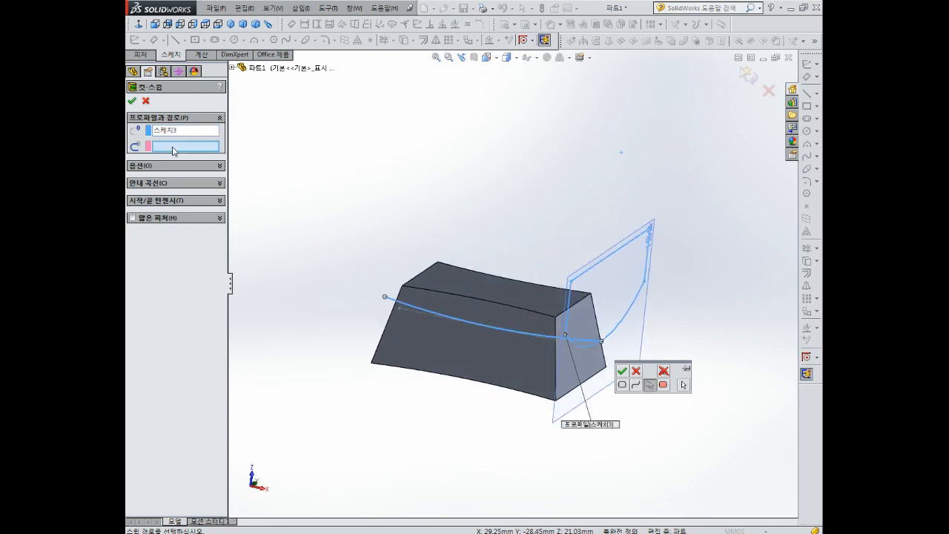
pyautogui.click(179, 130)
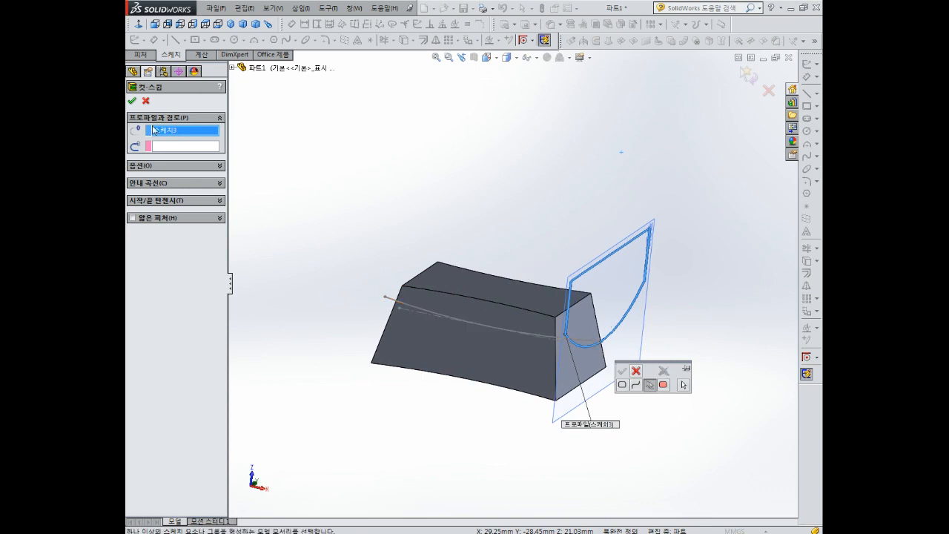
pyautogui.click(175, 148)
pyautogui.click(535, 335)
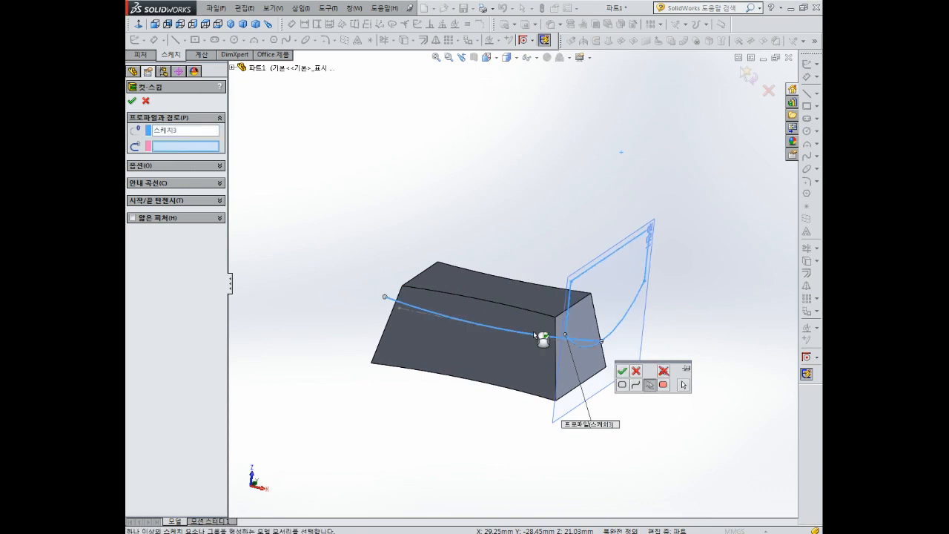
pyautogui.click(623, 372)
pyautogui.moveTo(631, 378); pyautogui.dragTo(562, 238, button='middle')
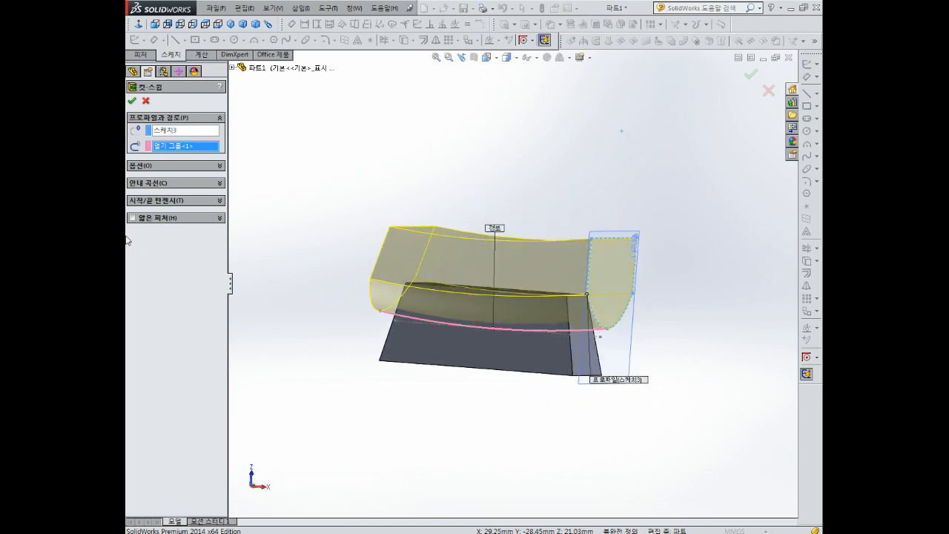
pyautogui.moveTo(484, 269); pyautogui.dragTo(471, 286, button='middle')
pyautogui.press('Escape')
# - Set up a swept cut using the closed R50 sketch as profile and the R200 arc sketch as path
pyautogui.moveTo(537, 210); pyautogui.dragTo(460, 119, button='middle')
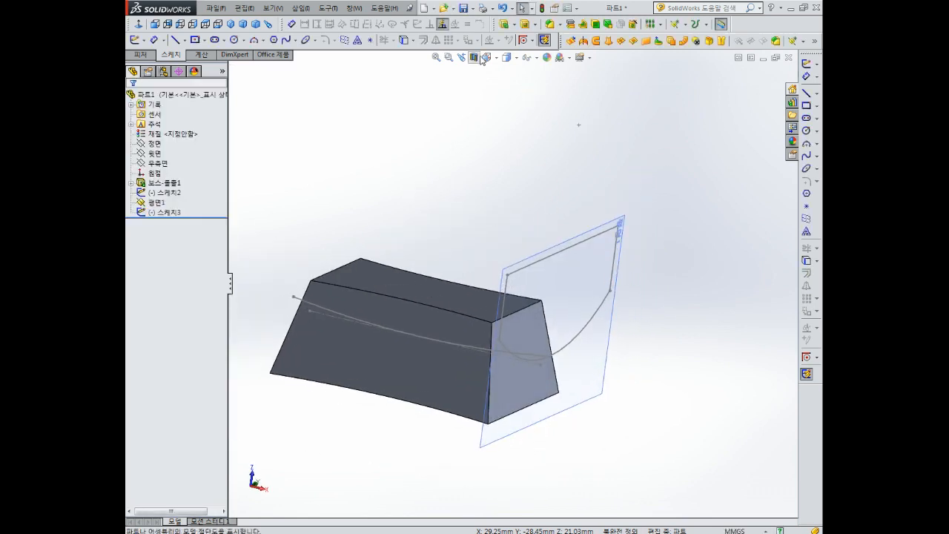
pyautogui.click(536, 24)
pyautogui.click(554, 63)
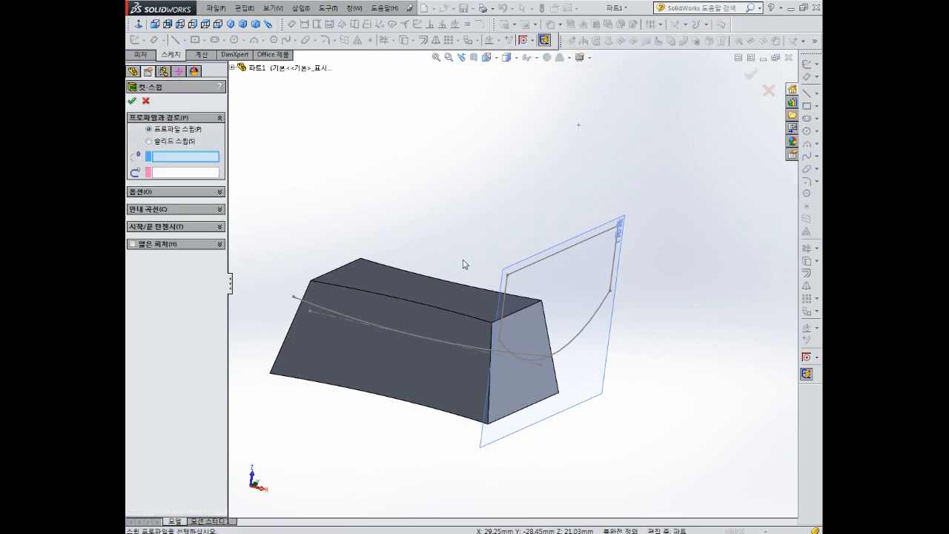
pyautogui.scroll(2, 461, 270)
pyautogui.scroll(-3, 420, 290)
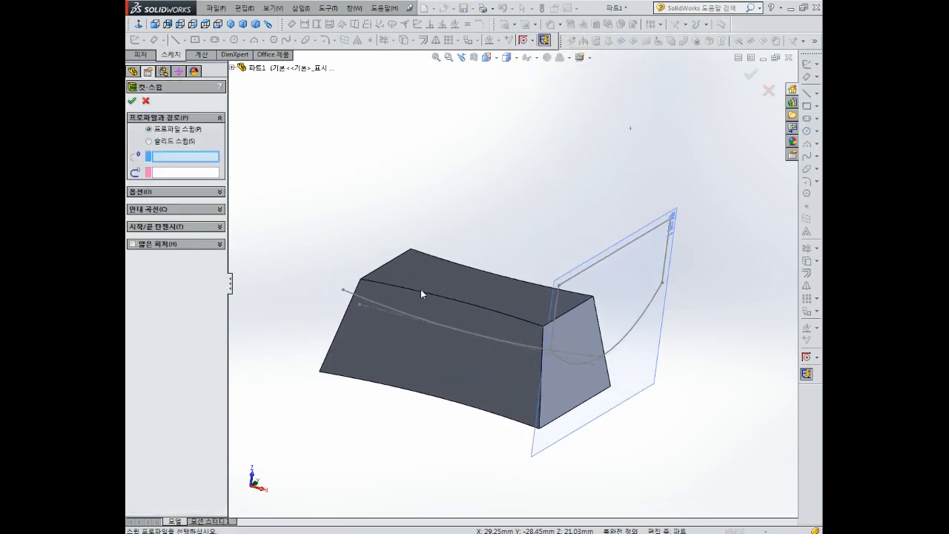
pyautogui.click(632, 329)
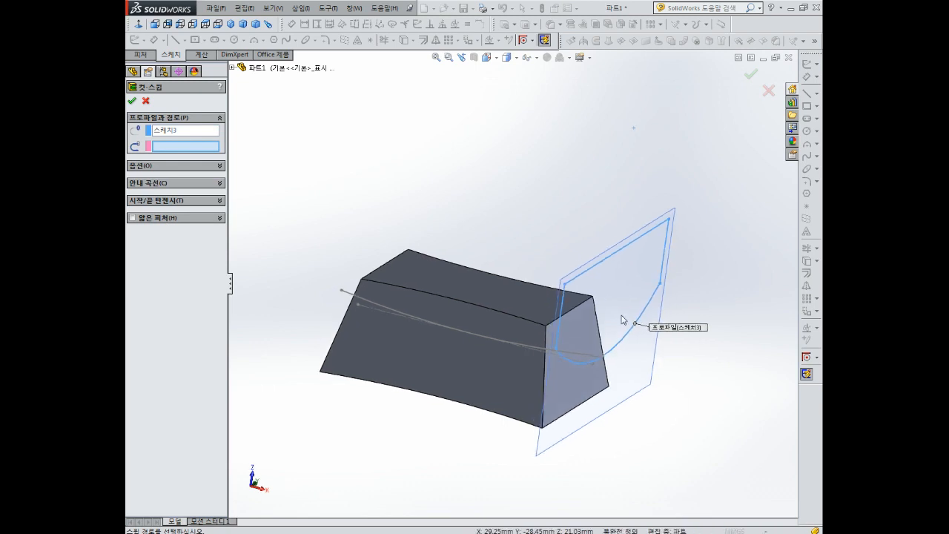
pyautogui.click(542, 350)
pyautogui.scroll(3, 564, 282)
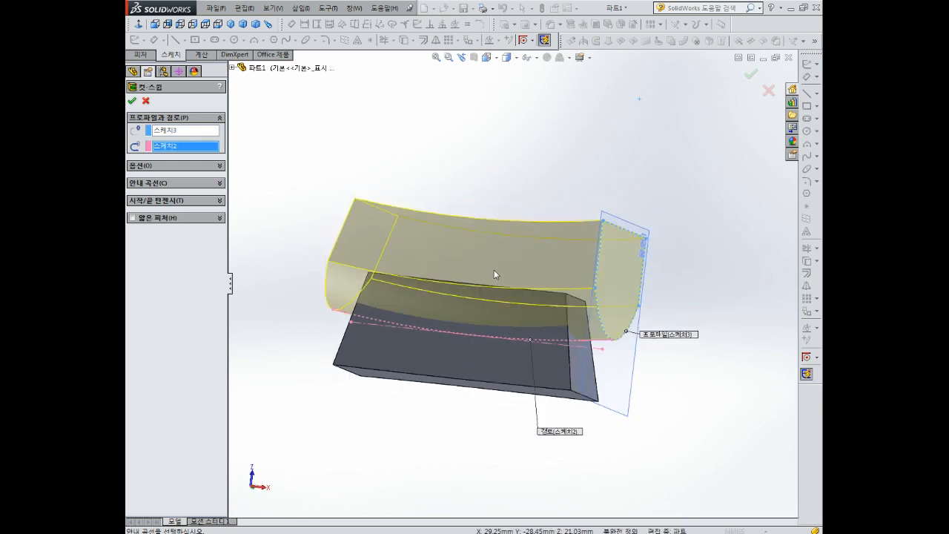
pyautogui.moveTo(469, 302); pyautogui.dragTo(490, 317, button='middle')
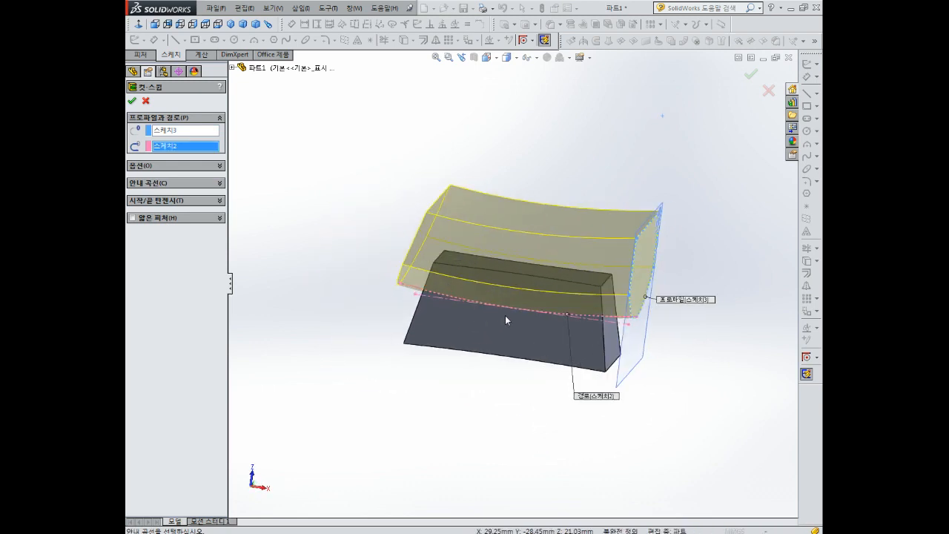
# - Set the swept cut's orientation type to 기본값 계속 유지 (Keep Normal Constant) and create the cut
pyautogui.click(151, 166)
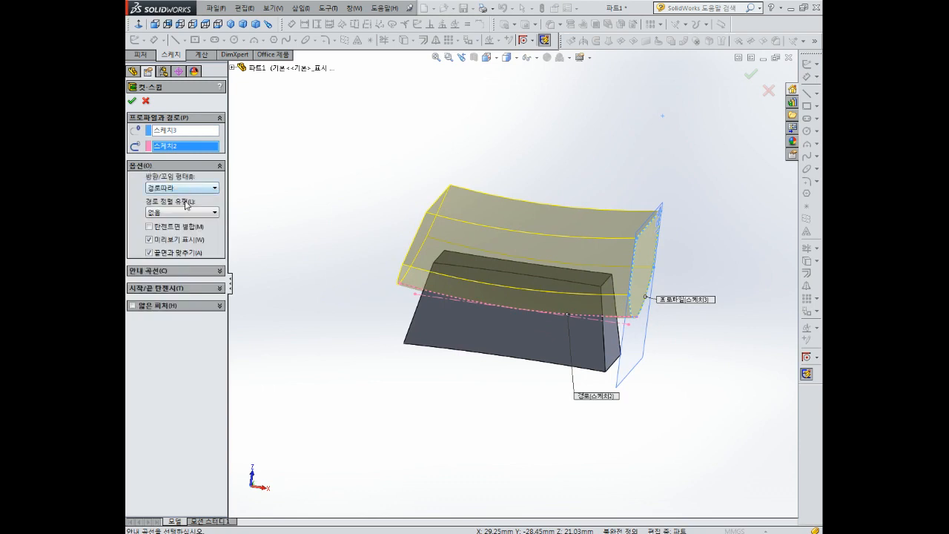
pyautogui.click(220, 169)
pyautogui.click(220, 169)
pyautogui.click(201, 194)
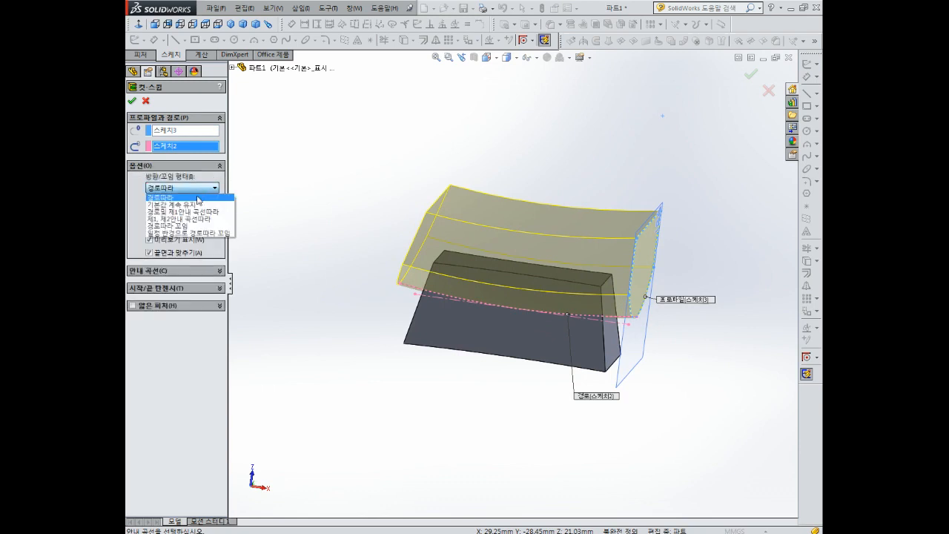
pyautogui.click(199, 208)
pyautogui.moveTo(299, 201); pyautogui.dragTo(280, 193, button='middle')
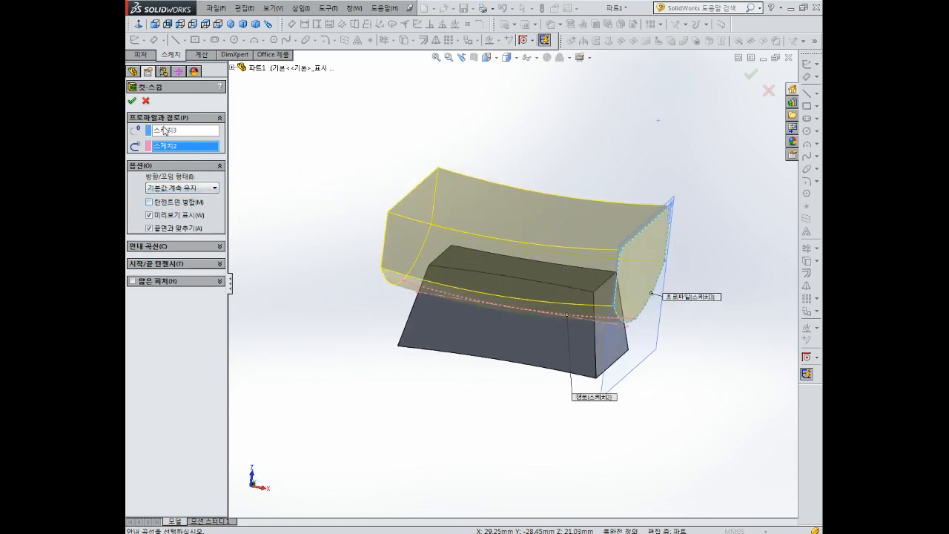
pyautogui.click(132, 102)
# - Examine the shape of the body's cut top from several angles
pyautogui.moveTo(339, 121); pyautogui.dragTo(525, 307, button='middle')
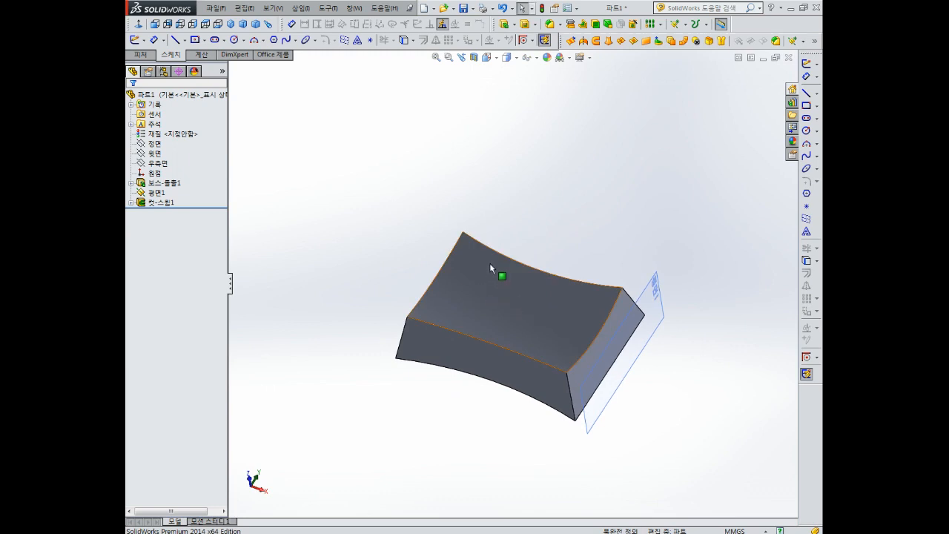
pyautogui.moveTo(492, 273); pyautogui.dragTo(502, 304, button='middle')
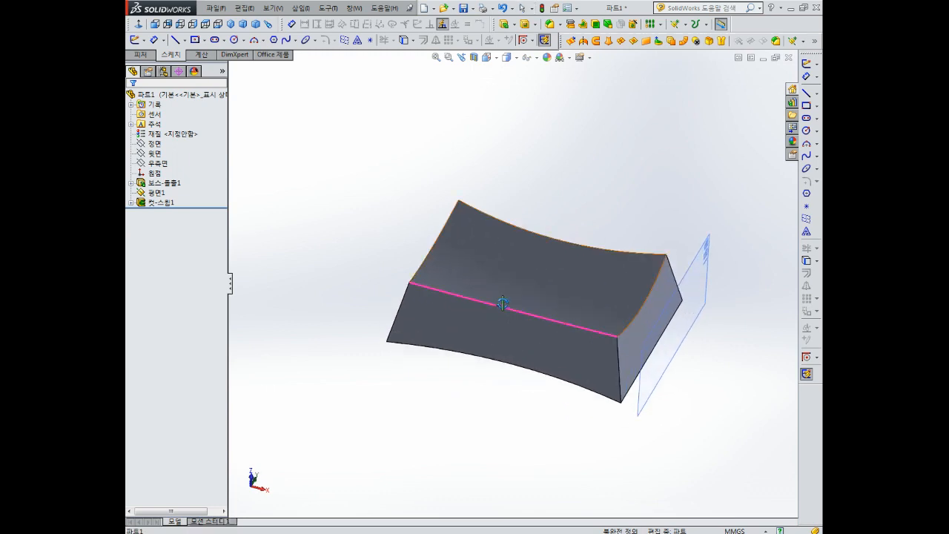
pyautogui.moveTo(482, 293); pyautogui.dragTo(534, 241, button='middle')
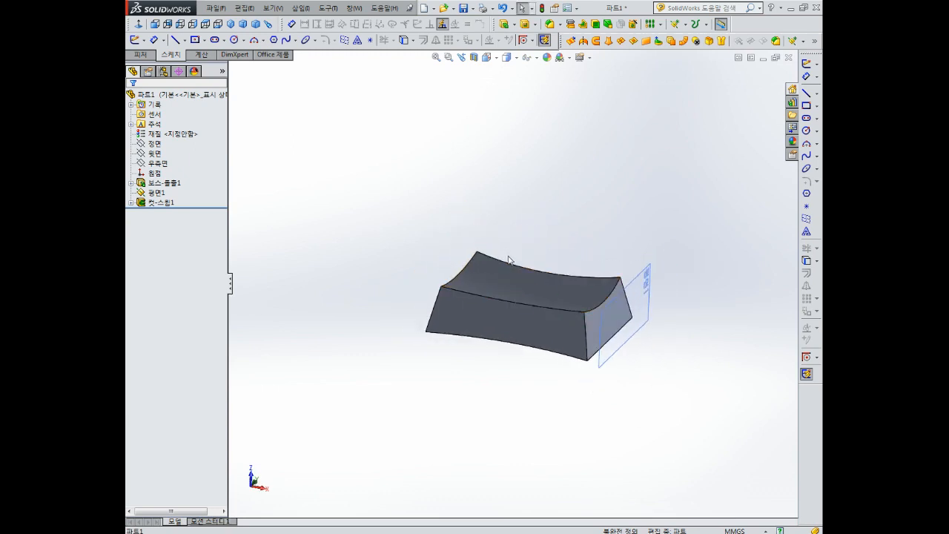
pyautogui.moveTo(536, 261); pyautogui.dragTo(567, 357, button='middle')
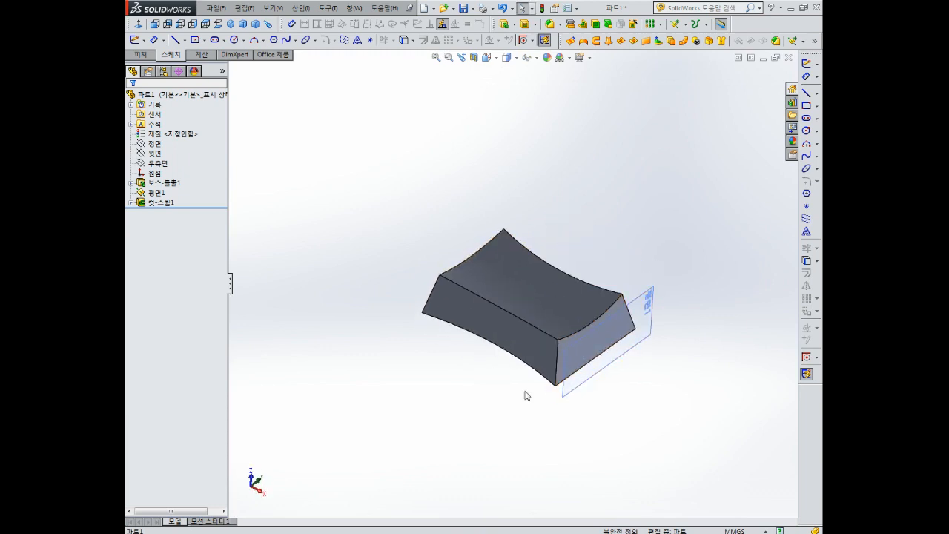
pyautogui.scroll(-3, 520, 317)
pyautogui.scroll(3, 574, 309)
pyautogui.moveTo(575, 308); pyautogui.dragTo(571, 287, button='middle')
pyautogui.scroll(-1, 571, 288)
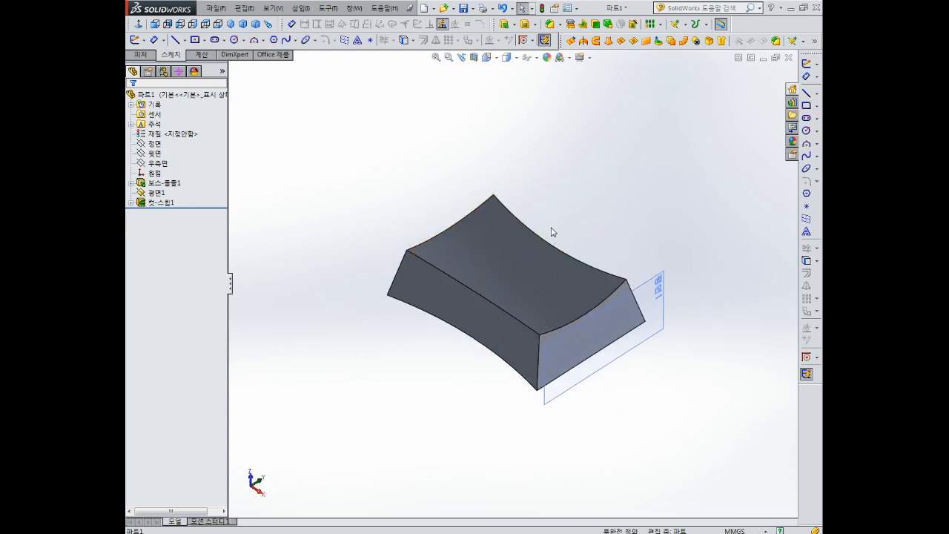
pyautogui.moveTo(551, 233); pyautogui.dragTo(614, 209, button='middle')
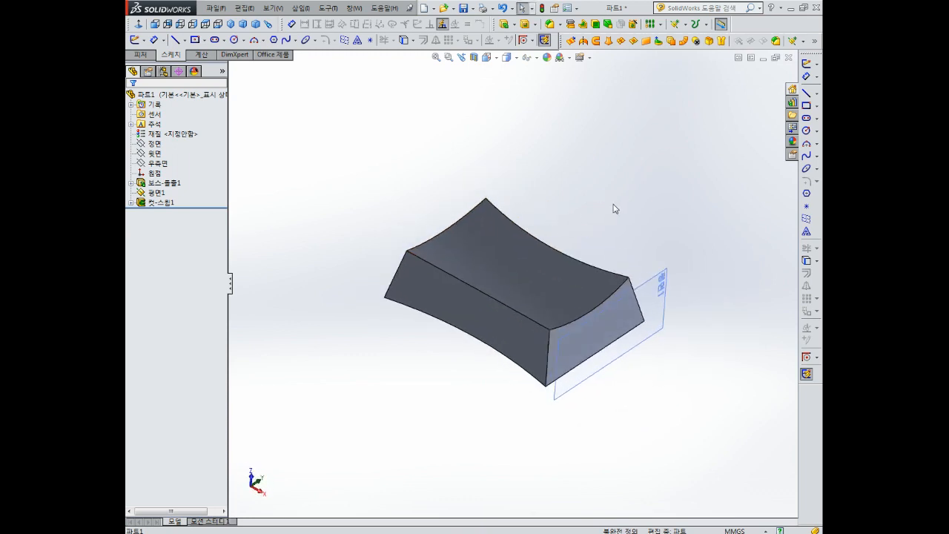
# - Create an offset surface 4 mm above the body's concave top face
pyautogui.click(673, 43)
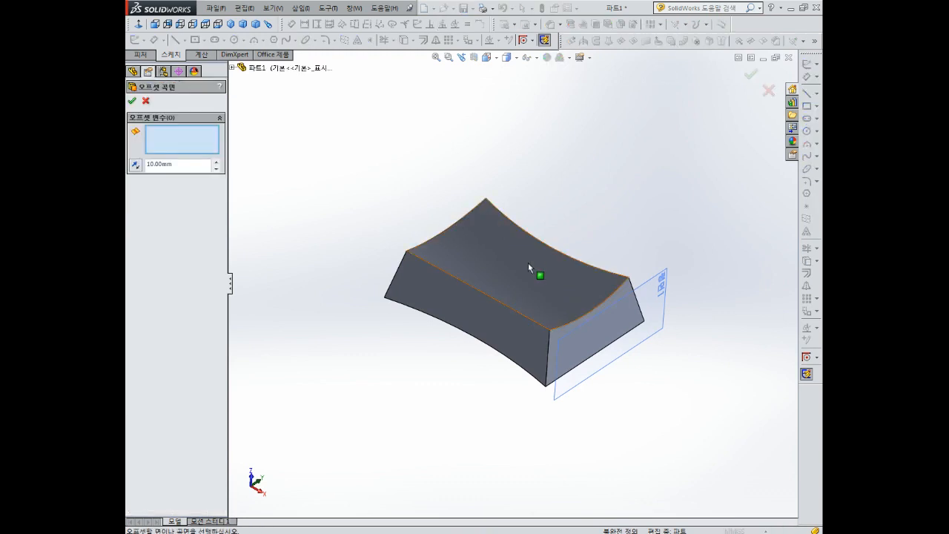
pyautogui.click(501, 259)
pyautogui.moveTo(552, 258); pyautogui.dragTo(543, 221, button='middle')
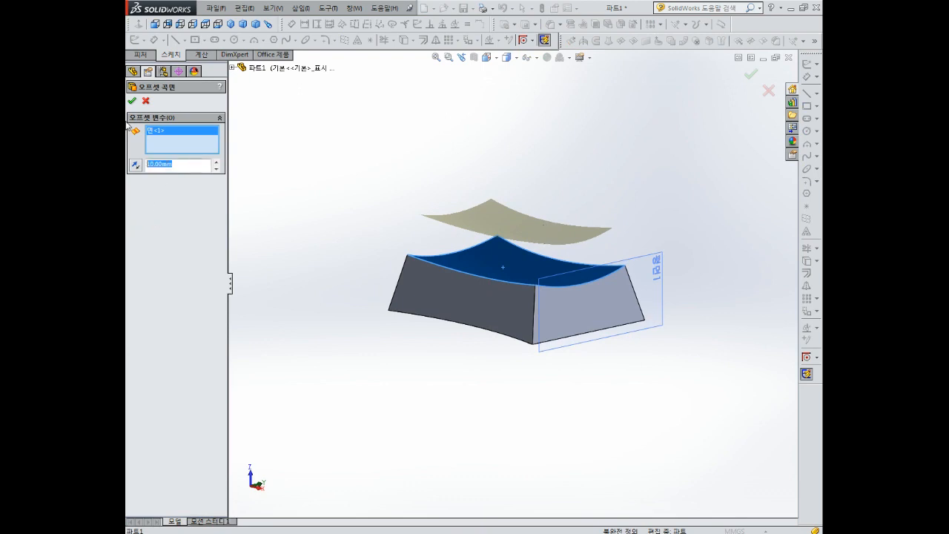
pyautogui.write('4')
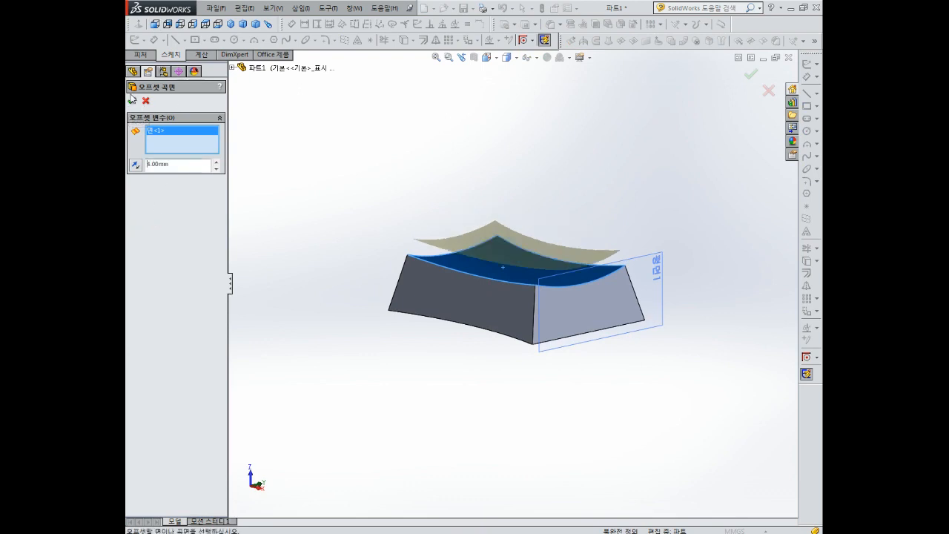
pyautogui.press('Return')
pyautogui.moveTo(494, 212); pyautogui.dragTo(497, 246, button='middle')
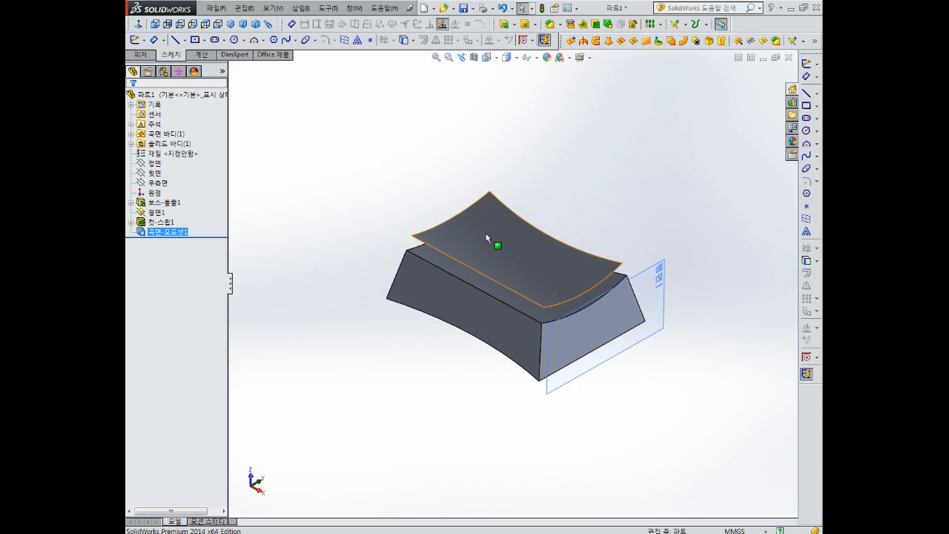
# - Start a sketch on the body's flat bottom face
pyautogui.moveTo(553, 286); pyautogui.dragTo(499, 298, button='middle')
pyautogui.scroll(1, 519, 279)
pyautogui.scroll(-4, 541, 279)
pyautogui.click(464, 251)
pyautogui.scroll(2, 465, 256)
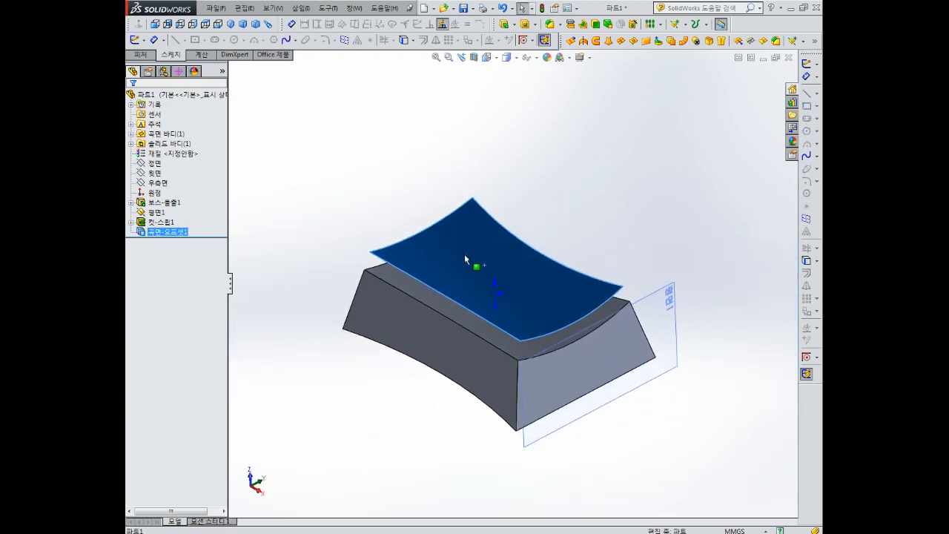
pyautogui.moveTo(467, 265); pyautogui.dragTo(522, 261, button='middle')
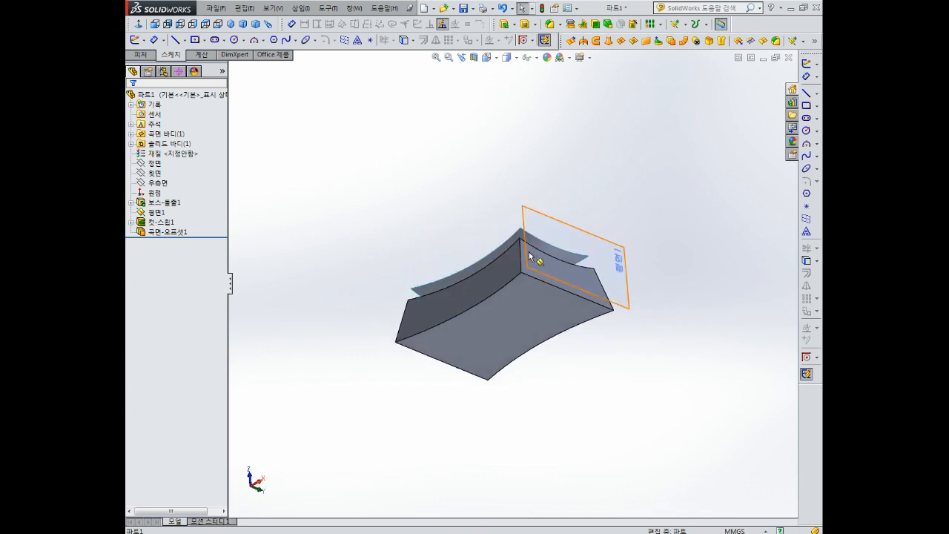
pyautogui.click(551, 313)
pyautogui.click(590, 274)
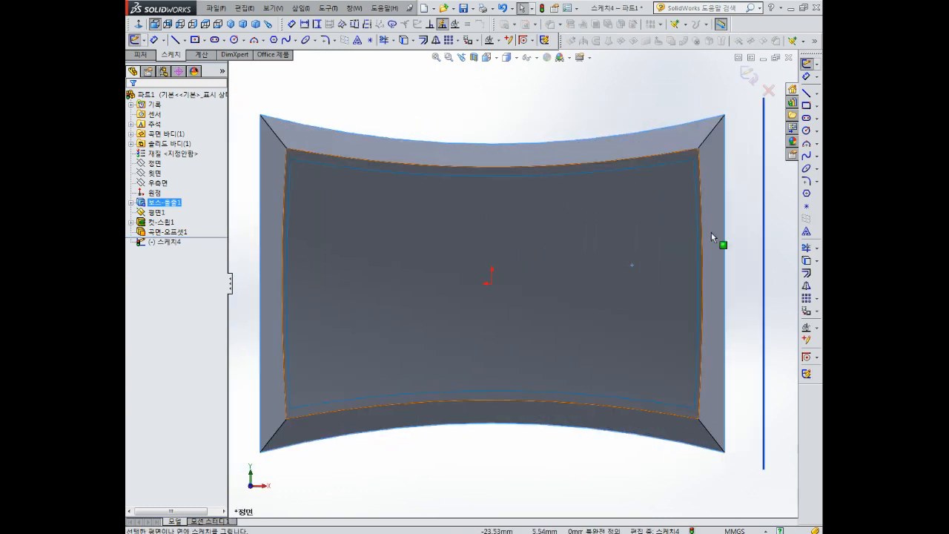
# - Sketch two separate upright corner rectangles inside the body's outline, one on each side of the origin
pyautogui.click(806, 105)
pyautogui.click(370, 227)
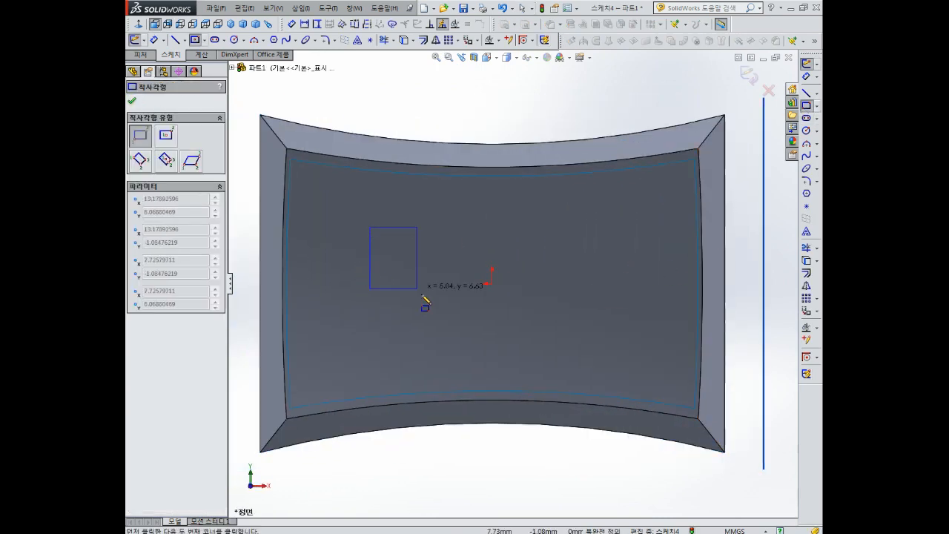
pyautogui.click(430, 315)
pyautogui.click(525, 223)
pyautogui.click(583, 311)
pyautogui.press('Escape')
# - Dimension the left rectangle to 10 mm wide and 12 mm high
pyautogui.moveTo(487, 124); pyautogui.dragTo(490, 81, button='right')
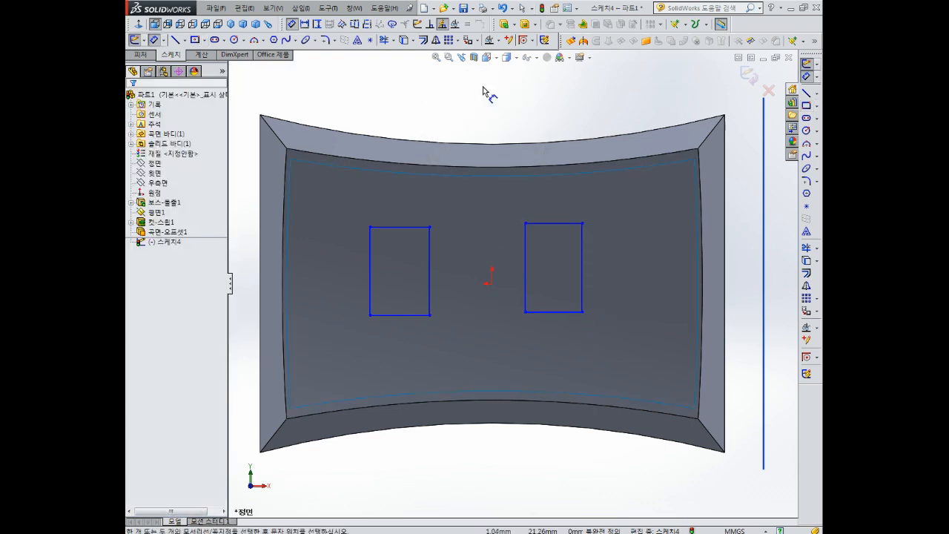
pyautogui.click(405, 226)
pyautogui.click(406, 199)
pyautogui.write('10')
pyautogui.press('Return')
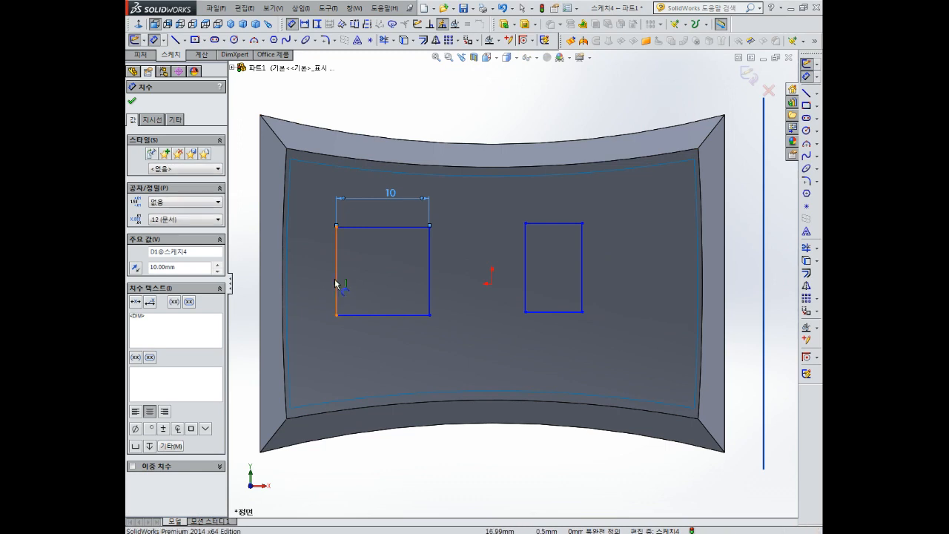
pyautogui.click(335, 284)
pyautogui.click(311, 282)
pyautogui.write('12')
pyautogui.press('Return')
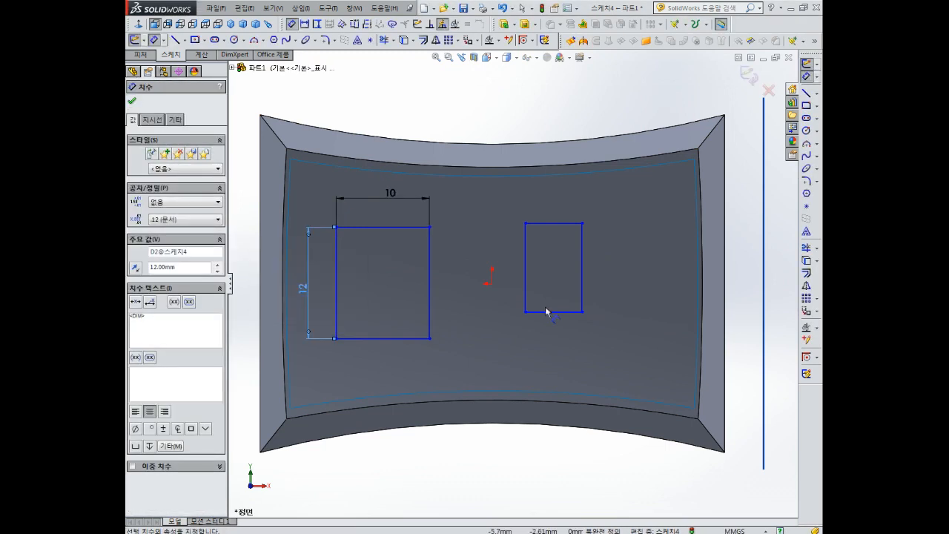
# - Locate the left rectangle with its top edge 6 mm above the origin and its inner edge 4 mm from the origin
pyautogui.click(407, 227)
pyautogui.click(491, 284)
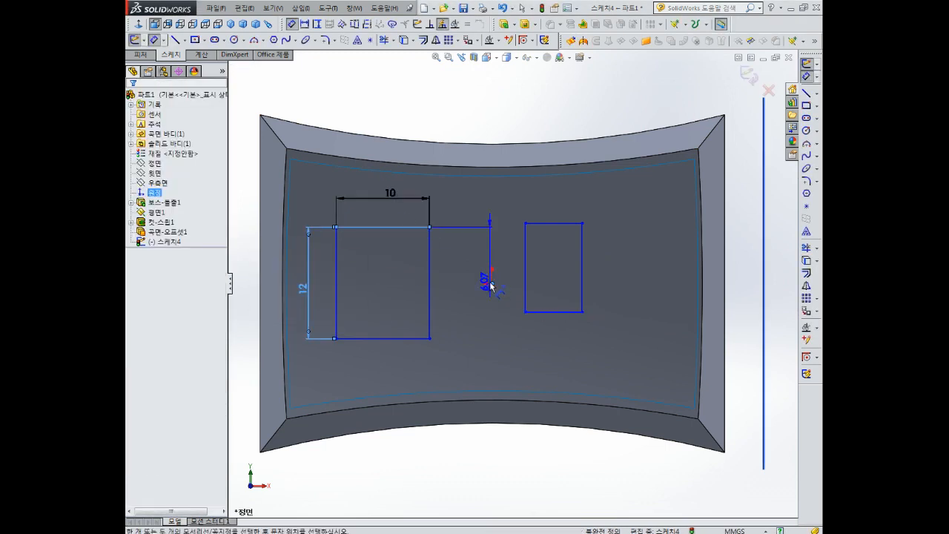
pyautogui.click(403, 251)
pyautogui.write('6.00mm')
pyautogui.press('Return')
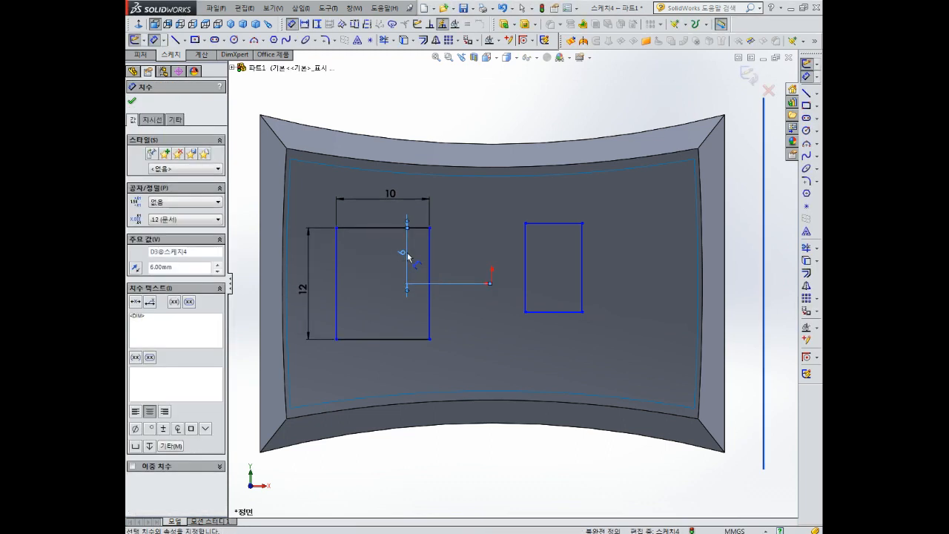
pyautogui.moveTo(433, 305); pyautogui.dragTo(494, 287)
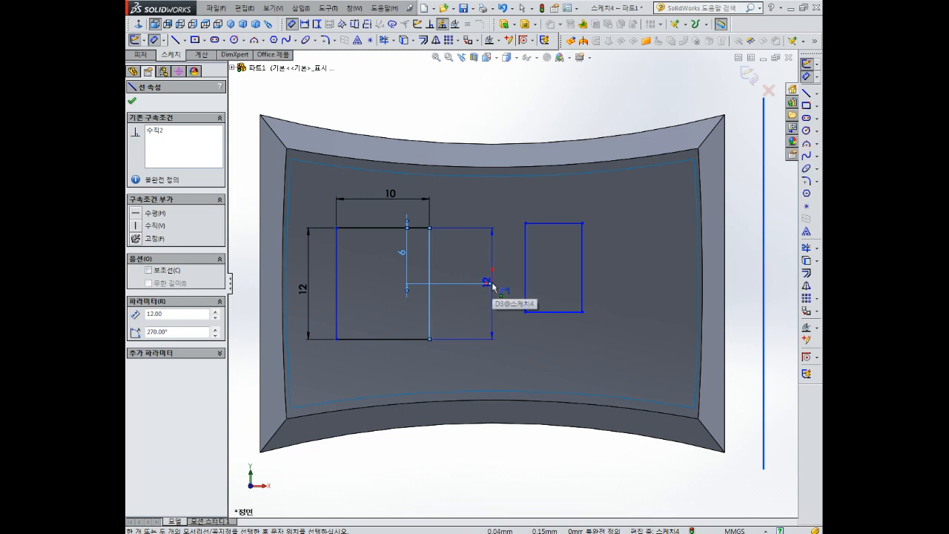
pyautogui.click(492, 284)
pyautogui.click(473, 346)
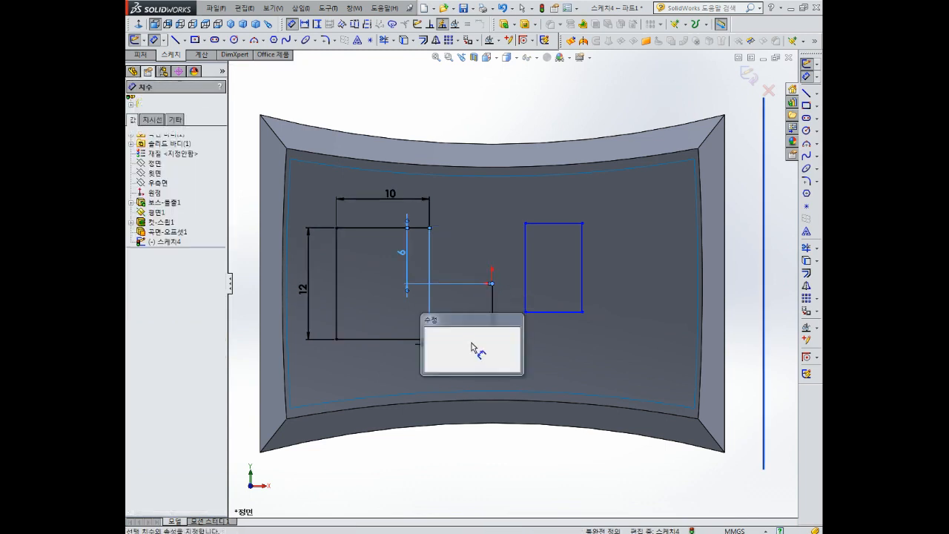
pyautogui.write('4')
pyautogui.press('Return')
pyautogui.press('Escape')
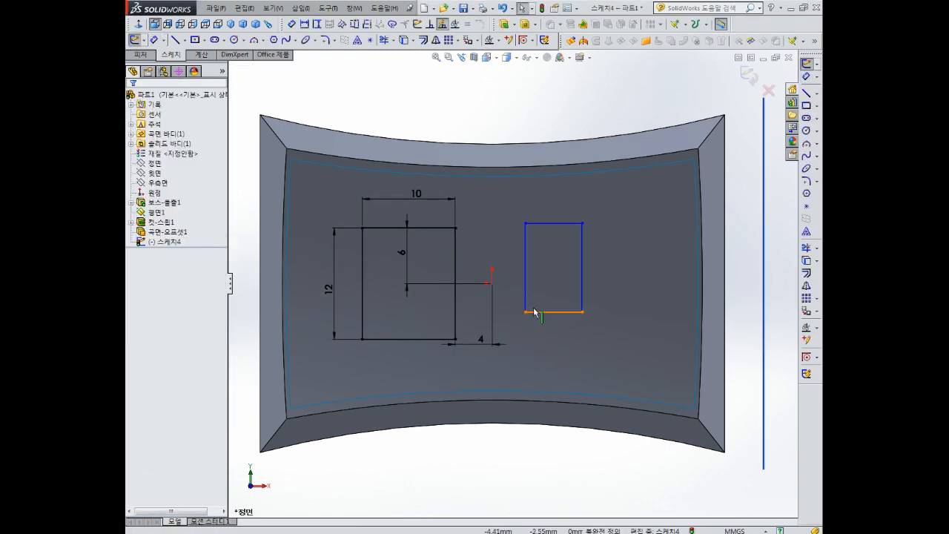
# - Align the right rectangle's inner top and bottom corners with the left rectangle's facing corners using horizontal relations
pyautogui.click(526, 222)
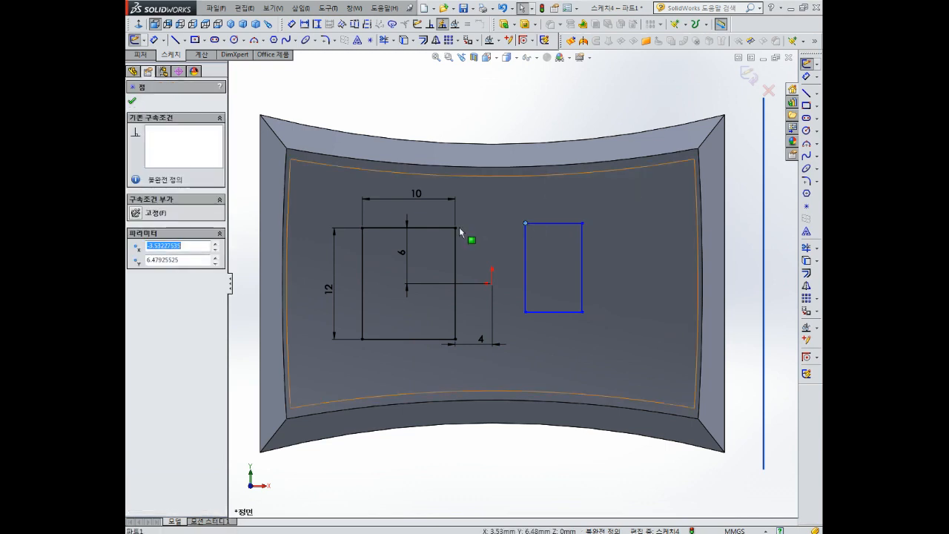
pyautogui.keyDown('ctrl'); pyautogui.click(455, 228); pyautogui.keyUp('ctrl')
pyautogui.click(134, 276)
pyautogui.click(558, 311)
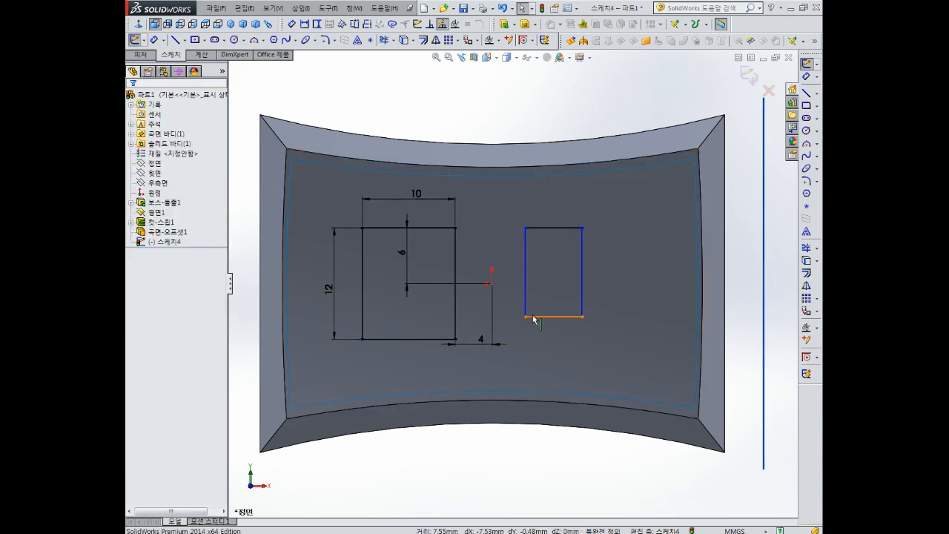
pyautogui.click(526, 317)
pyautogui.keyDown('ctrl'); pyautogui.click(456, 340); pyautogui.keyUp('ctrl')
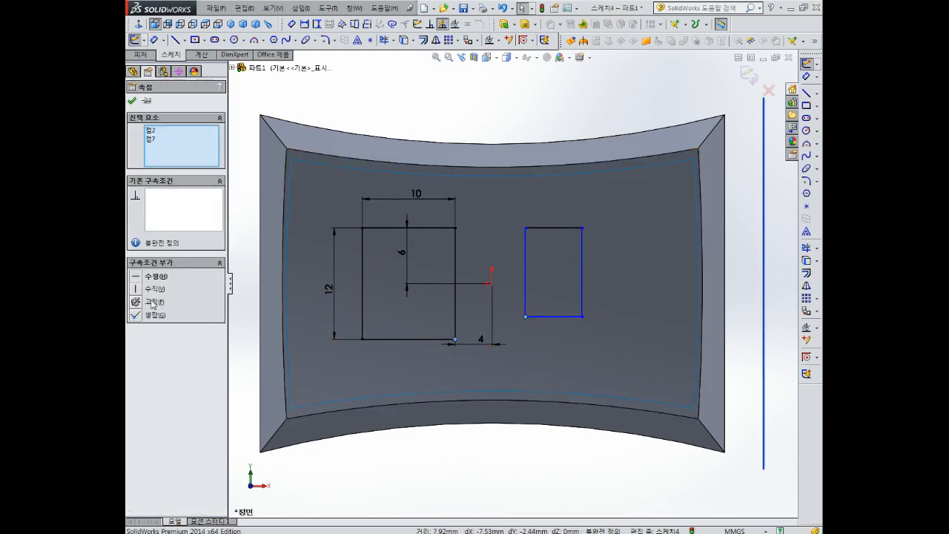
pyautogui.click(136, 276)
pyautogui.click(629, 297)
# - Dimension the right rectangle's inner edge 4 mm from the origin and its width to 10 mm
pyautogui.moveTo(646, 307); pyautogui.dragTo(655, 255, button='right')
pyautogui.click(525, 274)
pyautogui.click(492, 283)
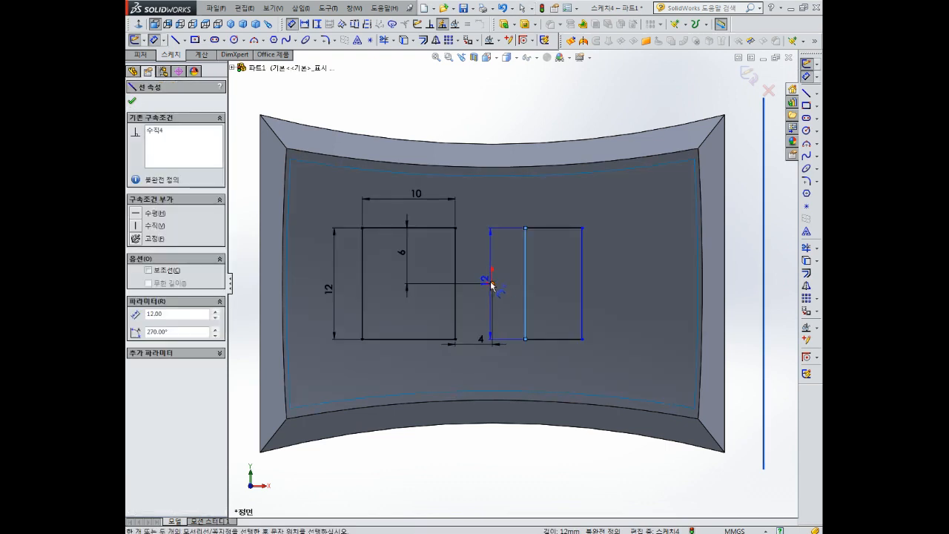
pyautogui.click(500, 221)
pyautogui.write('4')
pyautogui.press('Return')
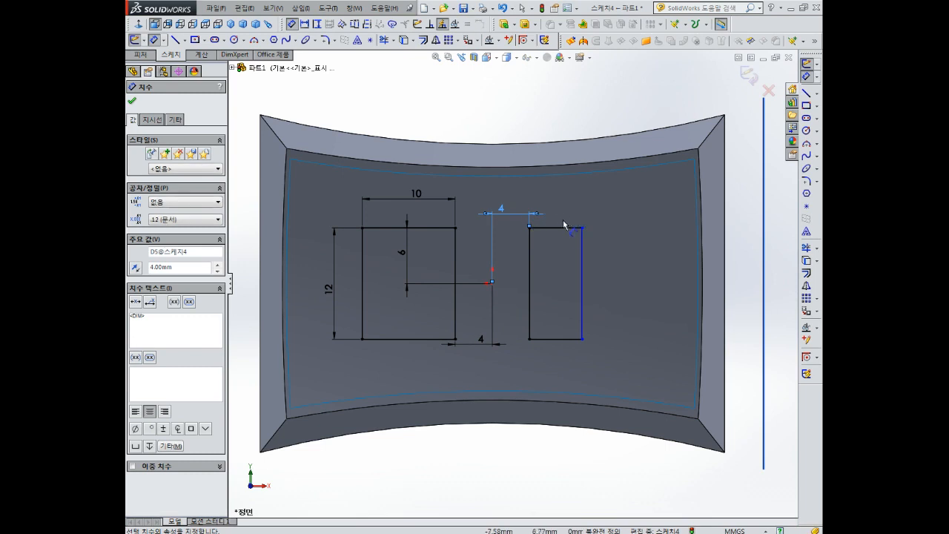
pyautogui.click(563, 228)
pyautogui.click(569, 195)
pyautogui.write('10')
pyautogui.press('Return')
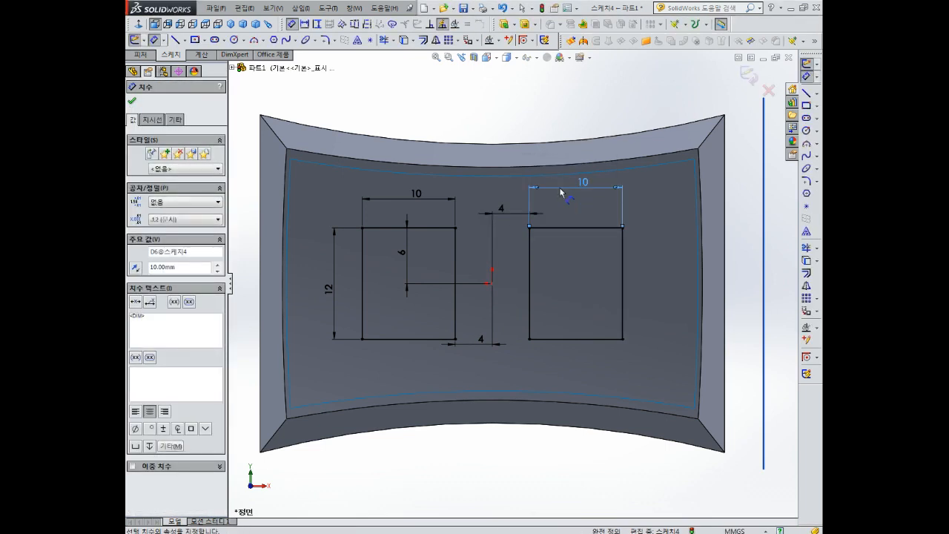
pyautogui.press('Escape')
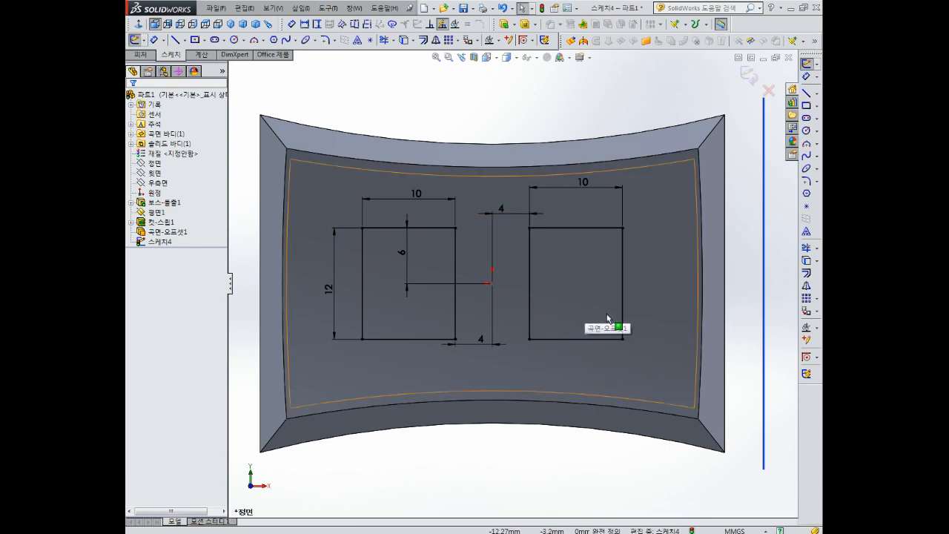
# - Round all four corners of both rectangles with 1 mm sketch fillets and exit the sketch
pyautogui.click(810, 184)
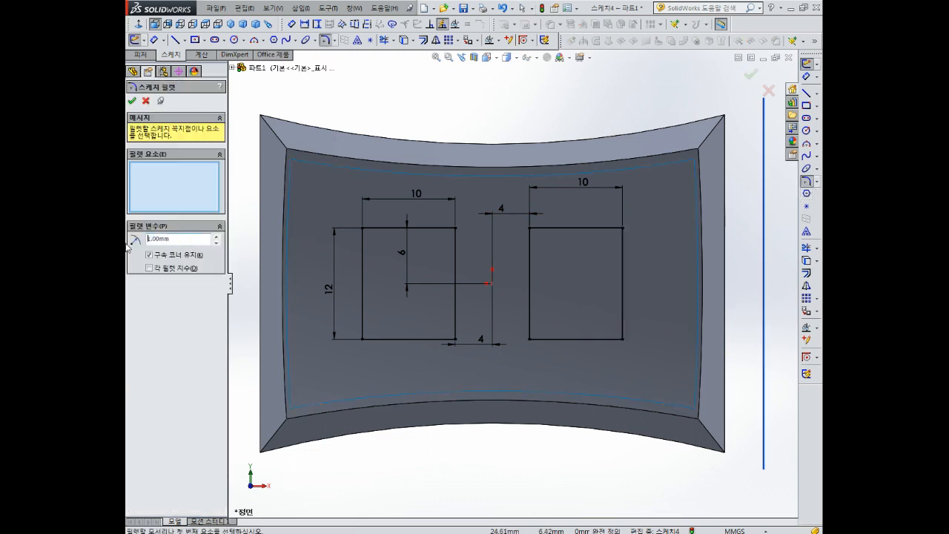
pyautogui.click(376, 228)
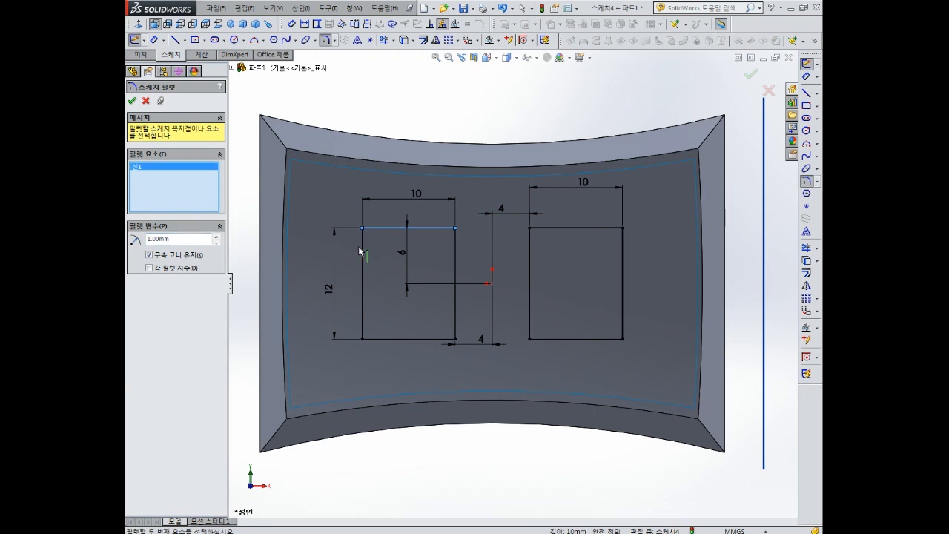
pyautogui.click(361, 317)
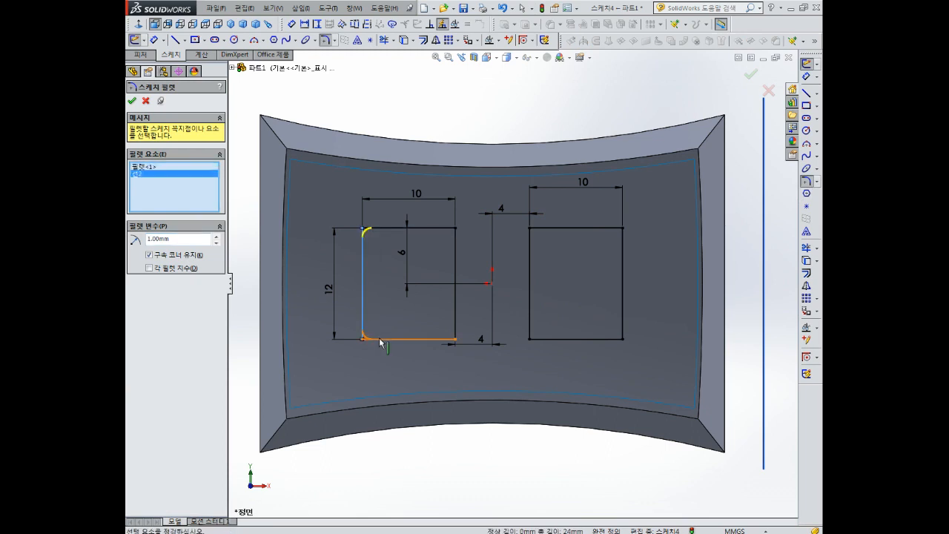
pyautogui.click(441, 340)
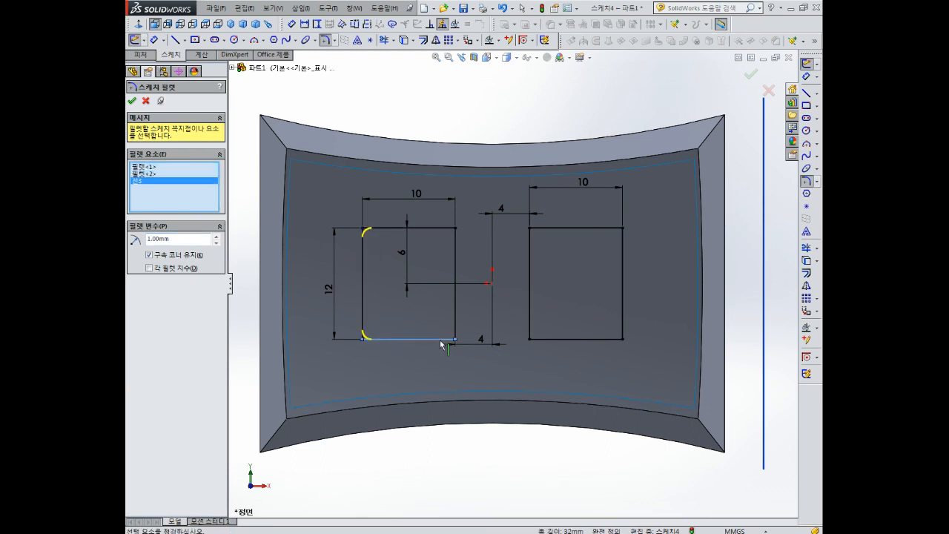
pyautogui.click(457, 243)
pyautogui.click(560, 230)
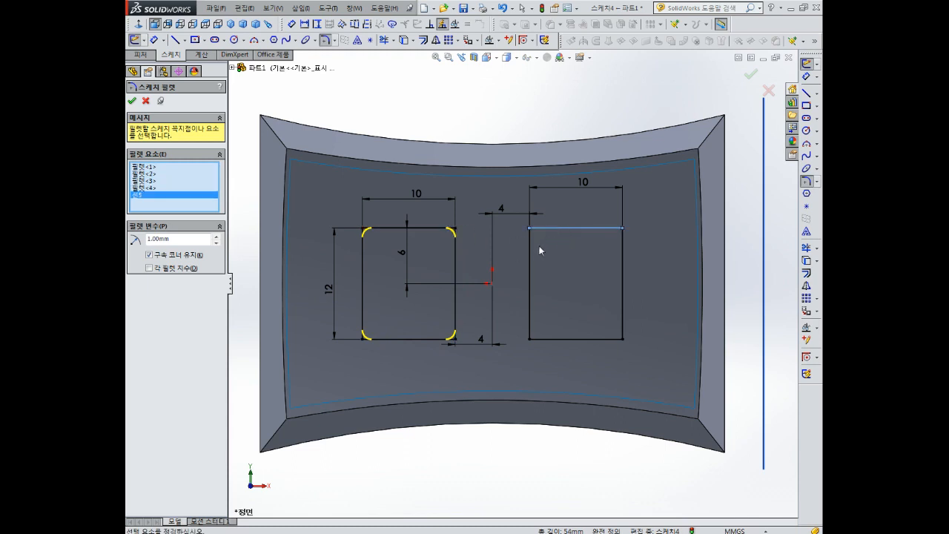
pyautogui.click(531, 254)
pyautogui.click(549, 338)
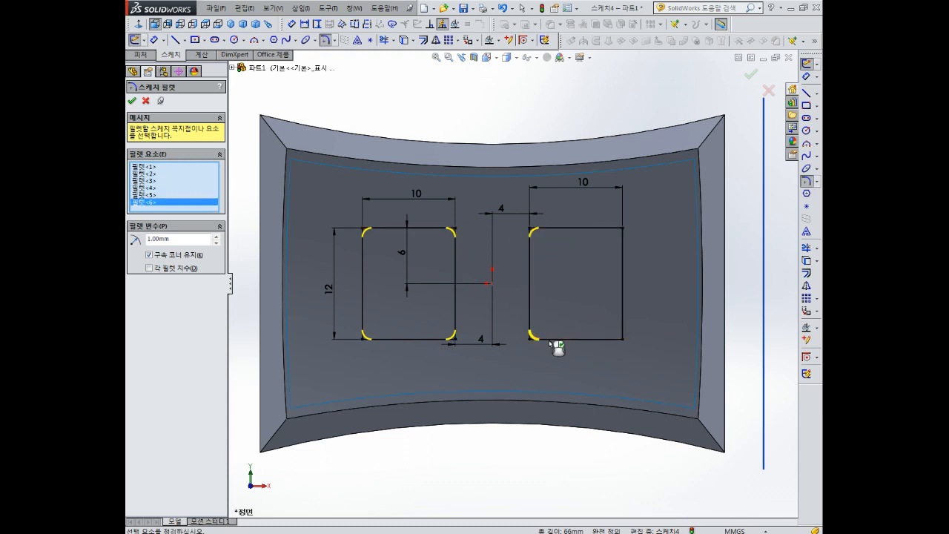
pyautogui.click(623, 308)
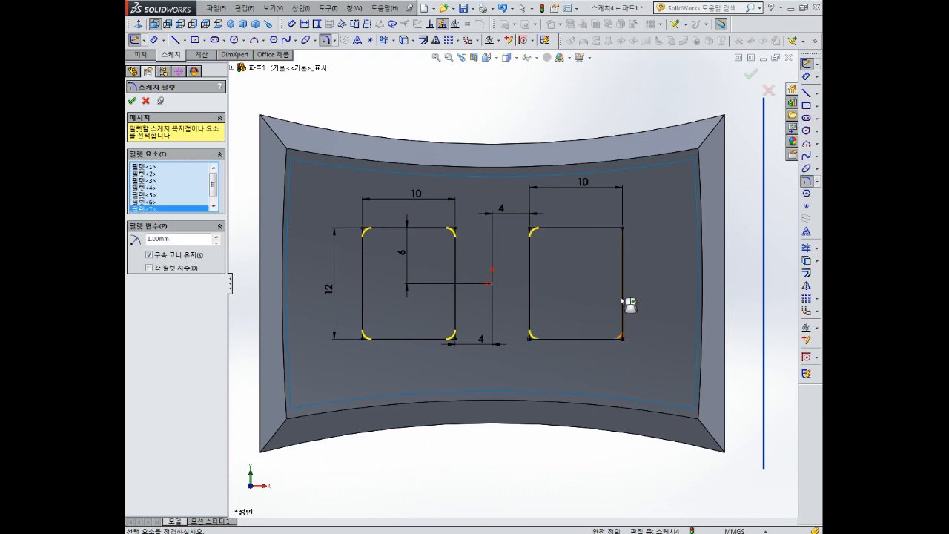
pyautogui.click(612, 235)
pyautogui.press('f')
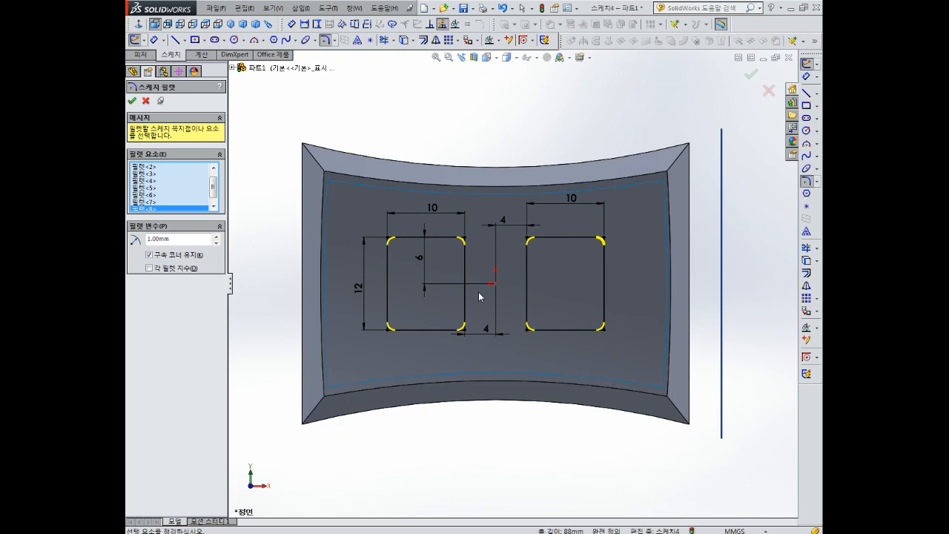
pyautogui.click(132, 102)
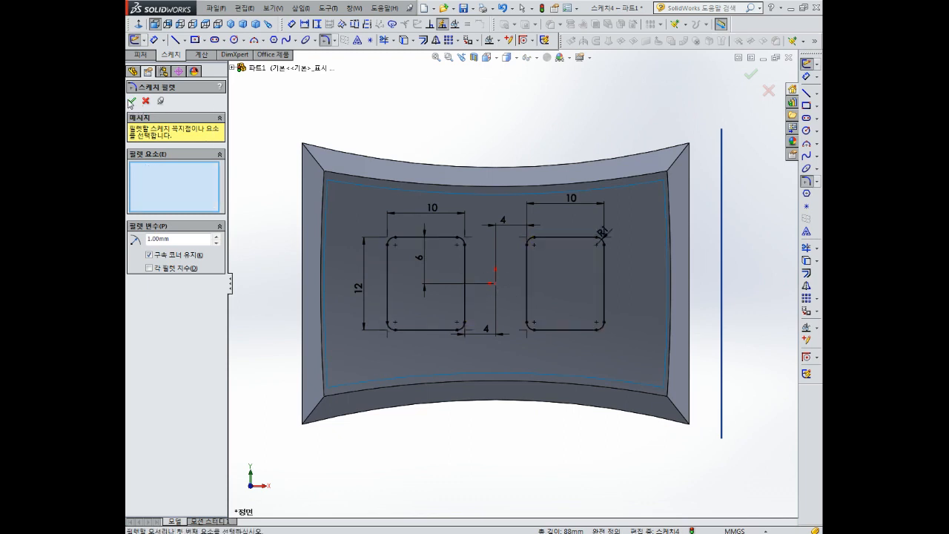
pyautogui.moveTo(448, 201)
pyautogui.mouseDown(button='middle')
pyautogui.moveTo(480, 226)
pyautogui.moveTo(467, 231)
pyautogui.moveTo(457, 271)
pyautogui.moveTo(454, 264)
pyautogui.moveTo(464, 329)
pyautogui.moveTo(453, 270)
pyautogui.moveTo(480, 215)
pyautogui.mouseUp(button='middle')
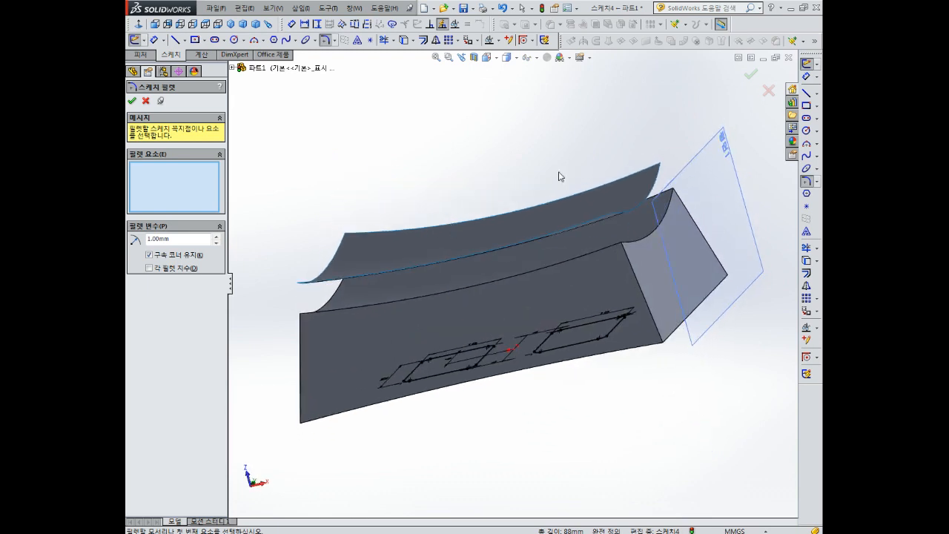
pyautogui.click(751, 74)
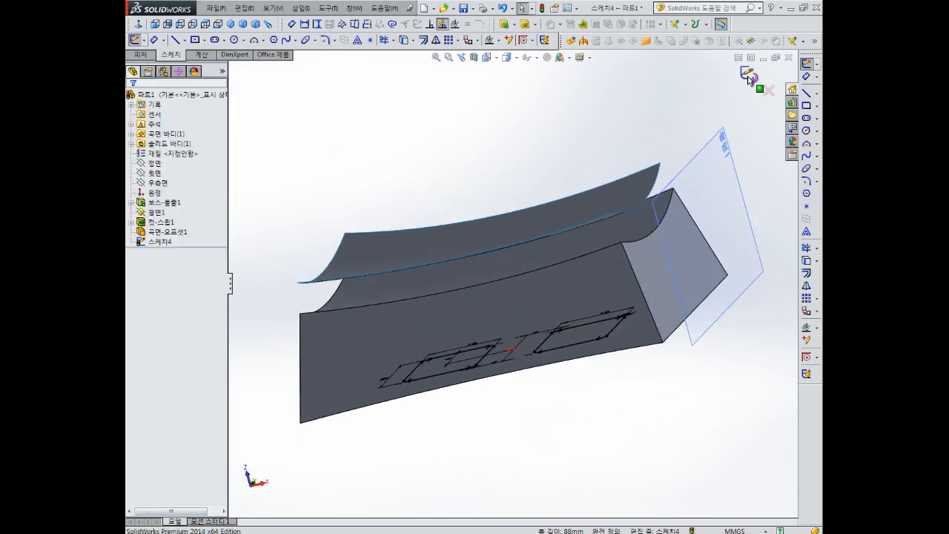
pyautogui.click(747, 75)
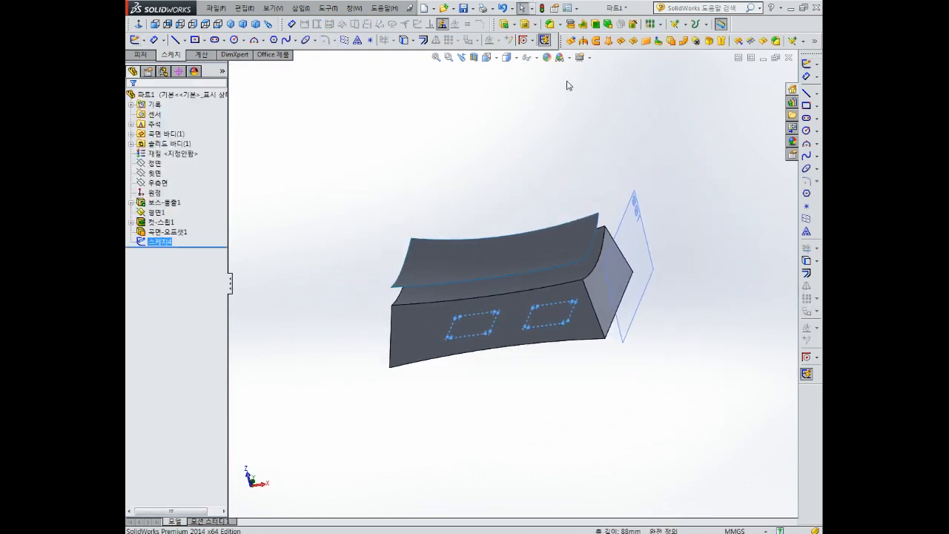
# - Extrude both rounded rectangles 30 mm as a merged boss, reversed to run up through the body and offset surface
pyautogui.click(504, 25)
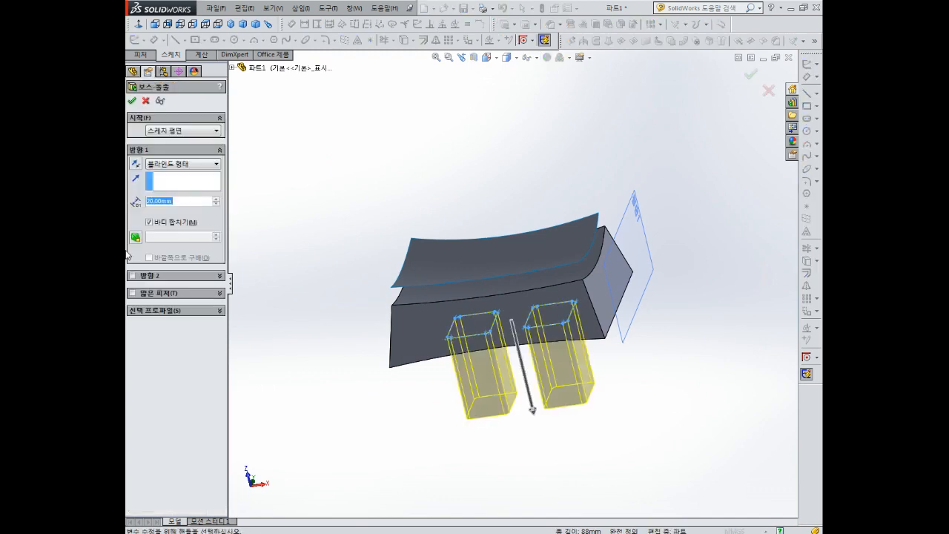
pyautogui.click(135, 165)
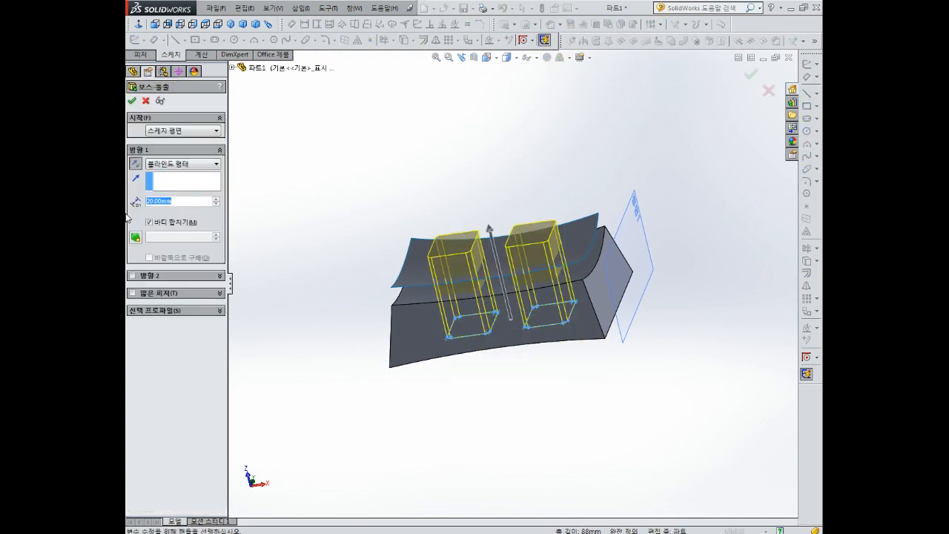
pyautogui.write('30')
pyautogui.moveTo(537, 157); pyautogui.dragTo(471, 158, button='middle')
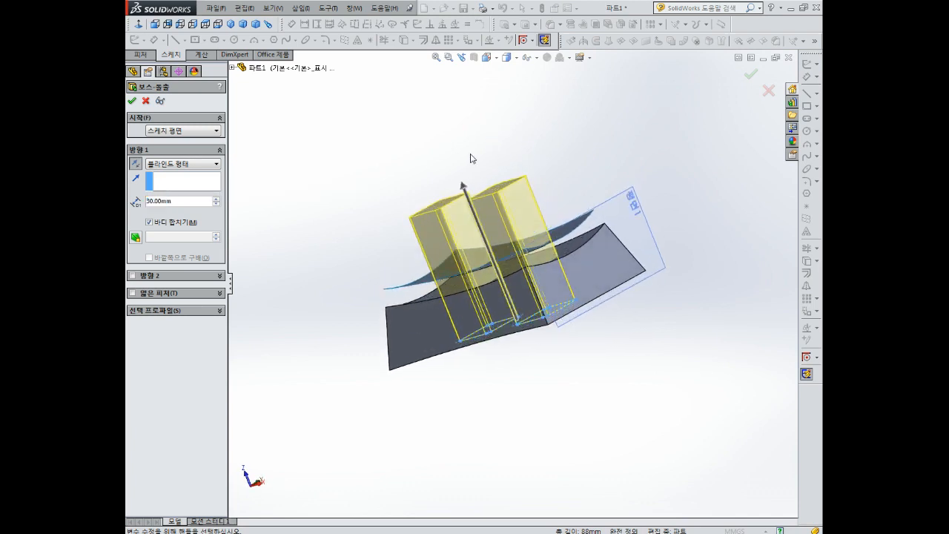
pyautogui.click(130, 101)
# - Cut the body with the offset surface, flipping the cut direction to remove the post material above it
pyautogui.moveTo(392, 148); pyautogui.dragTo(519, 261, button='middle')
pyautogui.scroll(-3, 505, 297)
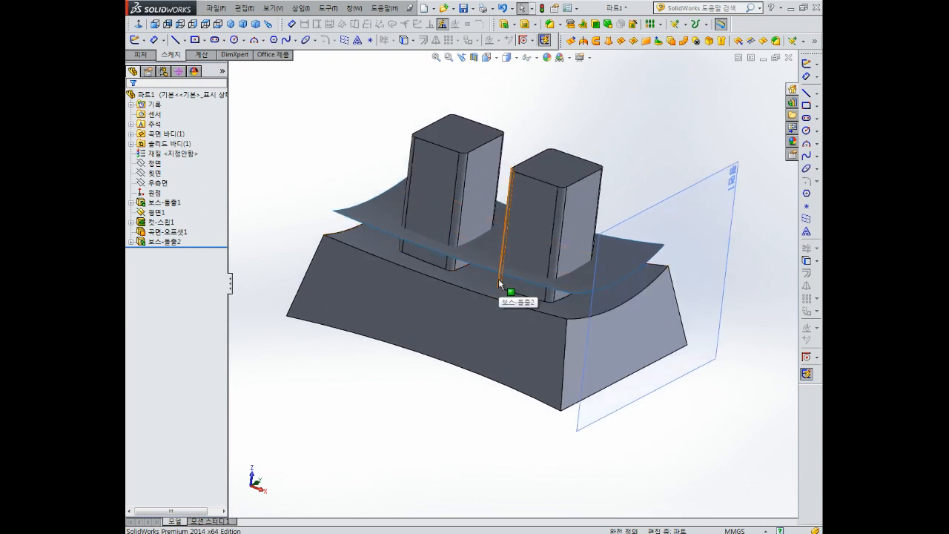
pyautogui.moveTo(500, 281); pyautogui.dragTo(612, 271, button='middle')
pyautogui.click(672, 199)
pyautogui.click(609, 138)
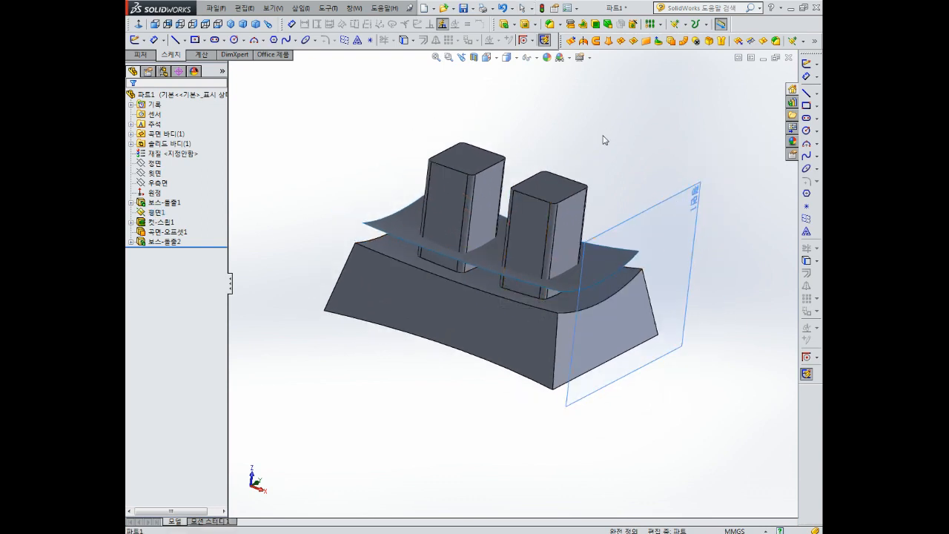
pyautogui.click(584, 41)
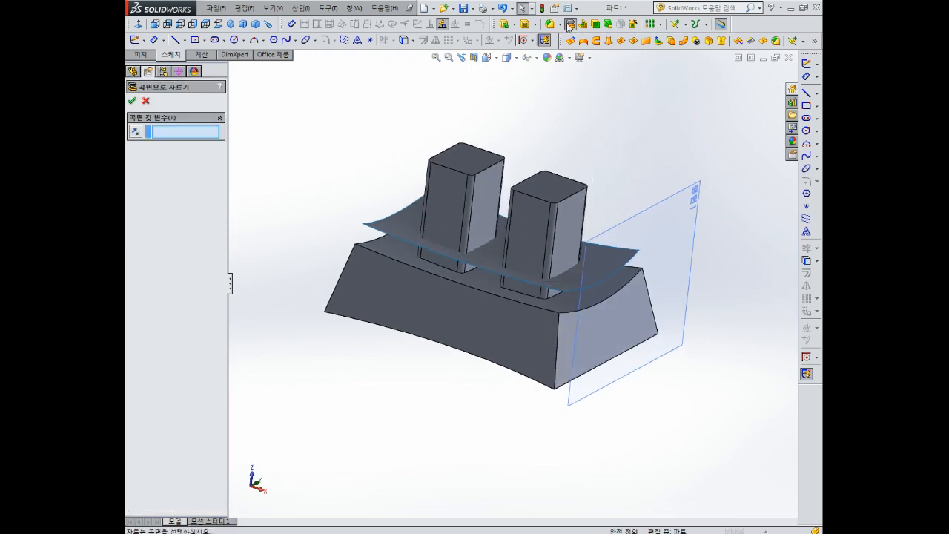
pyautogui.click(395, 226)
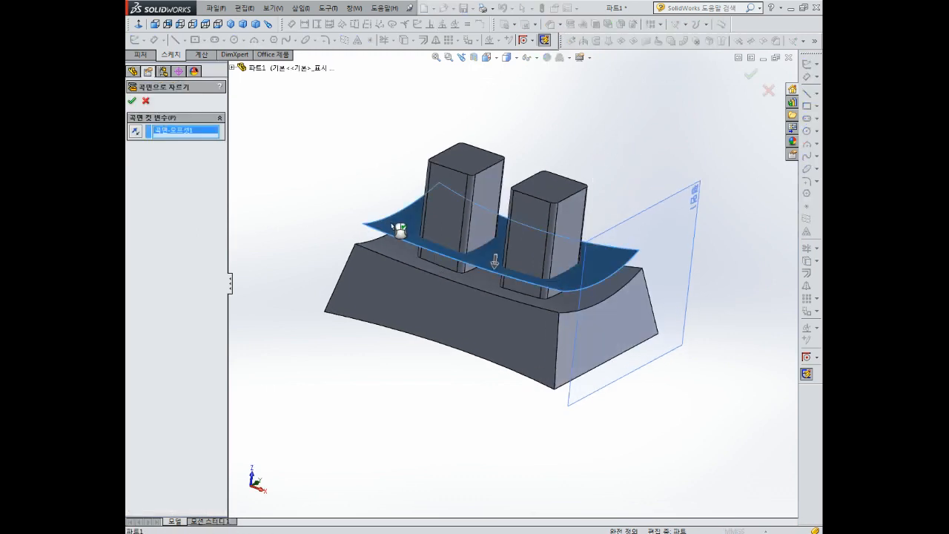
pyautogui.click(135, 137)
pyautogui.moveTo(402, 206)
pyautogui.mouseDown(button='middle')
pyautogui.moveTo(436, 170)
pyautogui.moveTo(409, 195)
pyautogui.mouseUp(button='middle')
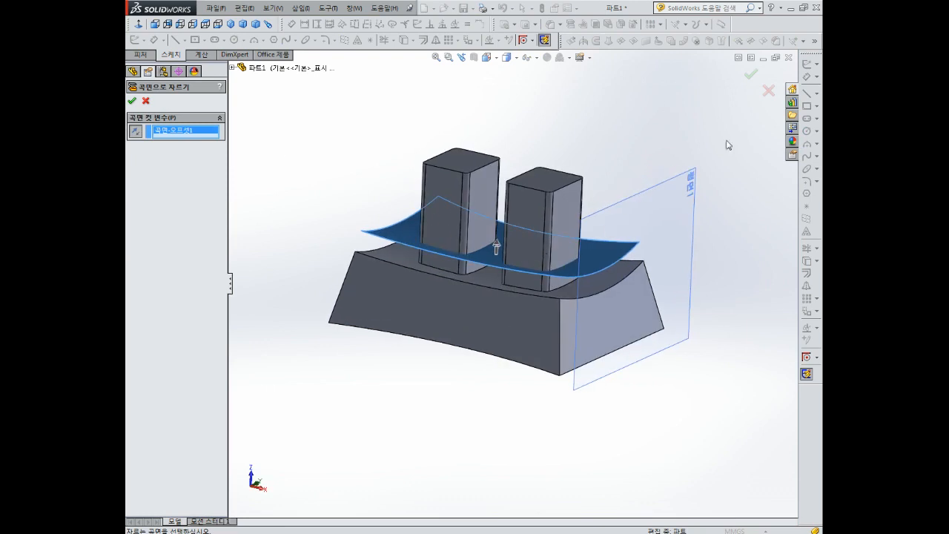
pyautogui.click(132, 102)
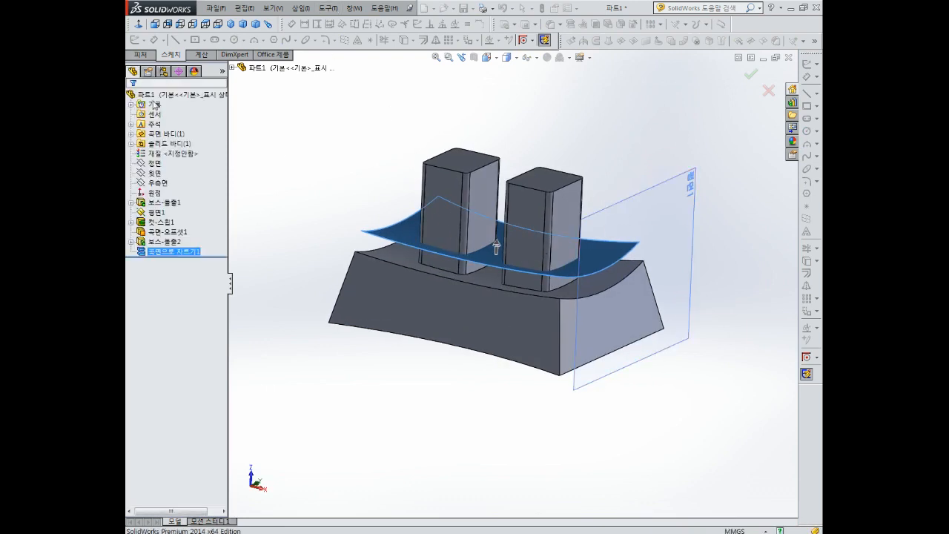
pyautogui.moveTo(494, 153); pyautogui.dragTo(484, 202, button='middle')
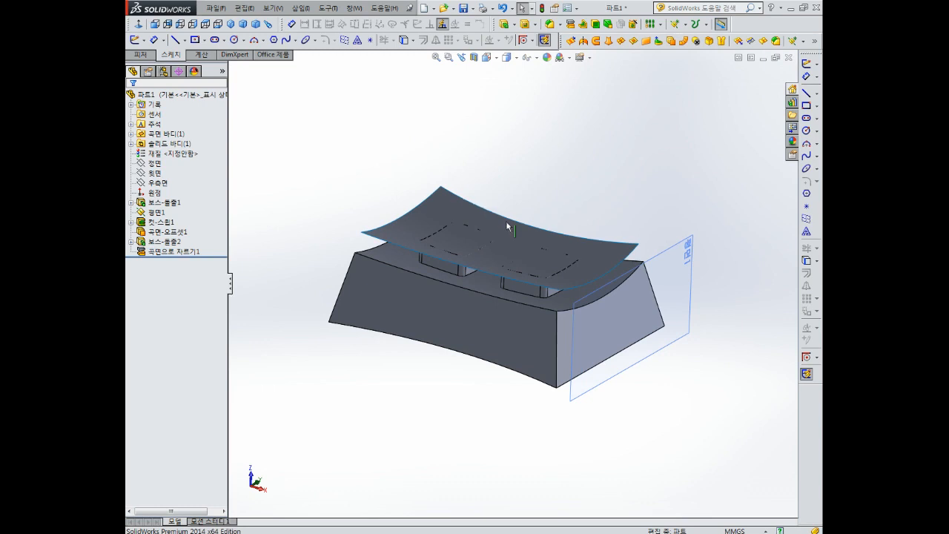
# - Hide the offset surface covering the trimmed posts
pyautogui.click(442, 195)
pyautogui.click(484, 161)
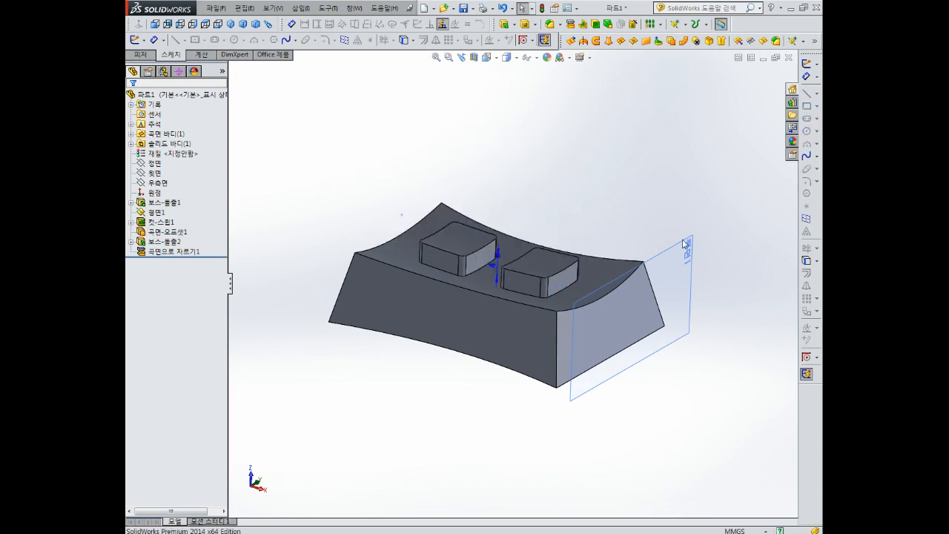
pyautogui.moveTo(530, 215); pyautogui.dragTo(534, 204, button='middle')
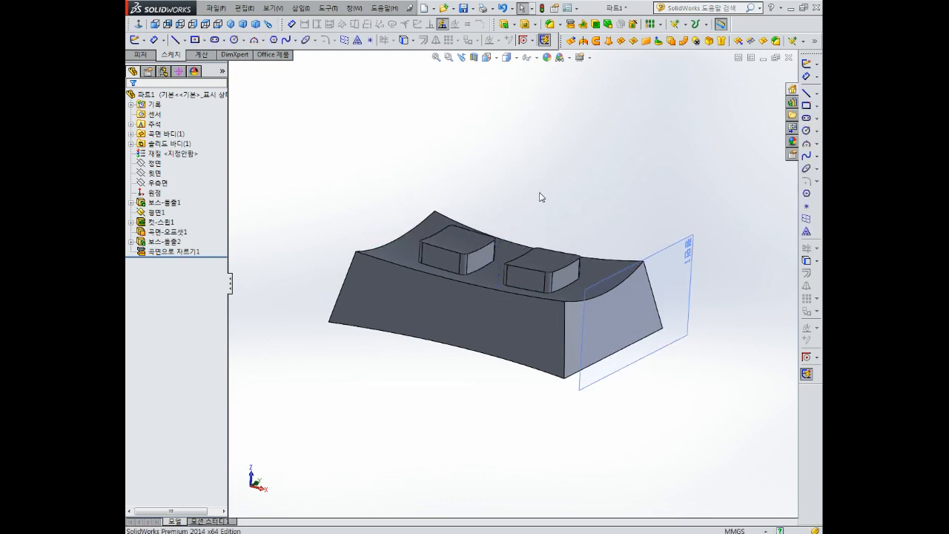
# - Hide the reference plane standing beside the body's end
pyautogui.click(486, 58)
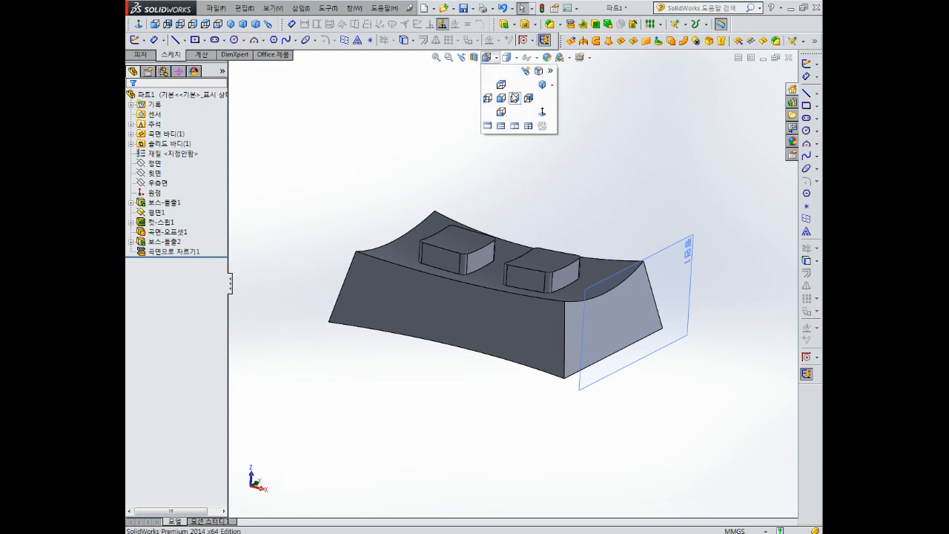
pyautogui.click(501, 126)
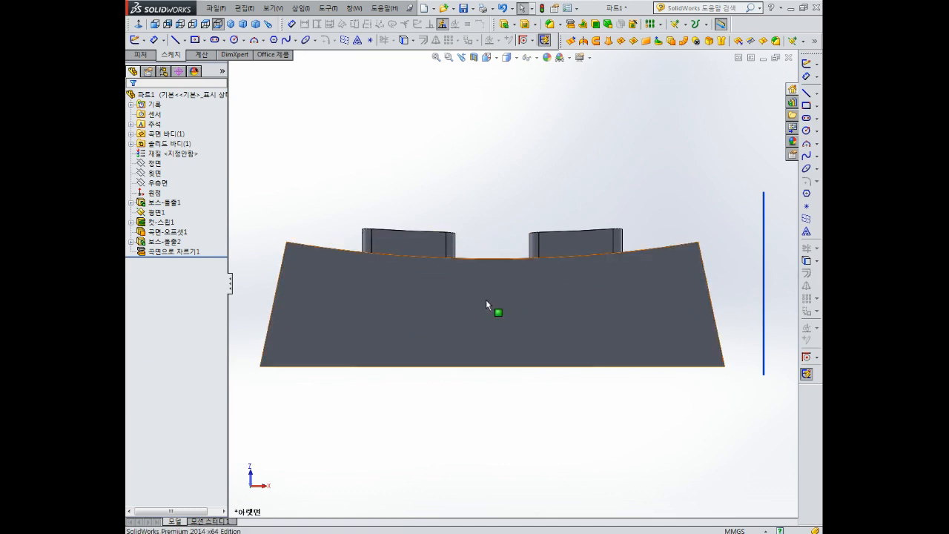
pyautogui.moveTo(634, 192); pyautogui.dragTo(618, 277, button='middle')
pyautogui.moveTo(599, 225); pyautogui.dragTo(632, 298, button='middle')
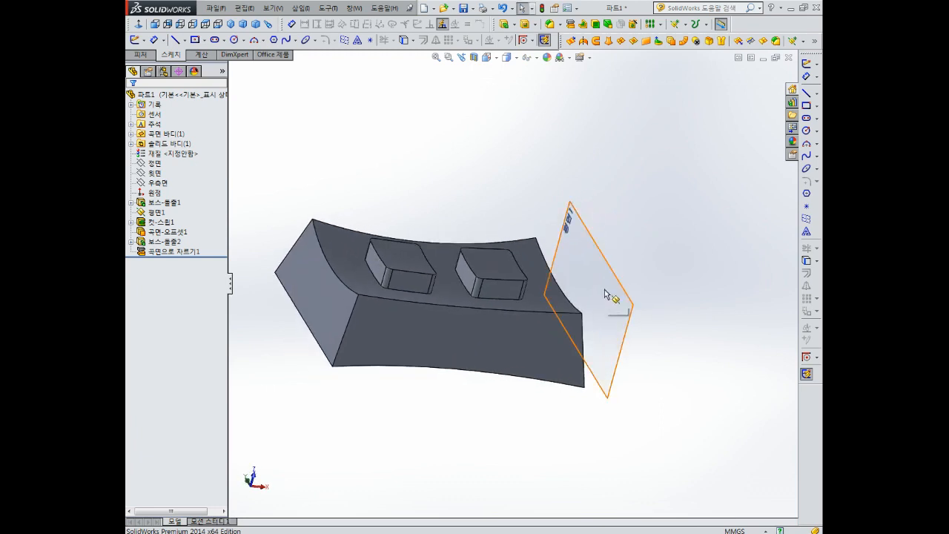
pyautogui.click(608, 295)
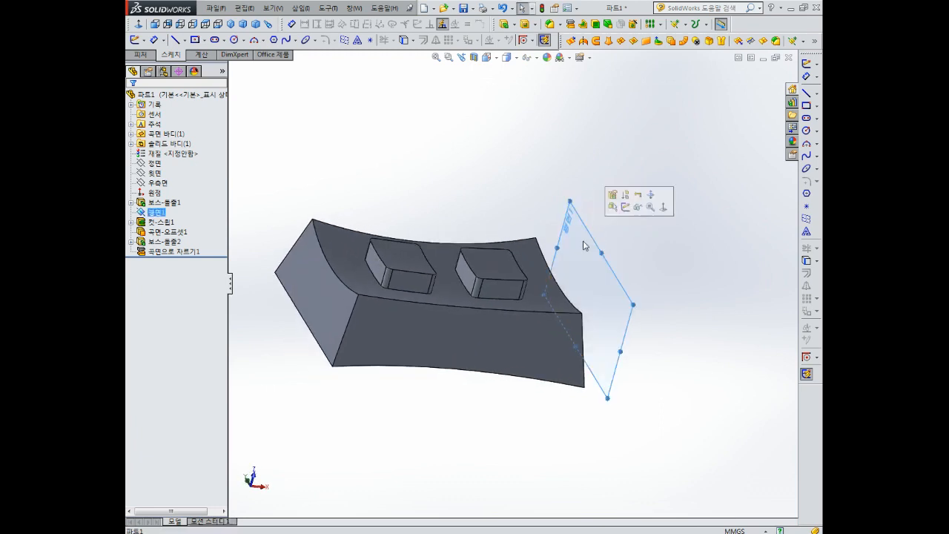
pyautogui.click(635, 209)
# - Start a new sketch on the flat bottom face of the drafted body, viewed square-on
pyautogui.moveTo(636, 212); pyautogui.dragTo(509, 307, button='middle')
pyautogui.scroll(-3, 490, 299)
pyautogui.scroll(3, 490, 298)
pyautogui.scroll(-4, 458, 288)
pyautogui.moveTo(469, 275); pyautogui.dragTo(619, 292, button='middle')
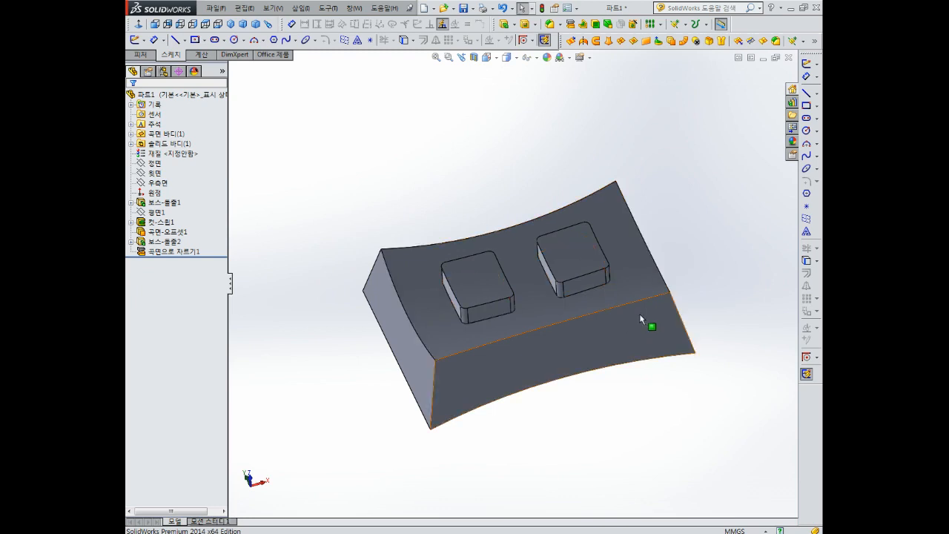
pyautogui.moveTo(625, 309); pyautogui.dragTo(635, 290, button='middle')
pyautogui.click(599, 273)
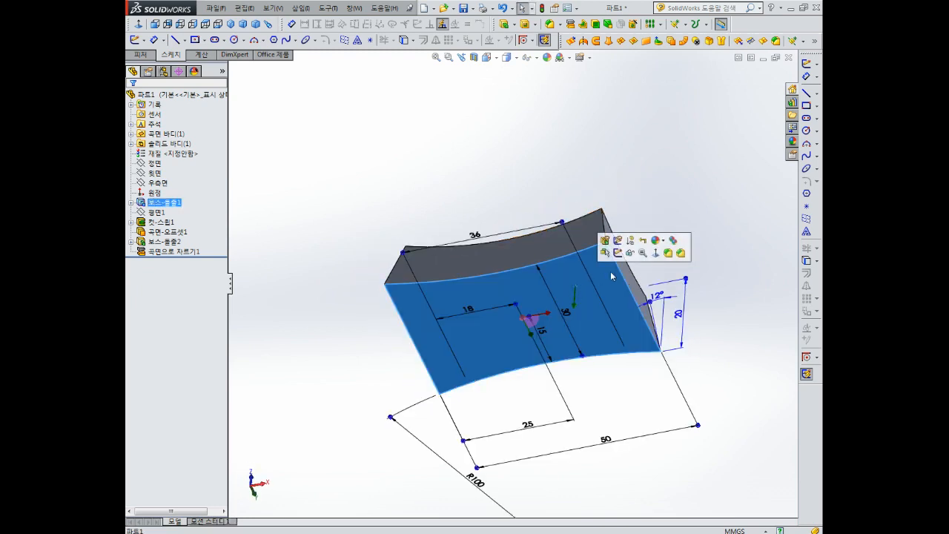
pyautogui.click(629, 234)
pyautogui.click(586, 313)
pyautogui.click(625, 259)
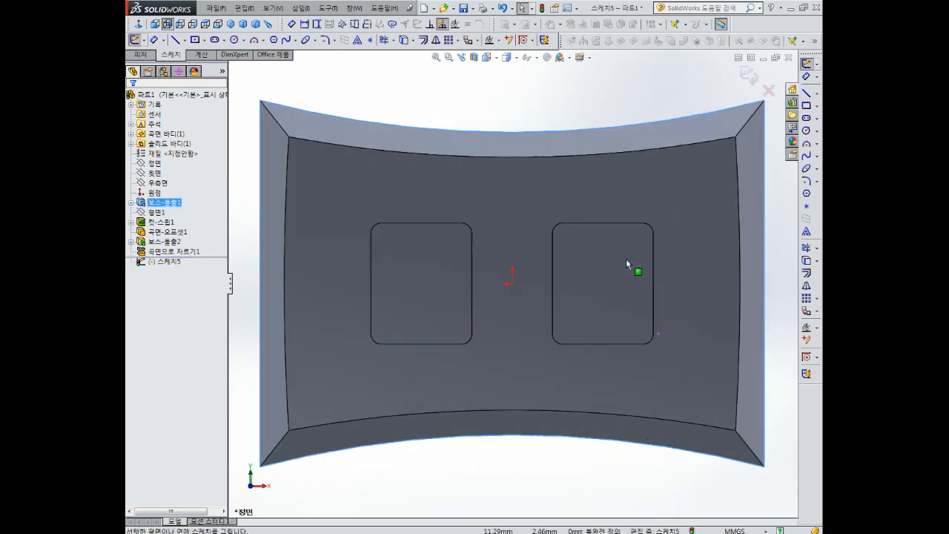
pyautogui.scroll(4, 615, 276)
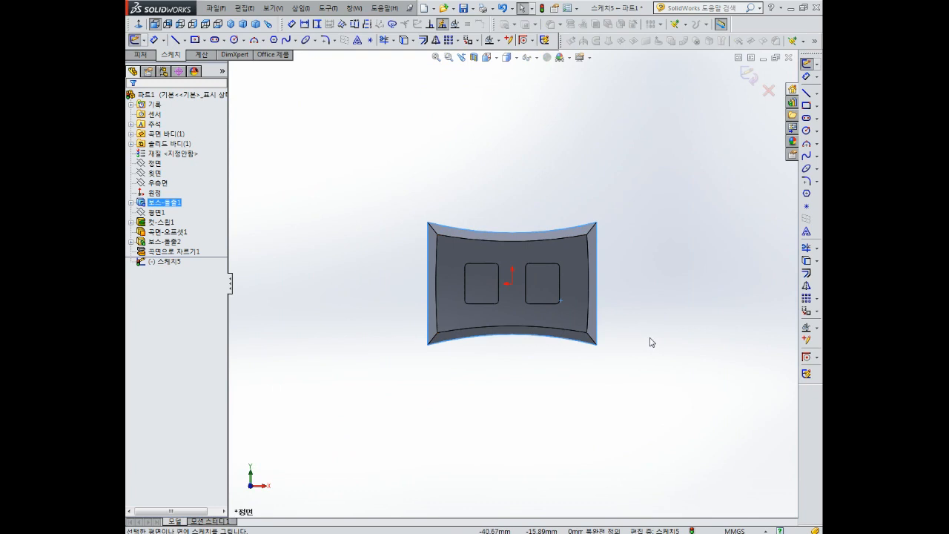
pyautogui.scroll(2, 695, 293)
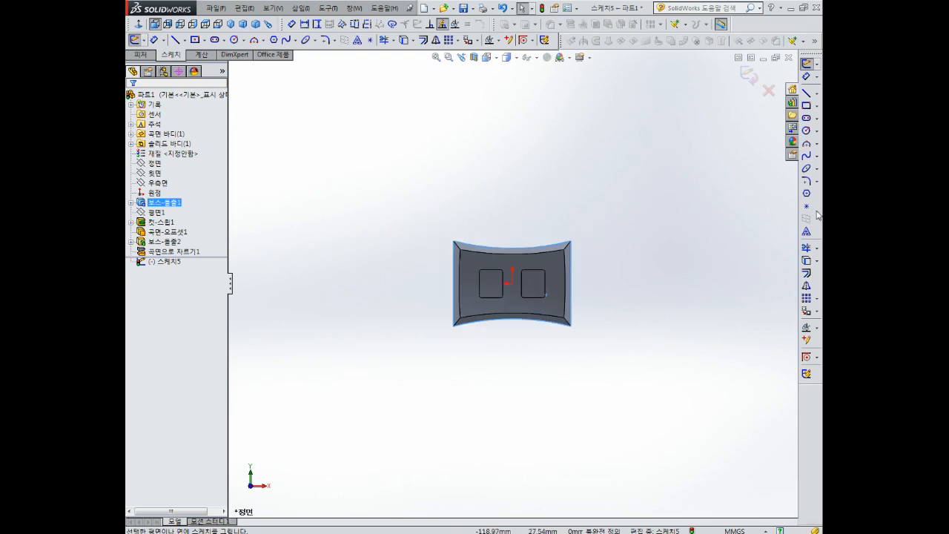
# - Sketch a vertical line about 51 mm long up from the origin and convert it to construction geometry
pyautogui.click(807, 93)
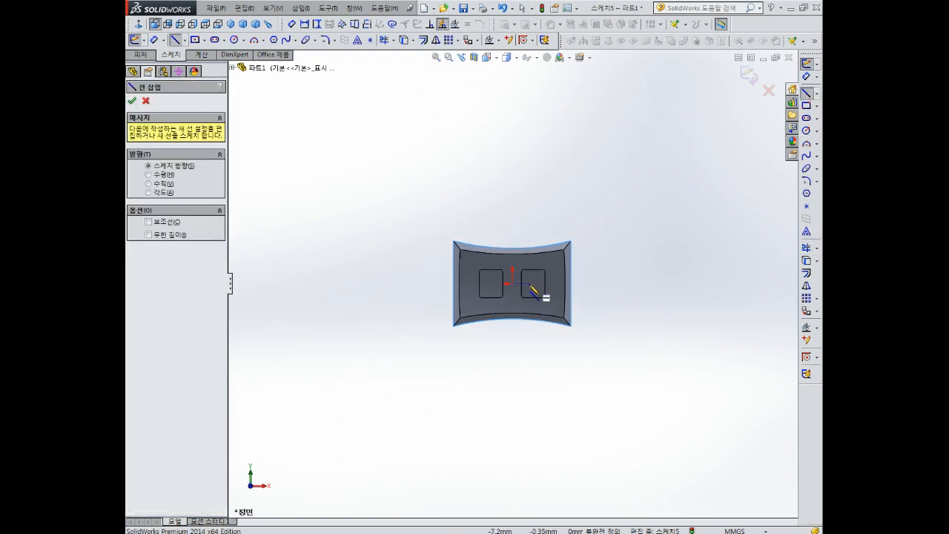
pyautogui.moveTo(512, 284); pyautogui.dragTo(512, 163)
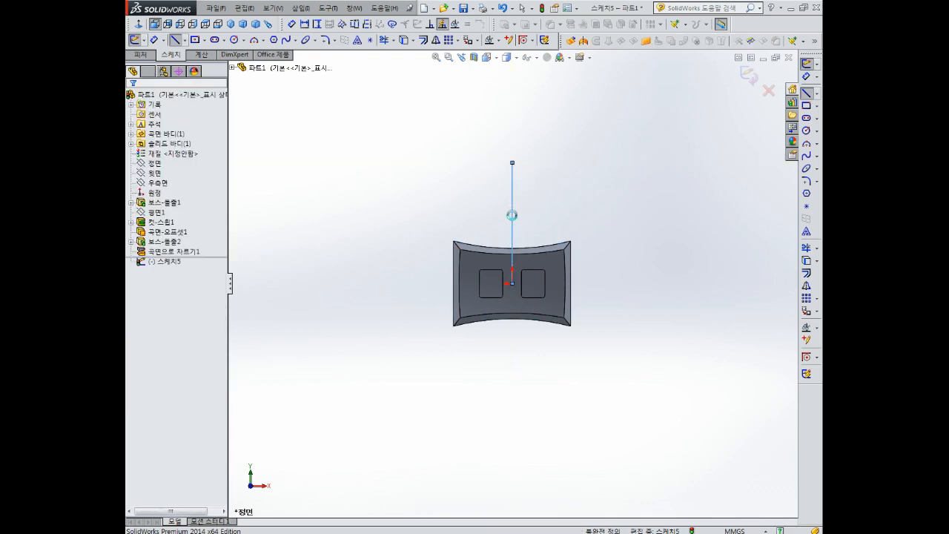
pyautogui.press('Escape')
pyautogui.click(512, 205)
pyautogui.click(546, 210)
pyautogui.scroll(-3, 515, 303)
pyautogui.scroll(2, 516, 303)
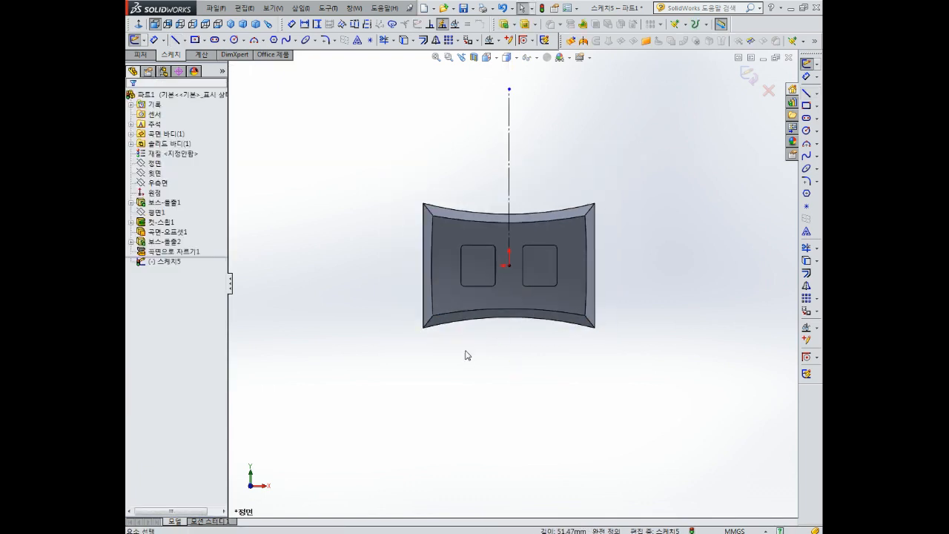
# - Sketch a corner rectangle about 39 by 59 mm overlapping the left half of the body
pyautogui.click(806, 106)
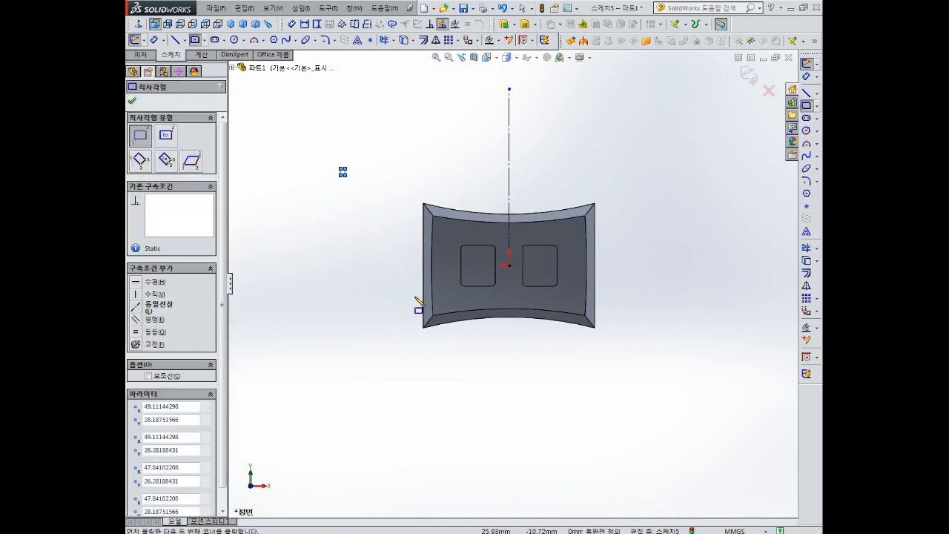
pyautogui.click(341, 170)
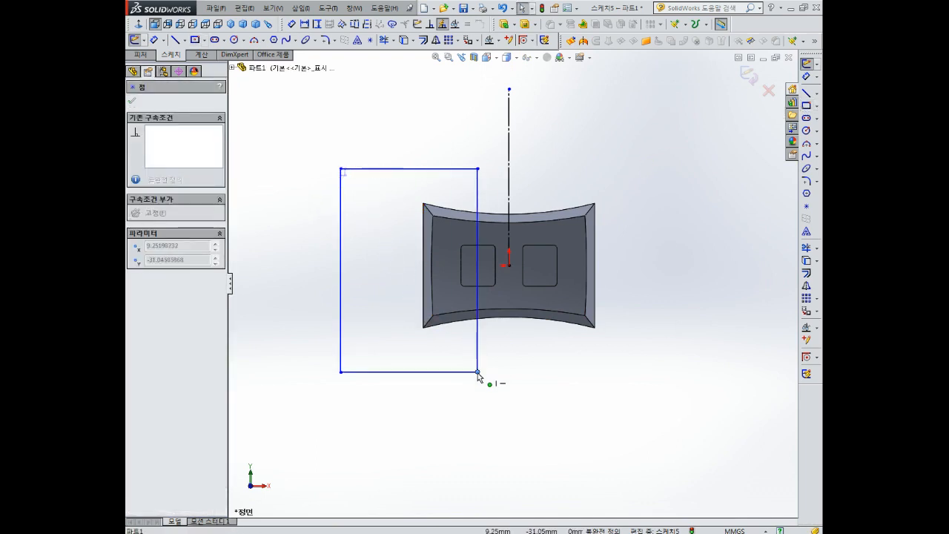
pyautogui.click(476, 373)
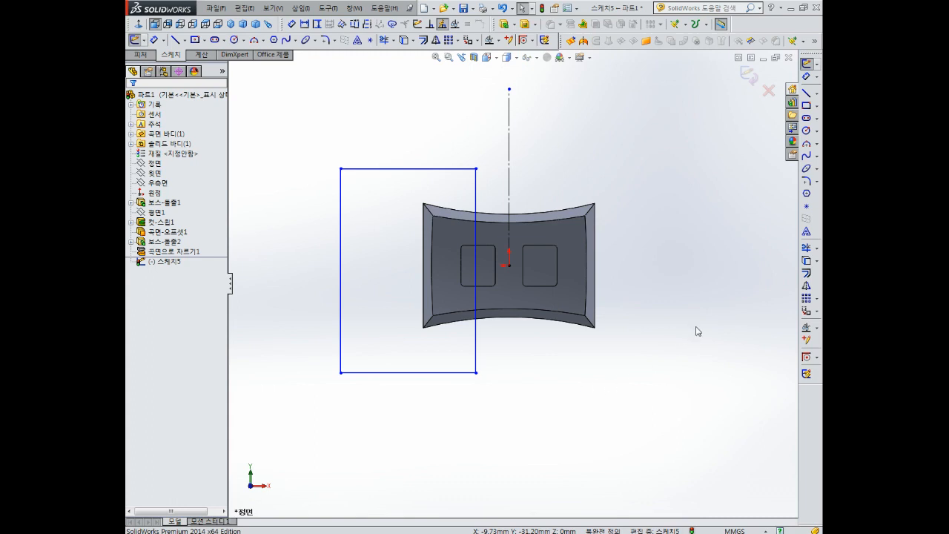
# - Dimension the rectangle's height to 60 mm and its top edge 30 mm from the origin
pyautogui.moveTo(668, 215); pyautogui.dragTo(664, 191, button='right')
pyautogui.click(340, 260)
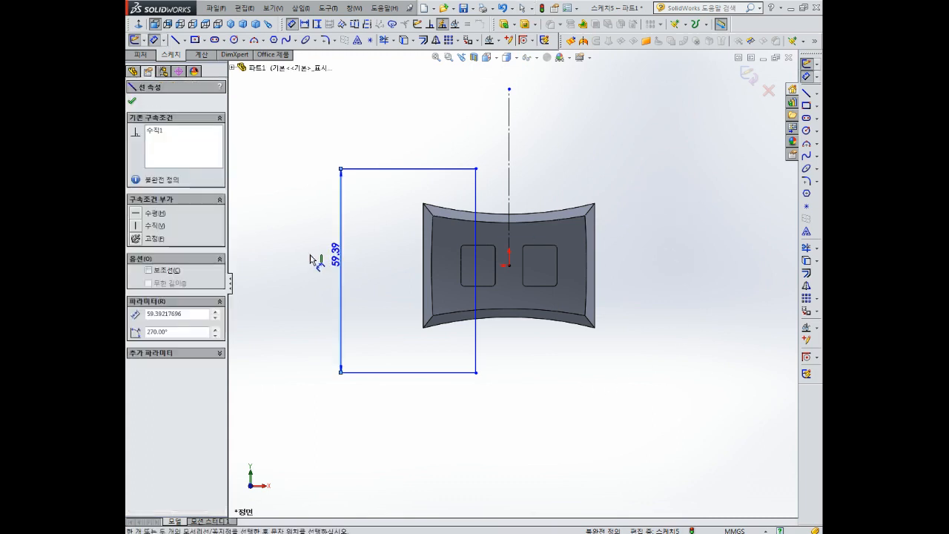
pyautogui.click(303, 256)
pyautogui.write('60')
pyautogui.press('Return')
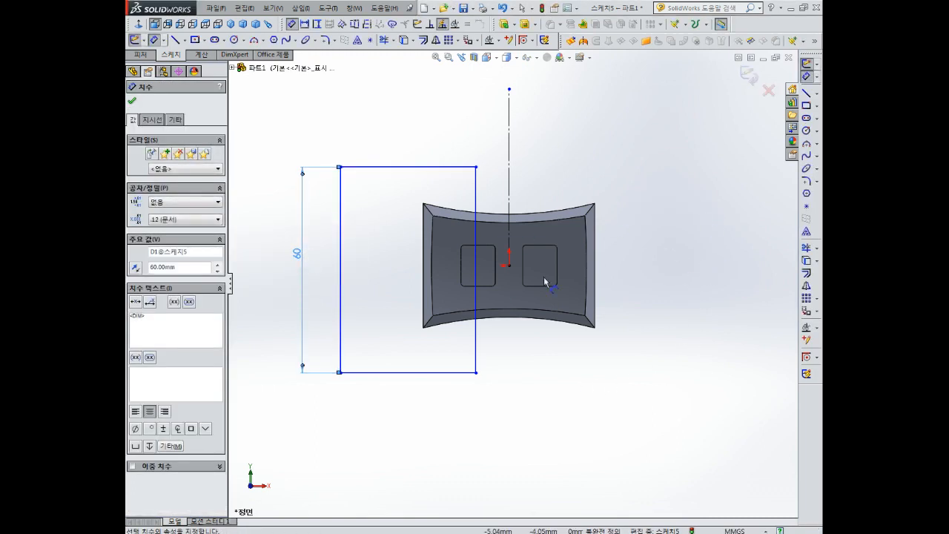
pyautogui.click(508, 266)
pyautogui.click(438, 168)
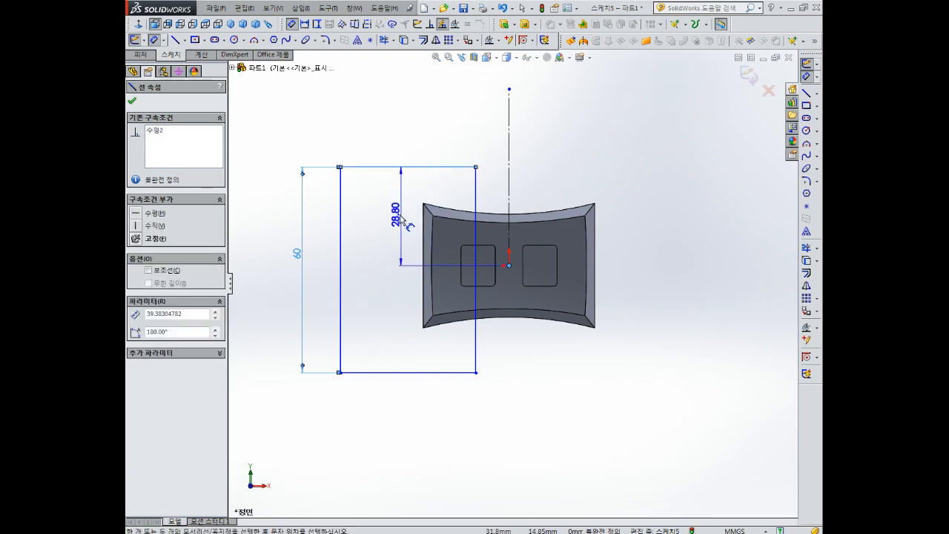
pyautogui.click(404, 214)
pyautogui.write('30')
pyautogui.press('Return')
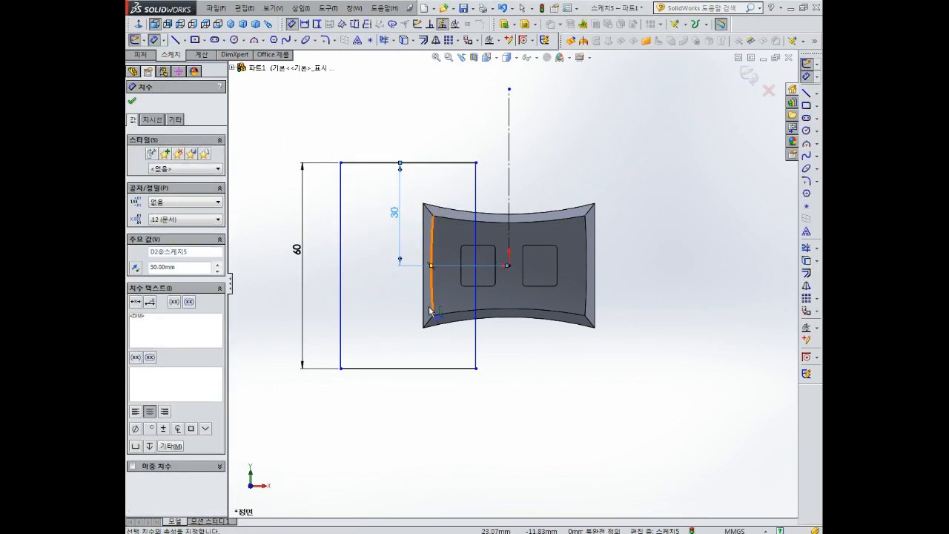
# - Dimension the rectangle's bottom edge to a width of 42 mm
pyautogui.click(410, 369)
pyautogui.click(399, 422)
pyautogui.write('42')
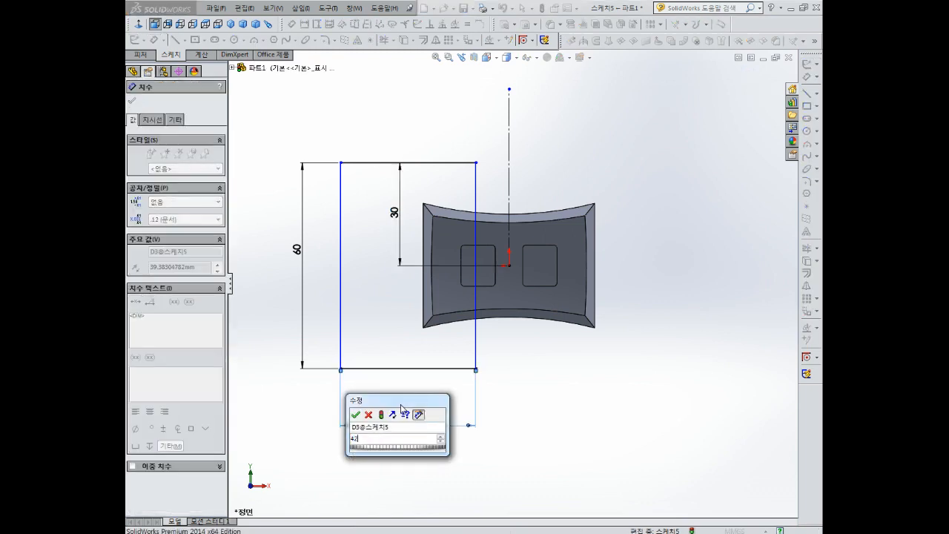
pyautogui.press('Return')
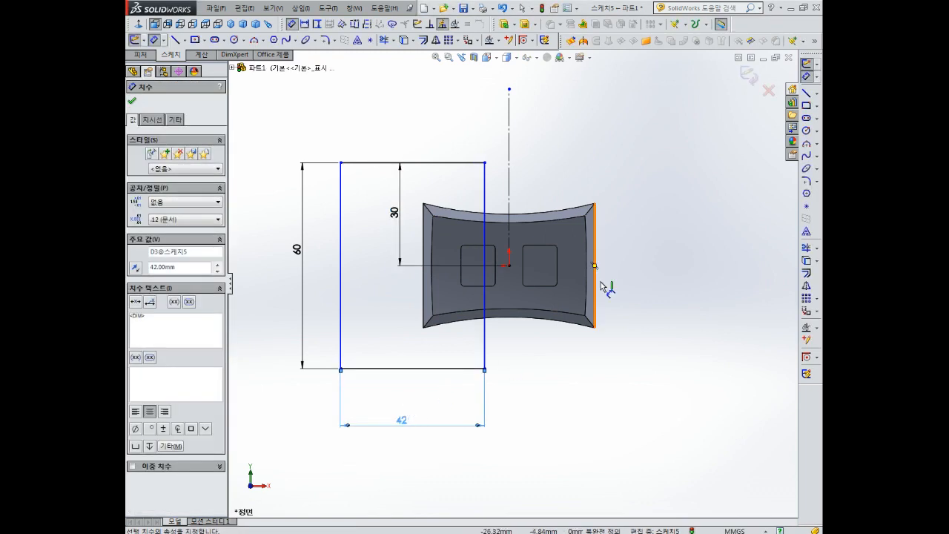
# - Dimension the distance from the rectangle's right edge to the vertical centerline as 18 mm
pyautogui.click(482, 204)
pyautogui.click(509, 185)
pyautogui.click(500, 131)
pyautogui.write('18')
pyautogui.press('Return')
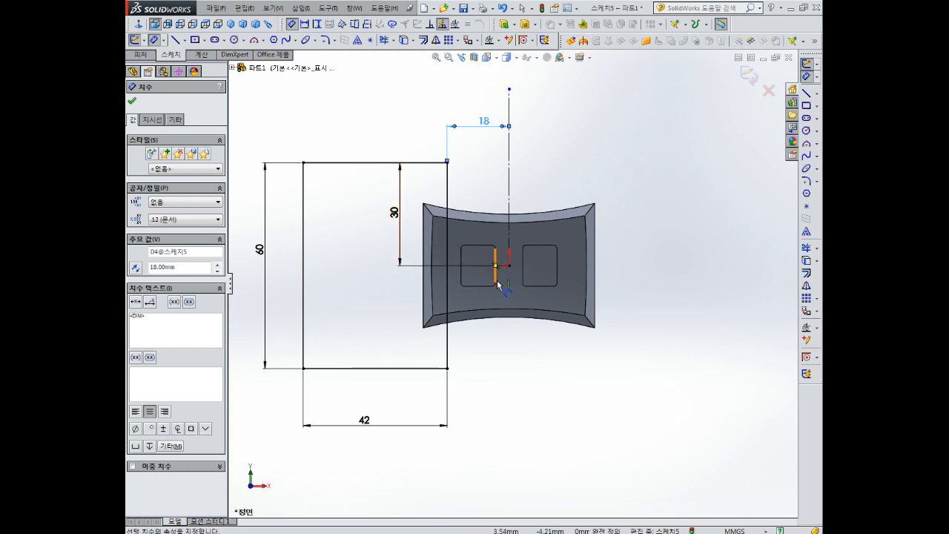
pyautogui.press('Escape')
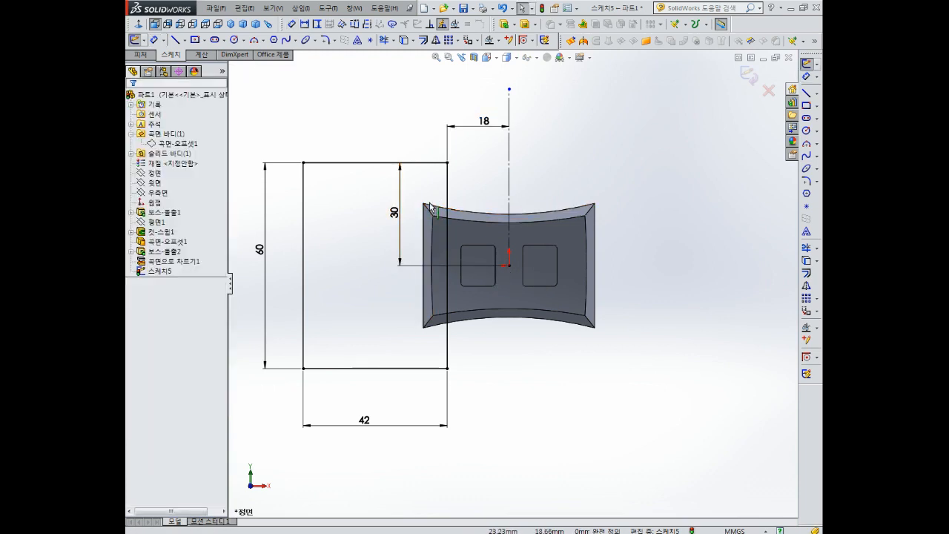
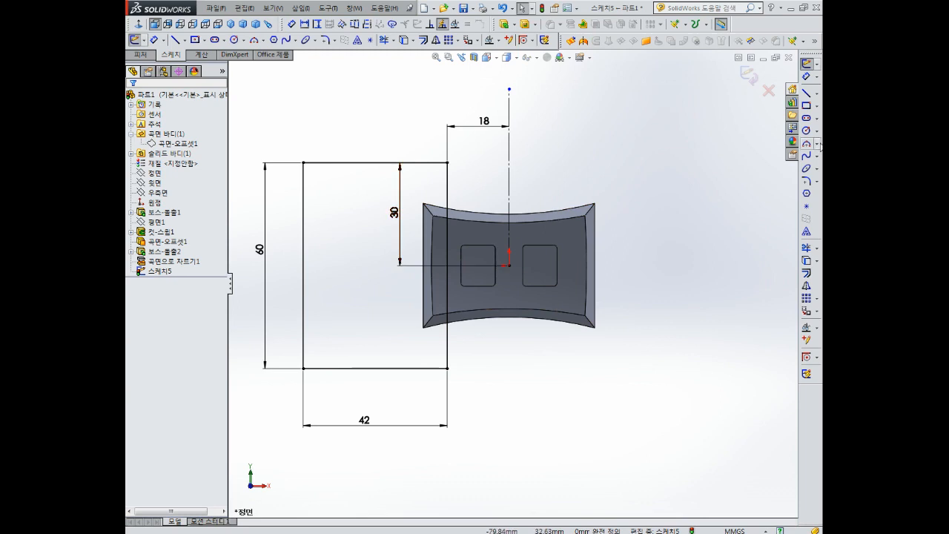
# - Sketch a three-point arc between the rectangle's top and bottom edges, bulging toward its left edge
pyautogui.click(807, 146)
pyautogui.click(343, 163)
pyautogui.click(353, 368)
pyautogui.click(313, 237)
pyautogui.press('Escape')
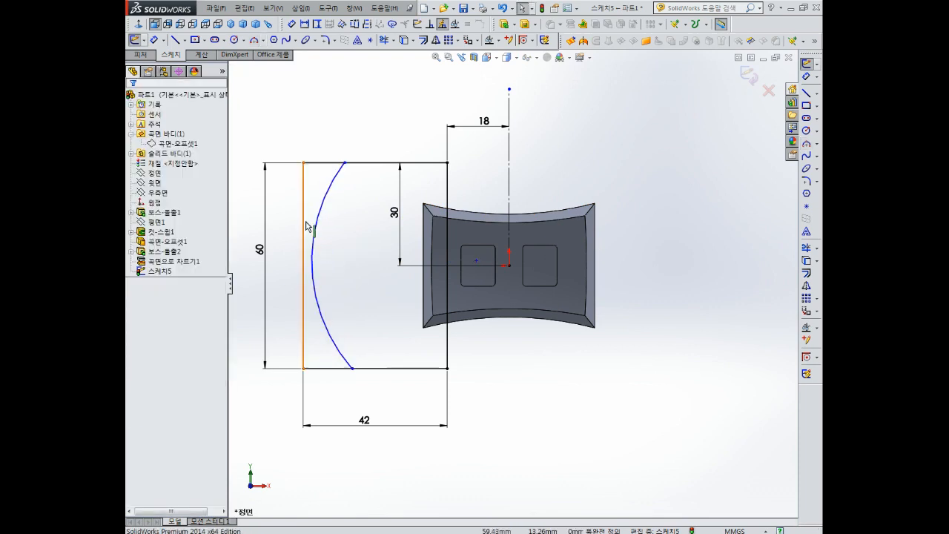
# - Make the arc tangent to the rectangle's left edge and convert that edge to construction geometry
pyautogui.click(304, 230)
pyautogui.keyDown('ctrl'); pyautogui.click(322, 218); pyautogui.keyUp('ctrl')
pyautogui.click(150, 275)
pyautogui.press('Escape')
pyautogui.click(304, 191)
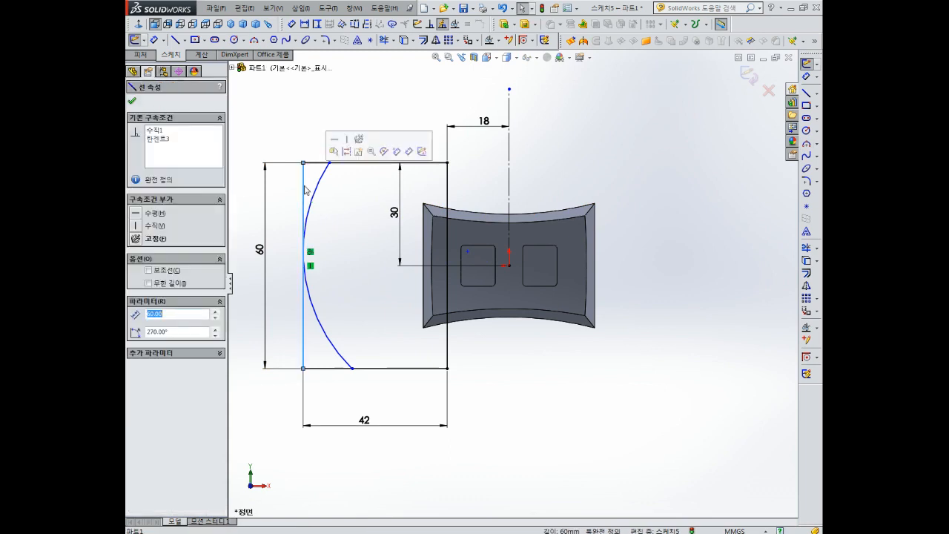
pyautogui.click(358, 152)
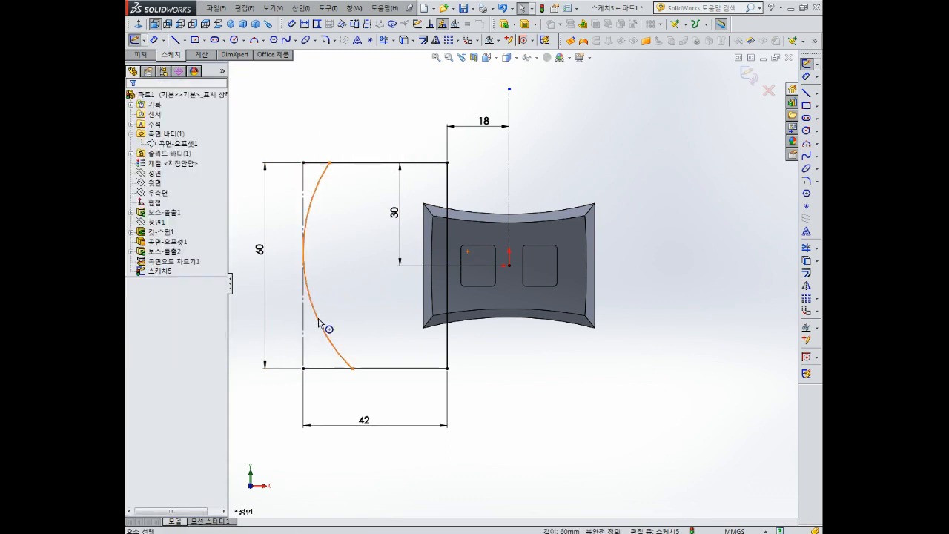
# - Shift the arc's upper endpoint inward along the top edge and align both arc endpoints vertically
pyautogui.moveTo(330, 163)
pyautogui.mouseDown()
pyautogui.moveTo(353, 164)
pyautogui.moveTo(345, 163)
pyautogui.mouseUp()
pyautogui.click(353, 224)
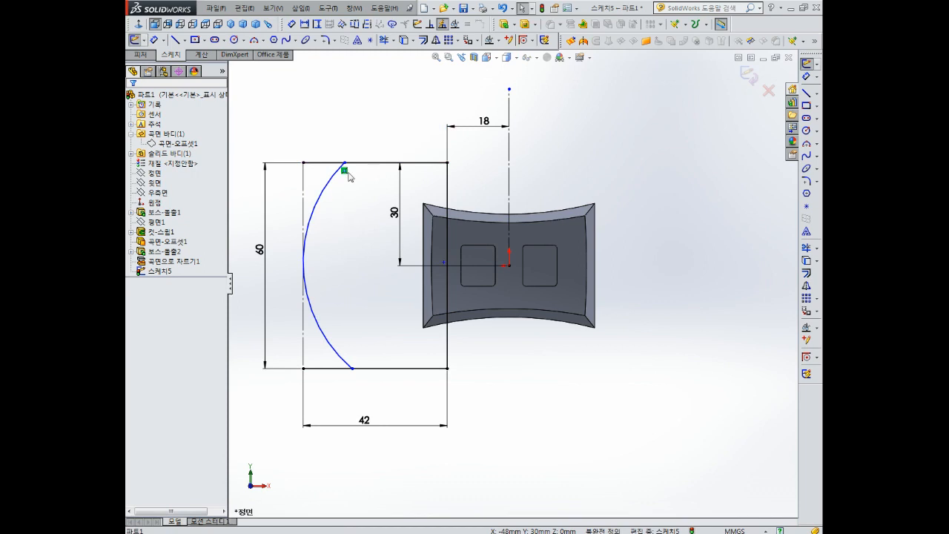
pyautogui.click(345, 163)
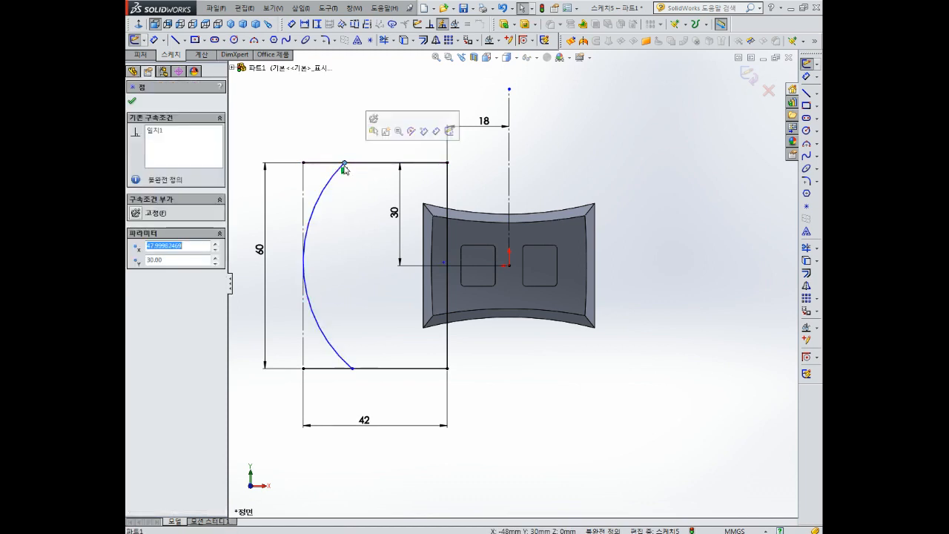
pyautogui.keyDown('ctrl'); pyautogui.click(353, 369); pyautogui.keyUp('ctrl')
pyautogui.click(134, 291)
pyautogui.press('Escape')
# - Dimension the arc's radius as 45 mm
pyautogui.moveTo(352, 263); pyautogui.dragTo(343, 207, button='right')
pyautogui.click(328, 195)
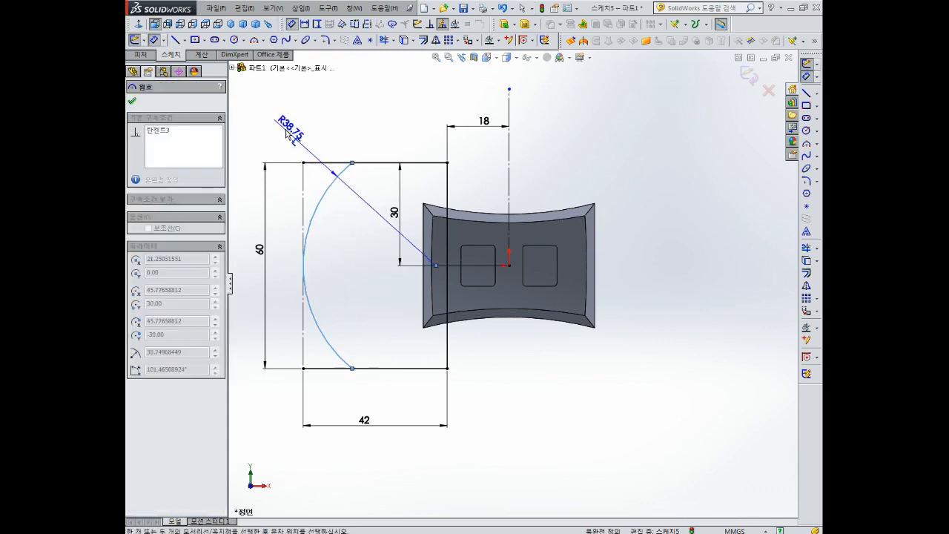
pyautogui.click(286, 130)
pyautogui.write('45')
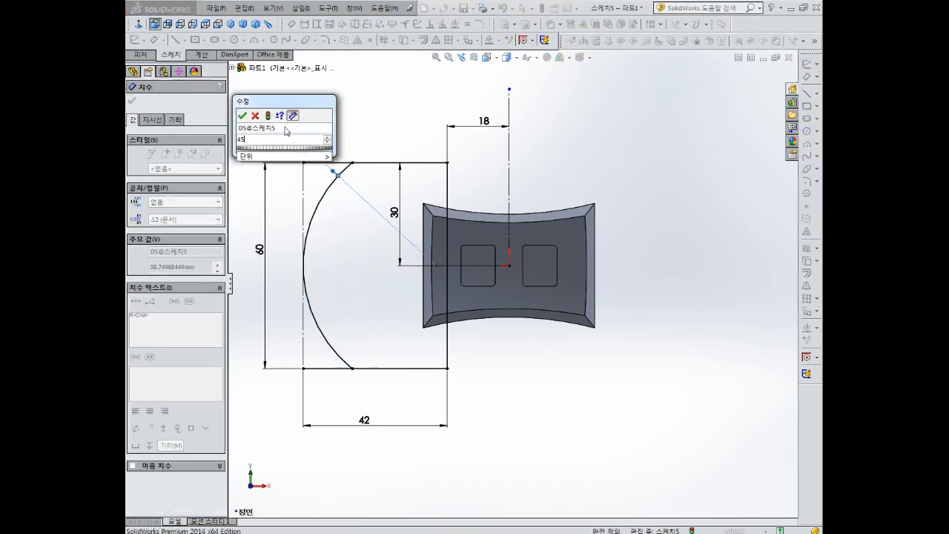
pyautogui.press('Return')
pyautogui.press('Escape')
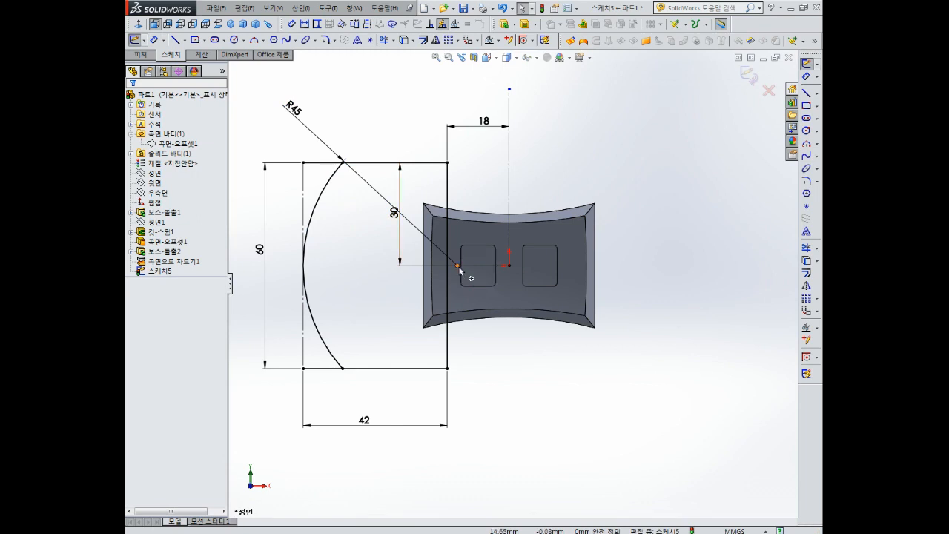
# - Try to pull the arc's center point away from its position
pyautogui.moveTo(457, 265)
pyautogui.mouseDown()
pyautogui.moveTo(439, 263)
pyautogui.moveTo(454, 267)
pyautogui.mouseUp()
pyautogui.press('Escape')
pyautogui.scroll(-2, 456, 268)
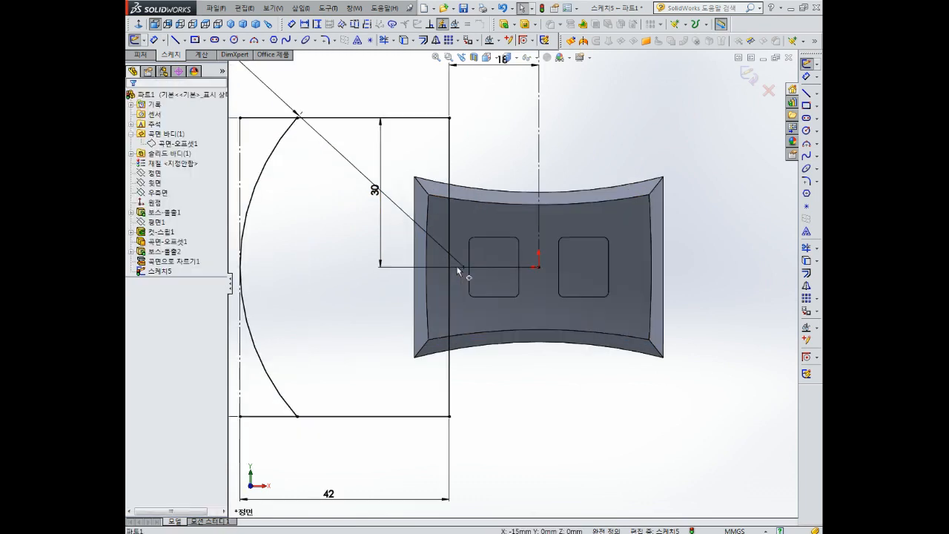
pyautogui.scroll(3, 457, 273)
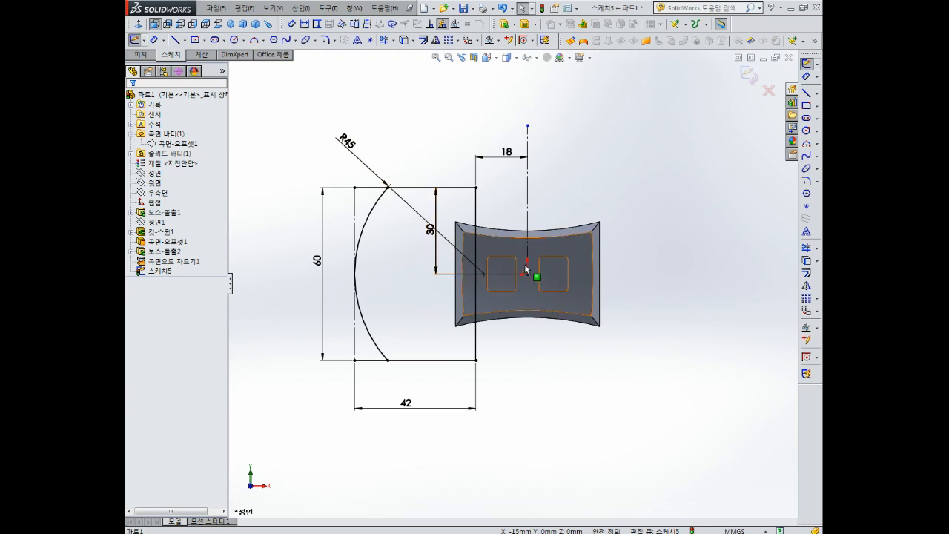
# - Move the 30 mm vertical dimension closer to the arc, clear of the sketch's right edge
pyautogui.click(431, 234)
pyautogui.moveTo(431, 235); pyautogui.dragTo(393, 233)
pyautogui.press('Escape')
pyautogui.scroll(1, 520, 281)
pyautogui.scroll(-3, 480, 281)
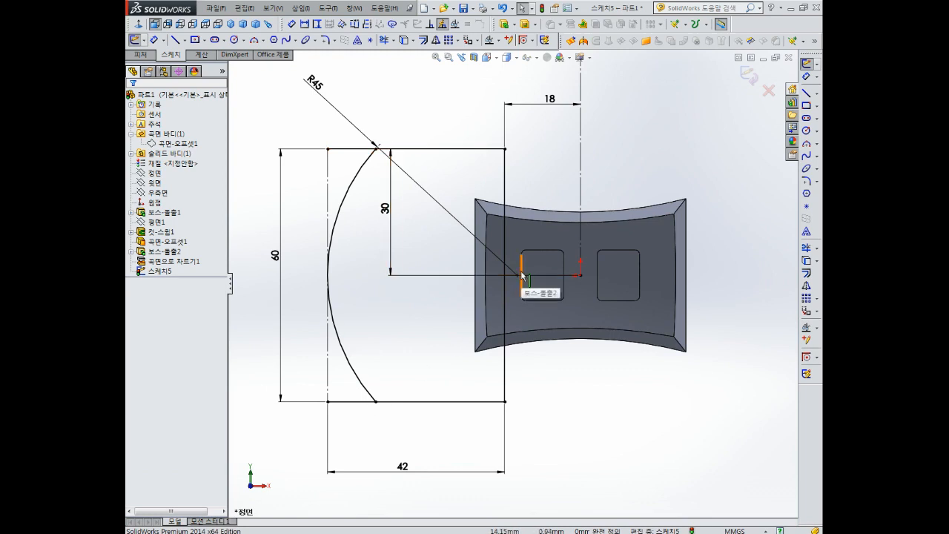
# - Trim the short pieces of the rectangle's top and bottom edges that extend outside the arc
pyautogui.scroll(3, 499, 287)
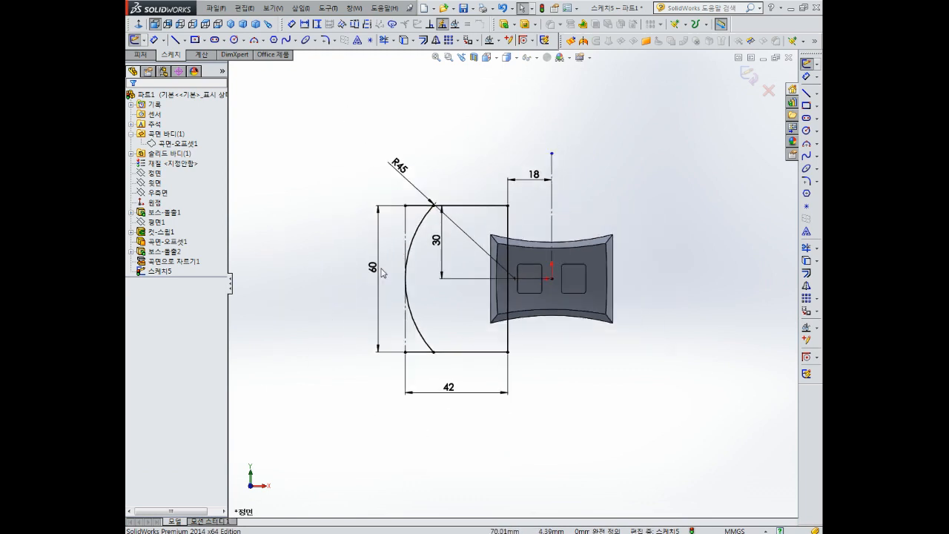
pyautogui.scroll(-4, 511, 305)
pyautogui.scroll(6, 602, 358)
pyautogui.scroll(-2, 603, 358)
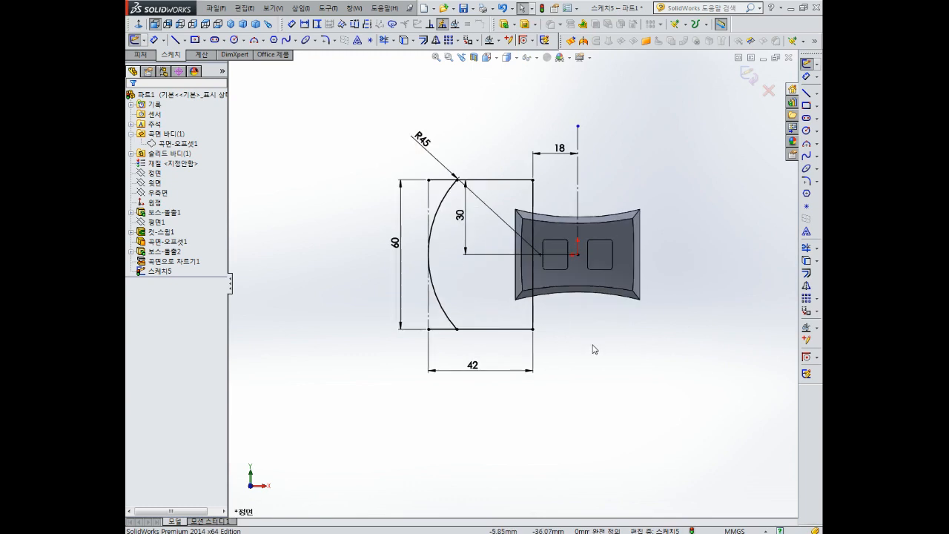
pyautogui.click(807, 247)
pyautogui.scroll(-2, 454, 328)
pyautogui.click(442, 330)
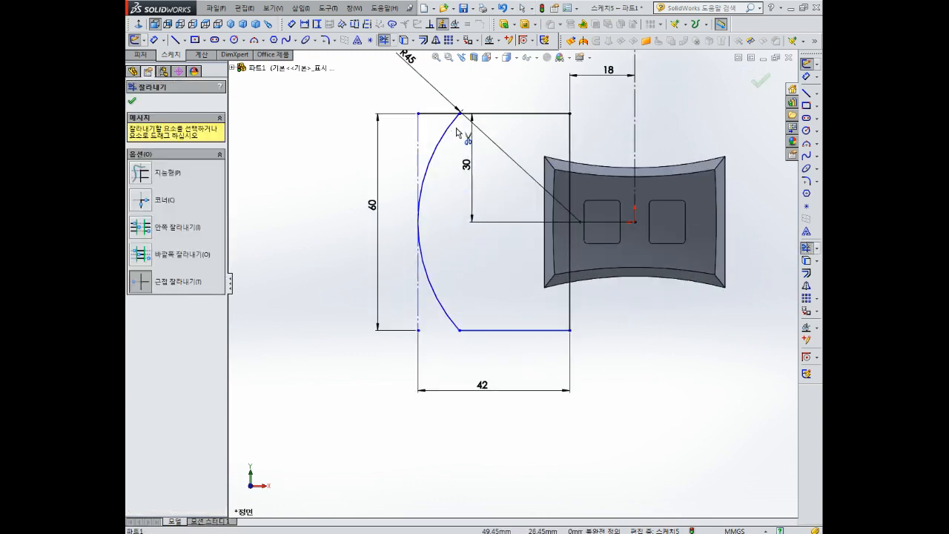
pyautogui.scroll(3, 461, 239)
pyautogui.press('Escape')
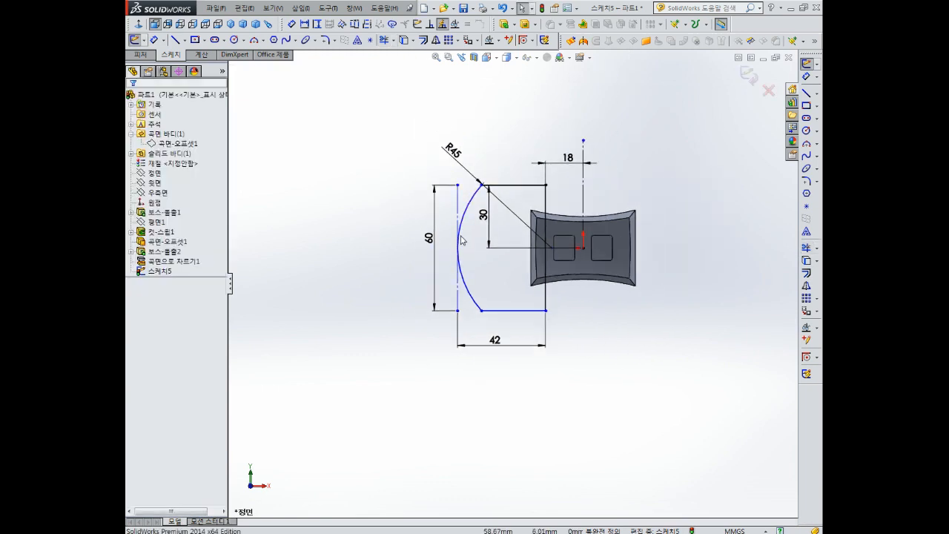
# - Try moving the arc and its lower endpoint to test the trimmed profile, and undo the displacement
pyautogui.click(458, 185)
pyautogui.press('Escape')
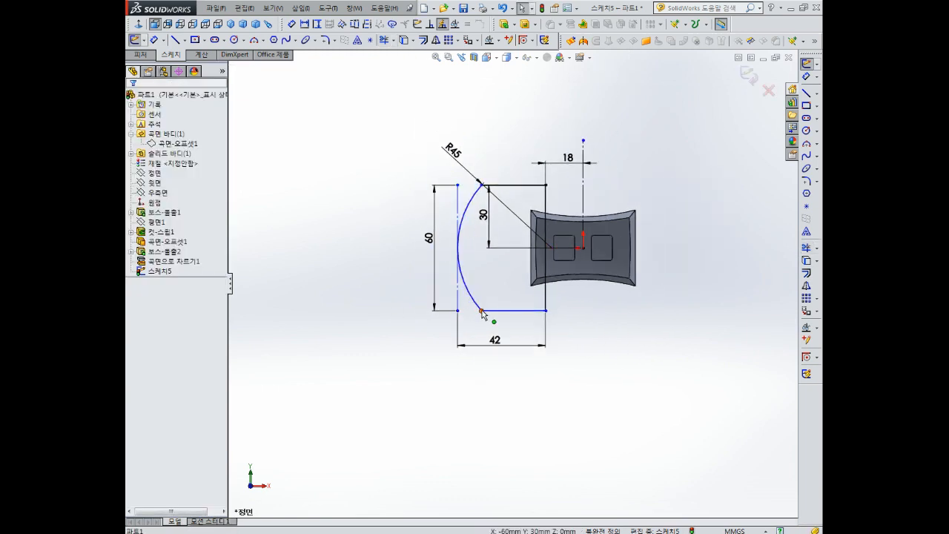
pyautogui.moveTo(482, 311); pyautogui.dragTo(462, 308)
pyautogui.press('Escape')
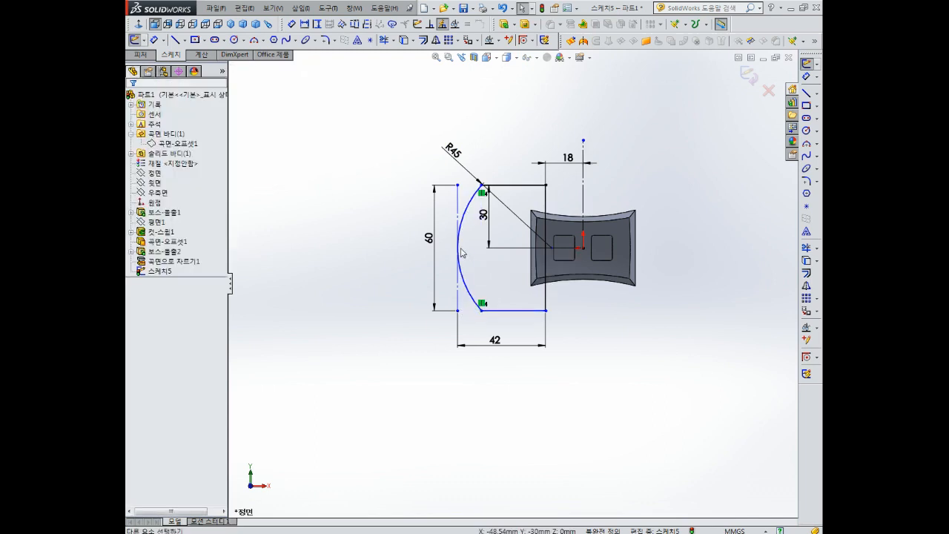
pyautogui.moveTo(458, 233); pyautogui.dragTo(475, 244)
pyautogui.click(490, 260)
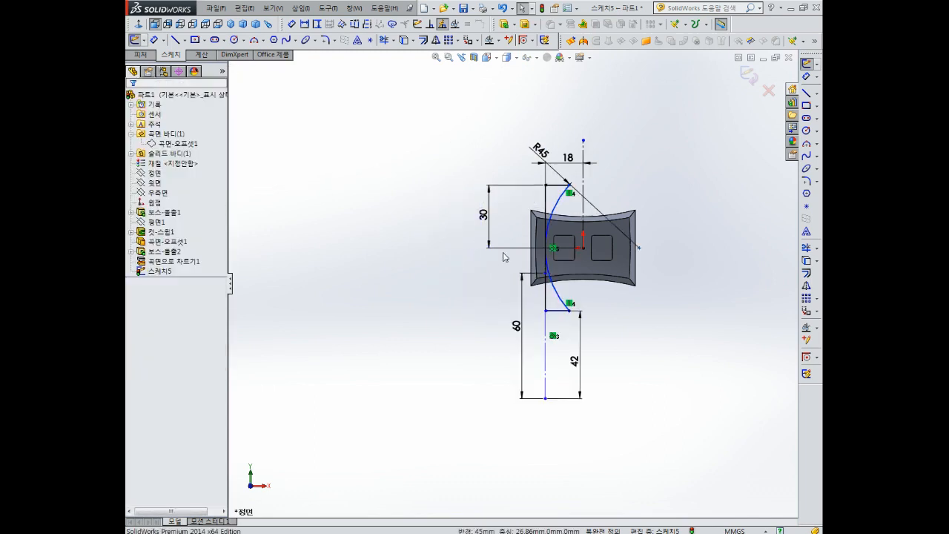
pyautogui.hotkey('ctrl', 'z')
pyautogui.click(603, 382)
# - Dimension the length of the profile's top edge, keeping its measured value
pyautogui.moveTo(602, 375); pyautogui.dragTo(602, 327, button='right')
pyautogui.click(508, 187)
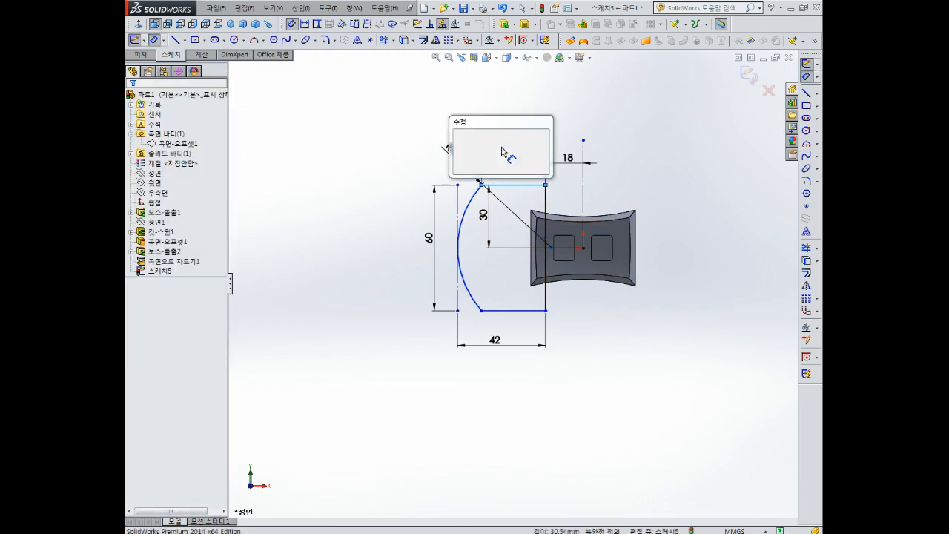
pyautogui.click(500, 140)
pyautogui.press('Return')
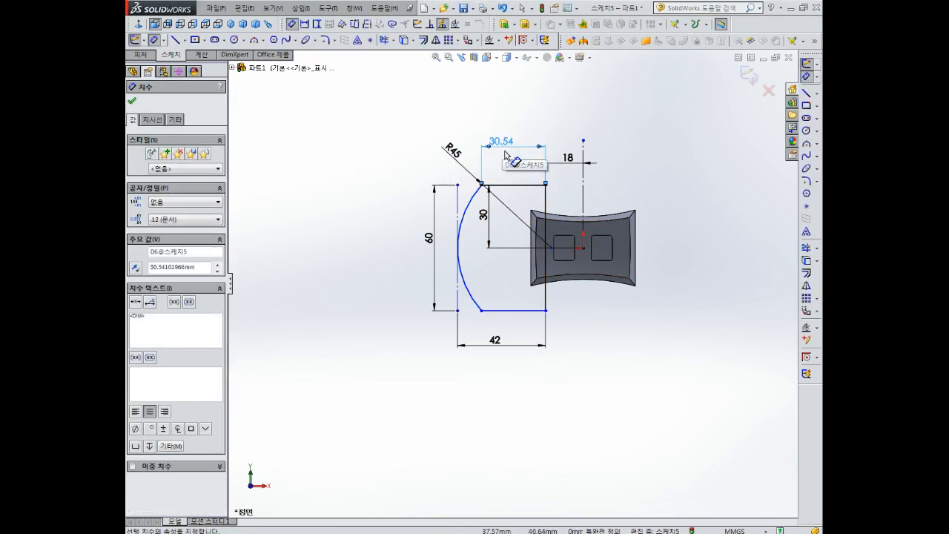
pyautogui.press('Escape')
# - Try moving the arc's endpoint to test the profile's bottom corner, and undo the move
pyautogui.moveTo(481, 187); pyautogui.dragTo(481, 308)
pyautogui.click(474, 268)
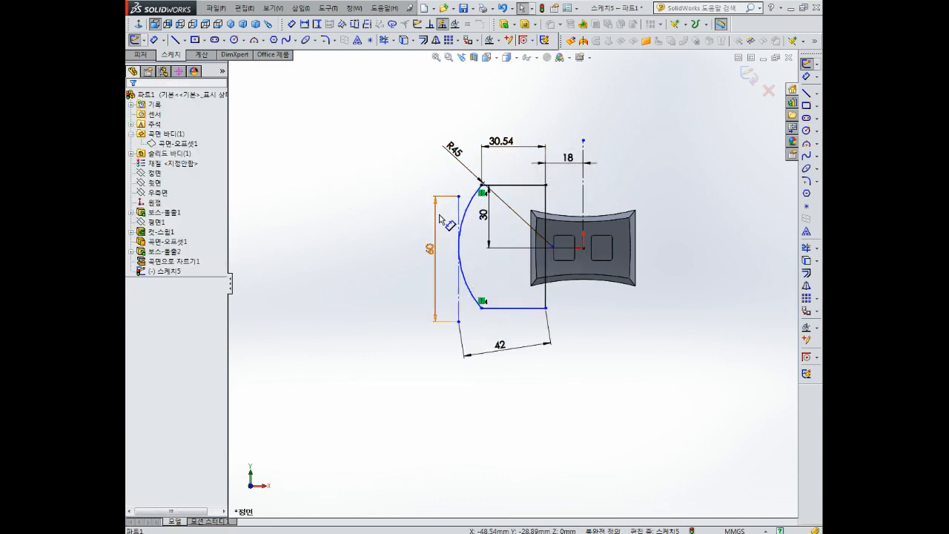
pyautogui.hotkey('ctrl', 'z')
# - Dimension the vertical distance from the construction line's upper endpoint to the origin, keeping its measured value
pyautogui.moveTo(373, 244); pyautogui.dragTo(378, 224, button='right')
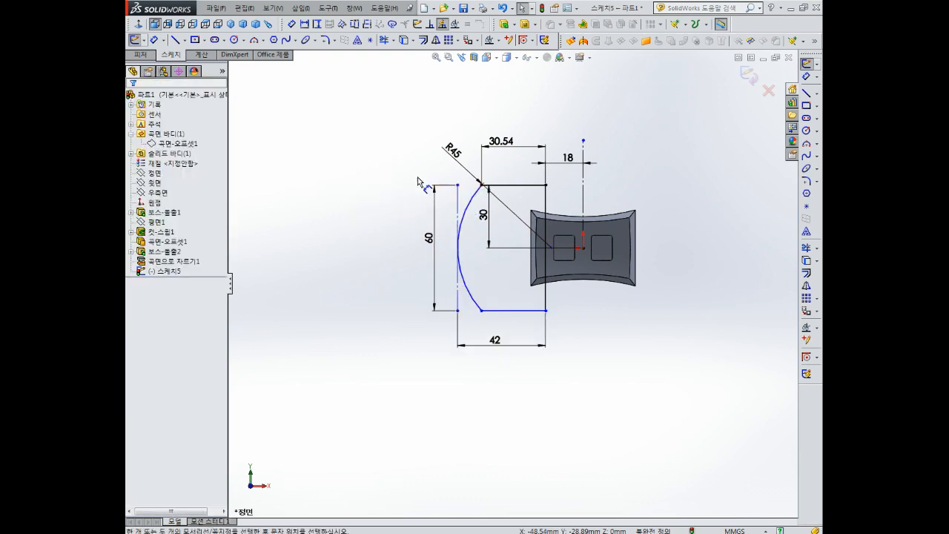
pyautogui.click(457, 185)
pyautogui.click(583, 247)
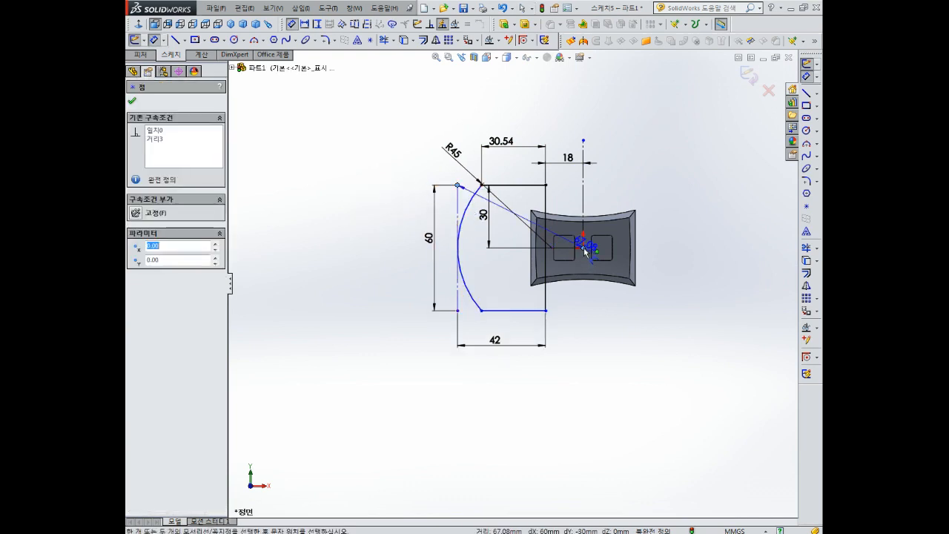
pyautogui.click(398, 223)
pyautogui.press('Return')
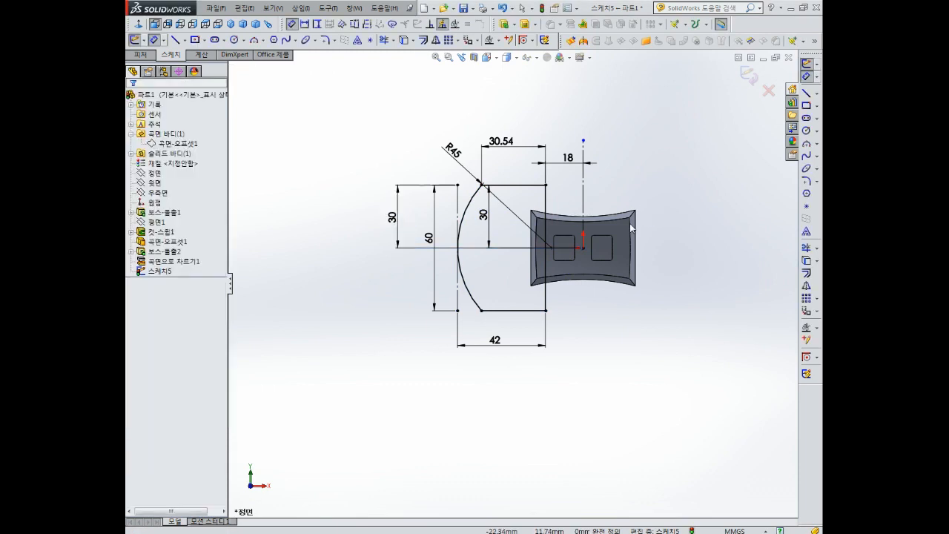
# - Move the outermost 30 mm vertical dimension between the 60 mm dimension and the construction line
pyautogui.scroll(-3, 382, 221)
pyautogui.moveTo(414, 203)
pyautogui.mouseDown()
pyautogui.moveTo(548, 215)
pyautogui.moveTo(522, 215)
pyautogui.mouseUp()
pyautogui.scroll(3, 512, 285)
pyautogui.scroll(-2, 628, 347)
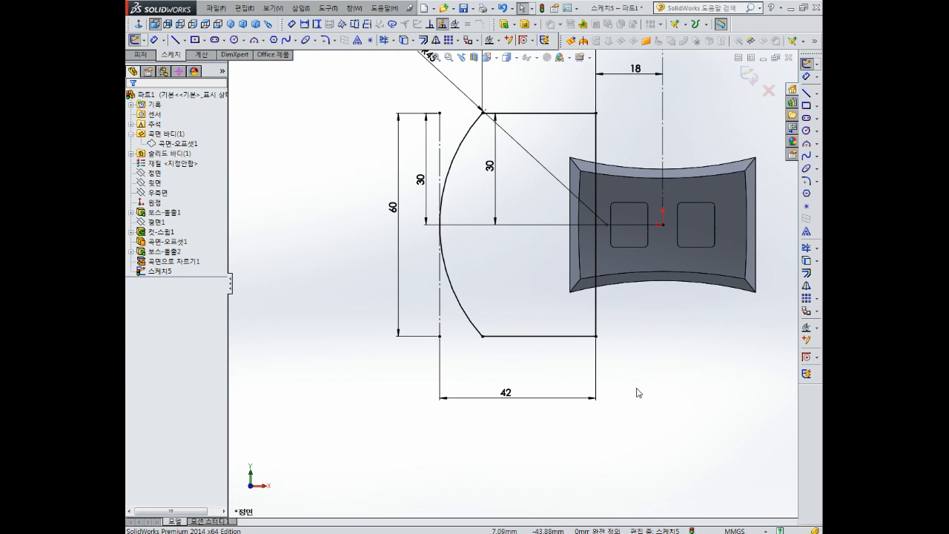
# - Examine the profile's arc, top and bottom edges and their relations against the solid body from angled views
pyautogui.moveTo(643, 381)
pyautogui.mouseDown(button='middle')
pyautogui.moveTo(600, 312)
pyautogui.moveTo(463, 276)
pyautogui.mouseUp(button='middle')
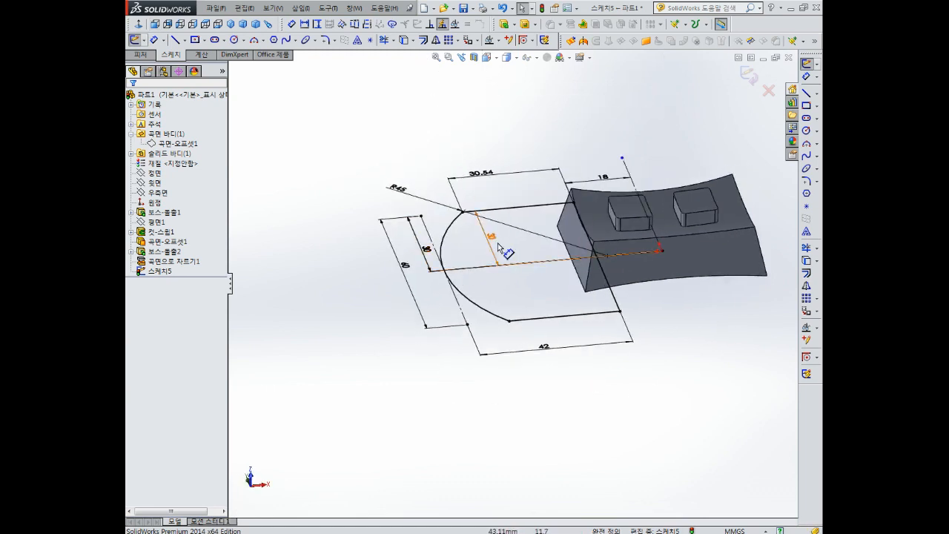
pyautogui.click(469, 308)
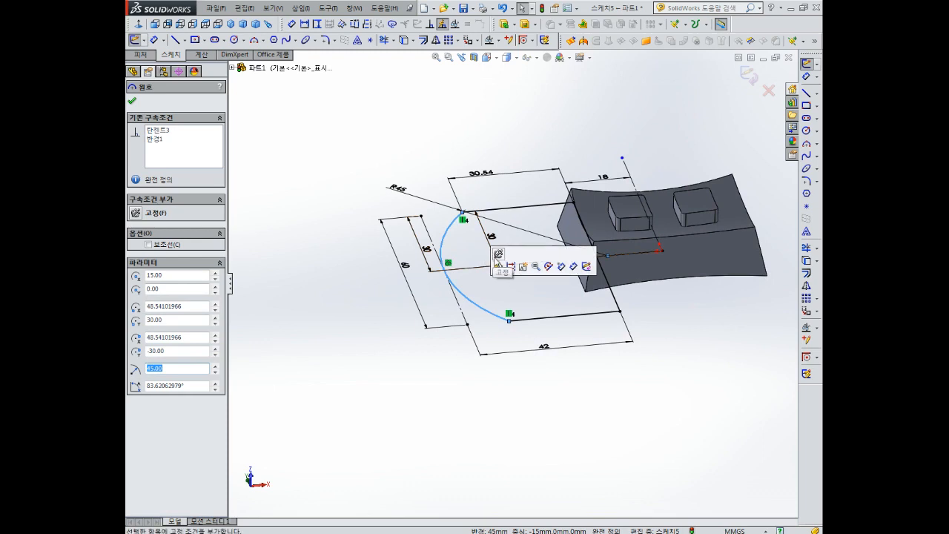
pyautogui.moveTo(504, 254); pyautogui.dragTo(536, 314, button='middle')
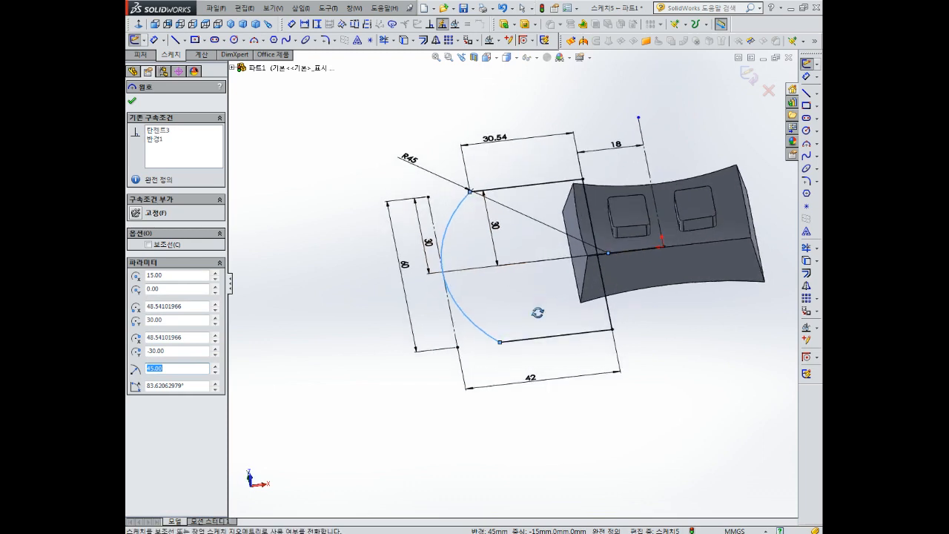
pyautogui.click(556, 292)
pyautogui.click(543, 183)
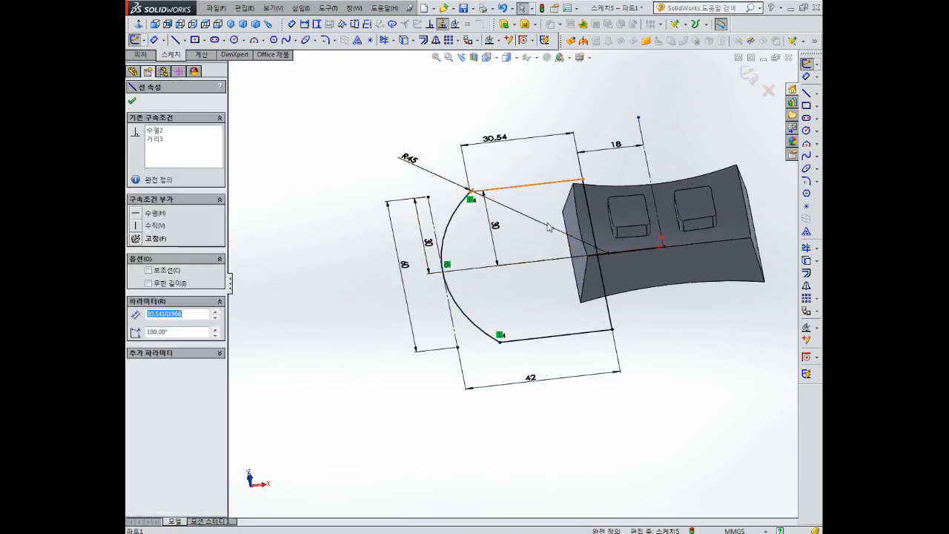
pyautogui.click(562, 338)
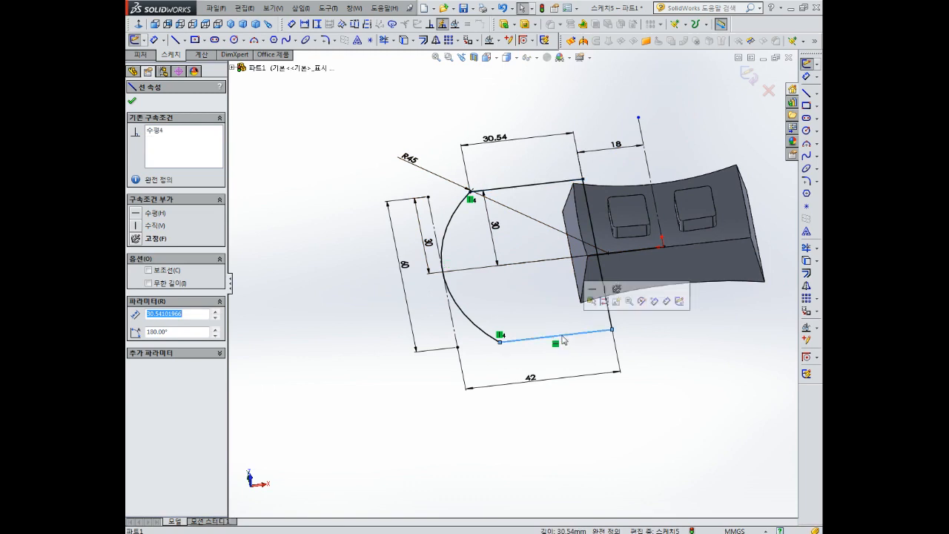
pyautogui.click(557, 317)
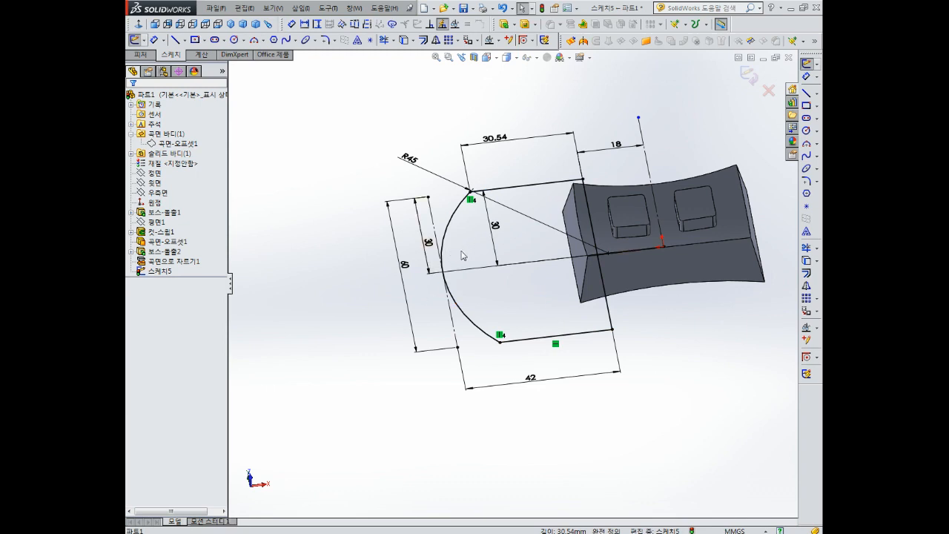
pyautogui.scroll(2, 646, 230)
pyautogui.moveTo(651, 233); pyautogui.dragTo(612, 222, button='middle')
pyautogui.scroll(-3, 569, 226)
pyautogui.scroll(3, 569, 226)
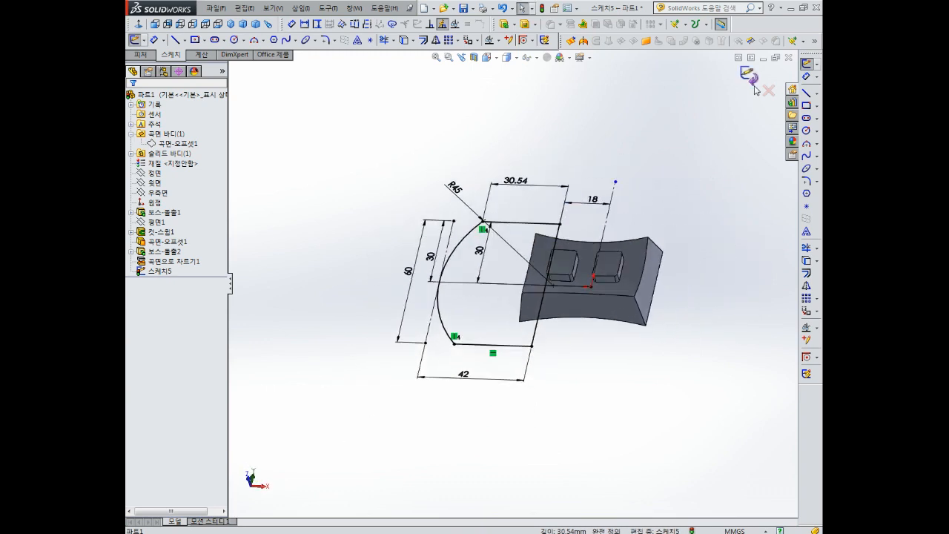
# - Mirror the profile's top line, arc, bottom line and vertical side about the centerline through the origin, and finish the sketch
pyautogui.moveTo(648, 170); pyautogui.dragTo(659, 170, button='middle')
pyautogui.scroll(2, 586, 256)
pyautogui.moveTo(583, 259); pyautogui.dragTo(557, 312, button='middle')
pyautogui.scroll(-2, 555, 314)
pyautogui.scroll(2, 551, 286)
pyautogui.scroll(-3, 553, 268)
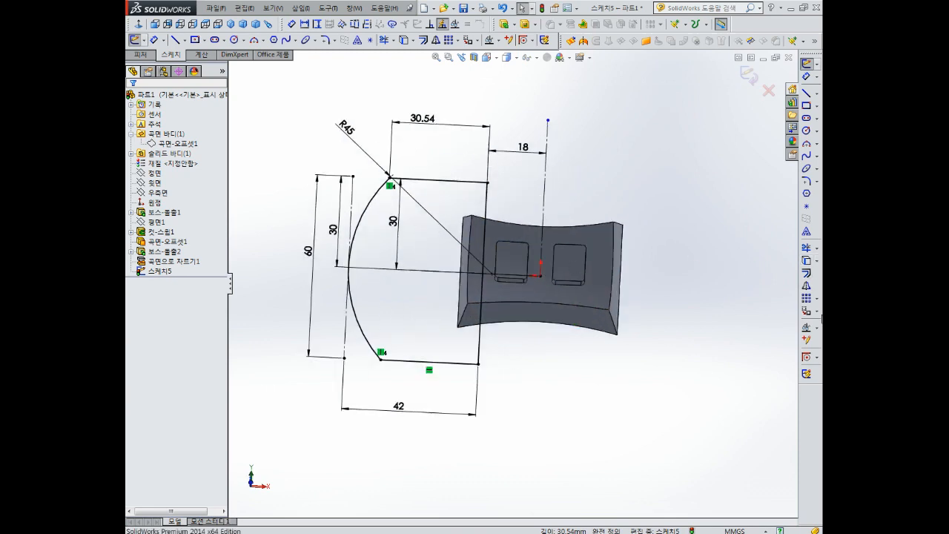
pyautogui.click(808, 288)
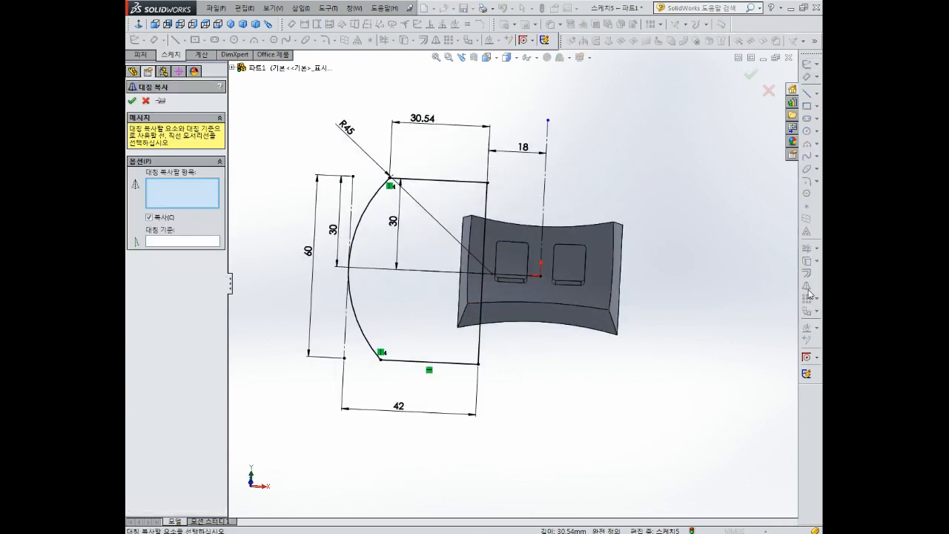
pyautogui.click(460, 181)
pyautogui.click(373, 208)
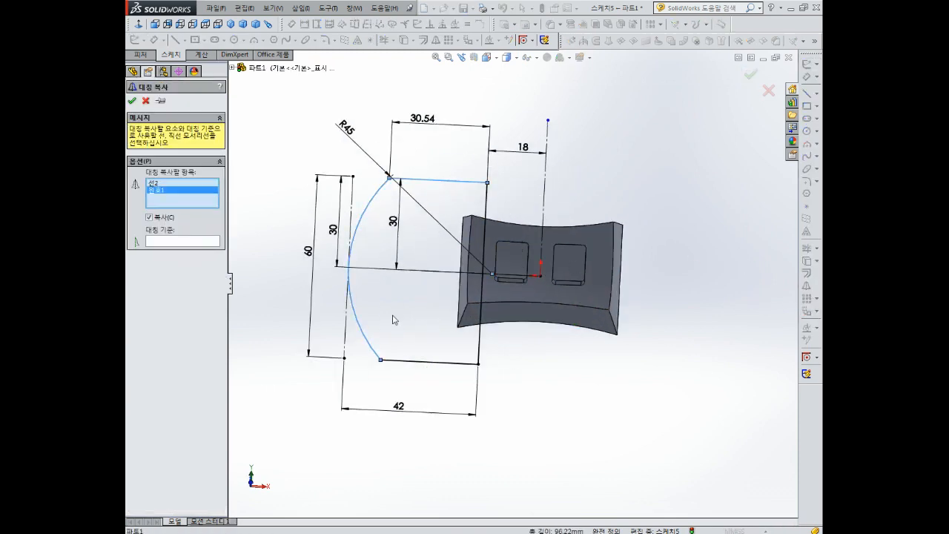
pyautogui.click(417, 363)
pyautogui.click(481, 345)
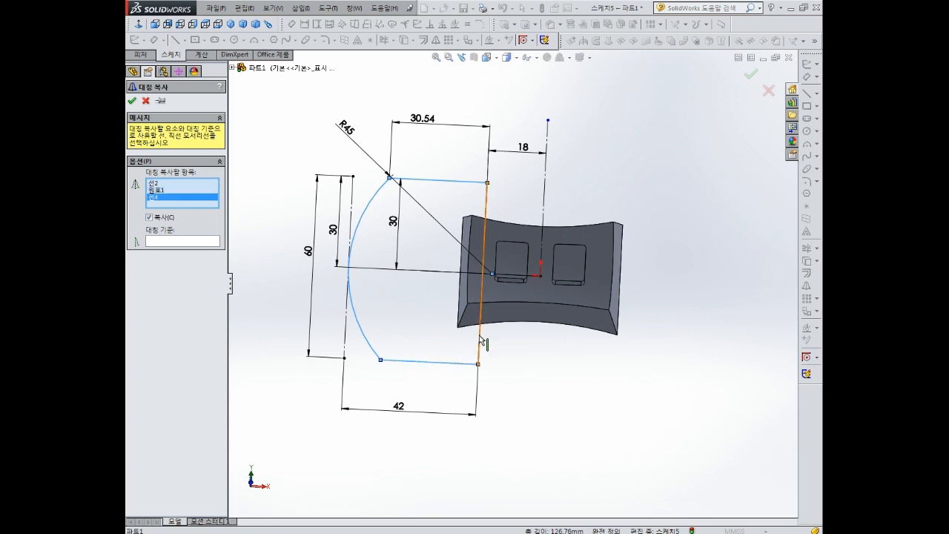
pyautogui.click(182, 243)
pyautogui.click(546, 196)
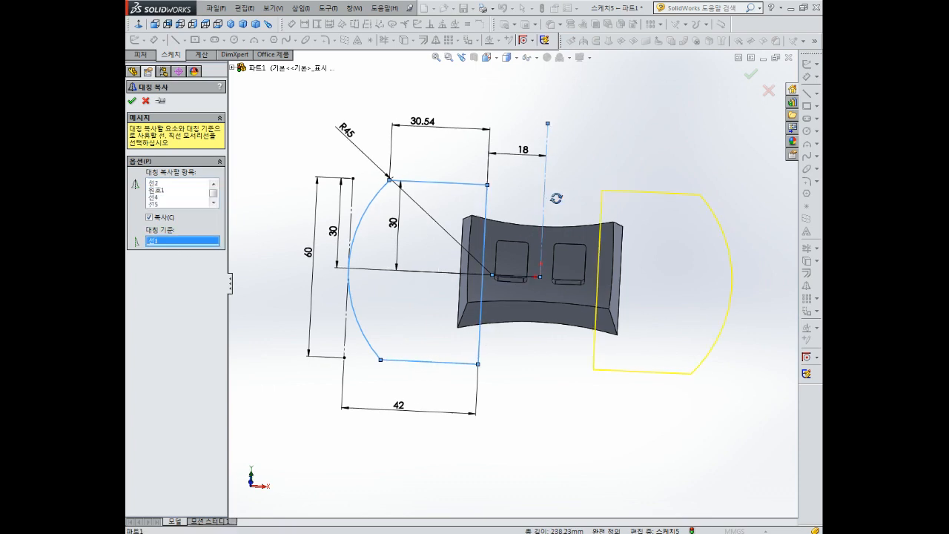
pyautogui.click(131, 102)
pyautogui.moveTo(582, 216)
pyautogui.mouseDown(button='middle')
pyautogui.moveTo(586, 112)
pyautogui.moveTo(602, 168)
pyautogui.moveTo(595, 219)
pyautogui.moveTo(604, 186)
pyautogui.moveTo(578, 201)
pyautogui.moveTo(657, 185)
pyautogui.mouseUp(button='middle')
pyautogui.click(749, 75)
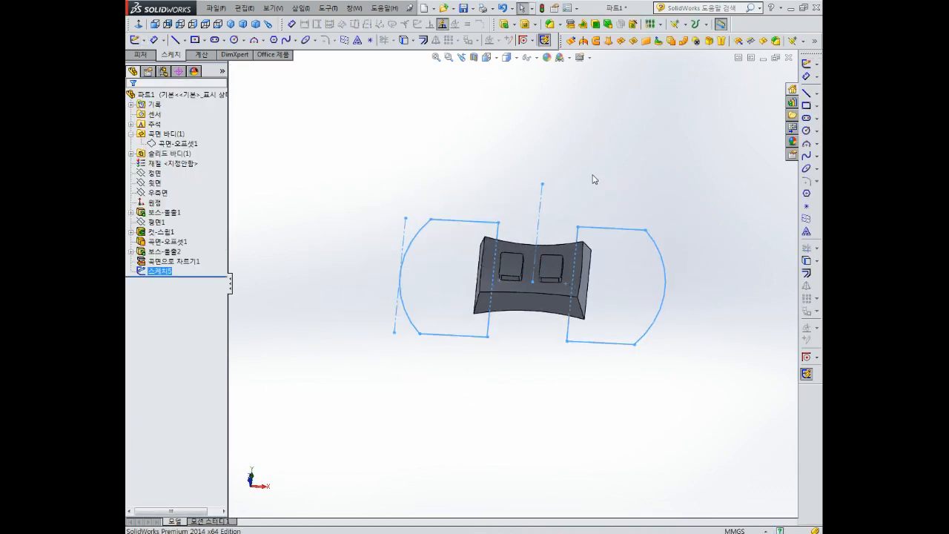
# - Extrude both profiles as a blind boss of 35 mm, reversing the direction so they rise alongside the solid body
pyautogui.moveTo(600, 178); pyautogui.dragTo(558, 116, button='middle')
pyautogui.click(504, 25)
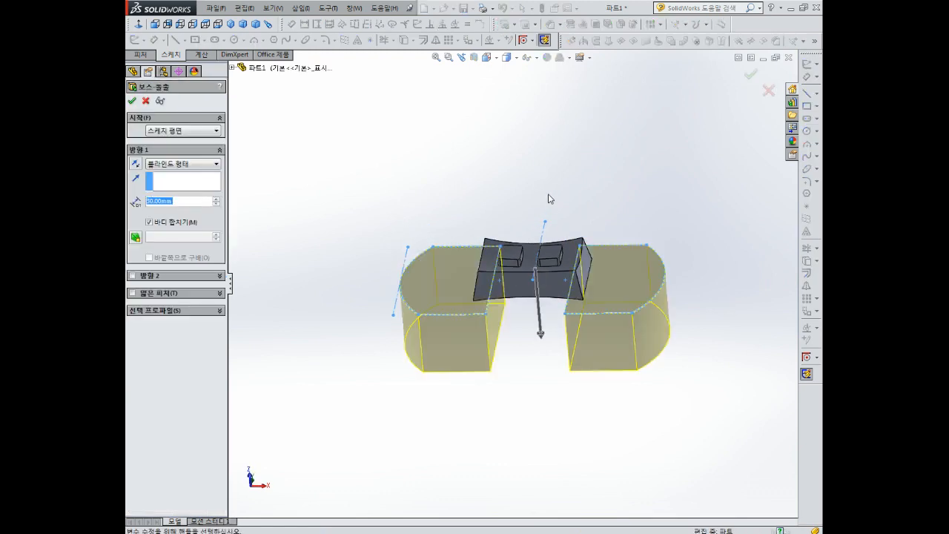
pyautogui.moveTo(548, 200); pyautogui.dragTo(535, 162, button='middle')
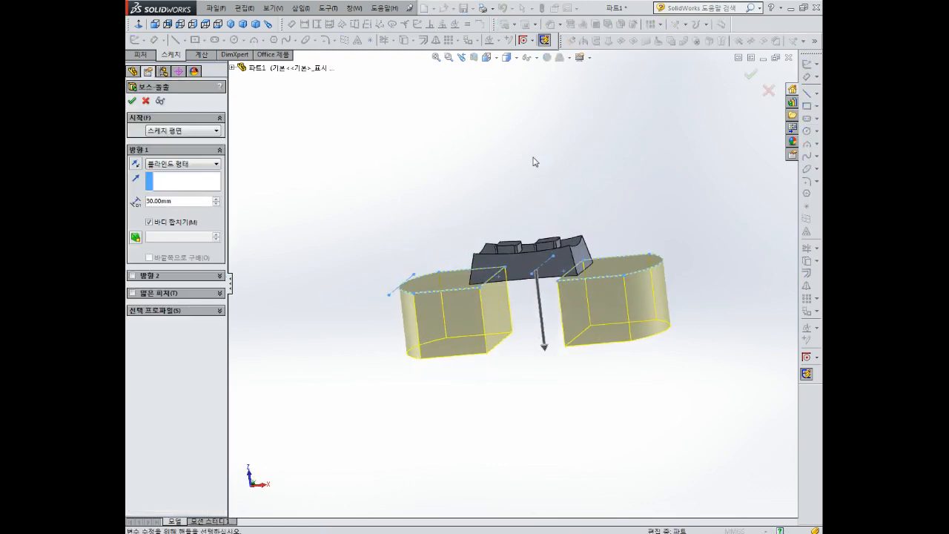
pyautogui.click(137, 165)
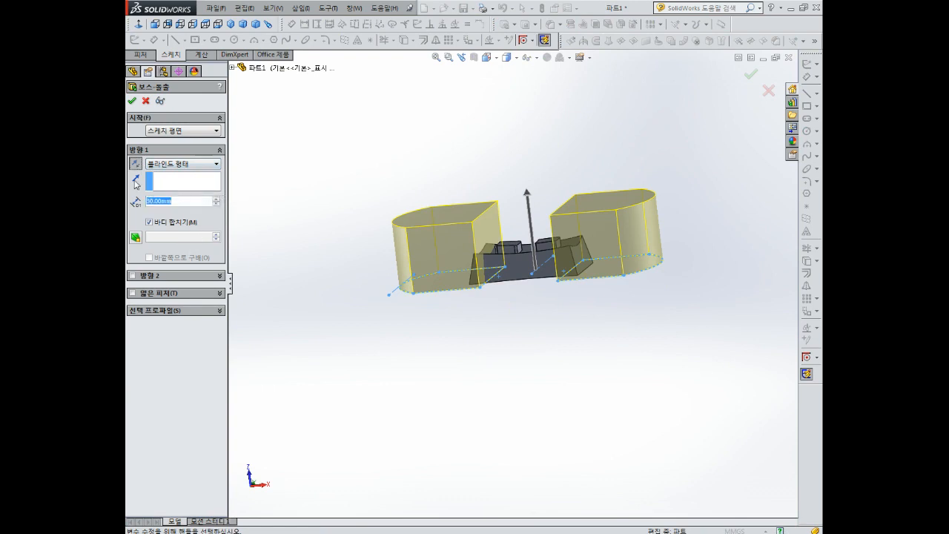
pyautogui.write('35')
pyautogui.press('Return')
# - Add a 10° inward draft to the boss extrusion and accept the feature
pyautogui.moveTo(492, 116); pyautogui.dragTo(484, 266, button='middle')
pyautogui.scroll(-2, 484, 267)
pyautogui.click(135, 237)
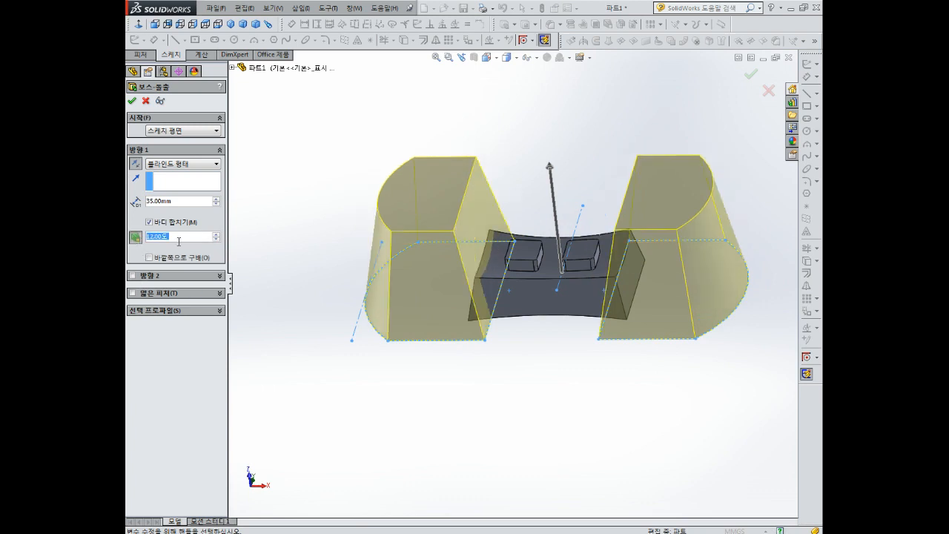
pyautogui.write('10')
pyautogui.press('Return')
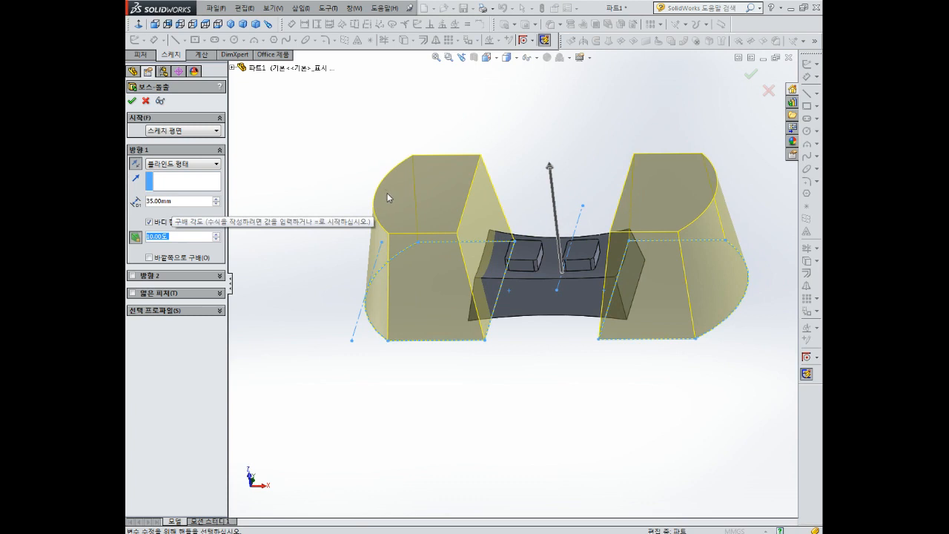
pyautogui.moveTo(481, 201); pyautogui.dragTo(510, 263, button='middle')
pyautogui.scroll(-5, 510, 300)
pyautogui.scroll(3, 510, 261)
pyautogui.moveTo(509, 229)
pyautogui.mouseDown(button='middle')
pyautogui.moveTo(507, 241)
pyautogui.moveTo(504, 225)
pyautogui.moveTo(519, 224)
pyautogui.mouseUp(button='middle')
pyautogui.click(130, 101)
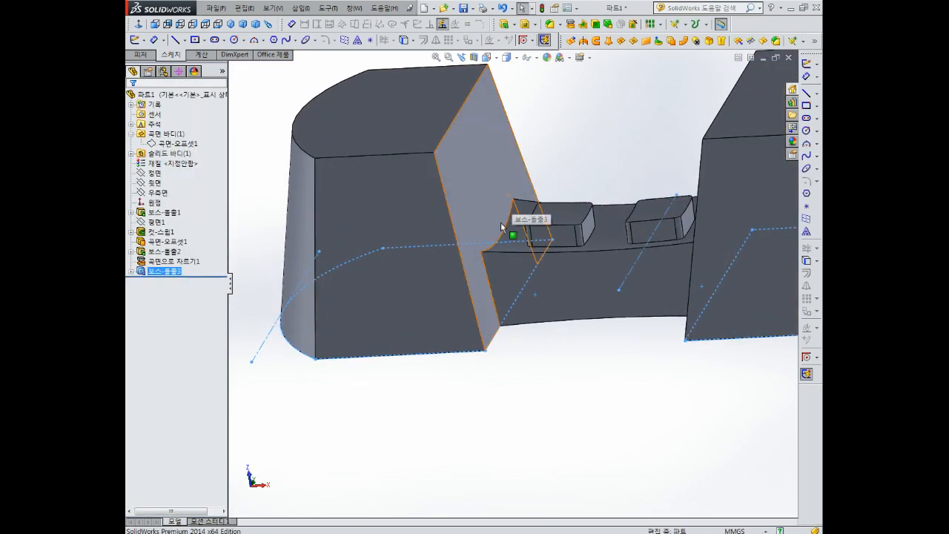
# - Edit the sketch of the first boss extrusion, move its 50 mm dimension closer to the profile, and exit the sketch
pyautogui.moveTo(512, 216); pyautogui.dragTo(654, 220, button='middle')
pyautogui.press('f')
pyautogui.moveTo(591, 259)
pyautogui.mouseDown(button='middle')
pyautogui.moveTo(575, 269)
pyautogui.moveTo(579, 260)
pyautogui.mouseUp(button='middle')
pyautogui.scroll(-5, 579, 258)
pyautogui.press('f')
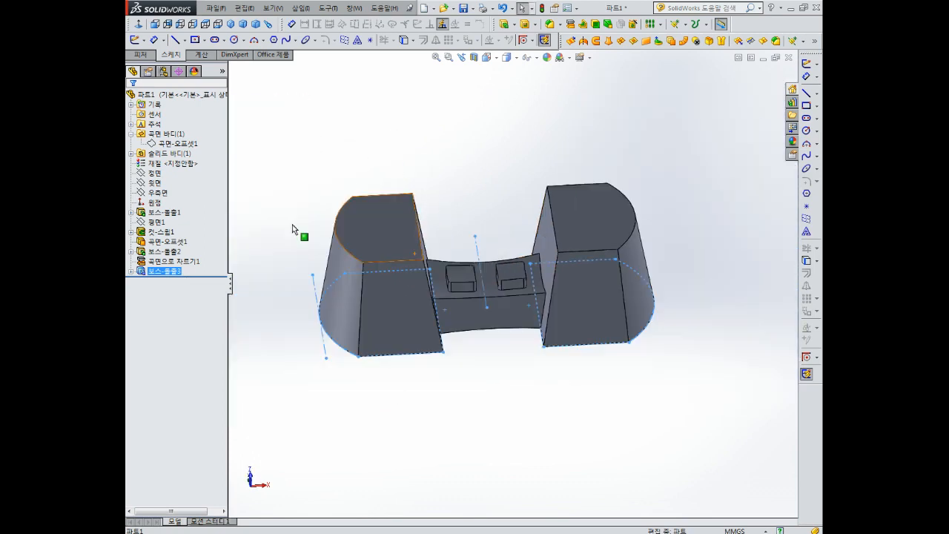
pyautogui.click(166, 213)
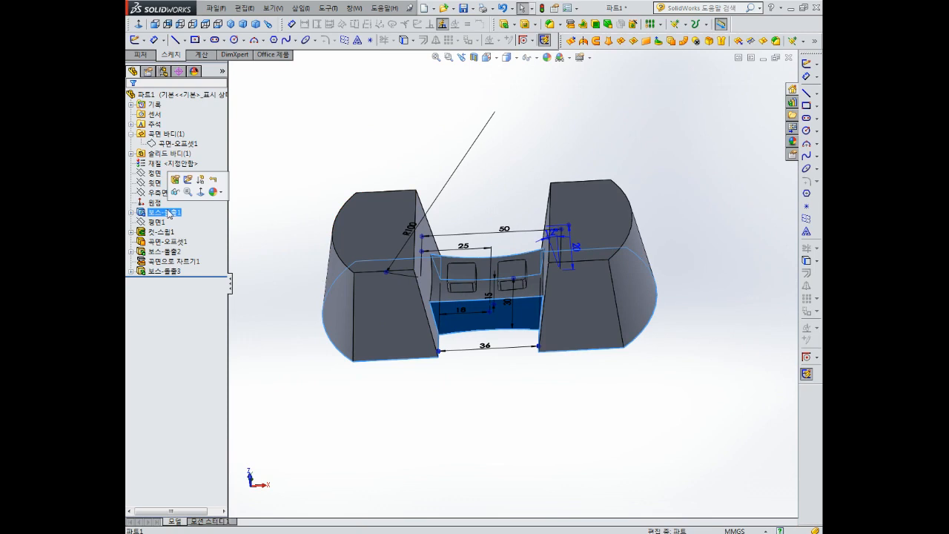
pyautogui.click(187, 180)
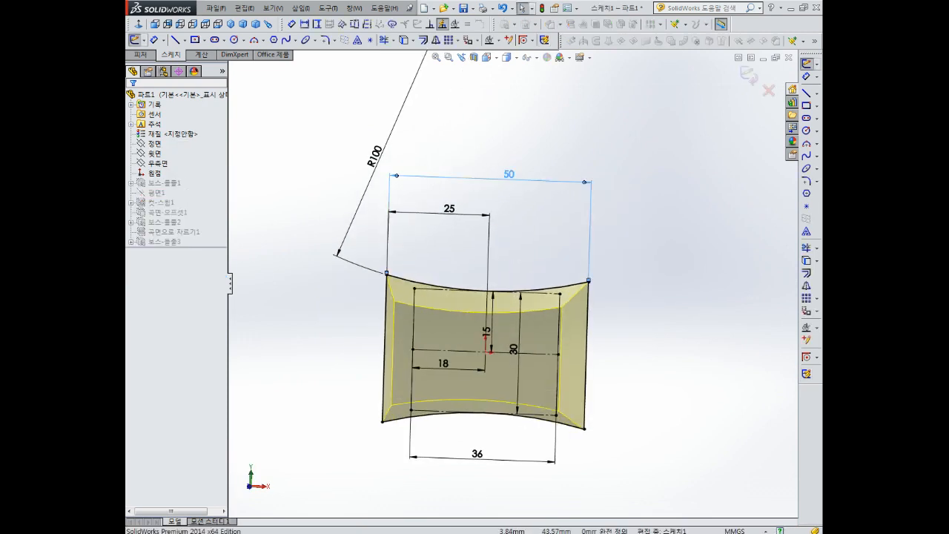
pyautogui.click(472, 229)
pyautogui.moveTo(517, 182); pyautogui.dragTo(511, 192)
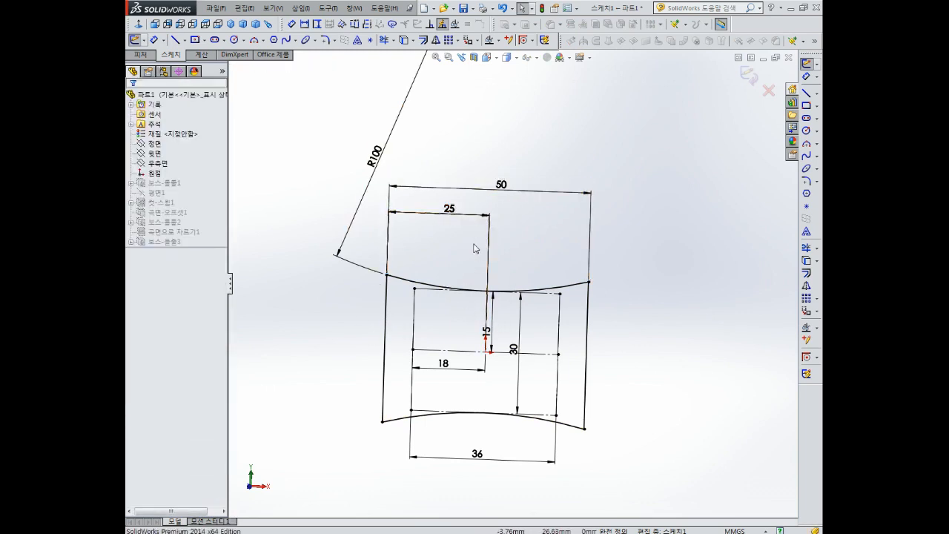
pyautogui.click(749, 75)
# - Apply a 15° draft with DraftXpert to the outer curved faces of both end blocks, using the bottom face as neutral plane
pyautogui.scroll(3, 384, 356)
pyautogui.scroll(-5, 481, 322)
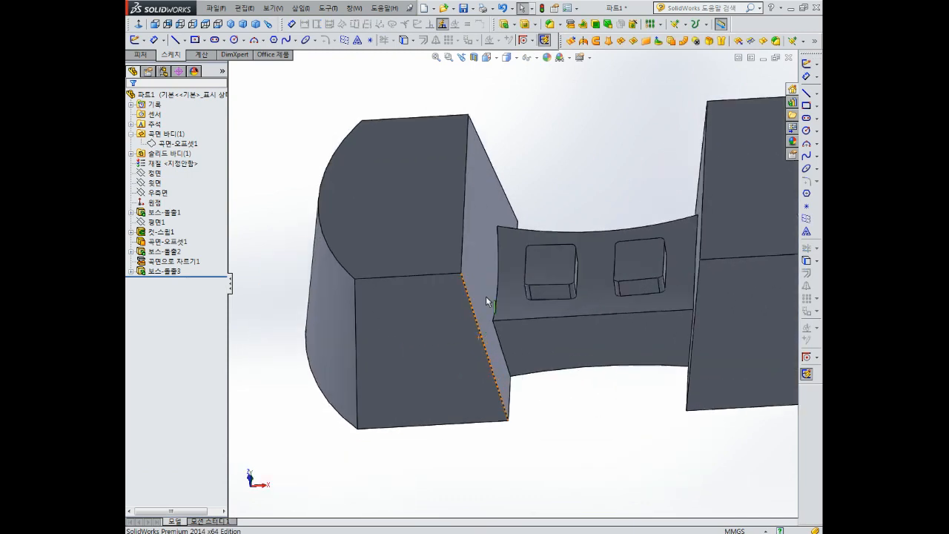
pyautogui.scroll(4, 510, 300)
pyautogui.moveTo(515, 309); pyautogui.dragTo(568, 207, button='middle')
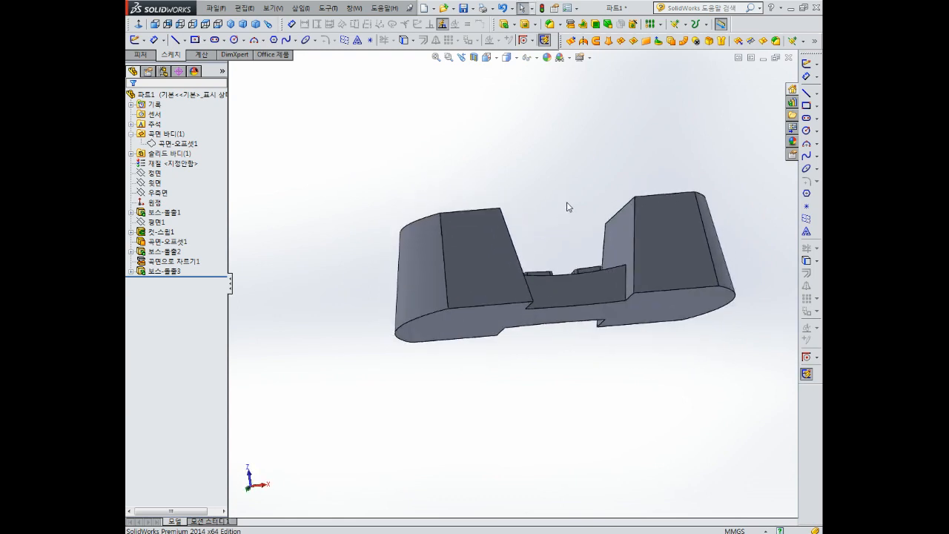
pyautogui.click(607, 24)
pyautogui.click(478, 316)
pyautogui.moveTo(498, 197); pyautogui.dragTo(450, 281, button='middle')
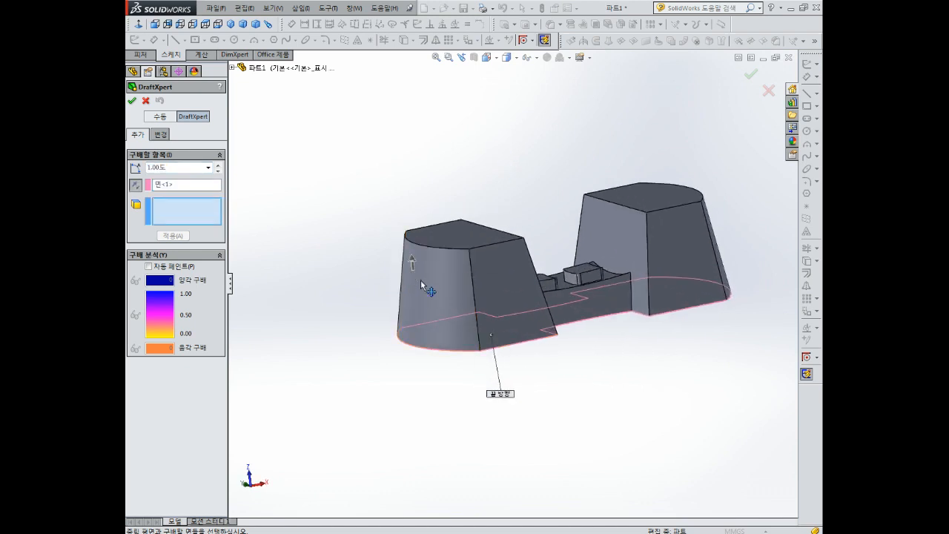
pyautogui.moveTo(453, 248); pyautogui.dragTo(454, 228, button='middle')
pyautogui.click(462, 266)
pyautogui.moveTo(463, 265); pyautogui.dragTo(406, 270, button='middle')
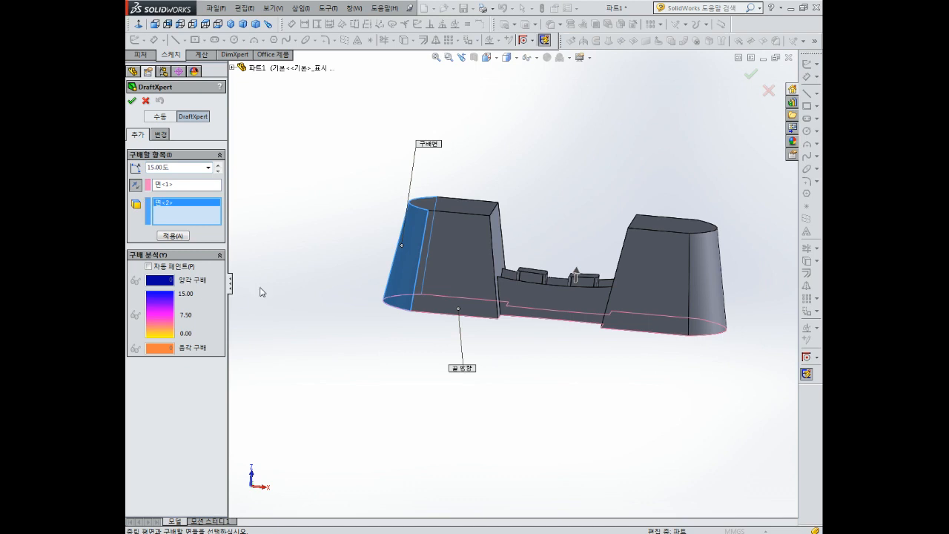
pyautogui.moveTo(653, 208); pyautogui.dragTo(705, 226, button='middle')
pyautogui.click(680, 241)
pyautogui.moveTo(749, 257); pyautogui.dragTo(674, 266, button='middle')
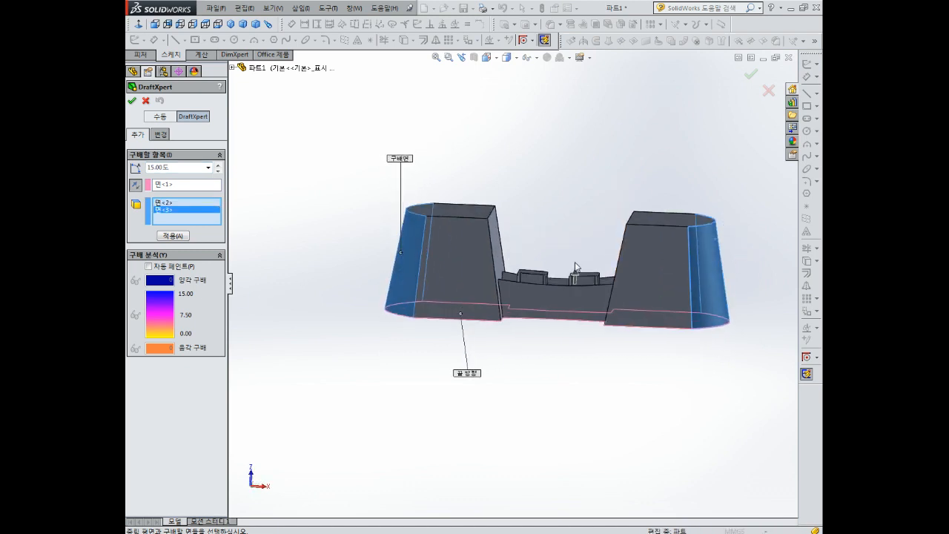
pyautogui.click(173, 236)
pyautogui.moveTo(548, 198); pyautogui.dragTo(428, 228, button='middle')
pyautogui.moveTo(510, 289); pyautogui.dragTo(629, 246, button='middle')
pyautogui.moveTo(483, 239); pyautogui.dragTo(451, 242, button='middle')
pyautogui.click(408, 244)
pyautogui.moveTo(740, 250); pyautogui.dragTo(706, 254, button='middle')
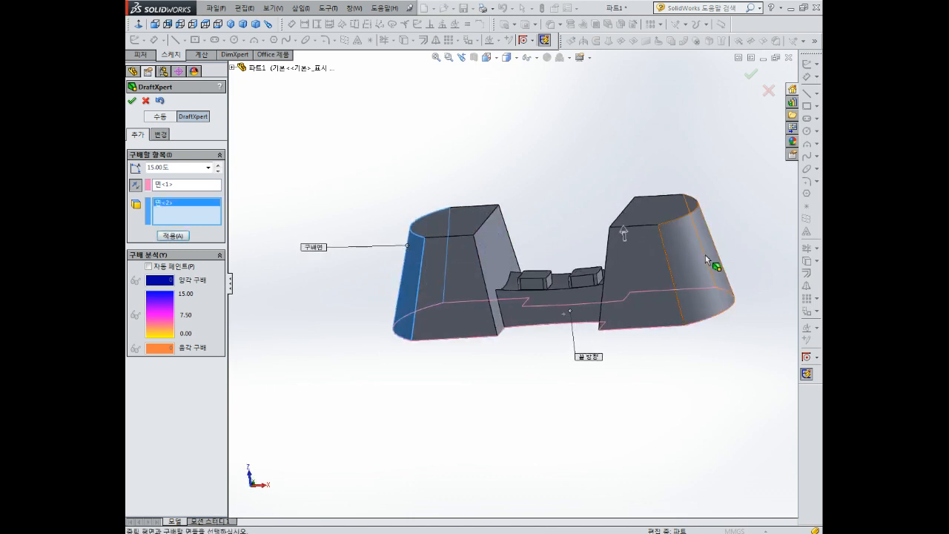
pyautogui.click(705, 256)
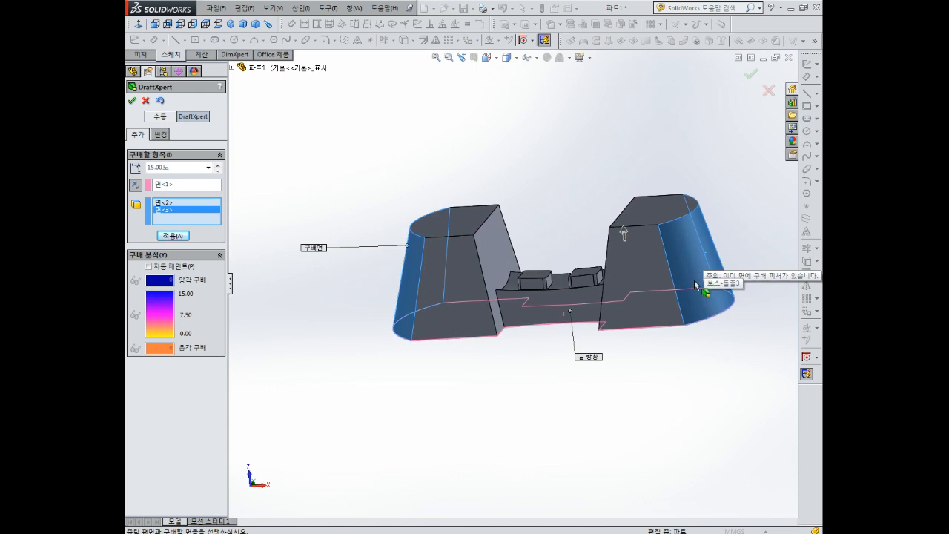
pyautogui.press('Escape')
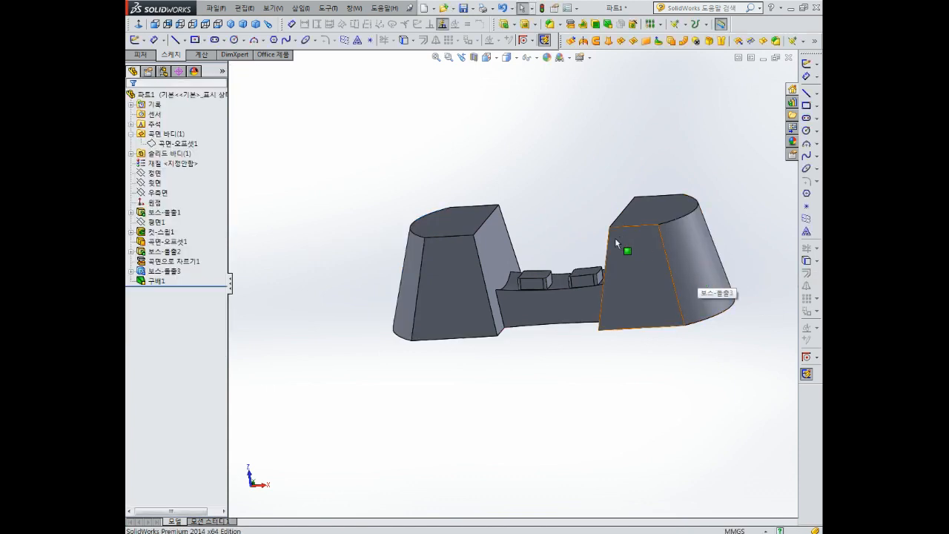
# - Examine the two drafted end blocks and the connecting middle body from several angles
pyautogui.scroll(2, 592, 260)
pyautogui.moveTo(570, 162); pyautogui.dragTo(580, 190, button='middle')
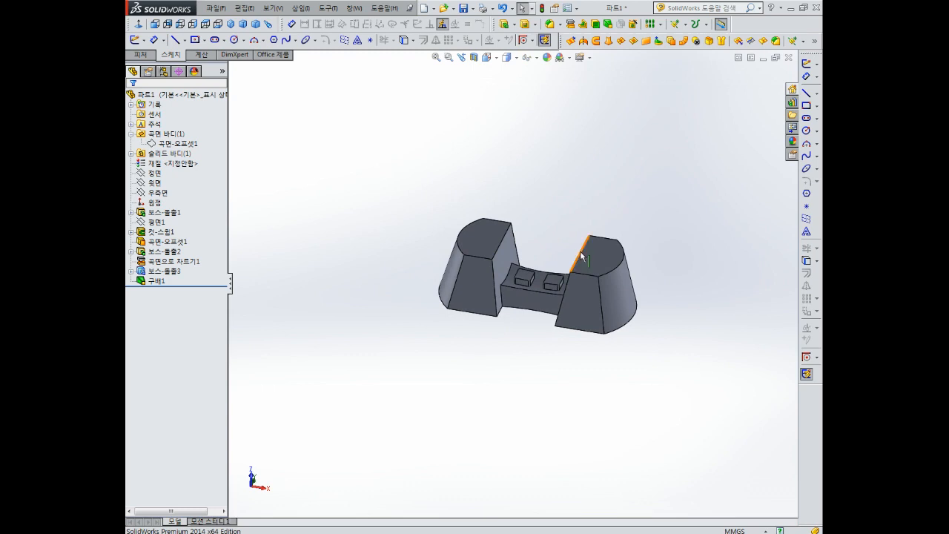
pyautogui.moveTo(590, 241); pyautogui.dragTo(586, 213, button='middle')
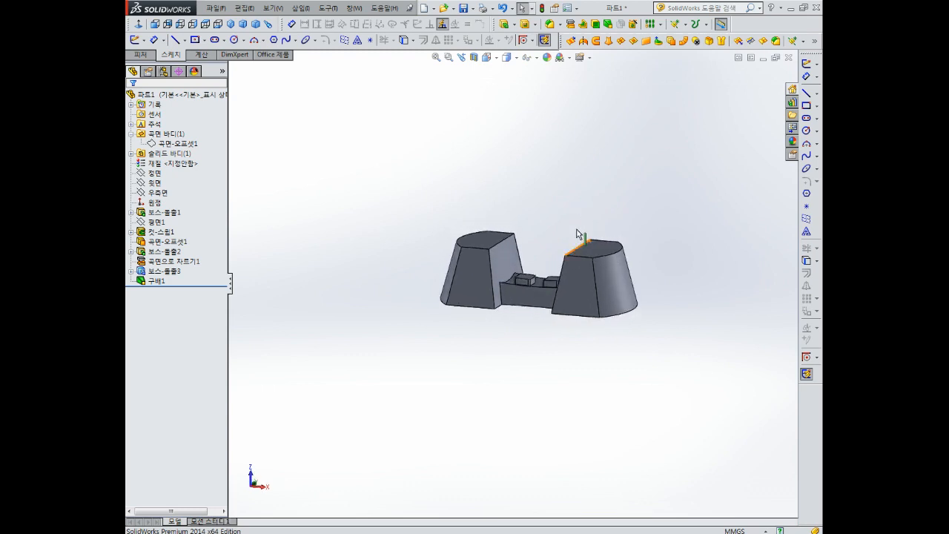
pyautogui.scroll(-2, 538, 243)
pyautogui.moveTo(543, 253); pyautogui.dragTo(536, 238, button='middle')
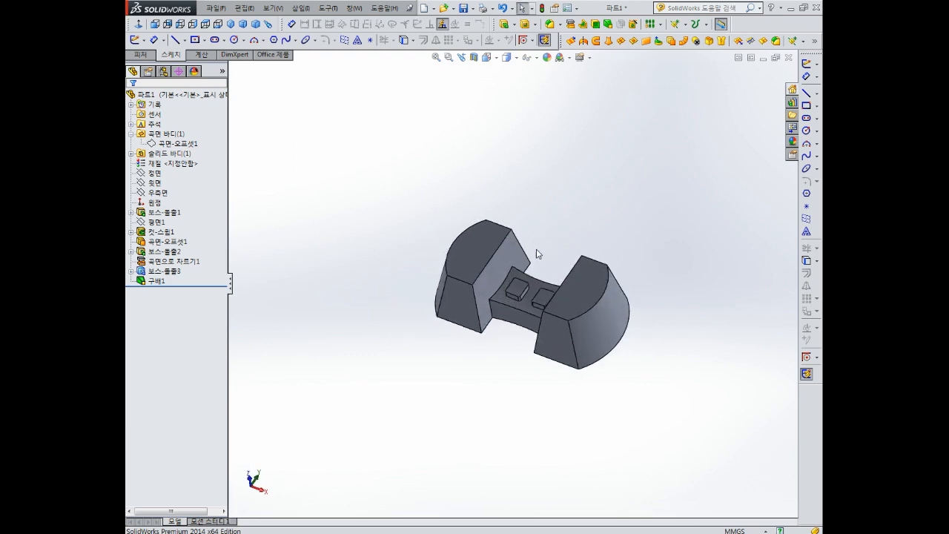
pyautogui.scroll(-4, 536, 242)
pyautogui.scroll(4, 537, 242)
pyautogui.scroll(-6, 497, 281)
pyautogui.scroll(5, 496, 280)
pyautogui.moveTo(494, 269); pyautogui.dragTo(512, 220, button='middle')
pyautogui.scroll(-3, 505, 221)
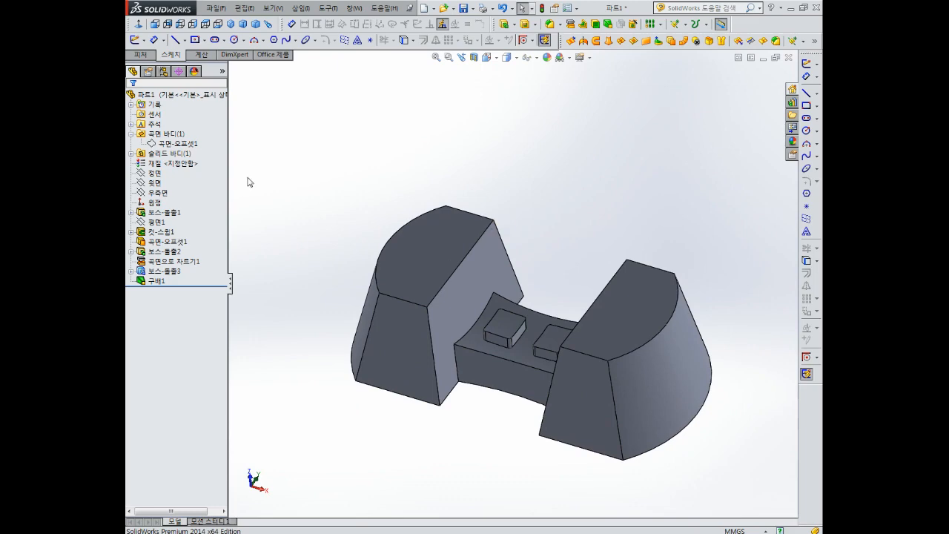
# - Start a new sketch on the top plane (윗면), viewed square-on with the end blocks standing upright
pyautogui.click(156, 183)
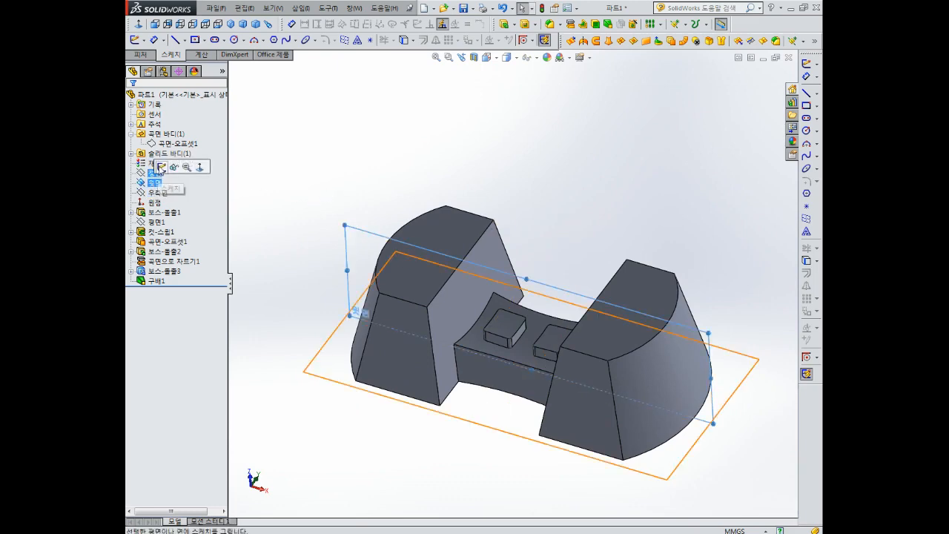
pyautogui.click(161, 167)
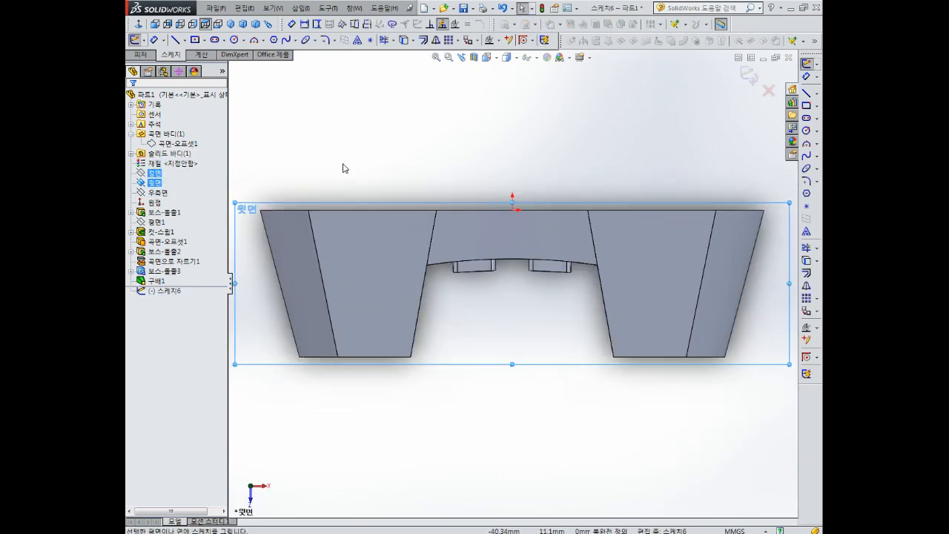
pyautogui.hotkey('ctrl', '8')
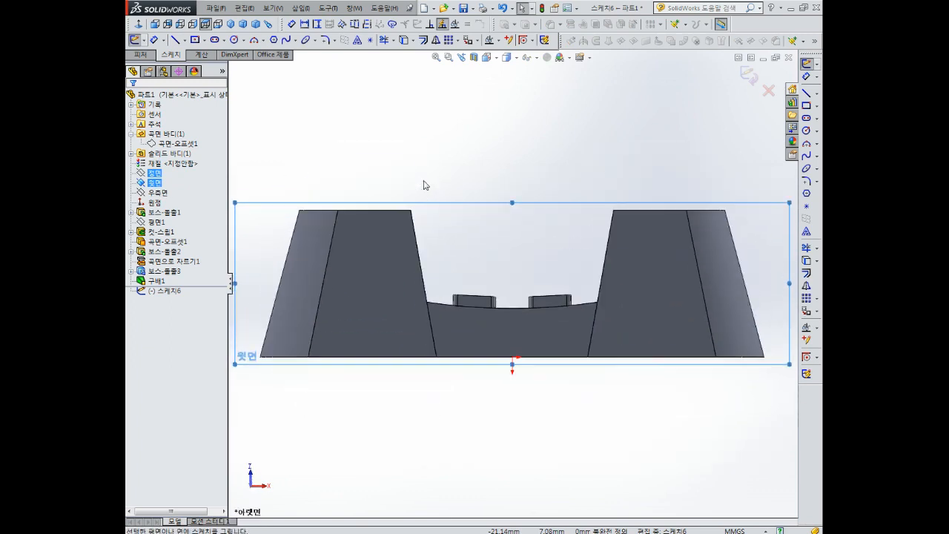
pyautogui.scroll(5, 530, 331)
pyautogui.click(531, 331)
pyautogui.scroll(2, 539, 349)
pyautogui.scroll(-4, 538, 349)
pyautogui.scroll(3, 468, 322)
pyautogui.scroll(-1, 446, 198)
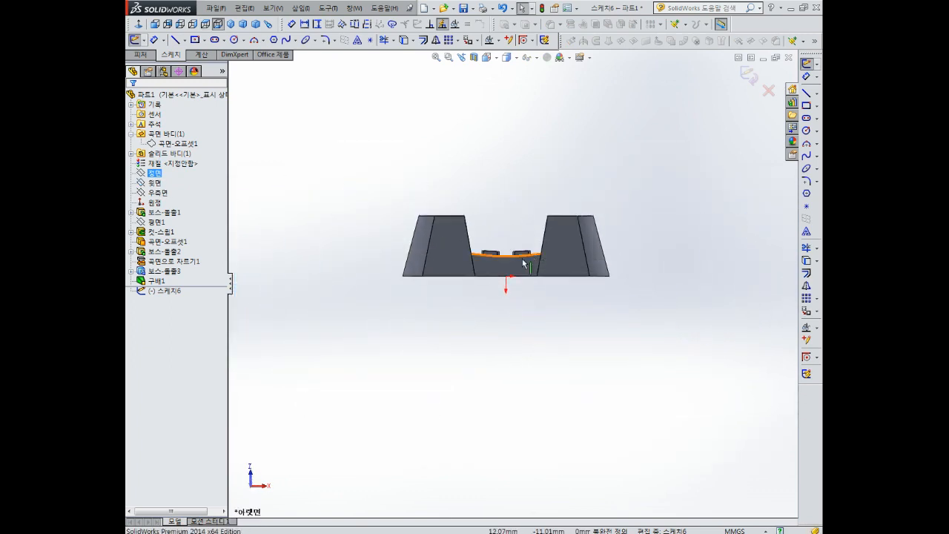
# - Sketch a wide, shallow three-point arc of about 1875 mm radius across both end blocks and past their outer sides
pyautogui.click(810, 145)
pyautogui.click(353, 262)
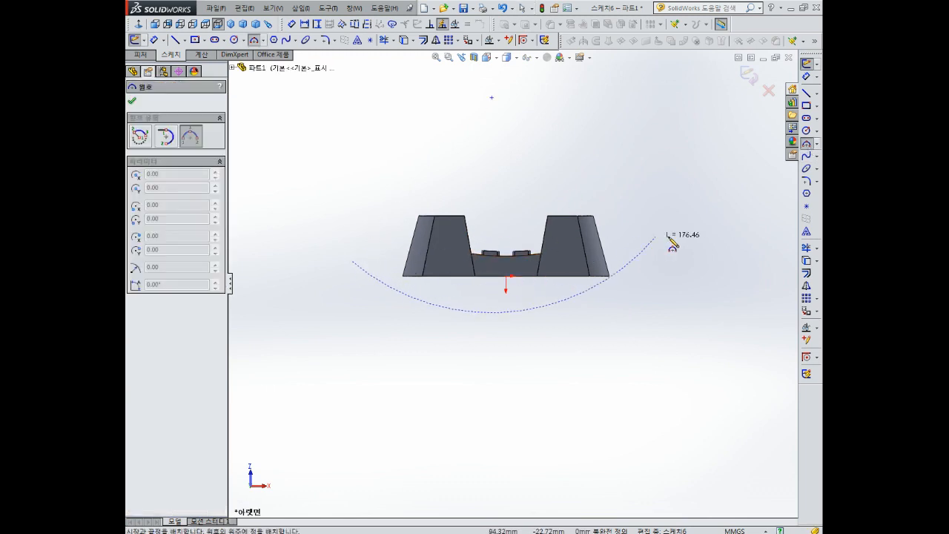
pyautogui.click(712, 257)
pyautogui.click(517, 265)
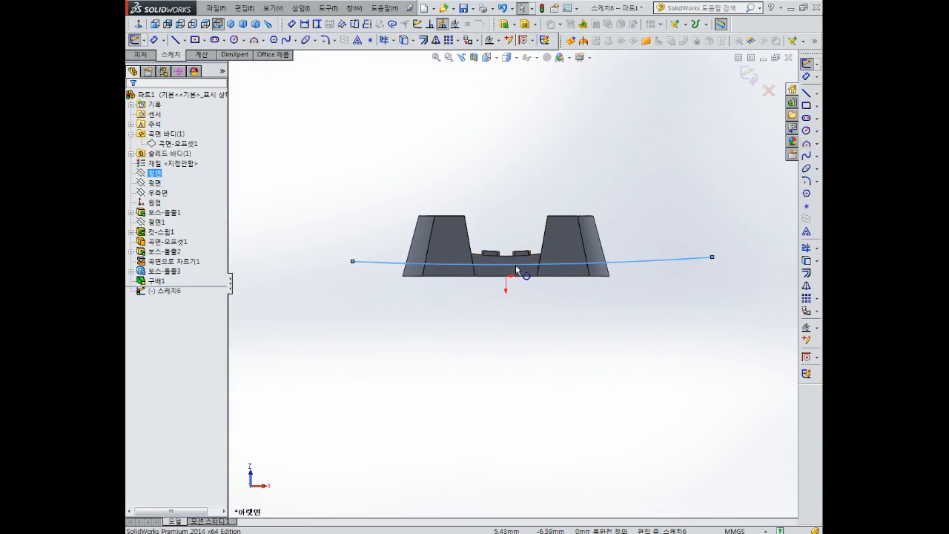
pyautogui.click(666, 262)
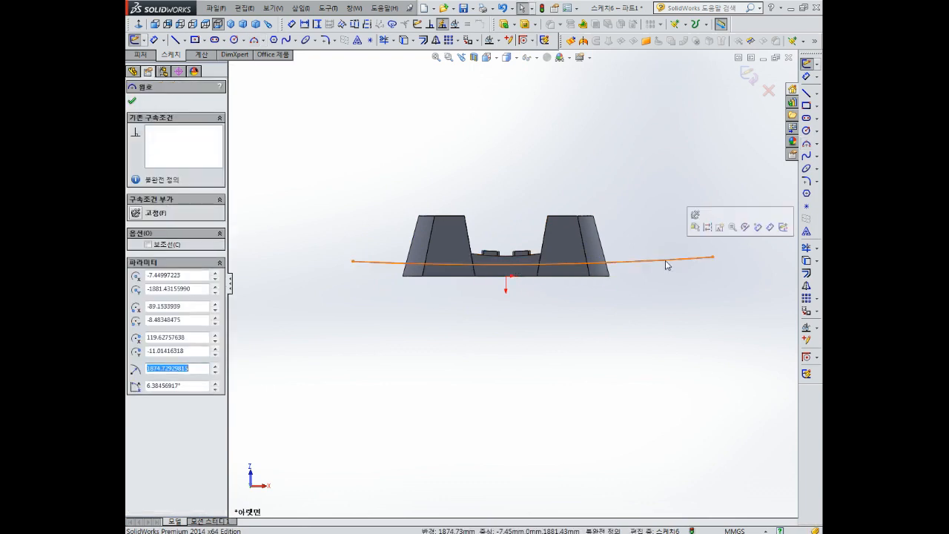
# - Delete the wide shallow arc and sketch an upward-bulging three-point arc across both end blocks, ending just beyond their outer sides
pyautogui.press('Delete')
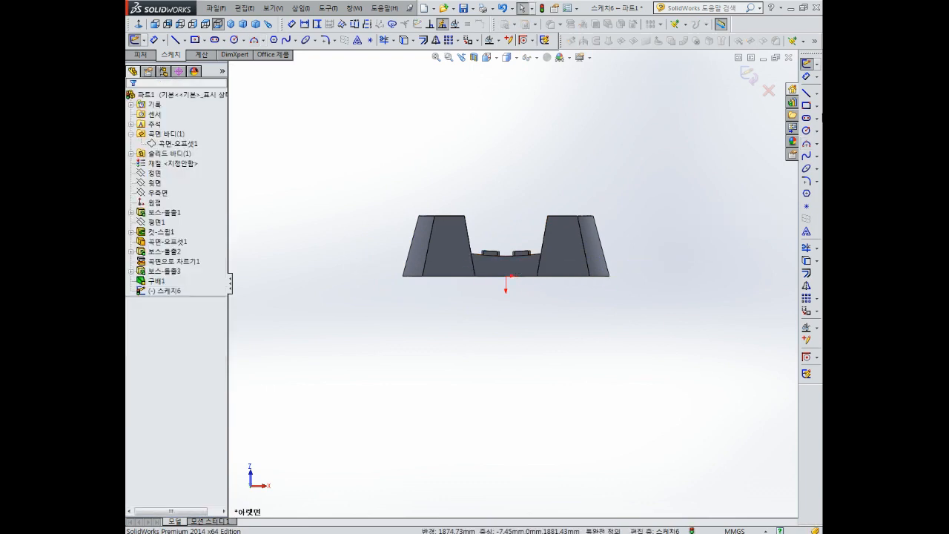
pyautogui.click(807, 145)
pyautogui.click(637, 243)
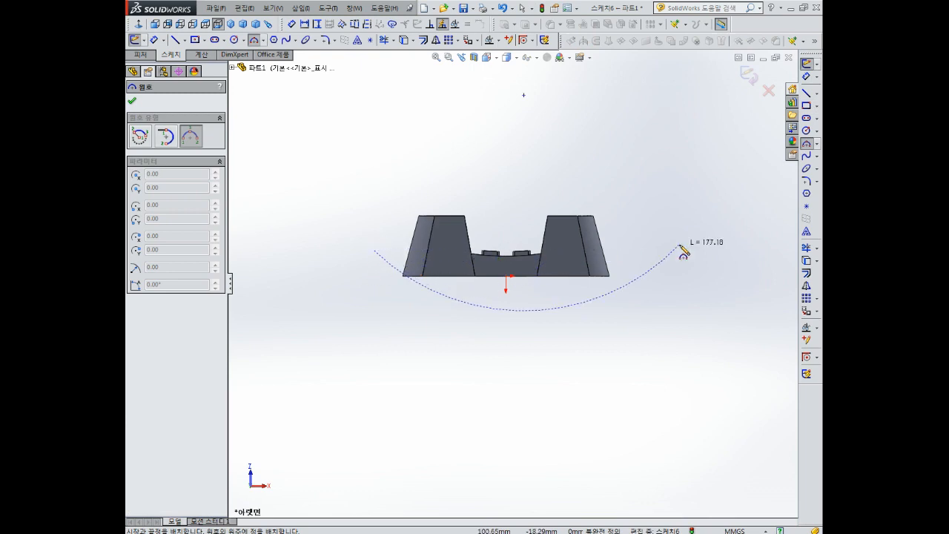
pyautogui.click(497, 224)
pyautogui.press('Escape')
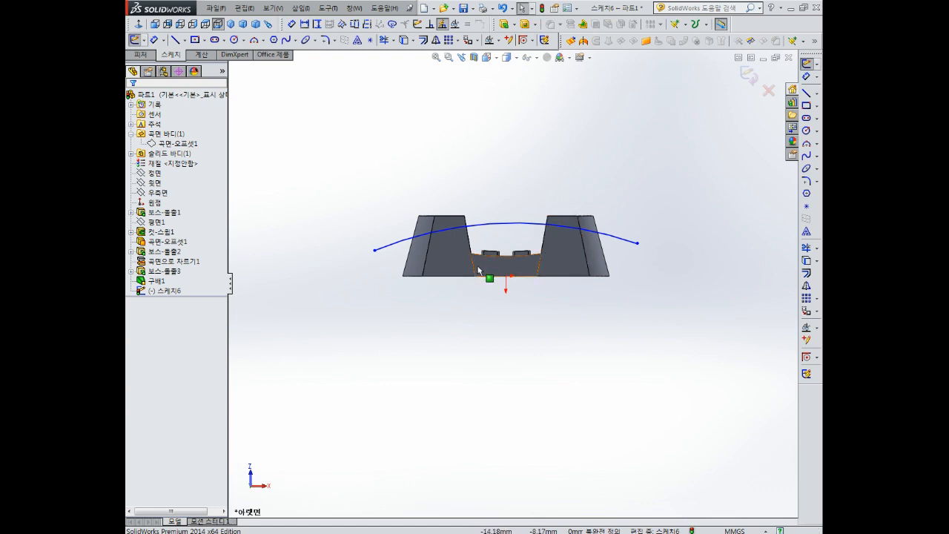
pyautogui.scroll(-4, 449, 260)
pyautogui.scroll(3, 299, 275)
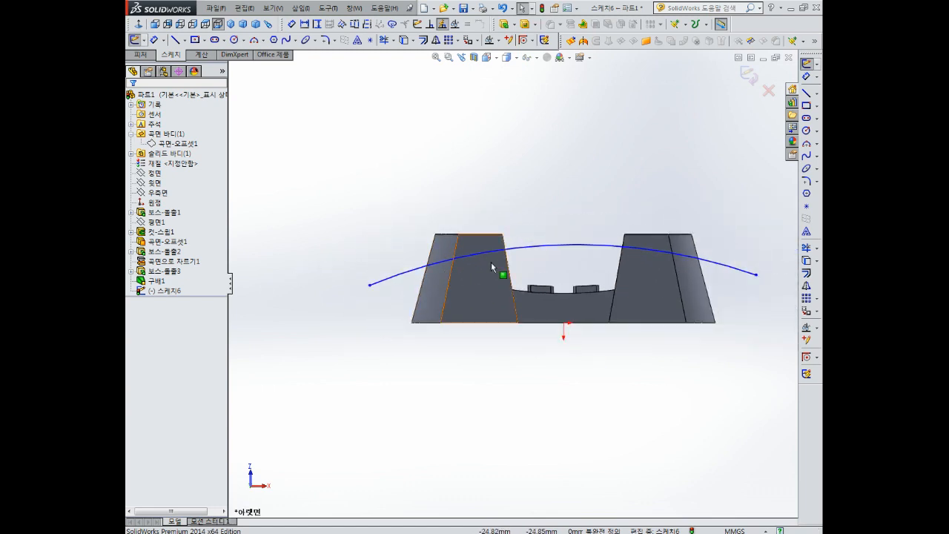
pyautogui.scroll(-2, 572, 271)
pyautogui.scroll(-1, 559, 263)
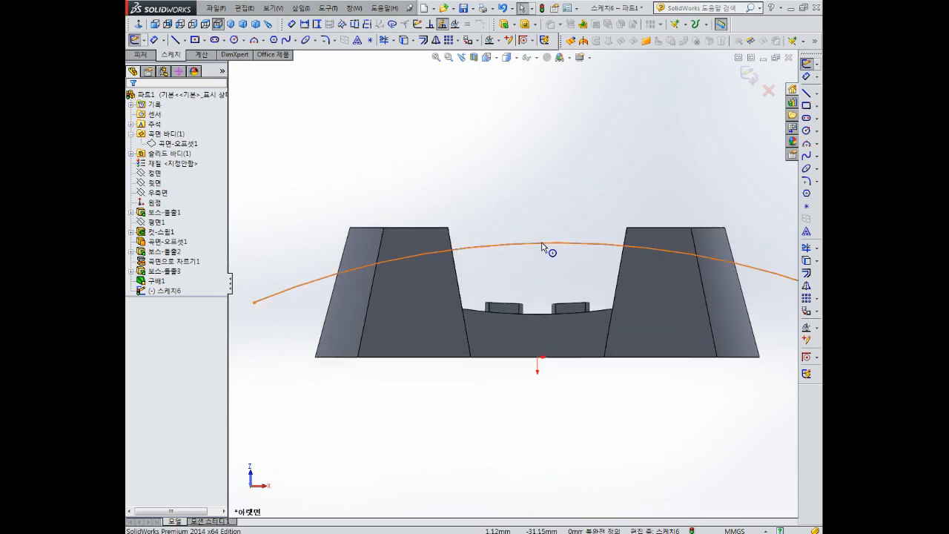
# - Bring the arc's left endpoint closer to the left block and make it coincident with that block's outer silhouette edge
pyautogui.moveTo(253, 304); pyautogui.dragTo(320, 271)
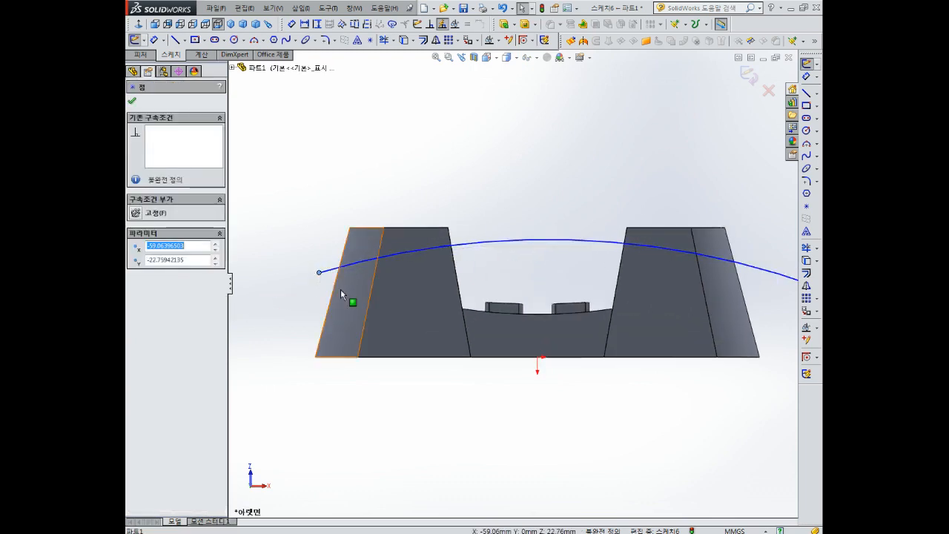
pyautogui.click(469, 298)
pyautogui.scroll(4, 469, 298)
pyautogui.scroll(-4, 378, 296)
pyautogui.scroll(4, 627, 279)
pyautogui.scroll(-4, 660, 286)
pyautogui.scroll(4, 697, 282)
pyautogui.scroll(-4, 617, 286)
pyautogui.scroll(2, 378, 281)
pyautogui.scroll(-3, 345, 275)
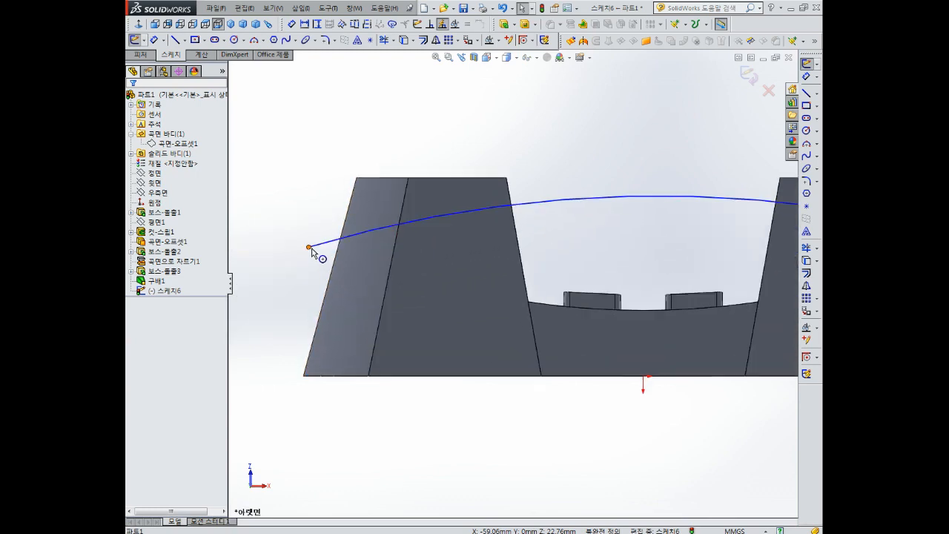
pyautogui.click(310, 248)
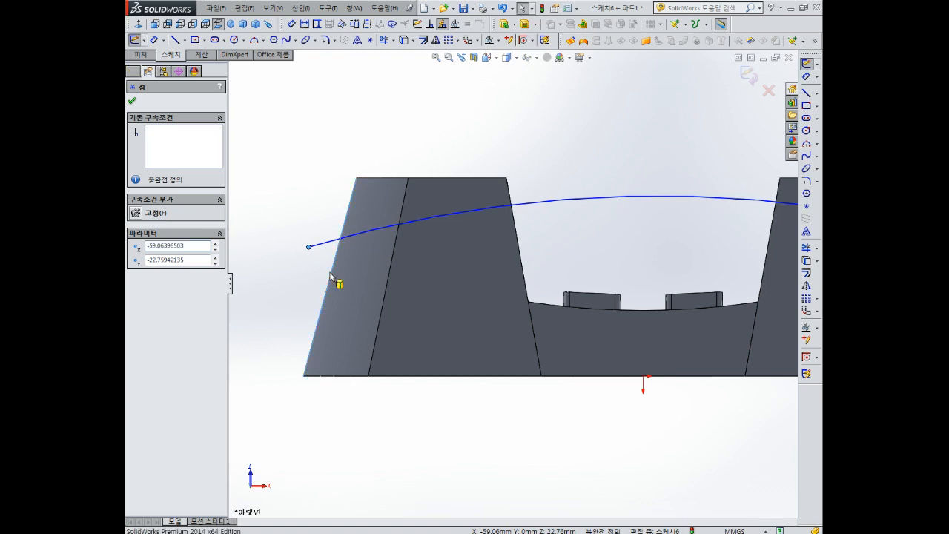
pyautogui.keyDown('ctrl'); pyautogui.click(334, 276); pyautogui.keyUp('ctrl')
pyautogui.click(137, 290)
pyautogui.scroll(5, 393, 271)
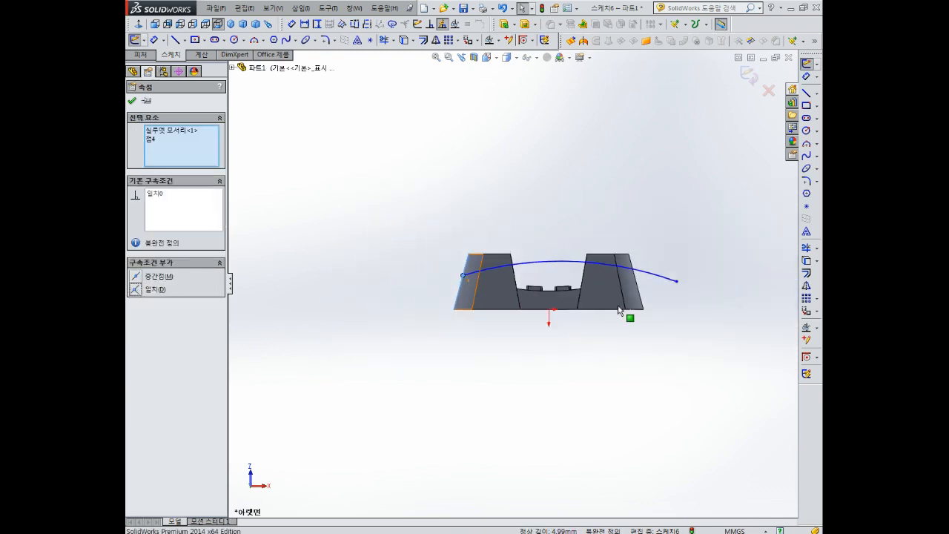
# - Make the arc's right endpoint coincident with the outer silhouette edge of the right end block
pyautogui.click(767, 310)
pyautogui.scroll(-4, 764, 304)
pyautogui.click(537, 275)
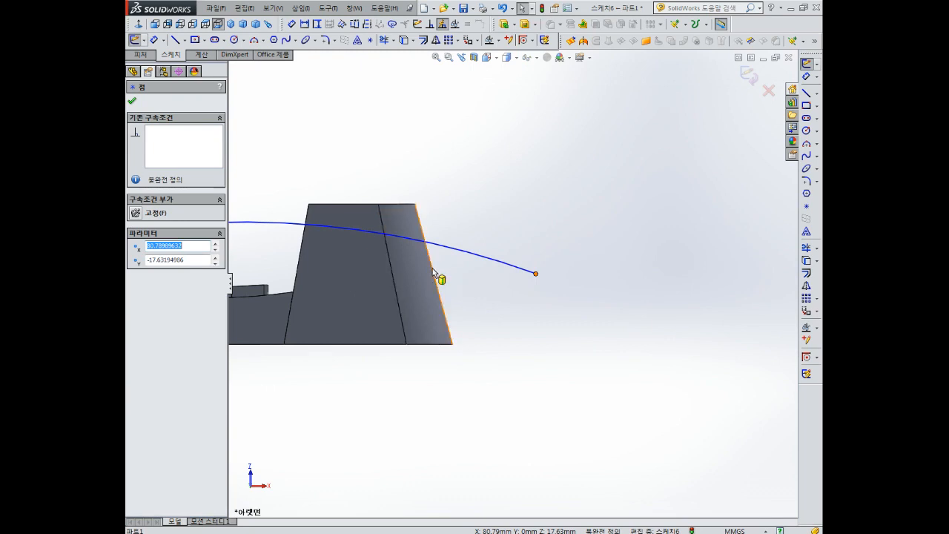
pyautogui.keyDown('ctrl'); pyautogui.click(434, 273); pyautogui.keyUp('ctrl')
pyautogui.click(138, 291)
pyautogui.scroll(6, 239, 272)
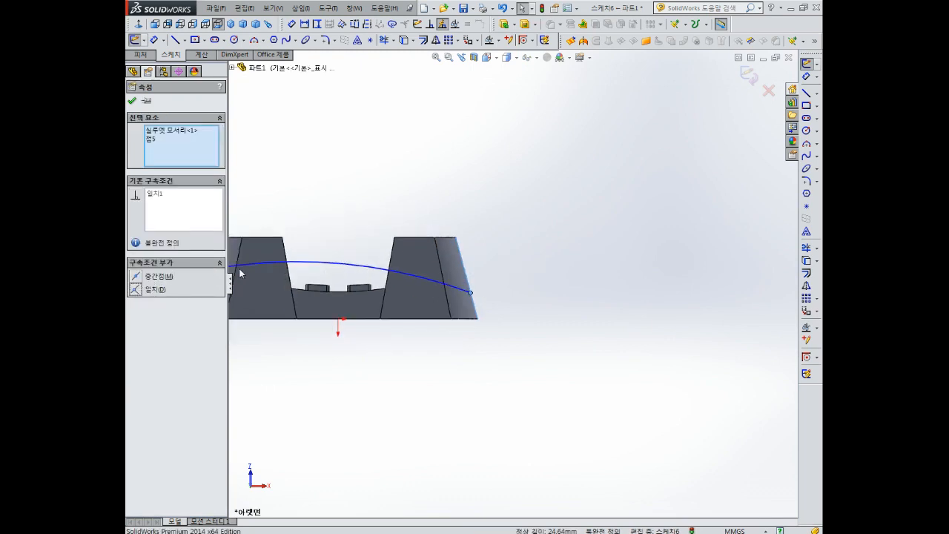
pyautogui.scroll(-7, 371, 281)
pyautogui.scroll(4, 445, 315)
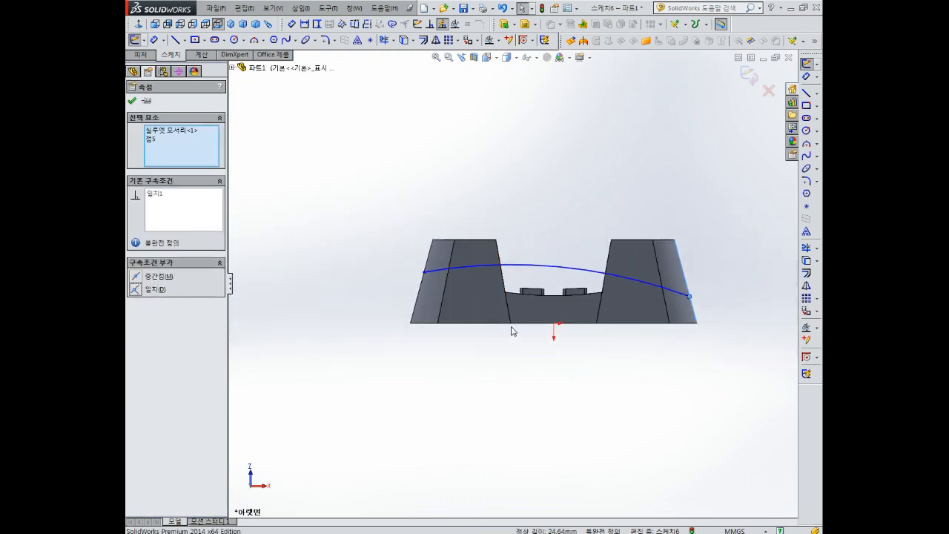
pyautogui.click(515, 332)
# - Dimension each arc endpoint at a height of 27 mm above the bottom outer corner of its end block
pyautogui.moveTo(548, 190); pyautogui.dragTo(549, 157, button='right')
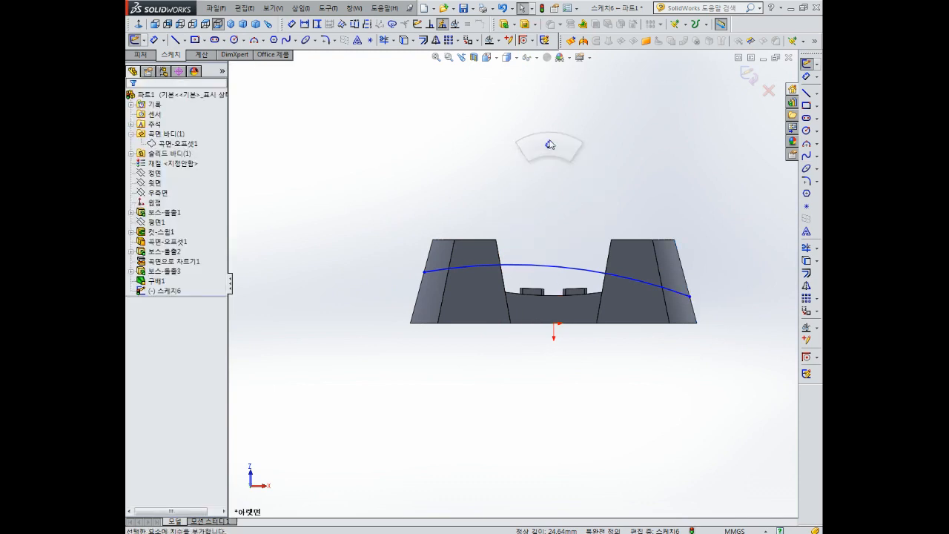
pyautogui.click(424, 273)
pyautogui.click(412, 324)
pyautogui.click(379, 303)
pyautogui.press('Return')
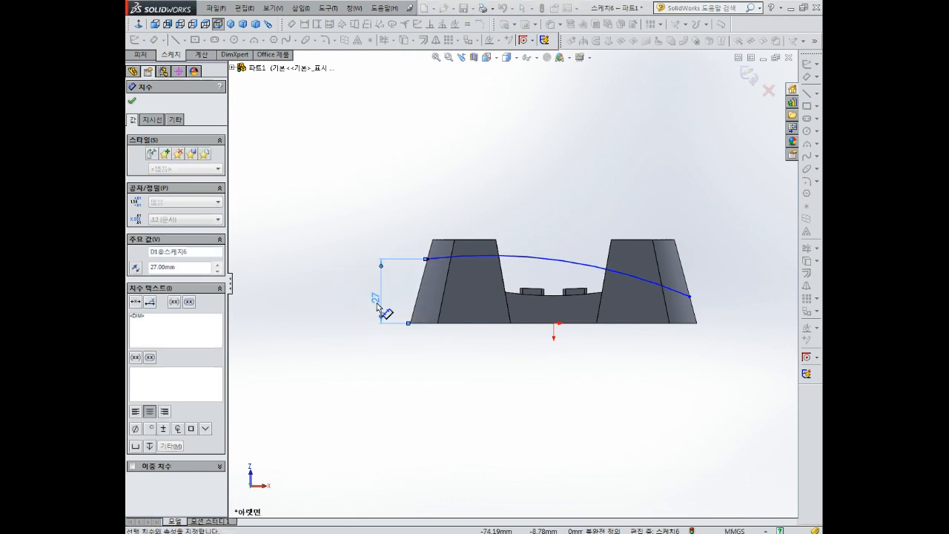
pyautogui.click(693, 298)
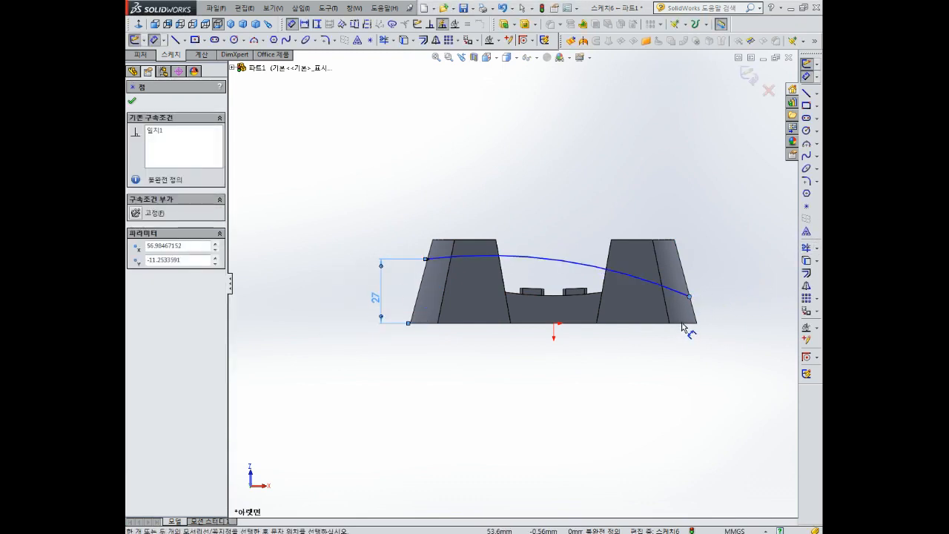
pyautogui.click(697, 324)
pyautogui.click(731, 304)
pyautogui.write('27')
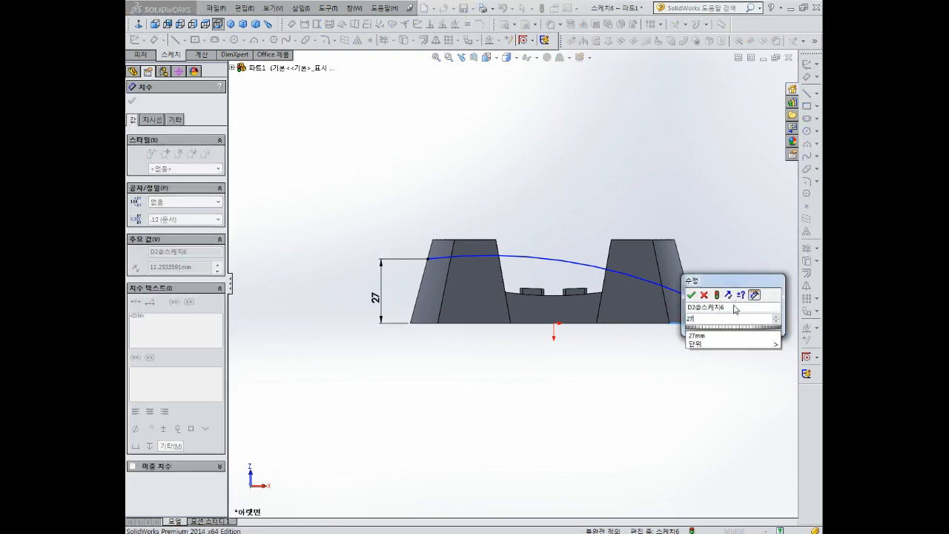
pyautogui.press('Return')
# - Dimension the arc's radius as 400 mm
pyautogui.click(537, 245)
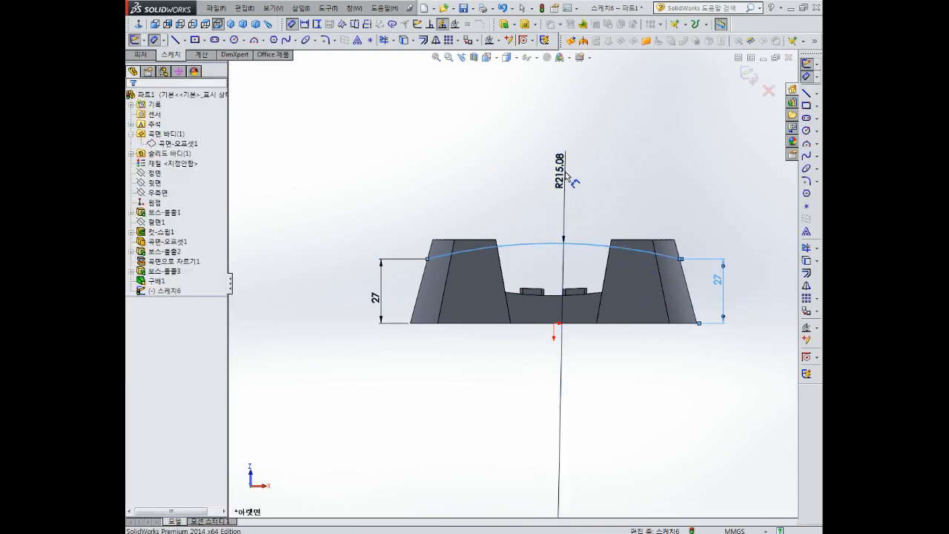
pyautogui.click(564, 171)
pyautogui.write('400')
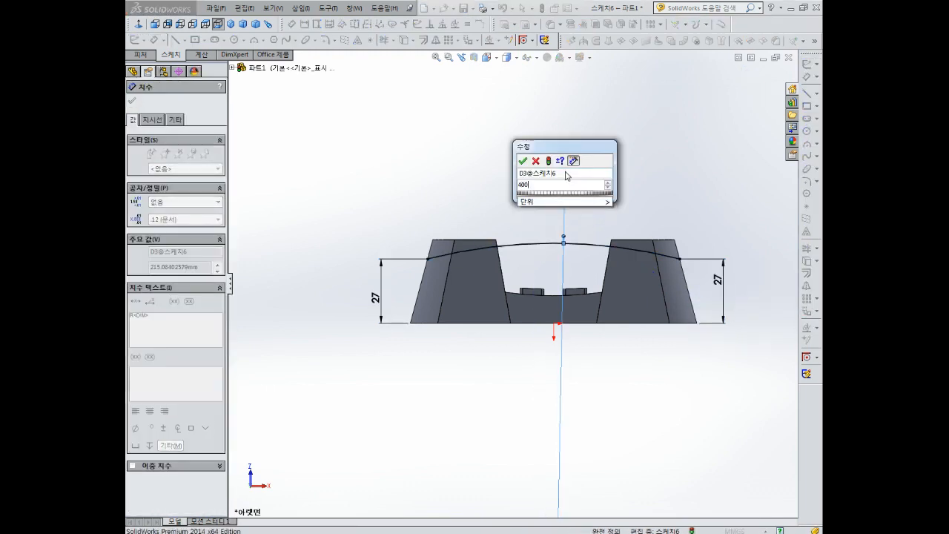
pyautogui.press('Return')
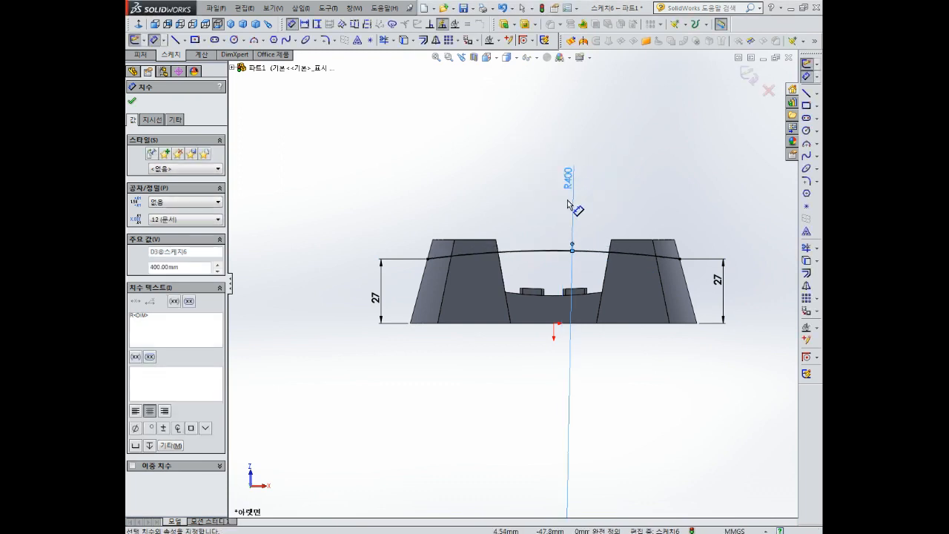
pyautogui.press('Escape')
pyautogui.scroll(3, 617, 358)
pyautogui.scroll(-2, 589, 366)
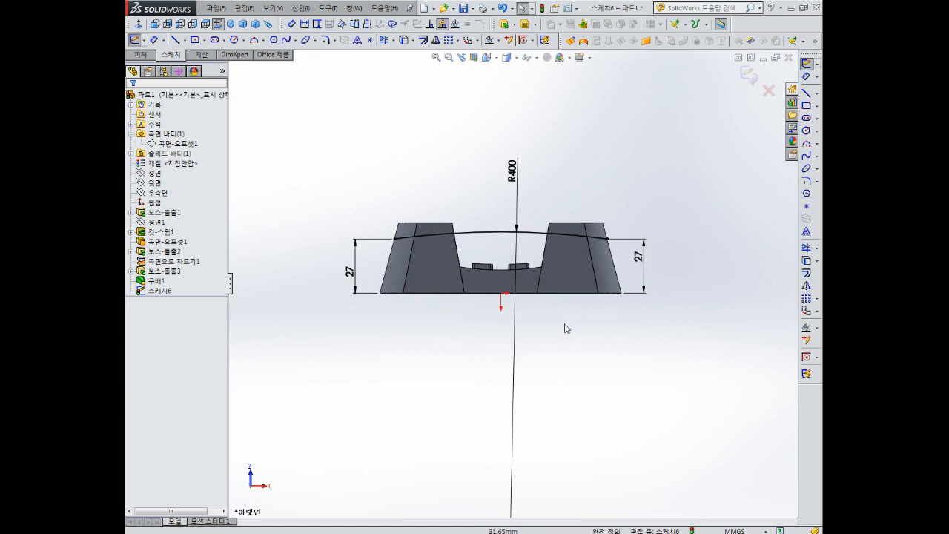
pyautogui.scroll(-3, 541, 298)
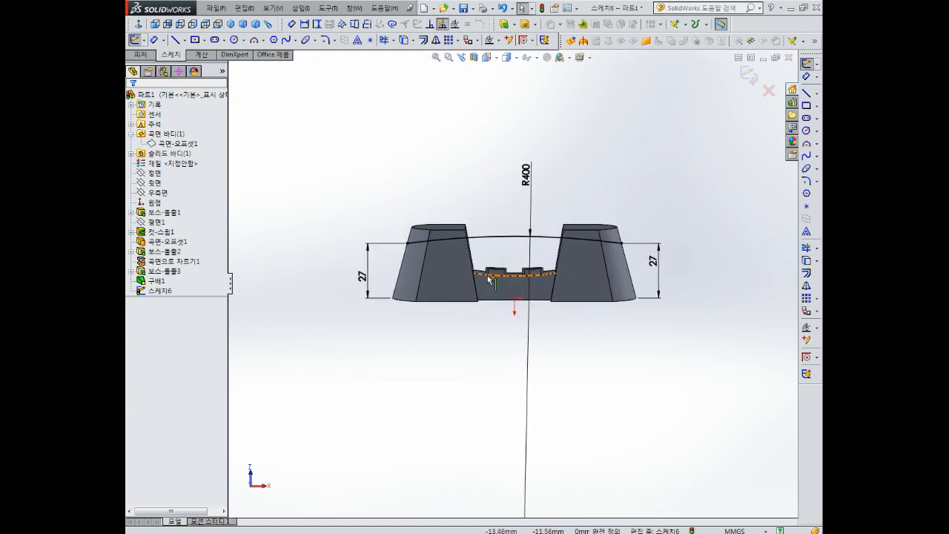
pyautogui.click(805, 97)
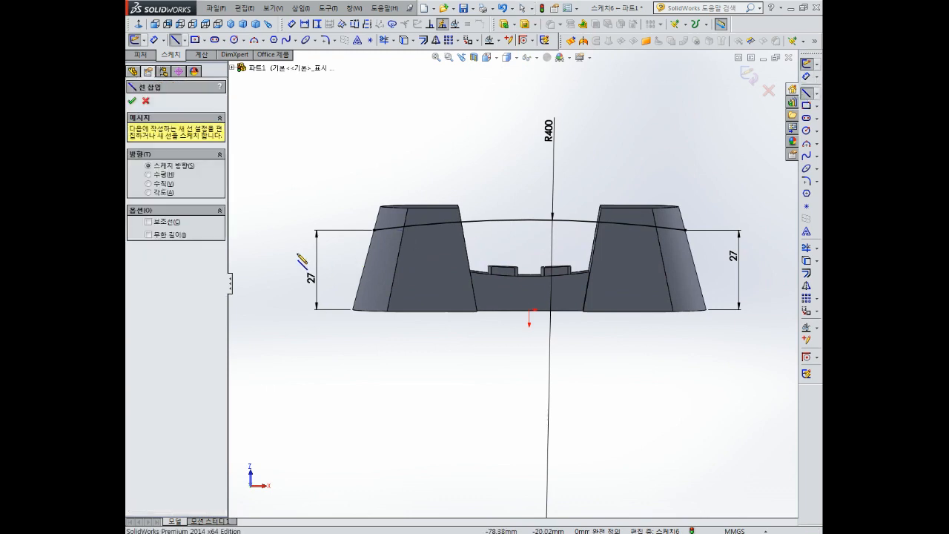
pyautogui.click(330, 220)
pyautogui.click(339, 270)
pyautogui.press('Escape')
pyautogui.press('Escape')
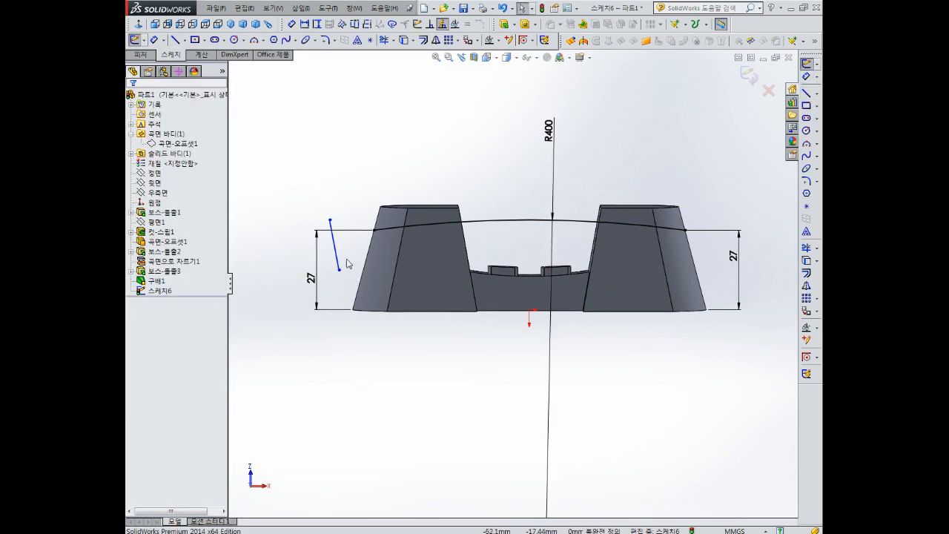
pyautogui.click(337, 252)
pyautogui.press('Delete')
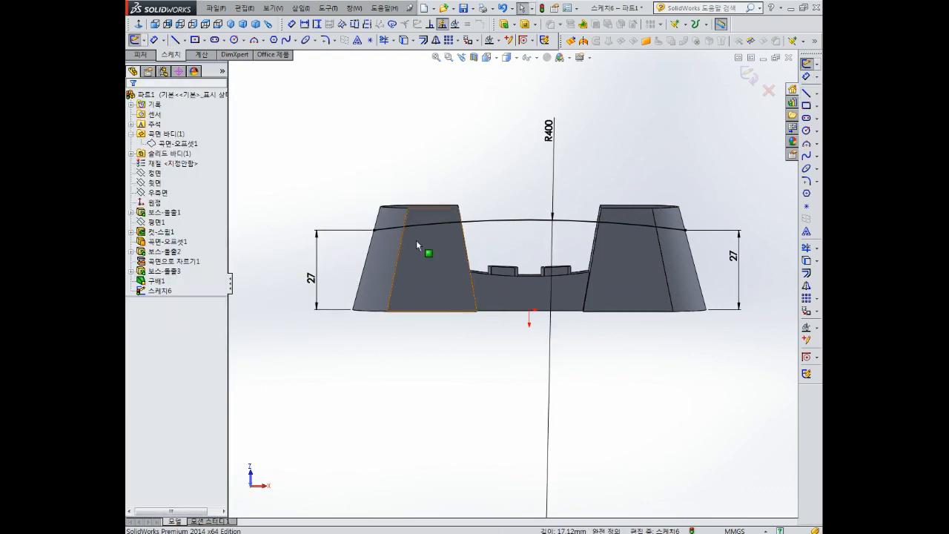
# - Finish the arc sketch and return to the part
pyautogui.click(440, 281)
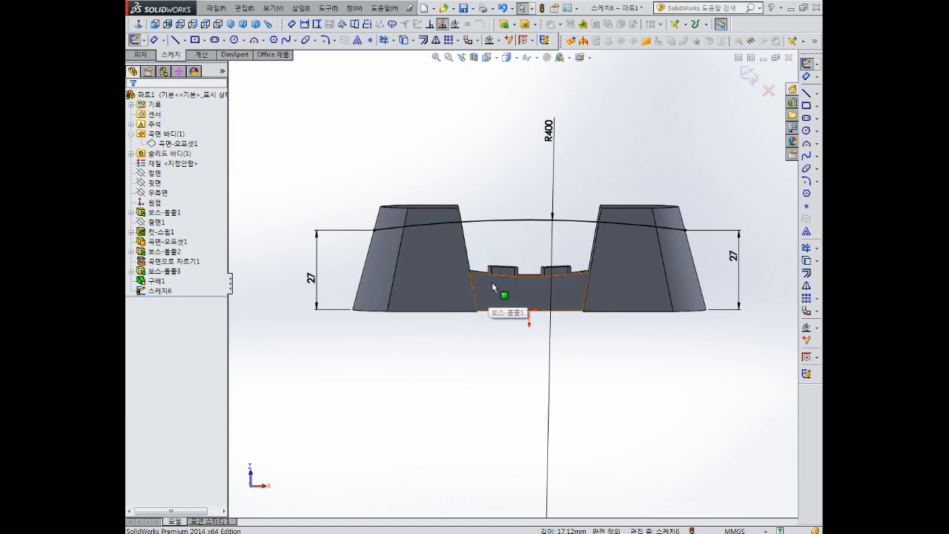
pyautogui.scroll(4, 537, 332)
pyautogui.moveTo(529, 309); pyautogui.dragTo(539, 234, button='middle')
pyautogui.click(748, 75)
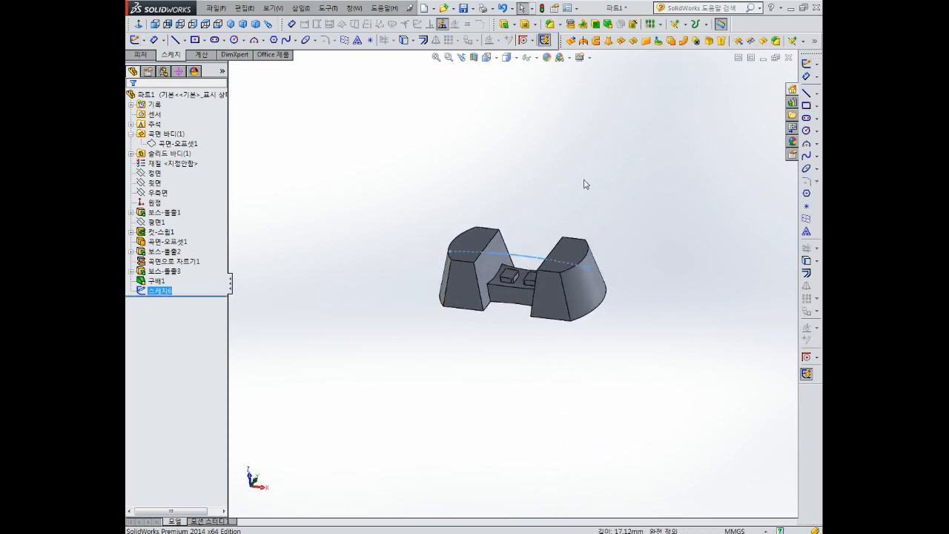
# - Create a reference plane parallel to the right plane (우측면) through the arc's endpoint on the right block's outer side
pyautogui.scroll(-5, 566, 213)
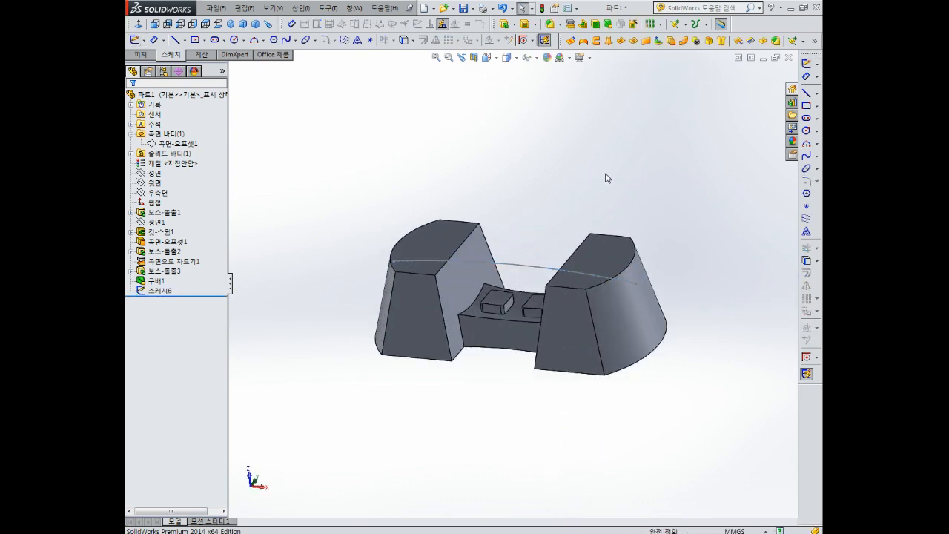
pyautogui.click(682, 25)
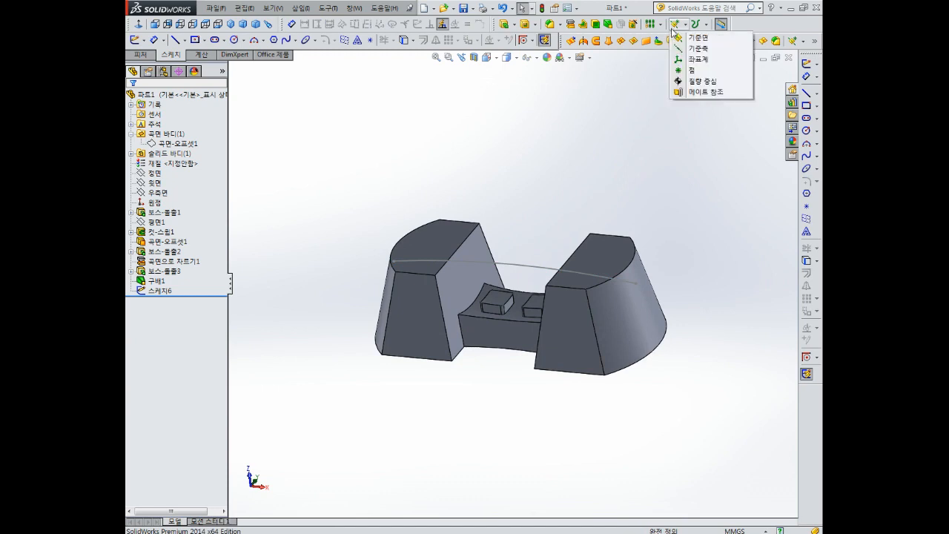
pyautogui.click(698, 34)
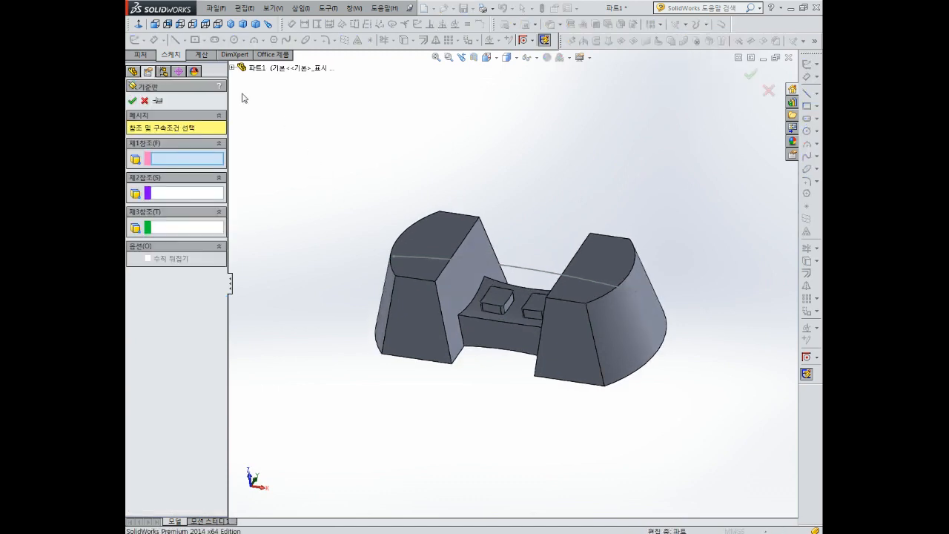
pyautogui.click(232, 68)
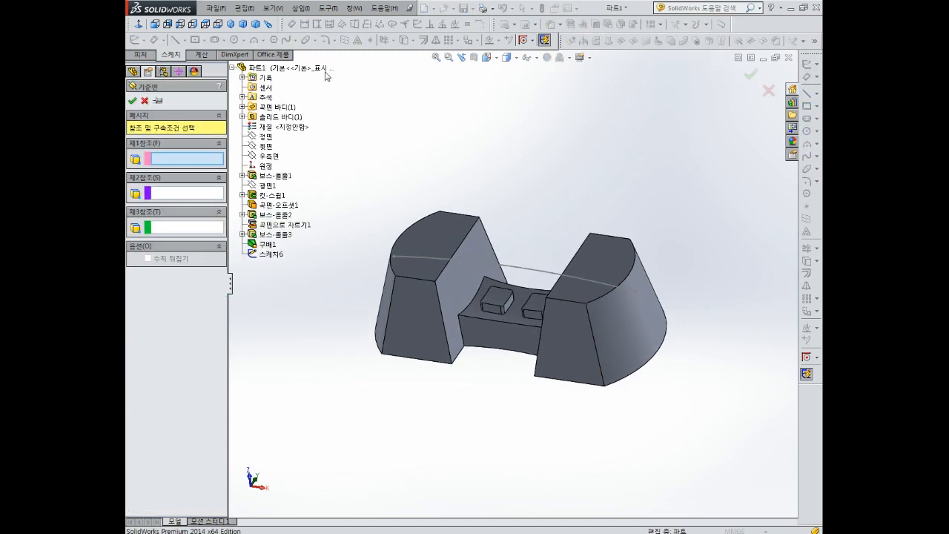
pyautogui.click(268, 155)
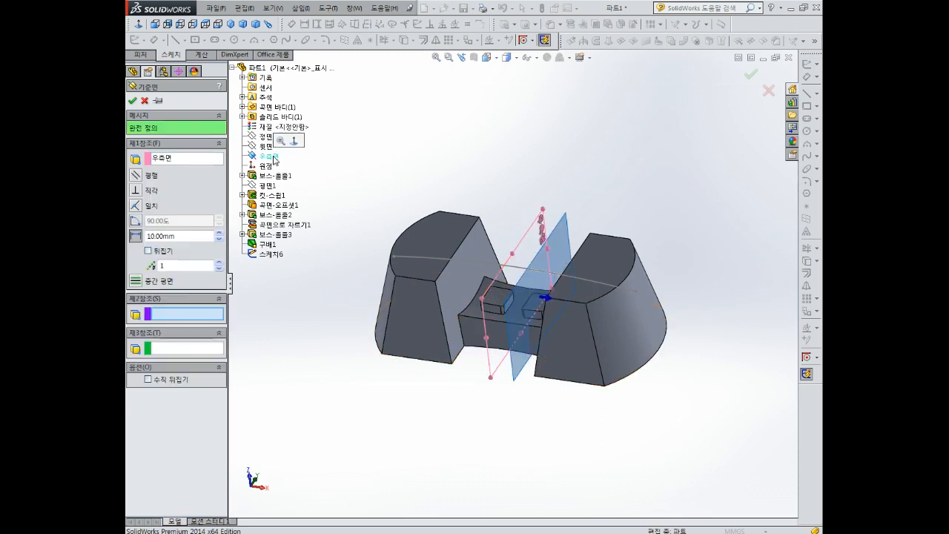
pyautogui.moveTo(575, 163); pyautogui.dragTo(625, 229, button='middle')
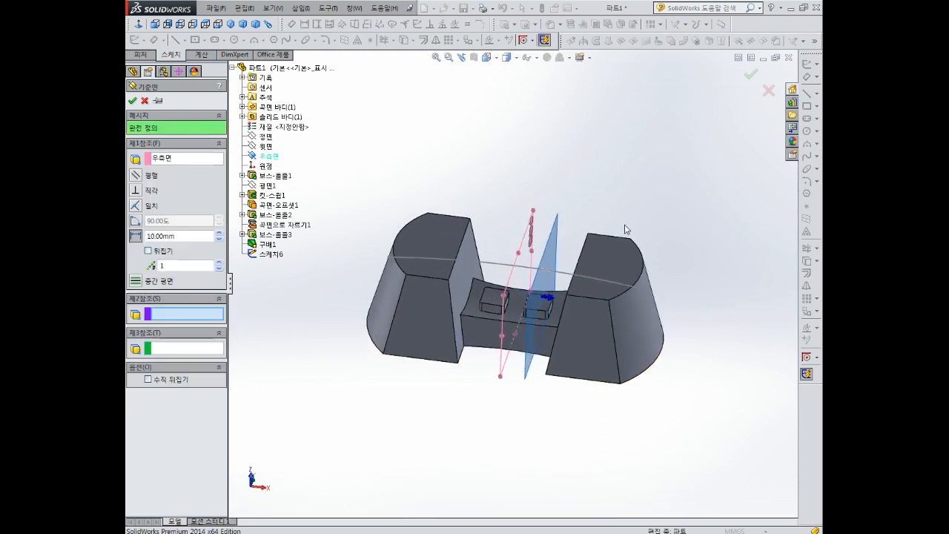
pyautogui.click(641, 282)
pyautogui.moveTo(666, 268)
pyautogui.mouseDown(button='middle')
pyautogui.moveTo(687, 211)
pyautogui.moveTo(668, 216)
pyautogui.mouseUp(button='middle')
pyautogui.click(133, 103)
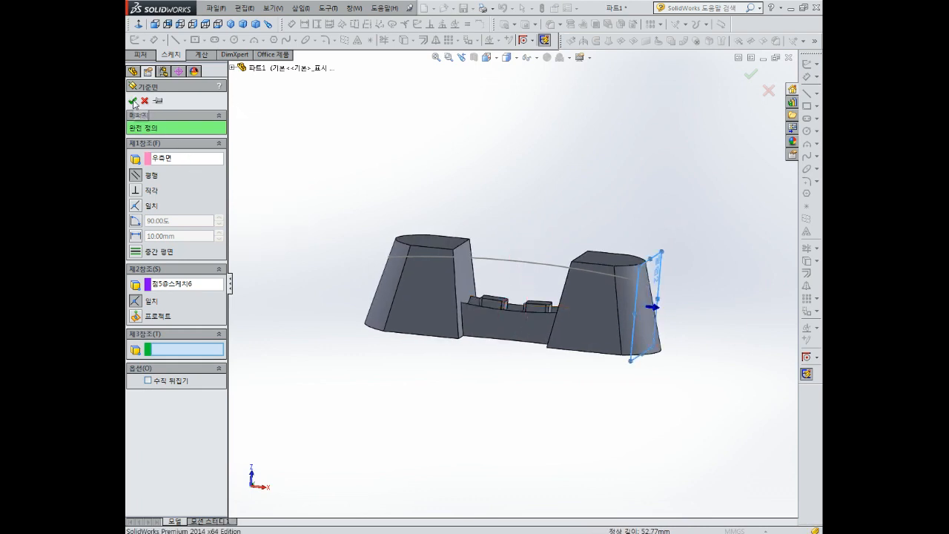
# - Open a new sketch on the reference plane at the outer side of the right block
pyautogui.moveTo(574, 163); pyautogui.dragTo(618, 207, button='middle')
pyautogui.scroll(-3, 650, 368)
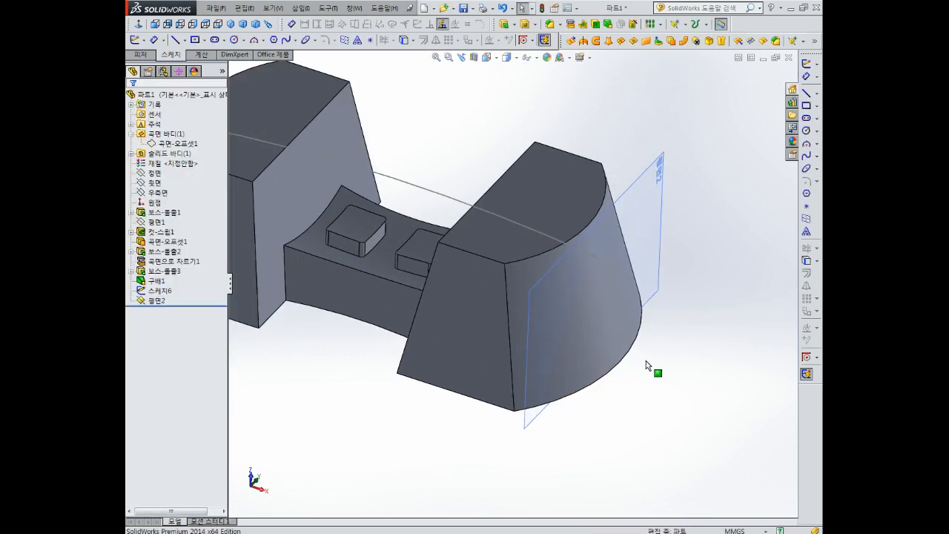
pyautogui.scroll(3, 649, 365)
pyautogui.click(458, 230)
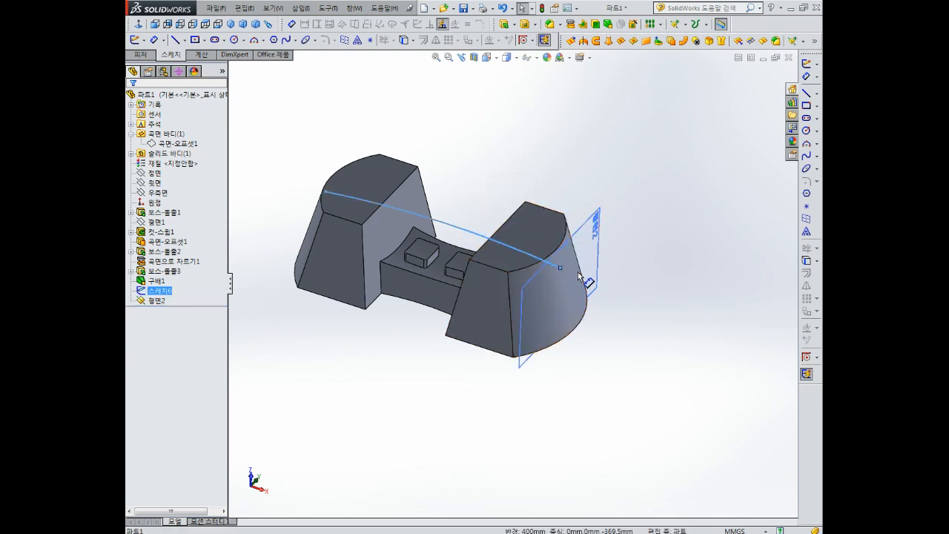
pyautogui.click(629, 237)
pyautogui.moveTo(627, 240); pyautogui.dragTo(620, 239, button='middle')
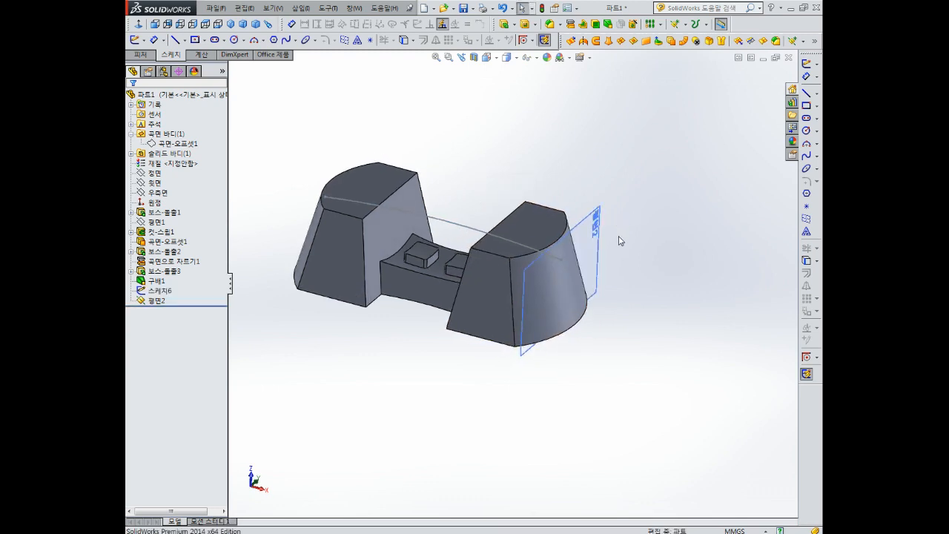
pyautogui.click(597, 232)
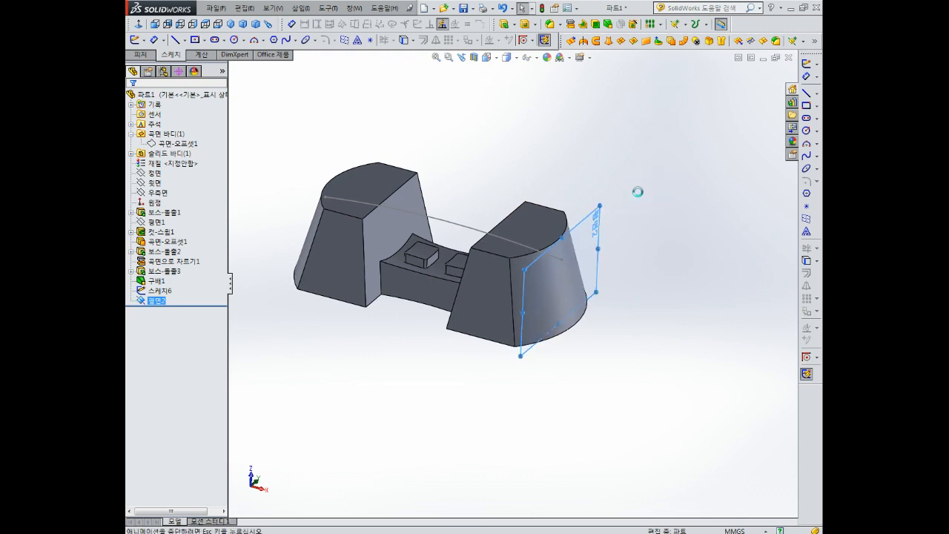
pyautogui.click(637, 199)
pyautogui.scroll(6, 583, 230)
pyautogui.moveTo(586, 231)
pyautogui.mouseDown(button='middle')
pyautogui.moveTo(633, 255)
pyautogui.moveTo(594, 270)
pyautogui.moveTo(563, 237)
pyautogui.moveTo(566, 251)
pyautogui.mouseUp(button='middle')
pyautogui.moveTo(553, 314); pyautogui.dragTo(566, 341, button='middle')
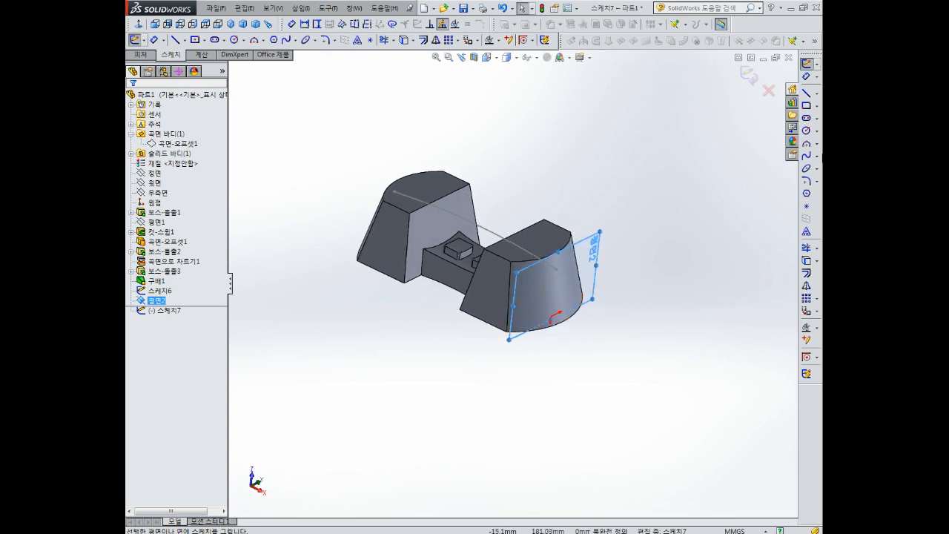
# - Sketch an upward-bulging three-point arc across the right block with a radius of about 118 mm
pyautogui.click(806, 143)
pyautogui.click(470, 351)
pyautogui.click(663, 261)
pyautogui.click(568, 259)
pyautogui.press('Escape')
pyautogui.scroll(4, 569, 283)
pyautogui.scroll(-5, 569, 283)
pyautogui.scroll(3, 498, 298)
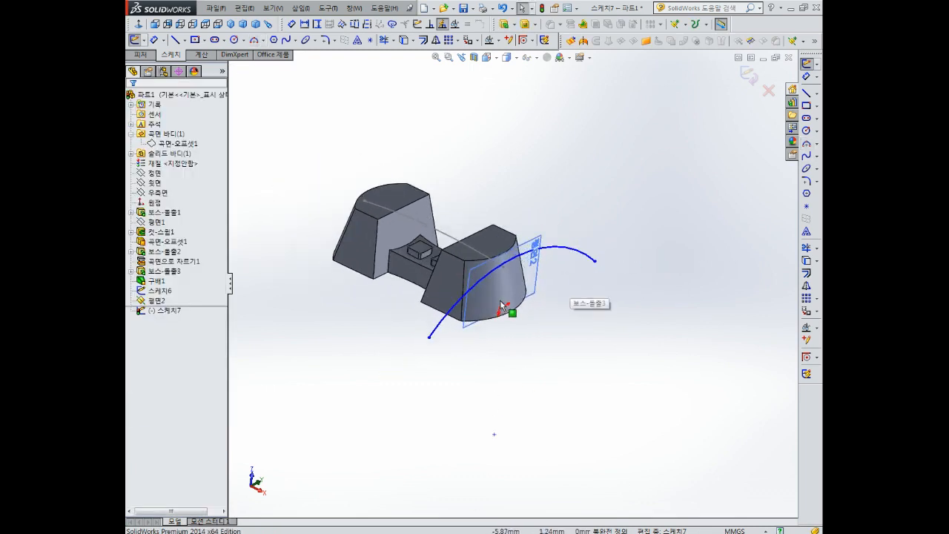
# - Make the new arc coincident with the outer endpoint of the R400 arc
pyautogui.scroll(-3, 502, 304)
pyautogui.scroll(3, 522, 263)
pyautogui.scroll(-2, 518, 256)
pyautogui.scroll(-2, 519, 258)
pyautogui.click(518, 301)
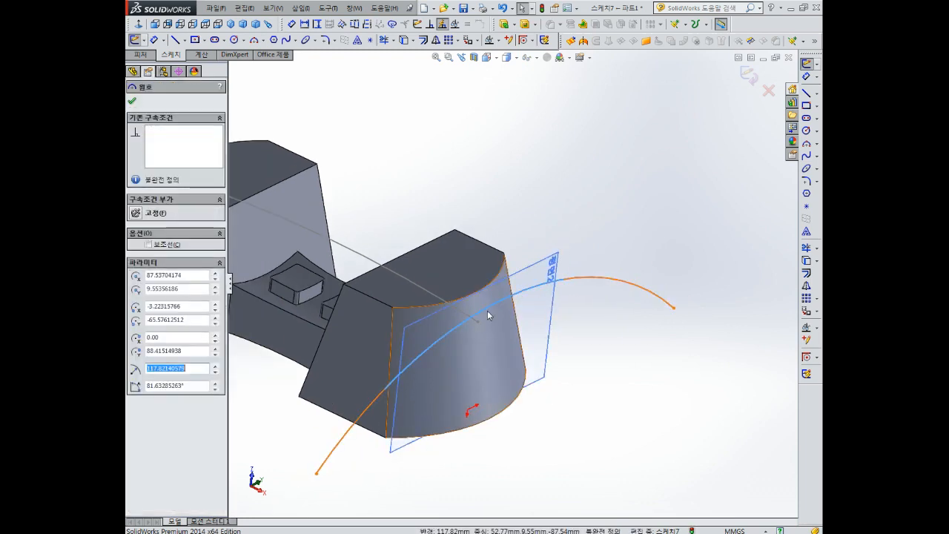
pyautogui.keyDown('ctrl'); pyautogui.click(297, 332); pyautogui.keyUp('ctrl')
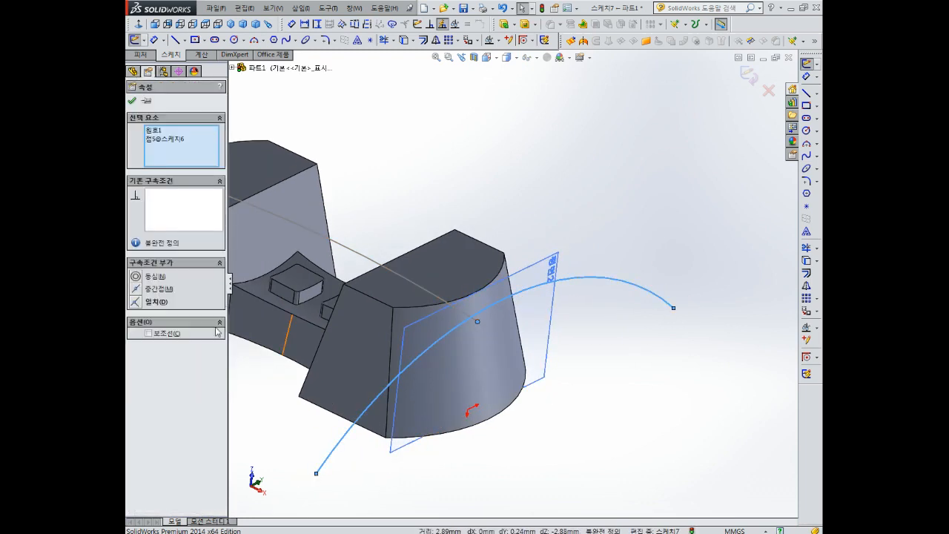
pyautogui.scroll(5, 460, 356)
pyautogui.click(494, 378)
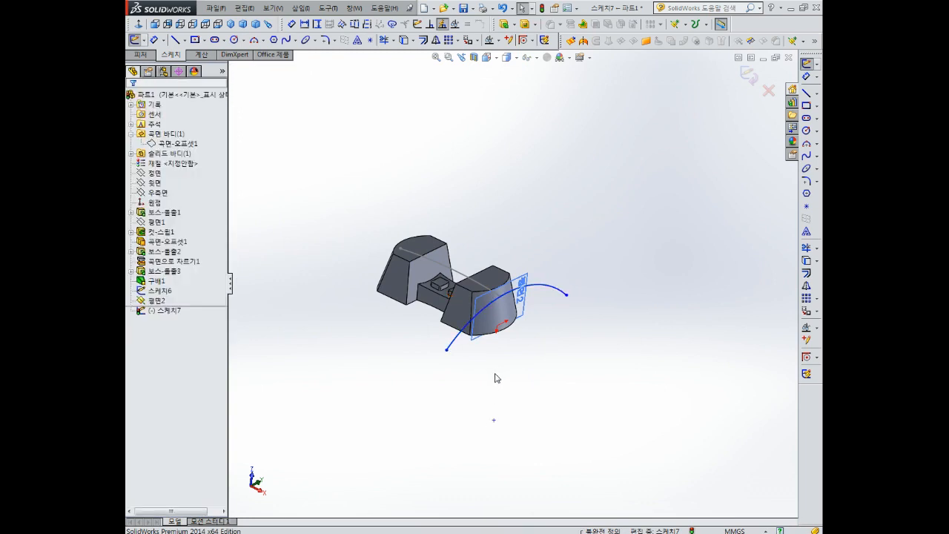
# - Align the new arc's center vertically with the endpoint of the R400 arc
pyautogui.click(501, 297)
pyautogui.keyDown('ctrl'); pyautogui.click(494, 419); pyautogui.keyUp('ctrl')
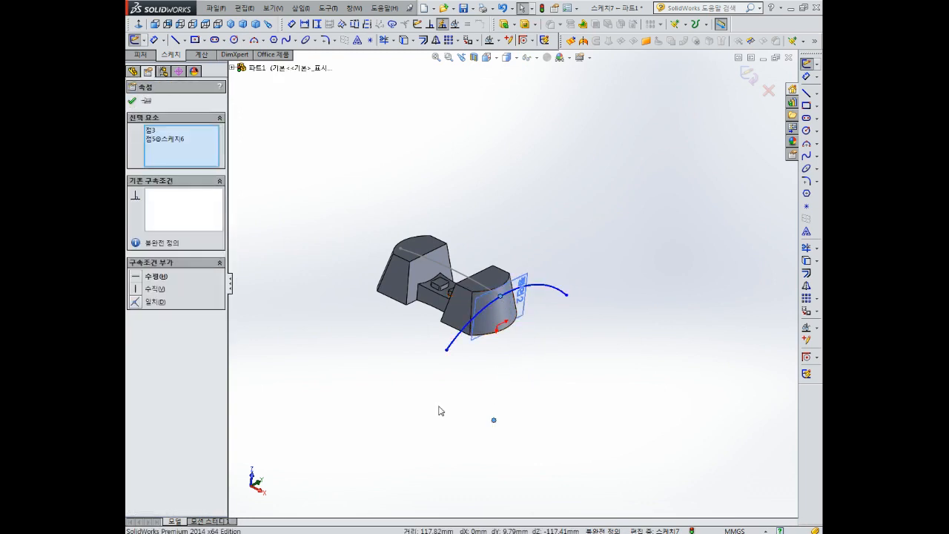
pyautogui.click(139, 278)
pyautogui.click(286, 295)
pyautogui.scroll(4, 495, 307)
pyautogui.scroll(-4, 474, 325)
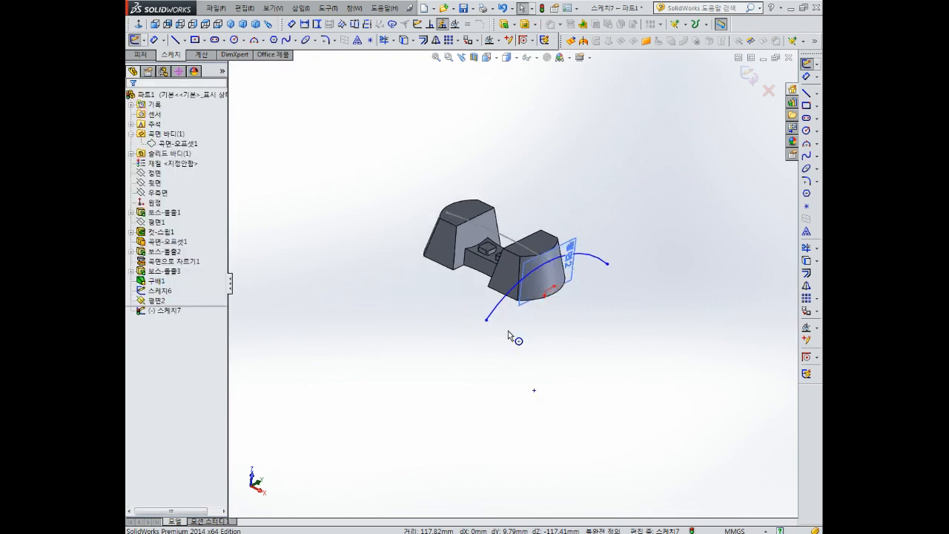
# - Dimension the new arc's radius as 70 mm
pyautogui.scroll(-3, 572, 317)
pyautogui.moveTo(594, 241); pyautogui.dragTo(598, 216, button='right')
pyautogui.click(603, 202)
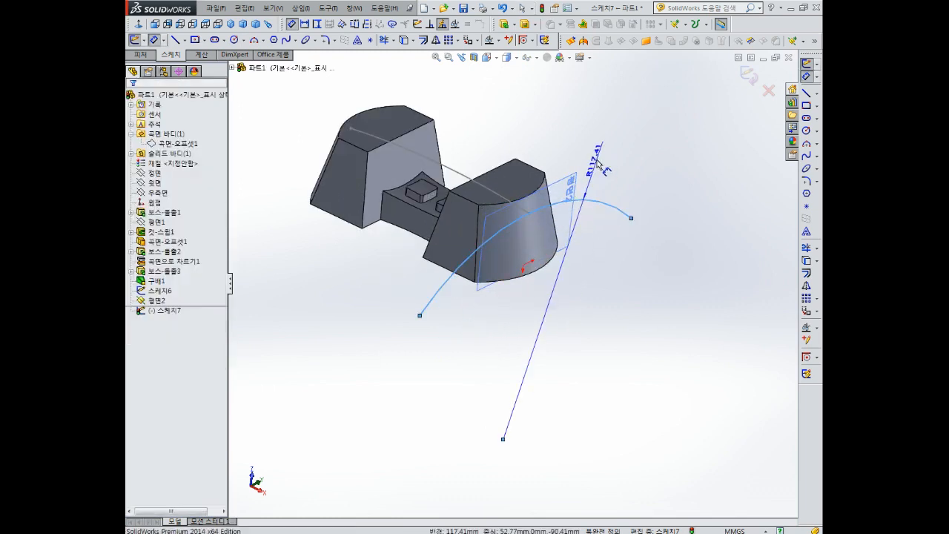
pyautogui.click(592, 159)
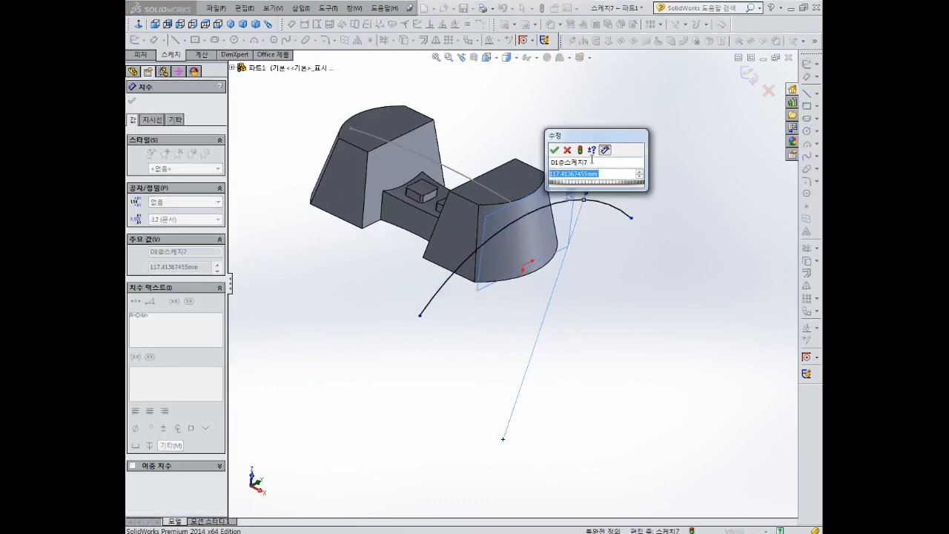
pyautogui.write('70')
pyautogui.press('Return')
pyautogui.press('Escape')
# - Pull in both free ends of the R70 arc to roughly the block's width and finish the sketch
pyautogui.moveTo(630, 173); pyautogui.dragTo(546, 191, button='middle')
pyautogui.click(548, 189)
pyautogui.moveTo(546, 186); pyautogui.dragTo(536, 178)
pyautogui.moveTo(351, 216); pyautogui.dragTo(360, 202)
pyautogui.press('Escape')
pyautogui.moveTo(362, 202); pyautogui.dragTo(467, 249, button='middle')
pyautogui.scroll(-6, 467, 252)
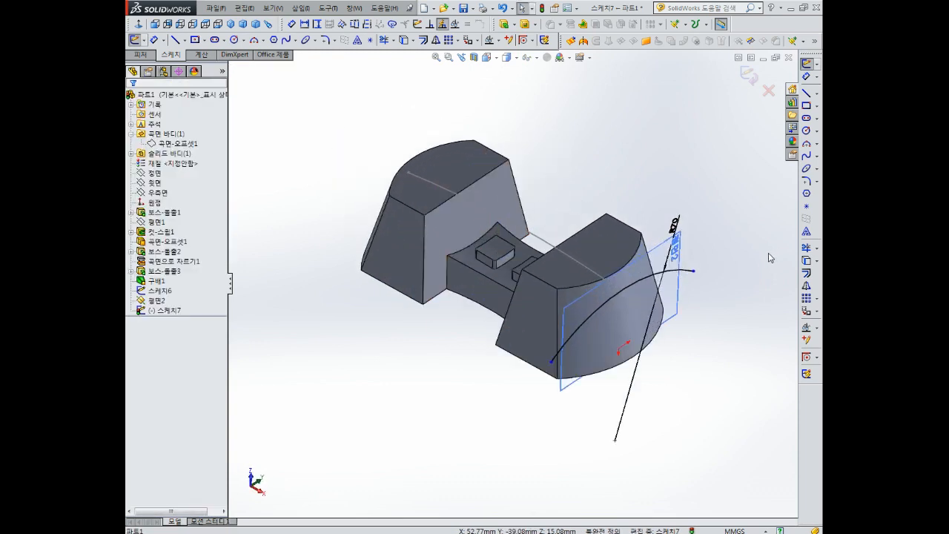
pyautogui.moveTo(757, 256); pyautogui.dragTo(753, 240, button='middle')
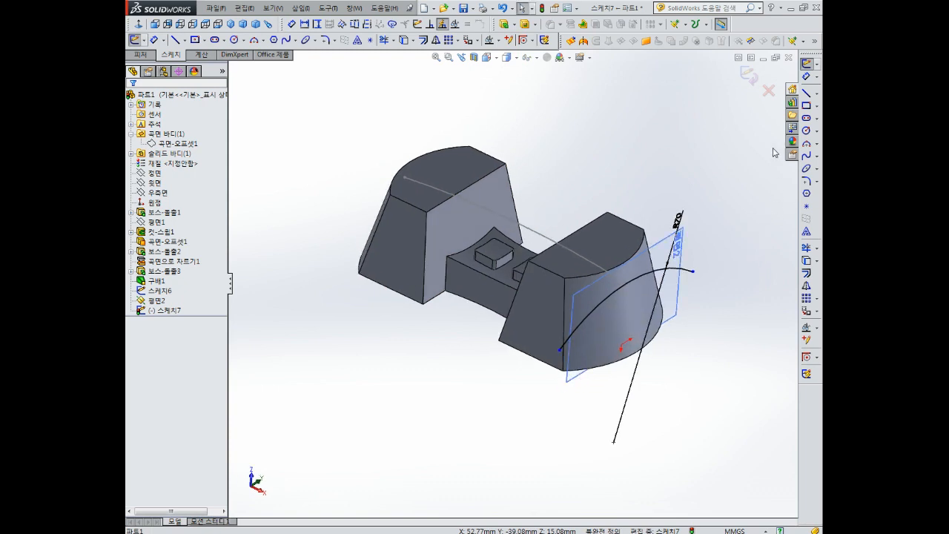
pyautogui.click(752, 80)
# - Set up a swept surface with the R70 arc as profile and the R400 arc as path
pyautogui.moveTo(608, 163)
pyautogui.mouseDown(button='middle')
pyautogui.moveTo(615, 136)
pyautogui.moveTo(641, 145)
pyautogui.moveTo(628, 204)
pyautogui.mouseUp(button='middle')
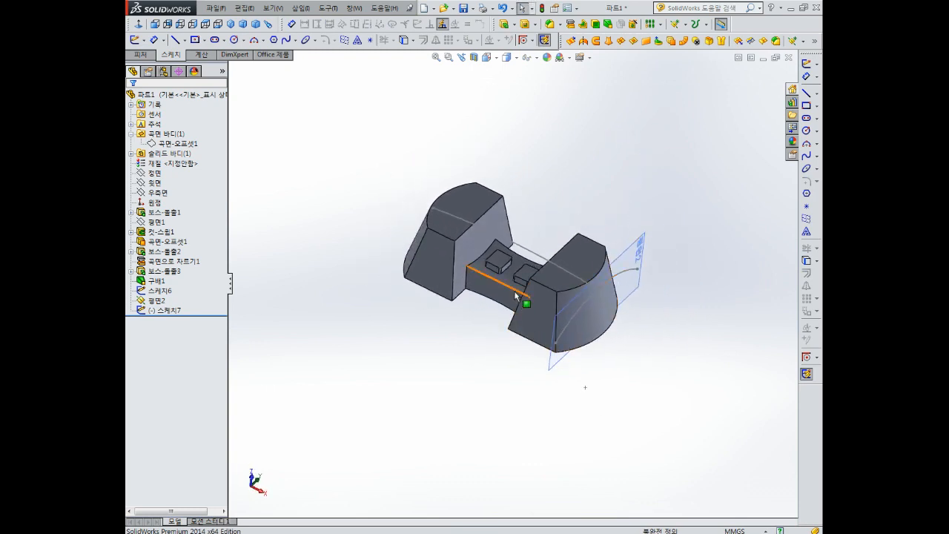
pyautogui.scroll(-2, 512, 295)
pyautogui.scroll(2, 512, 292)
pyautogui.scroll(-1, 566, 210)
pyautogui.moveTo(556, 143); pyautogui.dragTo(557, 127, button='middle')
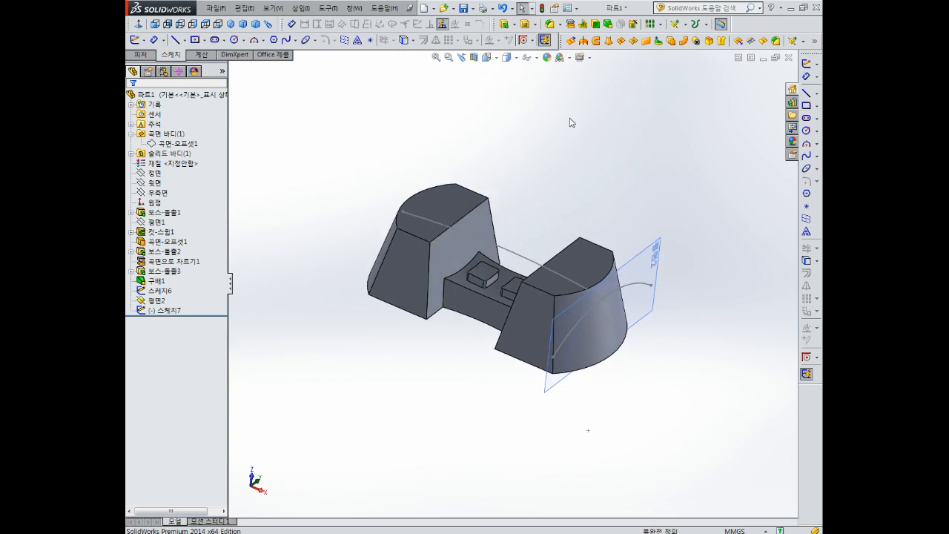
pyautogui.click(596, 42)
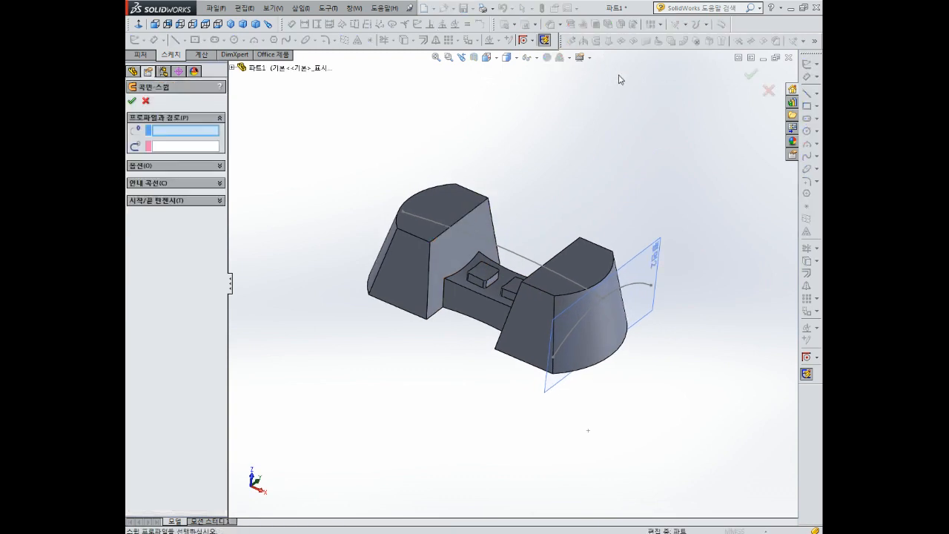
pyautogui.click(631, 288)
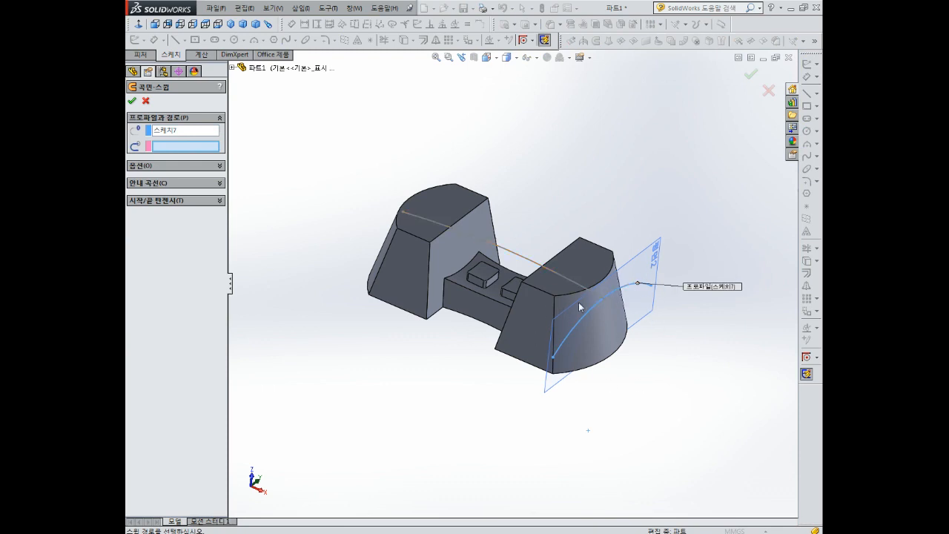
pyautogui.click(529, 257)
pyautogui.moveTo(504, 276); pyautogui.dragTo(641, 252, button='middle')
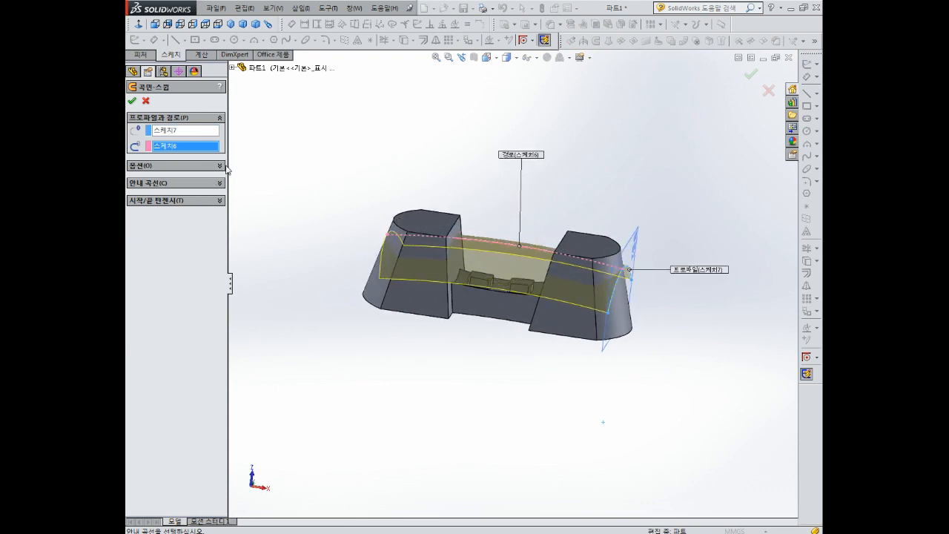
# - Set the sweep's orientation to keep the normal constant (기본값 계속 유지) and create the surface
pyautogui.click(219, 165)
pyautogui.click(178, 188)
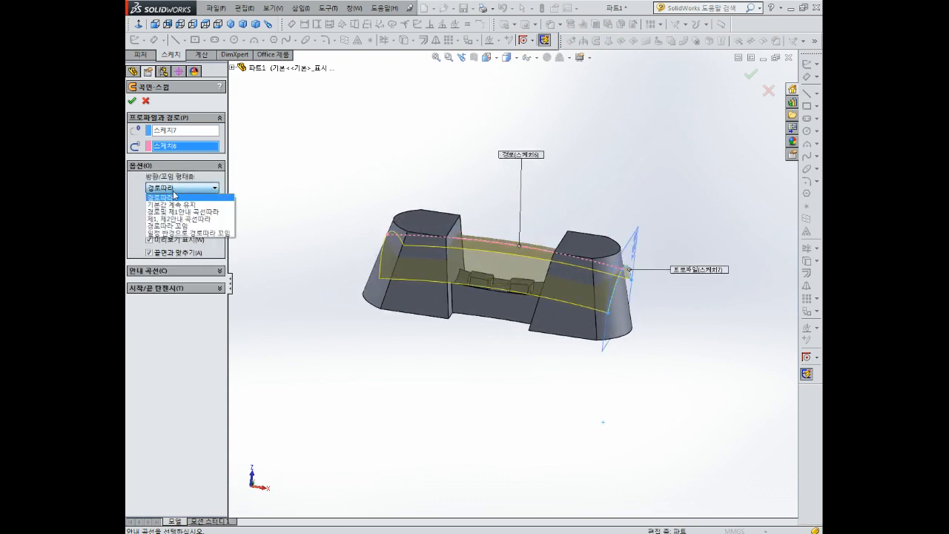
pyautogui.click(176, 205)
pyautogui.moveTo(384, 180); pyautogui.dragTo(391, 159, button='middle')
pyautogui.click(132, 101)
pyautogui.moveTo(487, 153); pyautogui.dragTo(519, 185, button='middle')
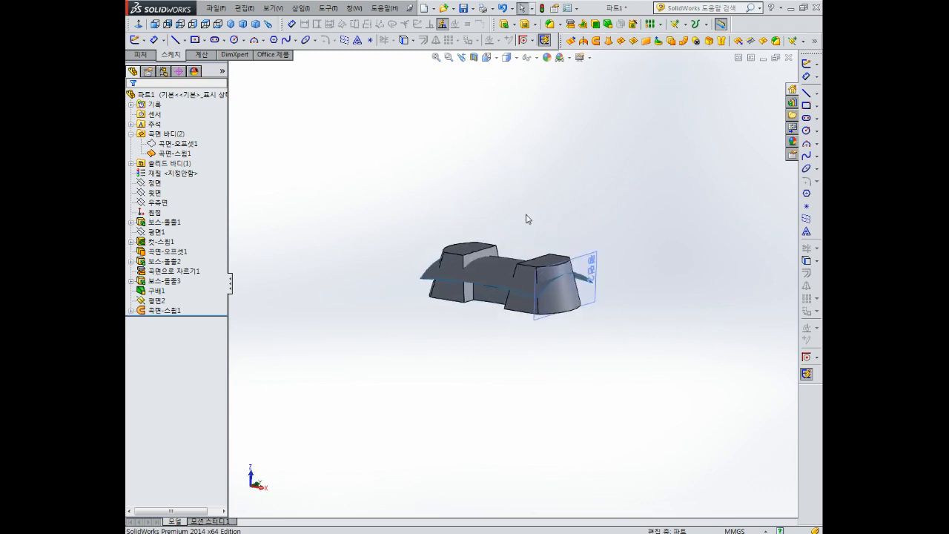
# - Extend the curved edges at both ends of the swept surface by 10 mm, keeping the same surface type
pyautogui.moveTo(534, 227); pyautogui.dragTo(463, 253, button='middle')
pyautogui.scroll(-3, 460, 289)
pyautogui.moveTo(647, 298); pyautogui.dragTo(628, 213, button='middle')
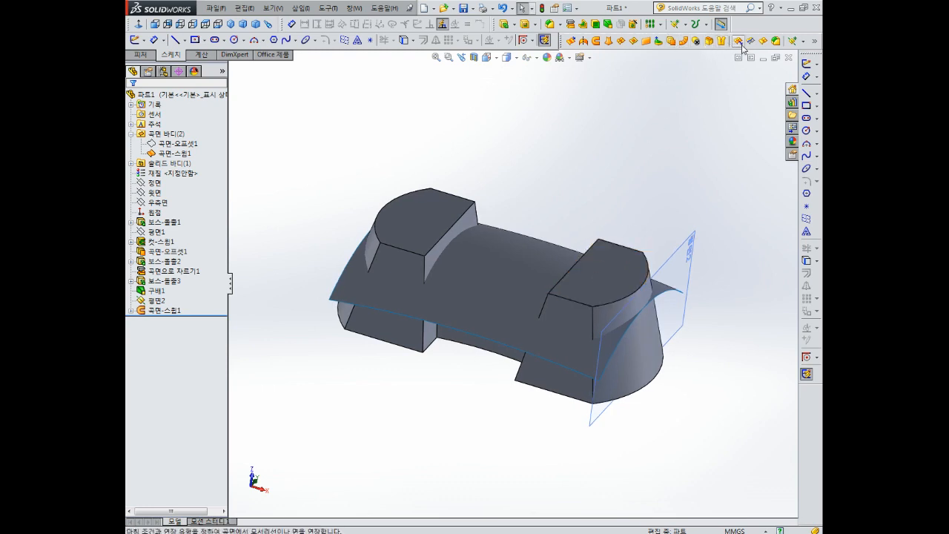
pyautogui.moveTo(561, 41); pyautogui.dragTo(408, 101)
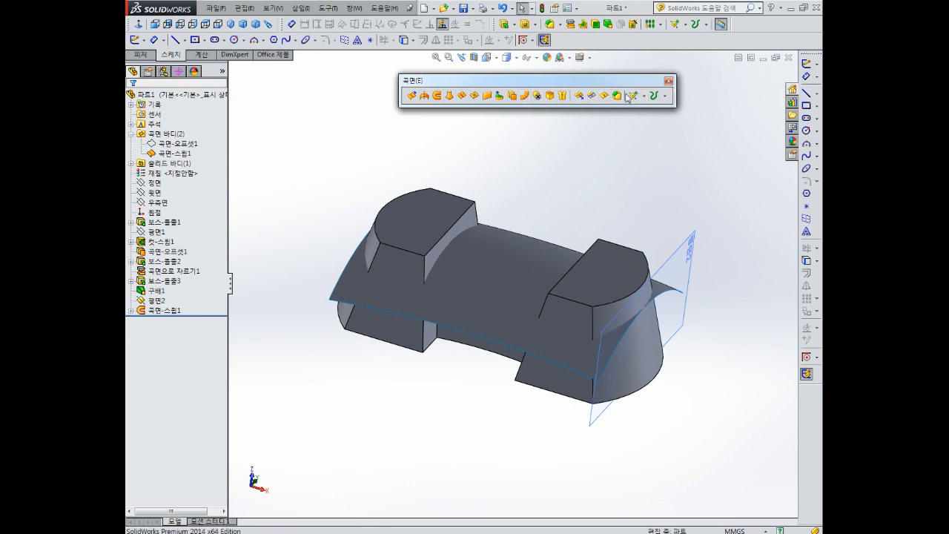
pyautogui.click(579, 96)
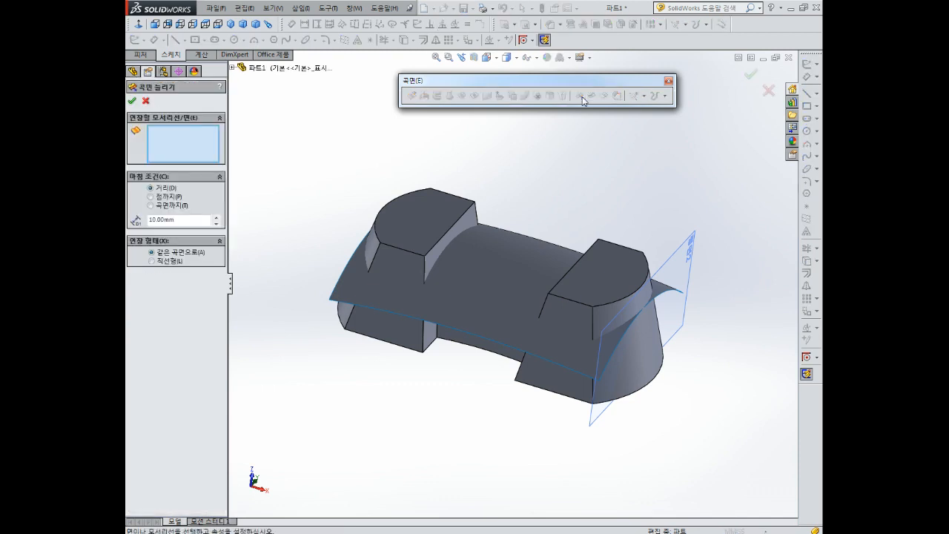
pyautogui.click(673, 296)
pyautogui.moveTo(679, 293); pyautogui.dragTo(694, 279, button='middle')
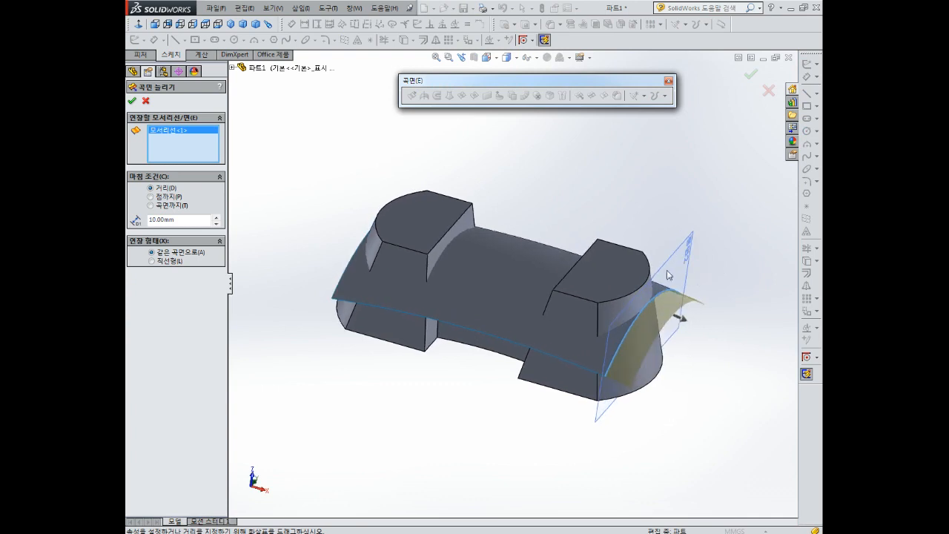
pyautogui.doubleClick(189, 223)
pyautogui.write('1')
pyautogui.moveTo(258, 246); pyautogui.dragTo(354, 251, button='middle')
pyautogui.click(364, 271)
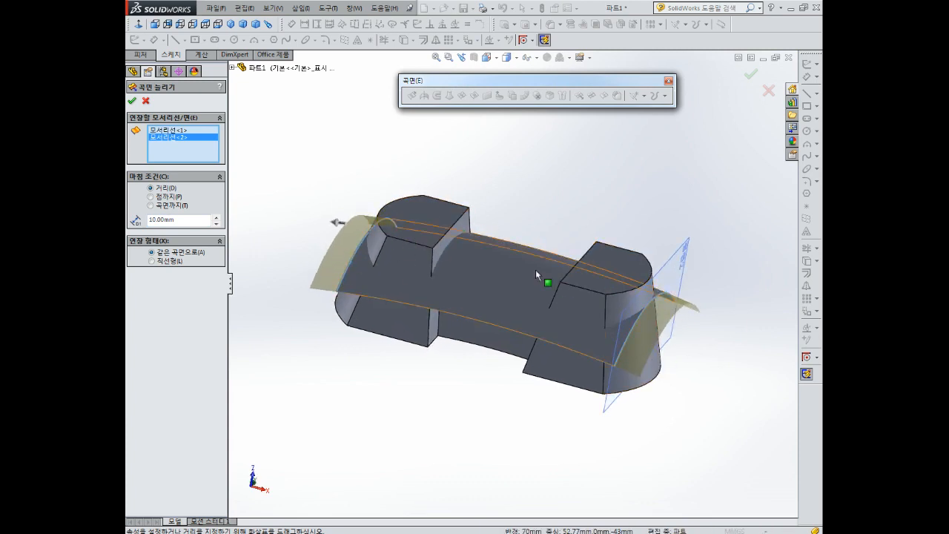
pyautogui.click(132, 102)
pyautogui.moveTo(484, 178)
pyautogui.mouseDown(button='middle')
pyautogui.moveTo(491, 262)
pyautogui.moveTo(488, 196)
pyautogui.mouseUp(button='middle')
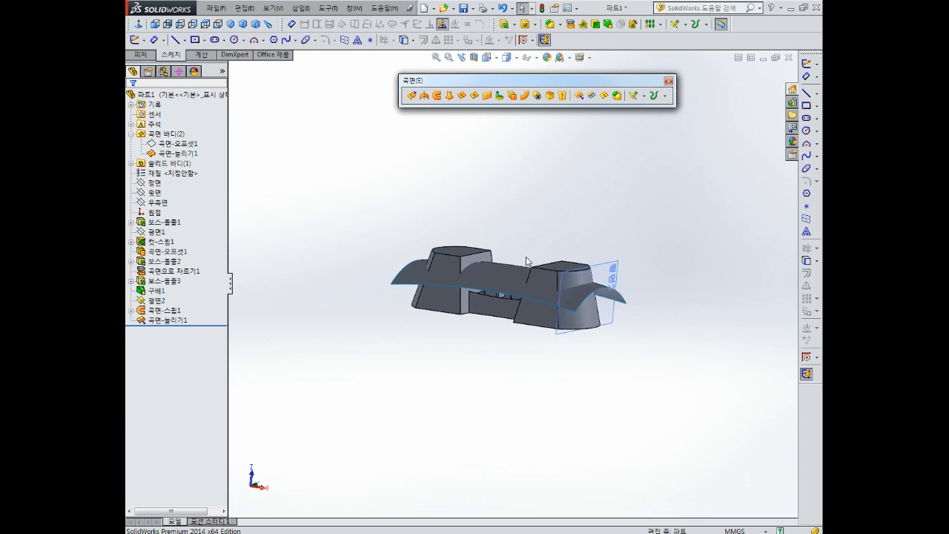
# - Cut the solid with the extended surface, flipping the direction to remove the material above it
pyautogui.moveTo(531, 257); pyautogui.dragTo(547, 238, button='middle')
pyautogui.moveTo(656, 89); pyautogui.dragTo(686, 40)
pyautogui.scroll(-3, 534, 285)
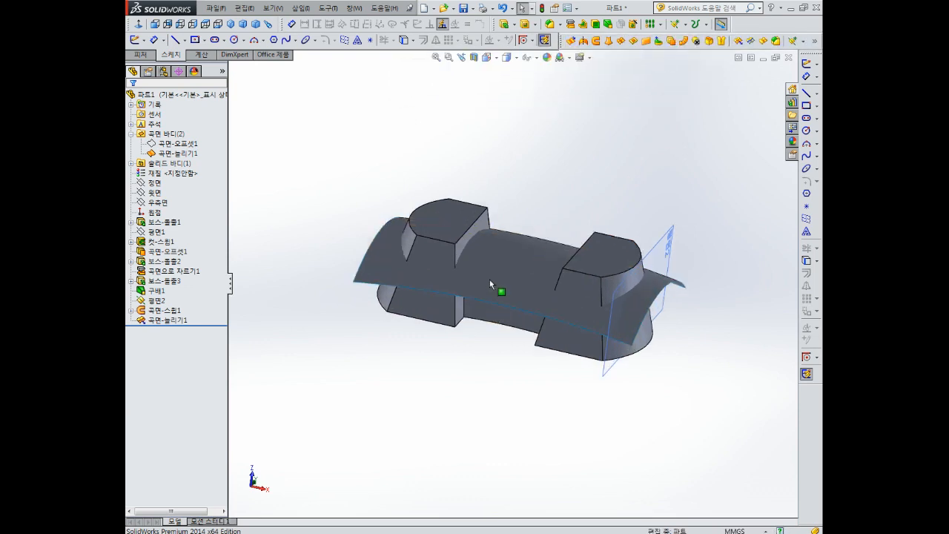
pyautogui.click(570, 25)
pyautogui.moveTo(569, 74); pyautogui.dragTo(557, 185, button='middle')
pyautogui.click(528, 247)
pyautogui.moveTo(562, 380); pyautogui.dragTo(568, 316, button='middle')
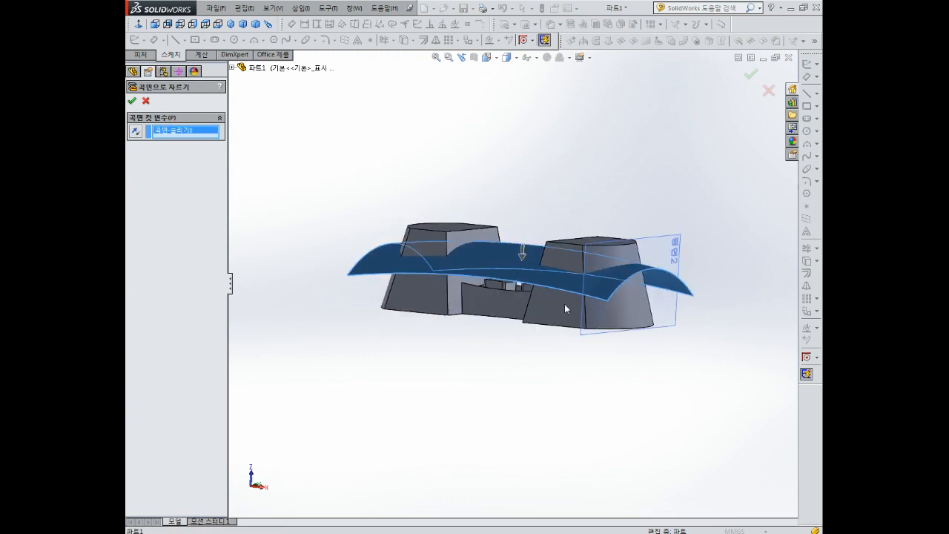
pyautogui.click(137, 132)
pyautogui.moveTo(353, 178); pyautogui.dragTo(354, 164, button='middle')
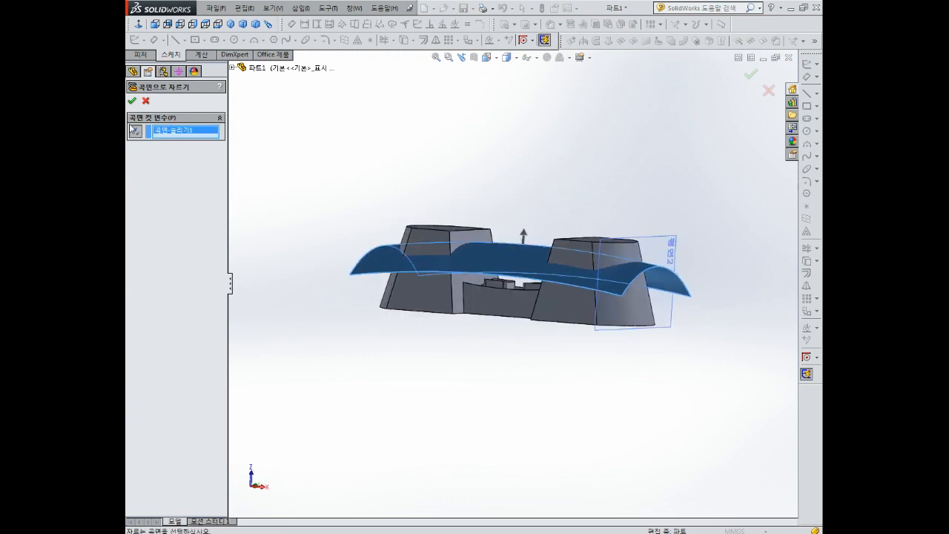
pyautogui.click(132, 102)
# - Hide the extended surface and the reference plane at the right block's end
pyautogui.moveTo(441, 158); pyautogui.dragTo(590, 177, button='middle')
pyautogui.click(558, 232)
pyautogui.click(602, 197)
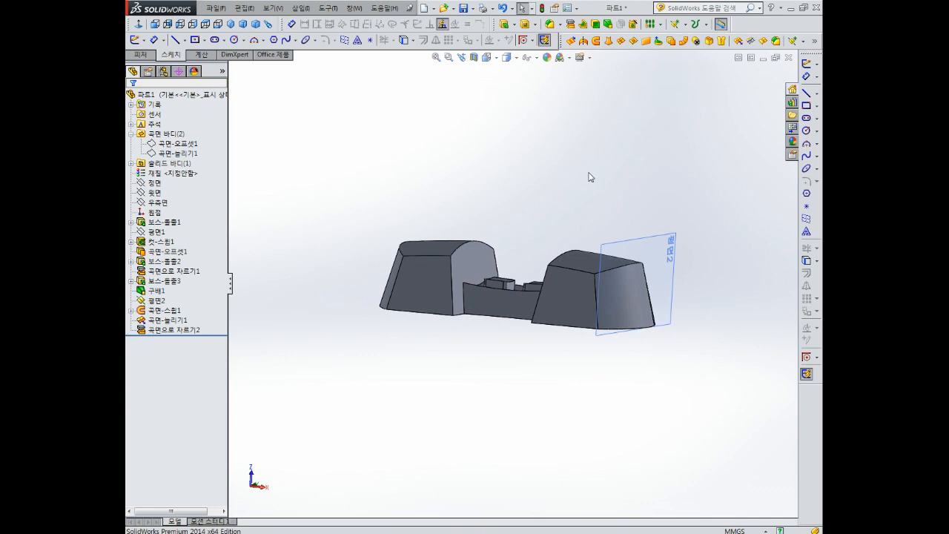
pyautogui.moveTo(567, 215); pyautogui.dragTo(646, 265, button='middle')
pyautogui.scroll(3, 563, 259)
pyautogui.scroll(-4, 561, 265)
pyautogui.click(661, 254)
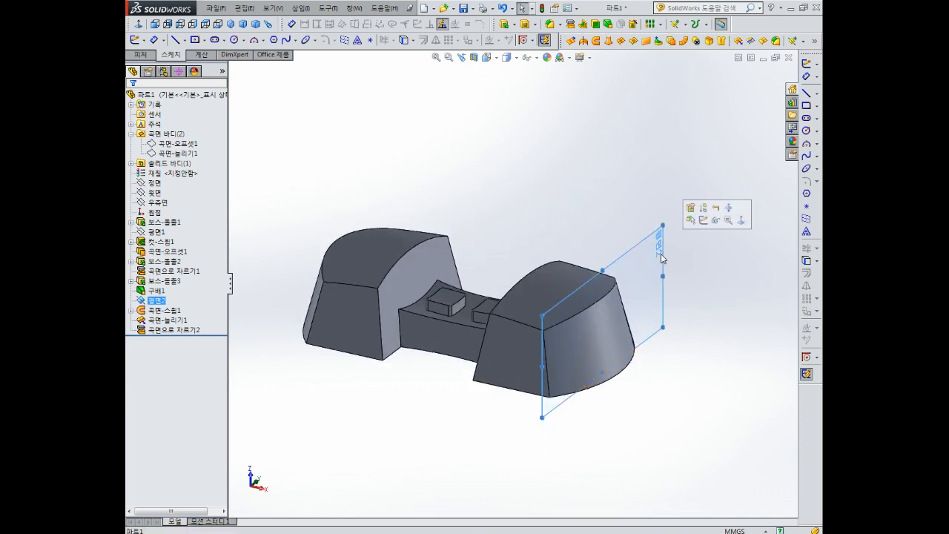
pyautogui.click(718, 224)
# - Create a reference plane offset 37 mm from the right plane (우측면), passing through the right end block
pyautogui.scroll(-2, 613, 270)
pyautogui.scroll(3, 536, 247)
pyautogui.scroll(-4, 466, 282)
pyautogui.scroll(2, 467, 282)
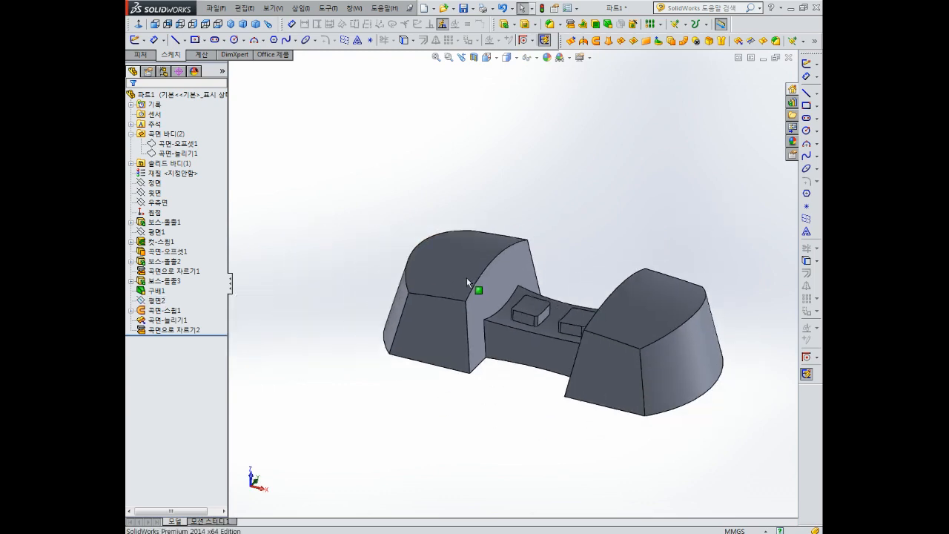
pyautogui.click(682, 24)
pyautogui.click(697, 37)
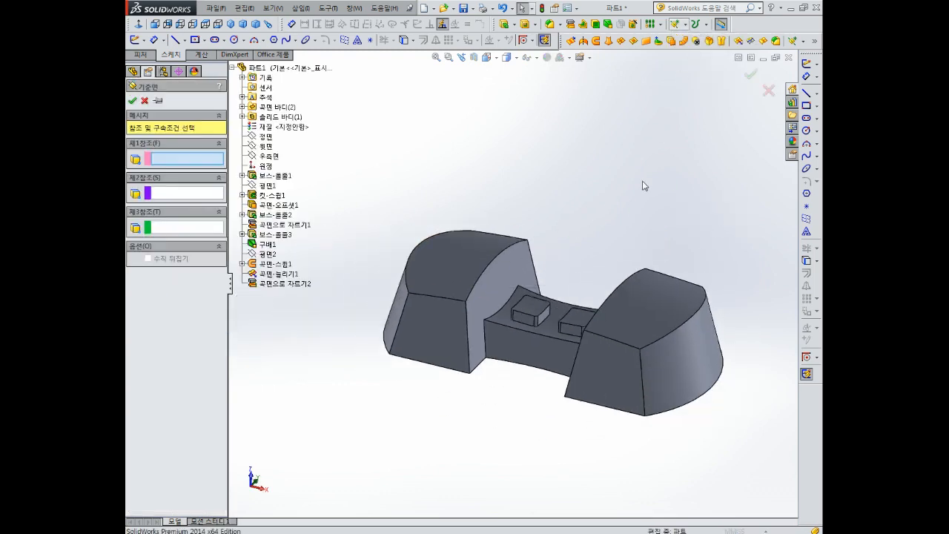
pyautogui.click(261, 157)
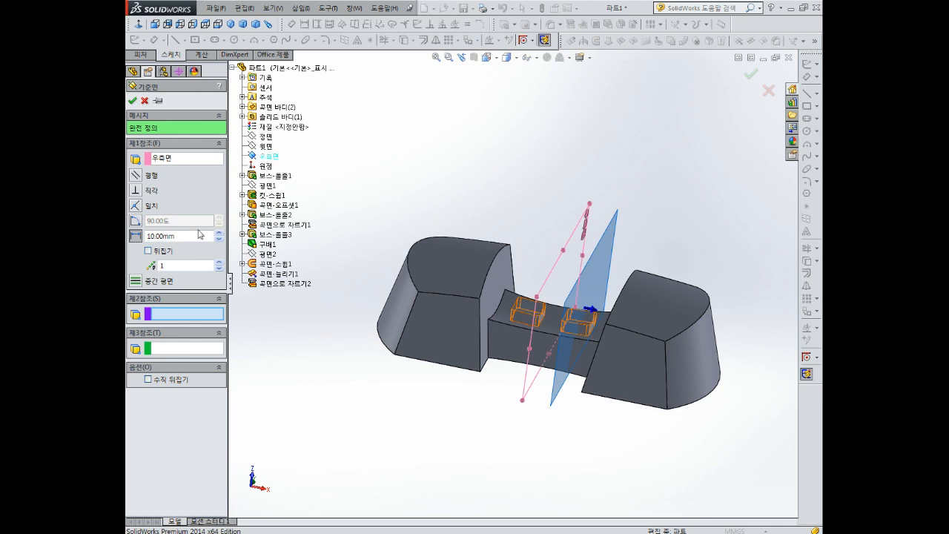
pyautogui.click(190, 232)
pyautogui.write('37')
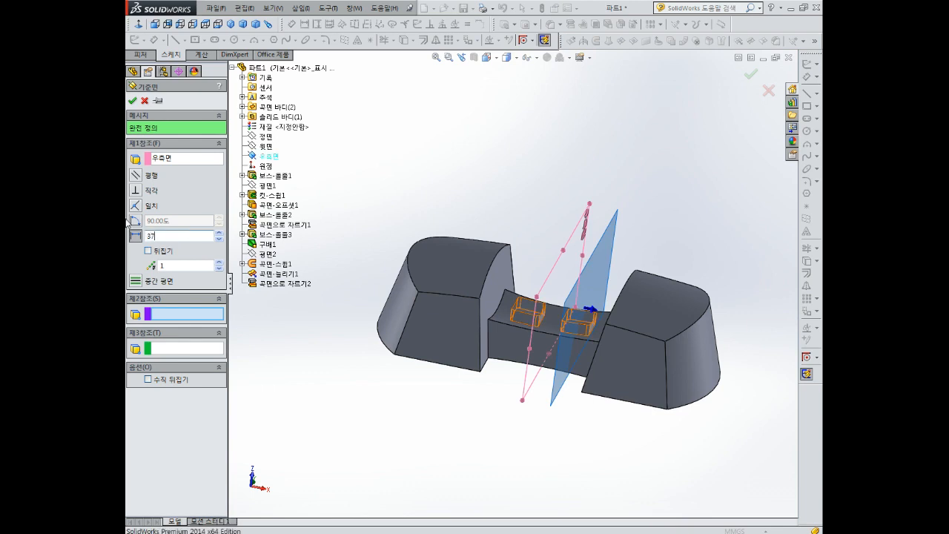
pyautogui.press('Return')
pyautogui.moveTo(556, 238); pyautogui.dragTo(556, 251, button='middle')
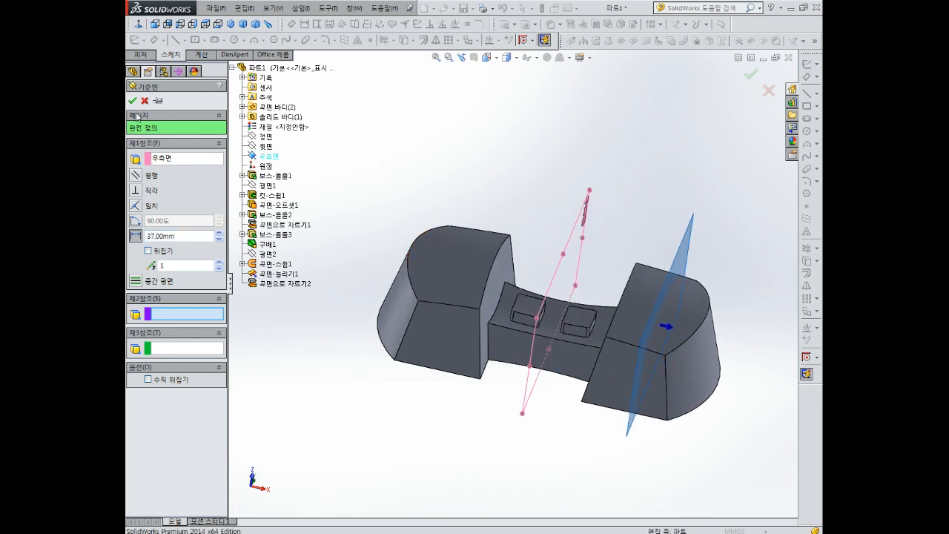
pyautogui.click(133, 101)
# - Start a sketch on the 37 mm offset plane and draw an ellipse about 60 mm long around the block's curved top edge
pyautogui.moveTo(662, 272); pyautogui.dragTo(600, 293, button='middle')
pyautogui.scroll(3, 625, 326)
pyautogui.scroll(-3, 600, 292)
pyautogui.click(624, 280)
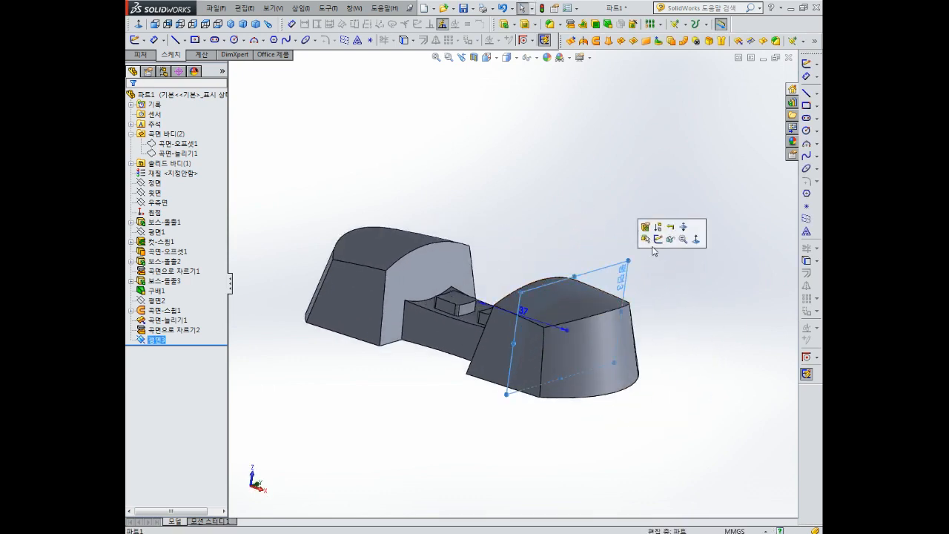
pyautogui.click(658, 239)
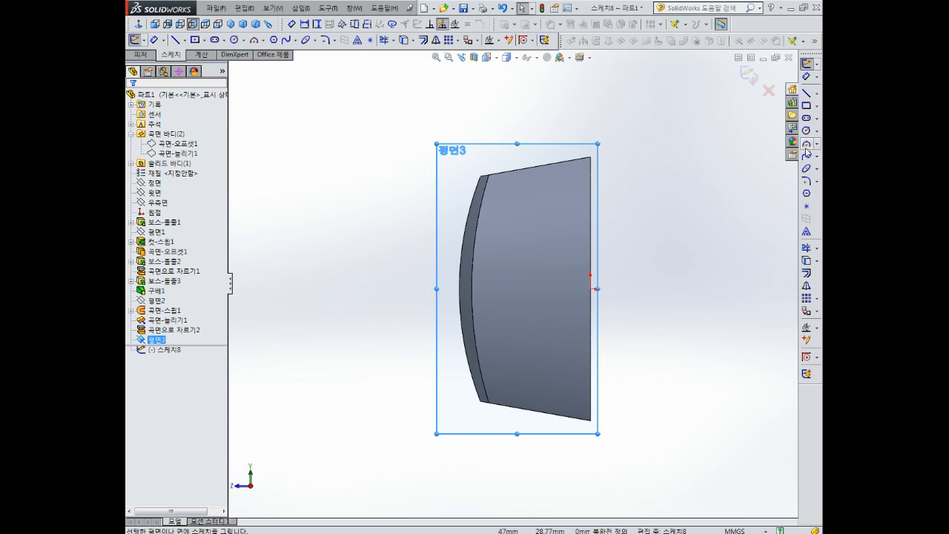
pyautogui.click(807, 169)
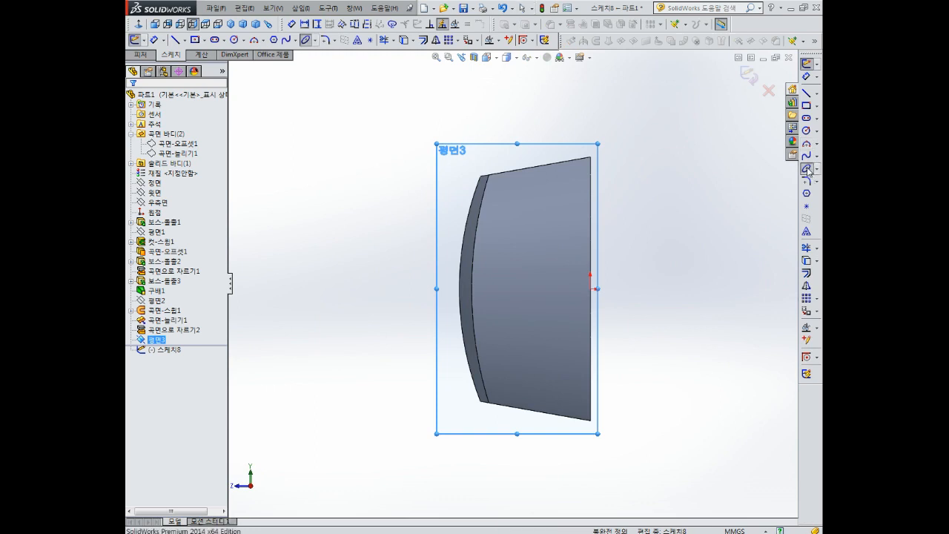
pyautogui.click(480, 289)
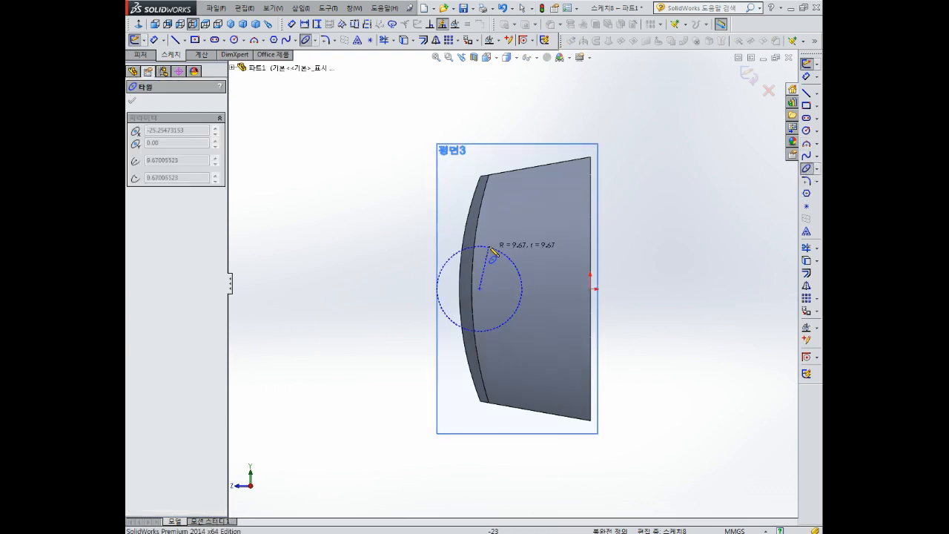
pyautogui.click(481, 157)
pyautogui.click(515, 271)
pyautogui.press('Escape')
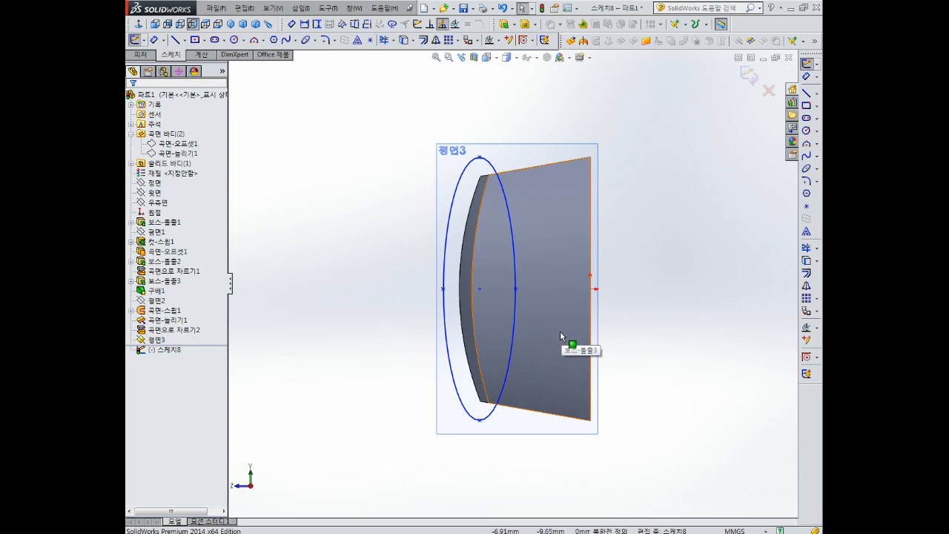
# - Dimension the ellipse's major axis to 40 mm and its minor axis to 16 mm
pyautogui.moveTo(653, 239); pyautogui.dragTo(653, 187, button='right')
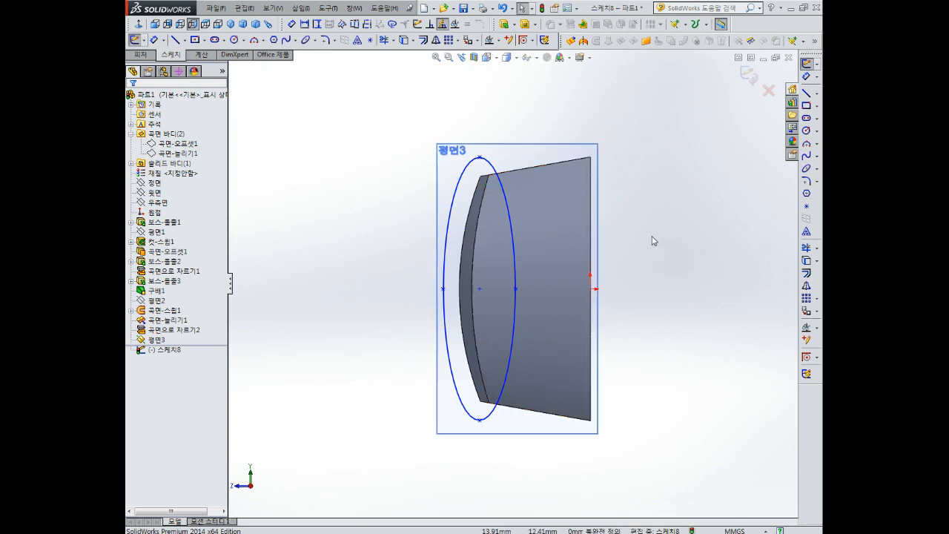
pyautogui.click(481, 158)
pyautogui.click(480, 420)
pyautogui.click(388, 326)
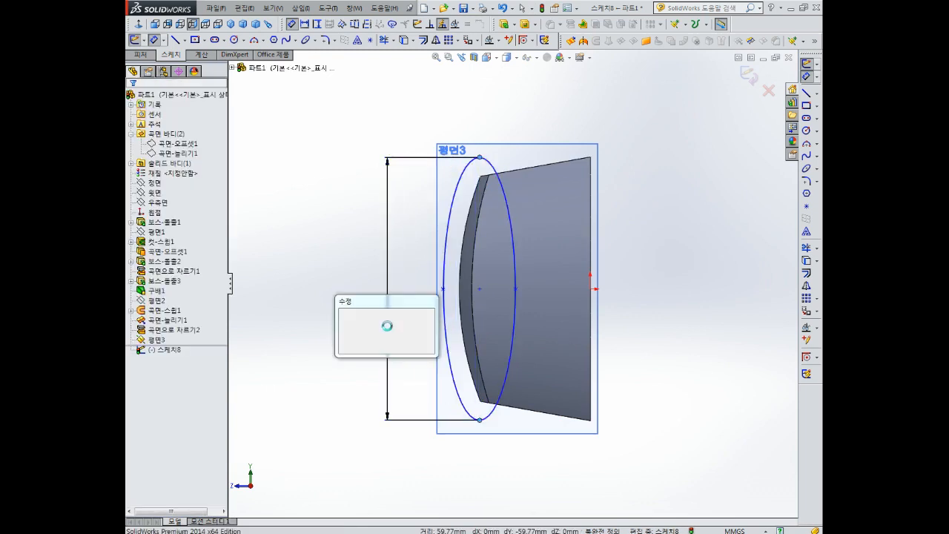
pyautogui.write('40')
pyautogui.press('Return')
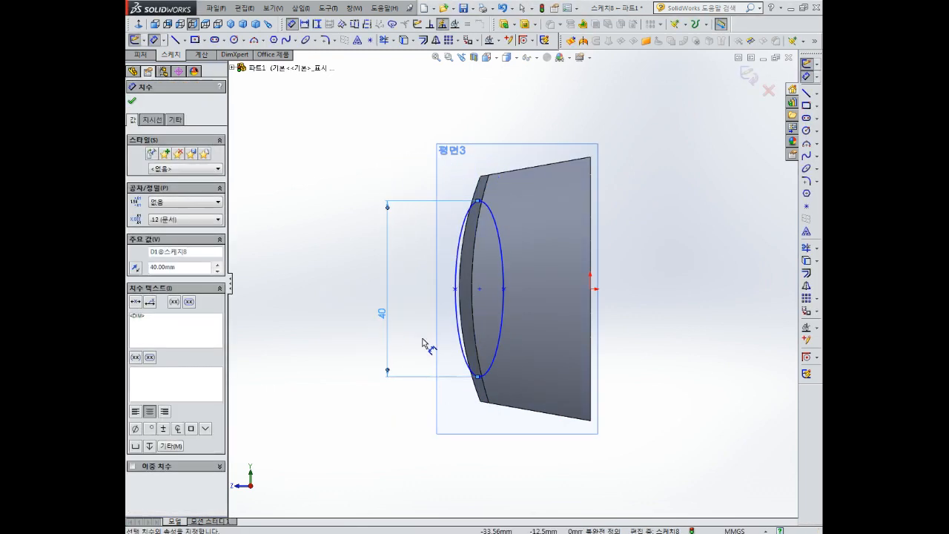
pyautogui.click(456, 290)
pyautogui.click(504, 289)
pyautogui.doubleClick(472, 412)
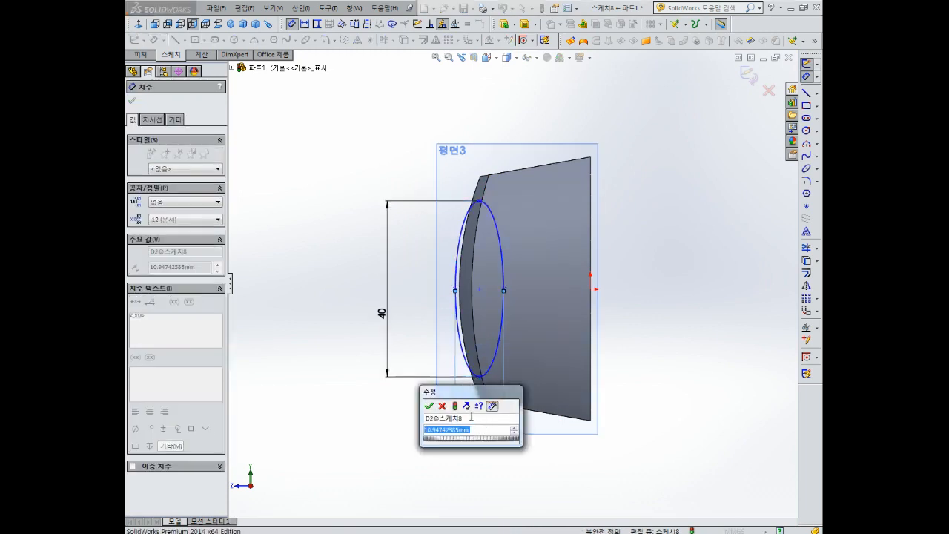
pyautogui.write('16')
pyautogui.press('Return')
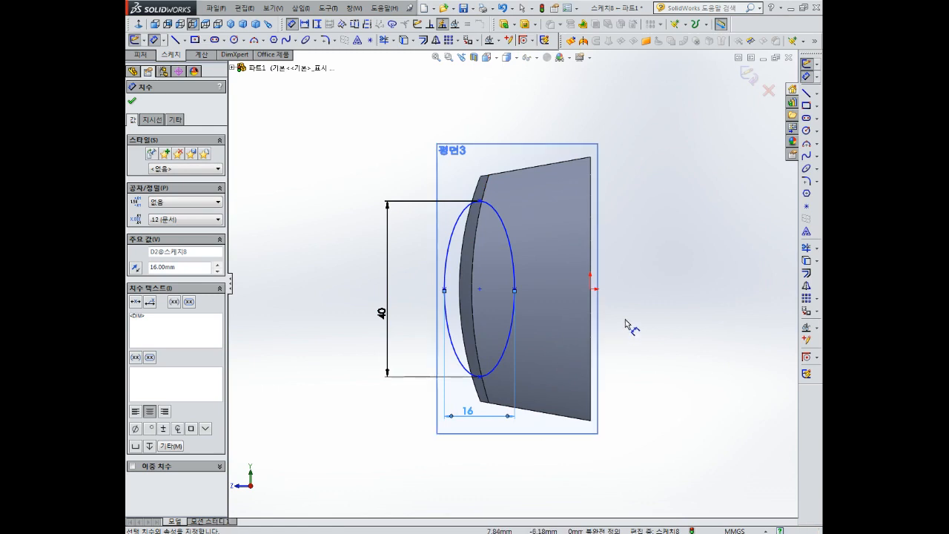
# - Dimension the distance from the ellipse's nearest minor-axis vertex to the origin as 22 mm
pyautogui.click(514, 289)
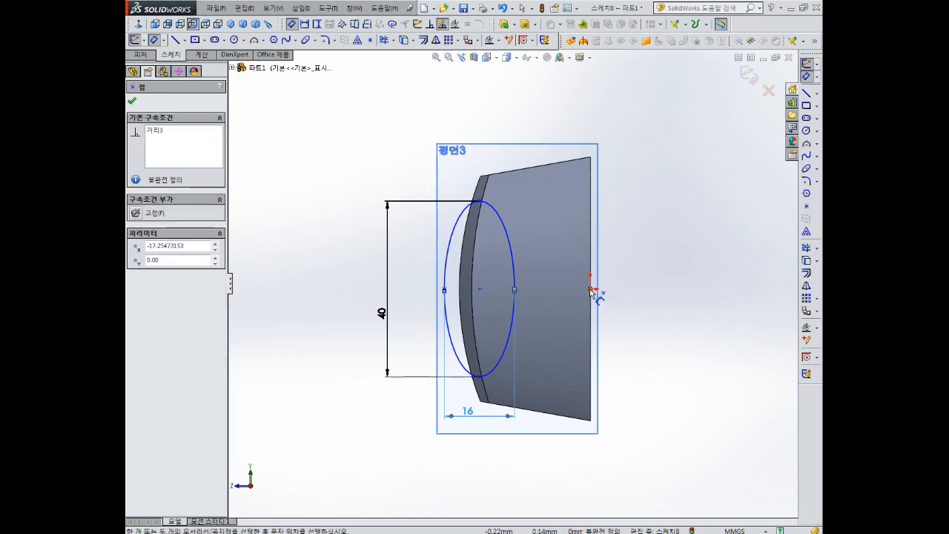
pyautogui.click(590, 289)
pyautogui.click(554, 363)
pyautogui.write('22')
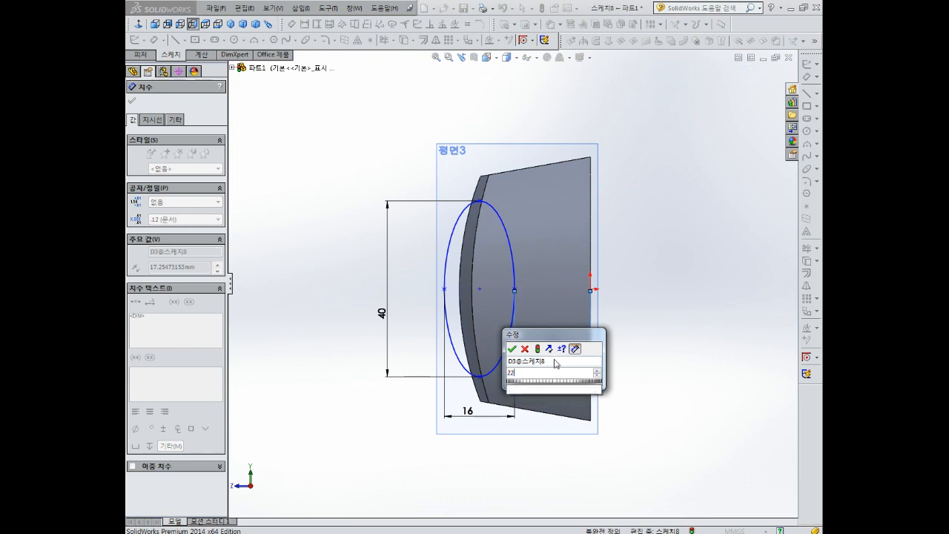
pyautogui.press('Return')
pyautogui.press('Escape')
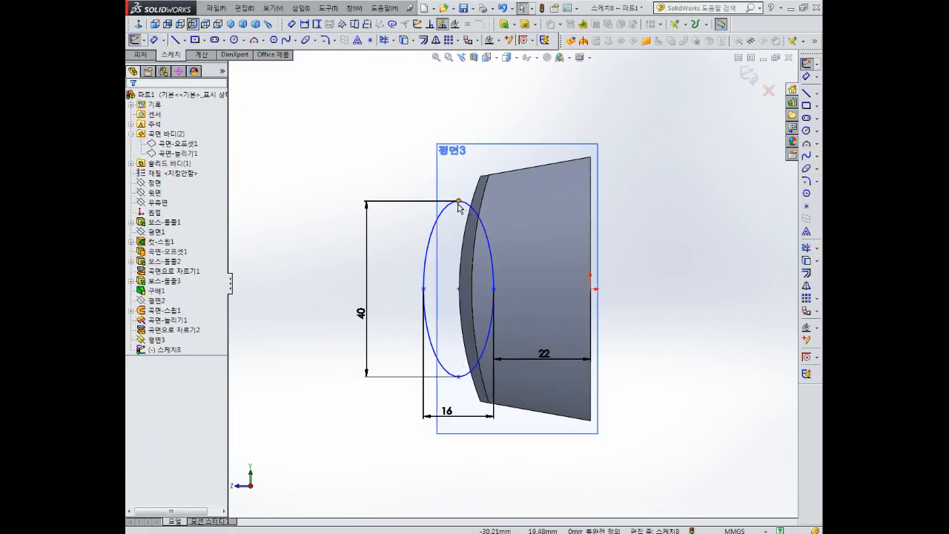
# - Constrain the ellipse's major-axis vertex vertical (수직) to its centre, and the centre horizontal (수평) to the origin
pyautogui.click(458, 200)
pyautogui.keyDown('ctrl'); pyautogui.click(459, 290); pyautogui.keyUp('ctrl')
pyautogui.click(135, 289)
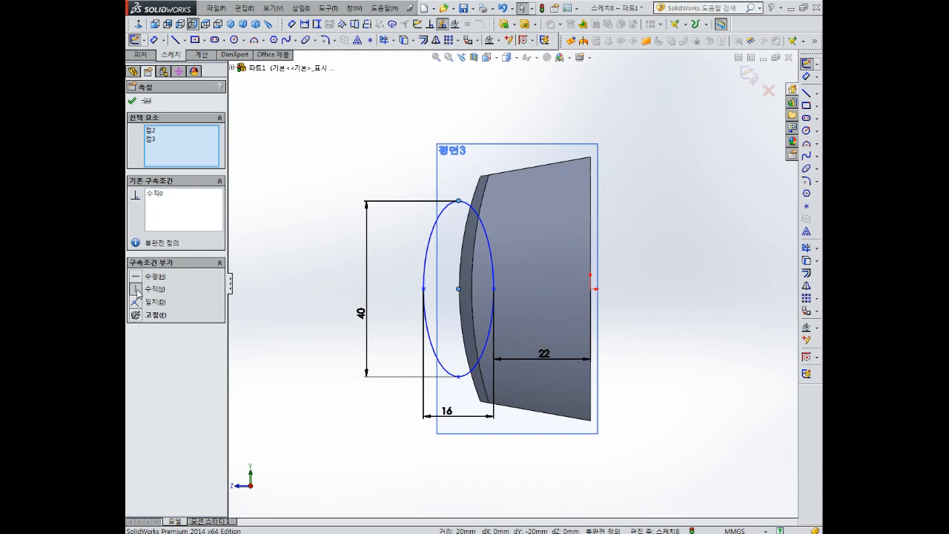
pyautogui.press('Escape')
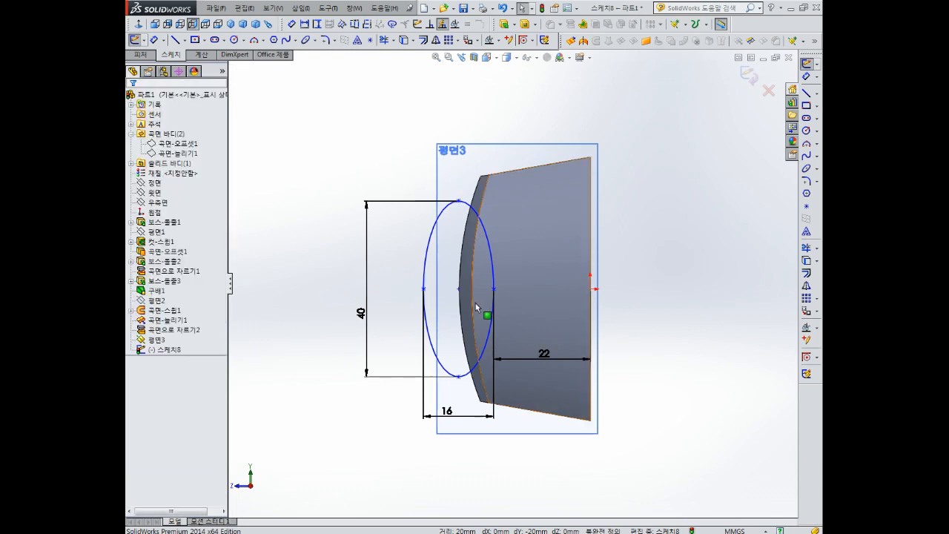
pyautogui.click(459, 288)
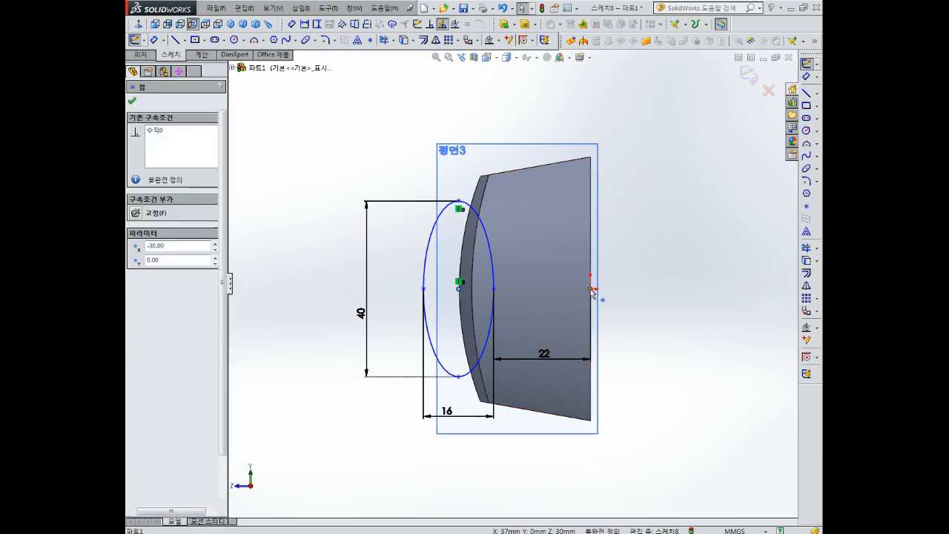
pyautogui.keyDown('ctrl'); pyautogui.click(591, 288); pyautogui.keyUp('ctrl')
pyautogui.click(137, 277)
pyautogui.press('Escape')
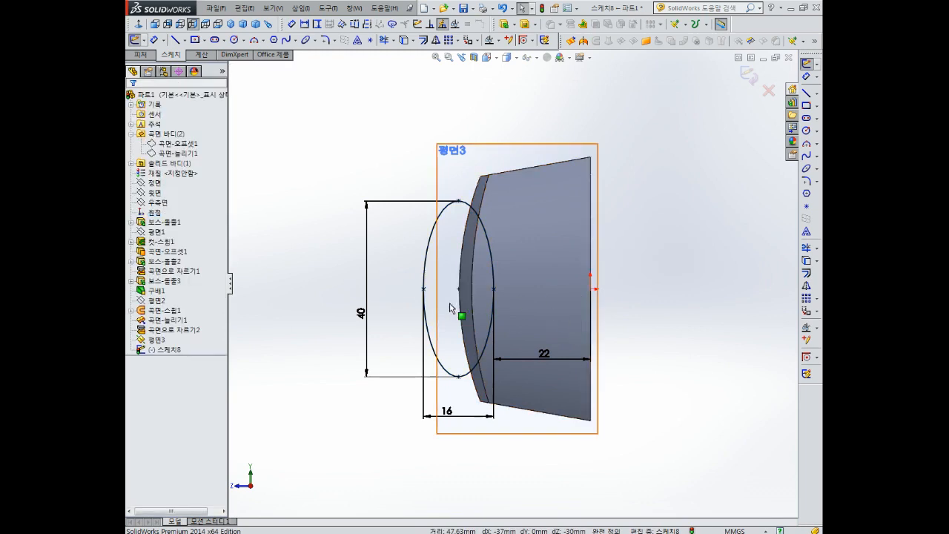
pyautogui.click(460, 290)
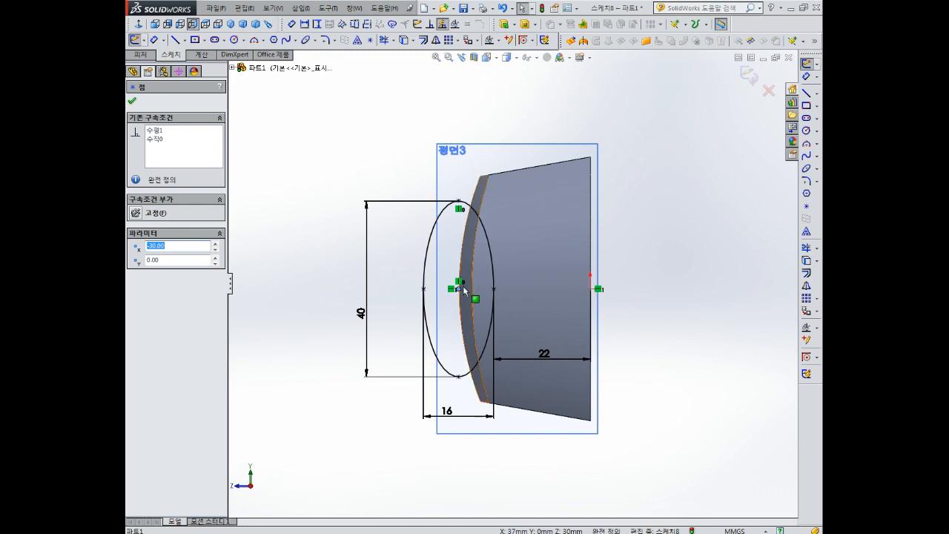
pyautogui.click(350, 270)
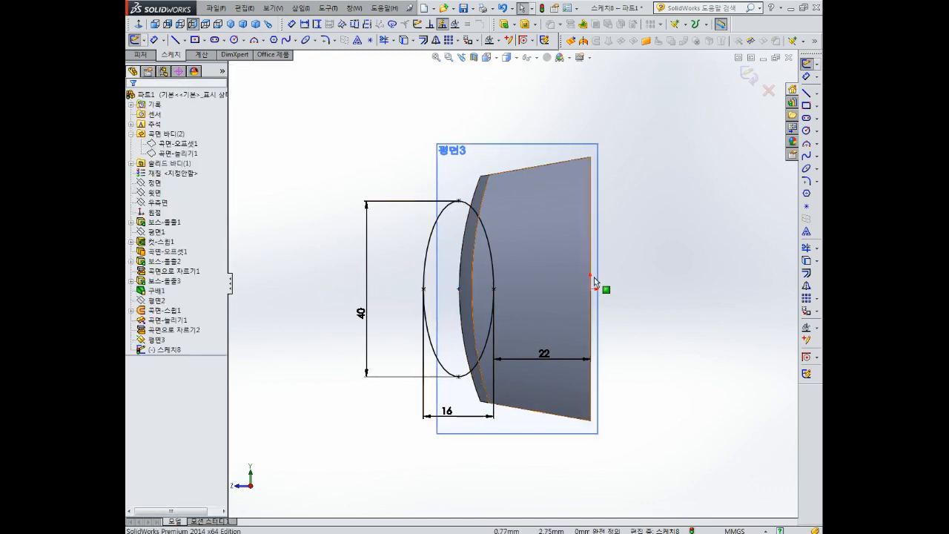
# - Draw a line along the ellipse's major axis, joining its two end vertices
pyautogui.click(807, 92)
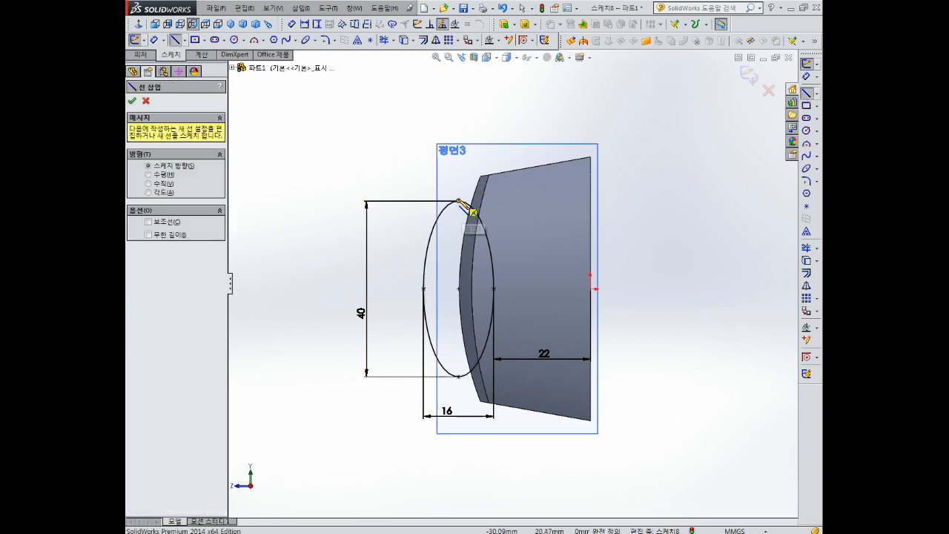
pyautogui.click(458, 200)
pyautogui.click(459, 376)
pyautogui.press('Escape')
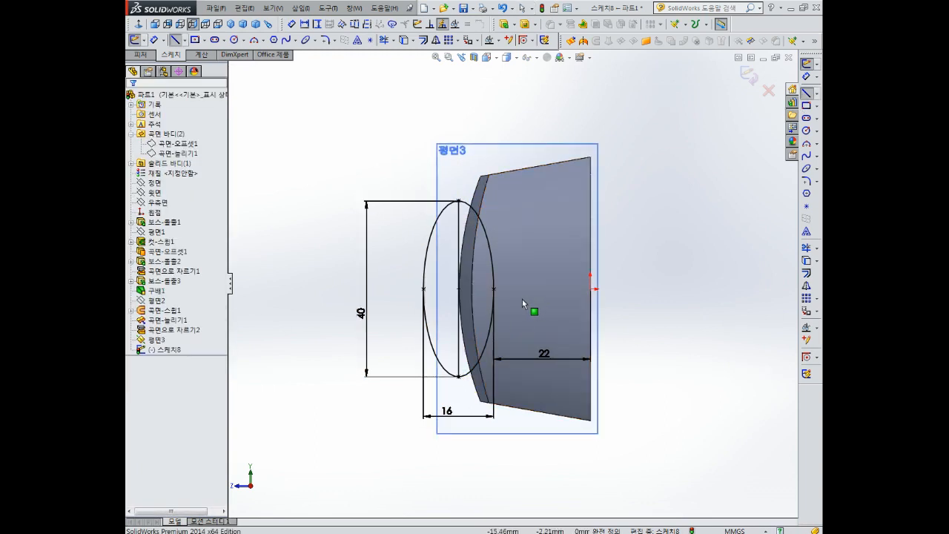
# - Trim away the half of the ellipse farther from the origin and exit the sketch
pyautogui.click(807, 248)
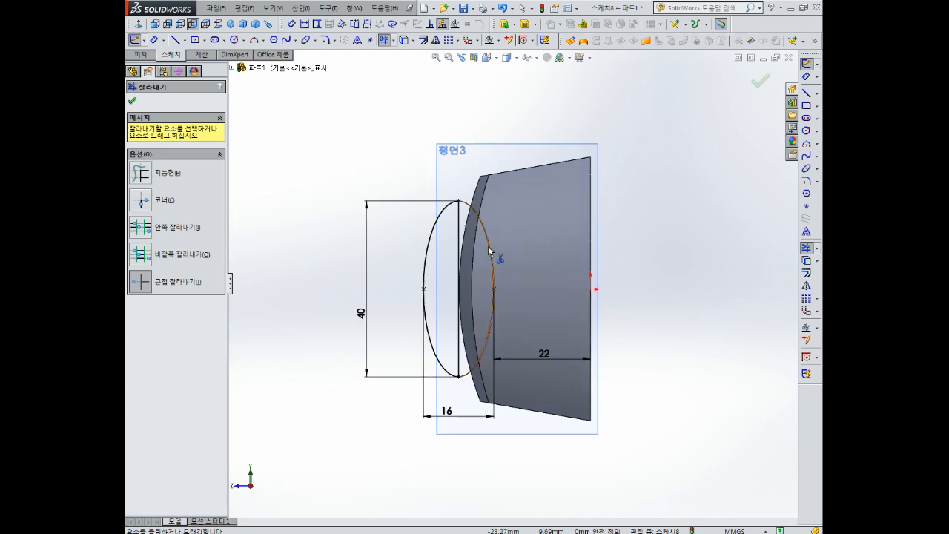
pyautogui.click(429, 279)
pyautogui.press('Escape')
pyautogui.moveTo(522, 243)
pyautogui.mouseDown(button='middle')
pyautogui.moveTo(569, 251)
pyautogui.moveTo(670, 178)
pyautogui.moveTo(660, 244)
pyautogui.moveTo(650, 241)
pyautogui.moveTo(648, 136)
pyautogui.moveTo(515, 218)
pyautogui.moveTo(520, 270)
pyautogui.moveTo(497, 255)
pyautogui.moveTo(509, 294)
pyautogui.moveTo(486, 250)
pyautogui.moveTo(490, 303)
pyautogui.moveTo(510, 319)
pyautogui.moveTo(540, 256)
pyautogui.mouseUp(button='middle')
pyautogui.scroll(-3, 490, 302)
pyautogui.scroll(4, 509, 319)
pyautogui.scroll(-2, 540, 256)
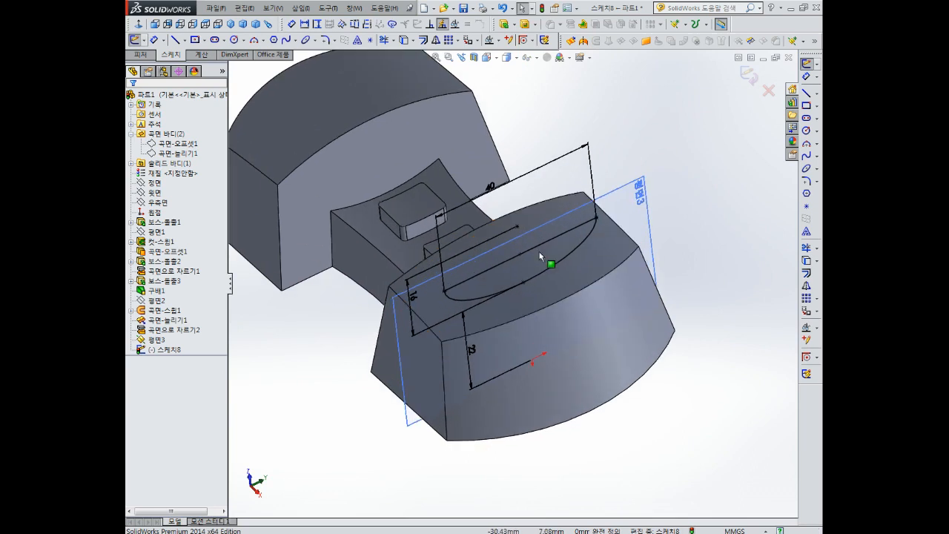
pyautogui.click(750, 77)
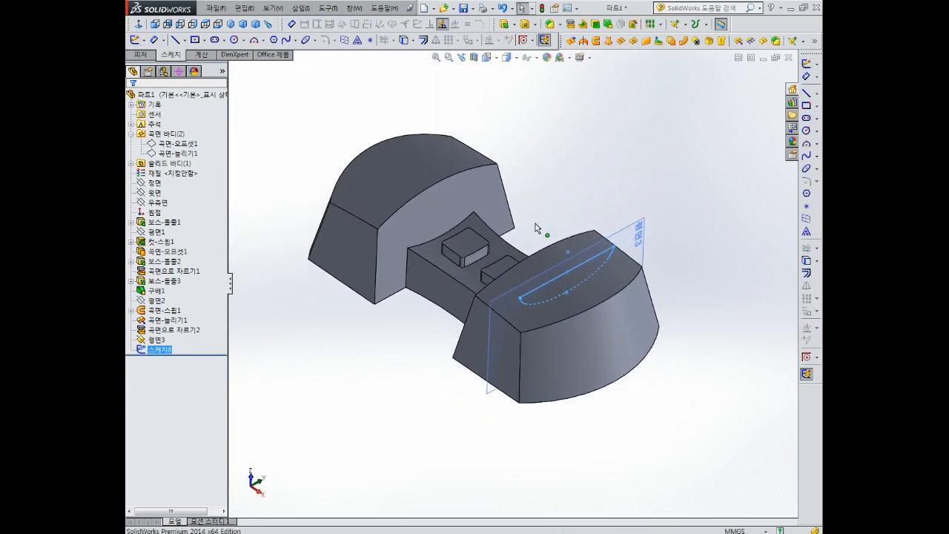
# - Revolve-cut the half-ellipse 360° about its straight line to hollow a recess in the right block's top
pyautogui.click(534, 24)
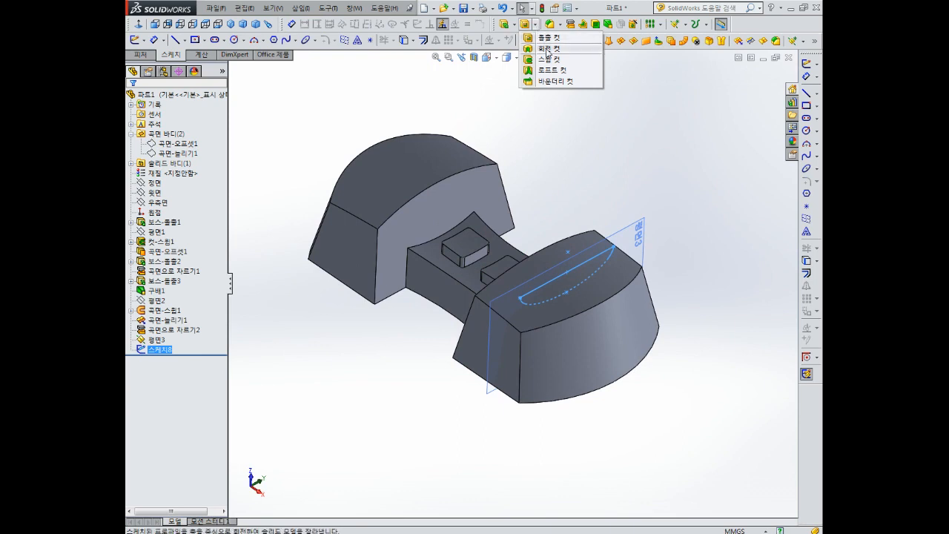
pyautogui.click(548, 49)
pyautogui.scroll(-3, 604, 275)
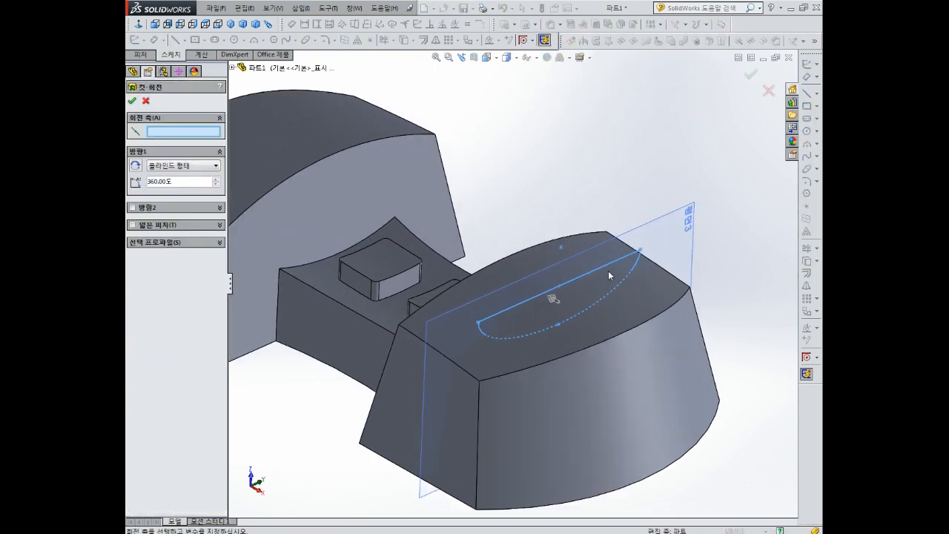
pyautogui.click(593, 273)
pyautogui.moveTo(592, 273)
pyautogui.mouseDown(button='middle')
pyautogui.moveTo(681, 284)
pyautogui.moveTo(611, 264)
pyautogui.moveTo(570, 349)
pyautogui.moveTo(562, 409)
pyautogui.moveTo(597, 206)
pyautogui.mouseUp(button='middle')
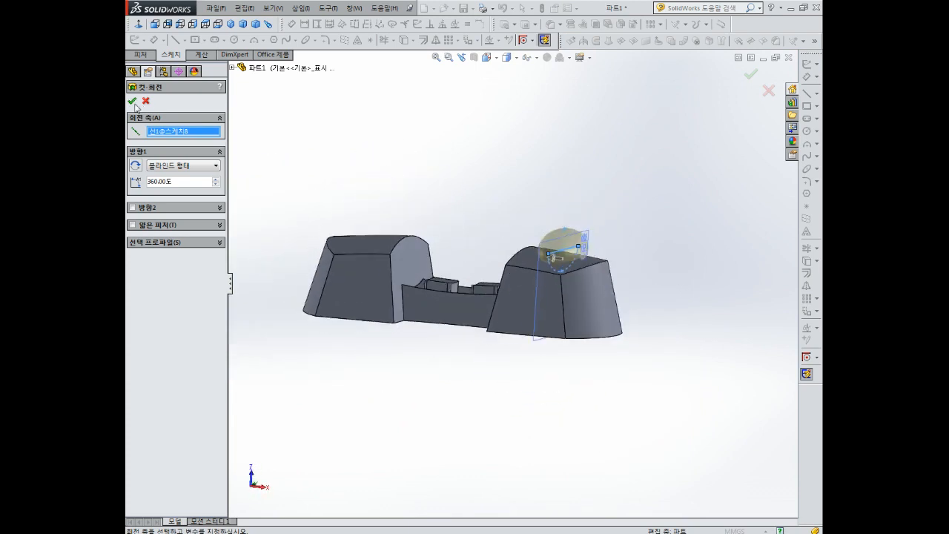
pyautogui.click(134, 102)
pyautogui.moveTo(474, 171); pyautogui.dragTo(551, 296, button='middle')
pyautogui.scroll(-3, 552, 298)
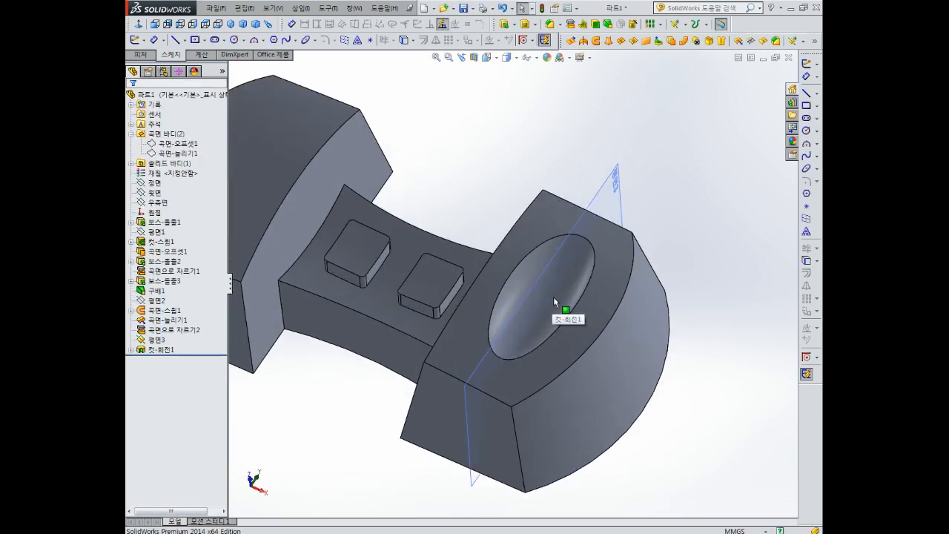
pyautogui.moveTo(565, 274); pyautogui.dragTo(566, 260, button='middle')
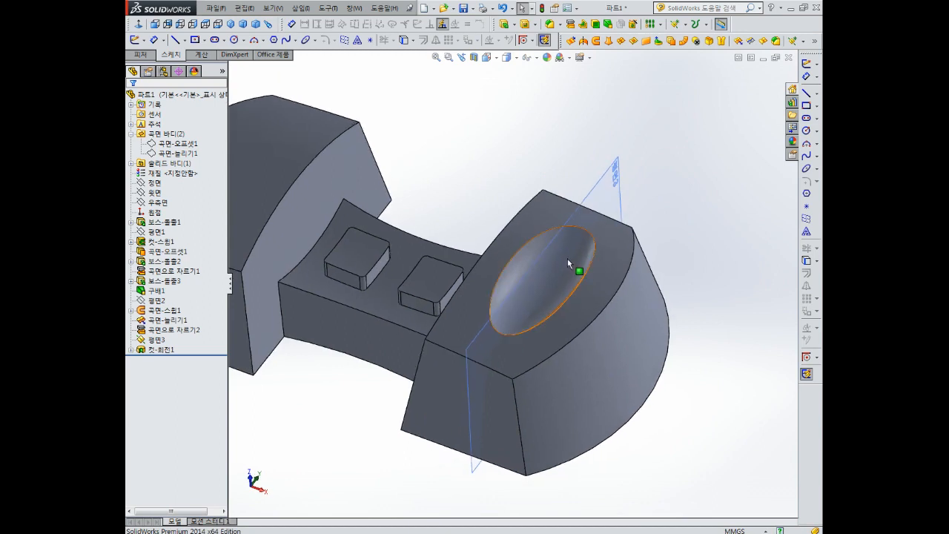
pyautogui.press('f')
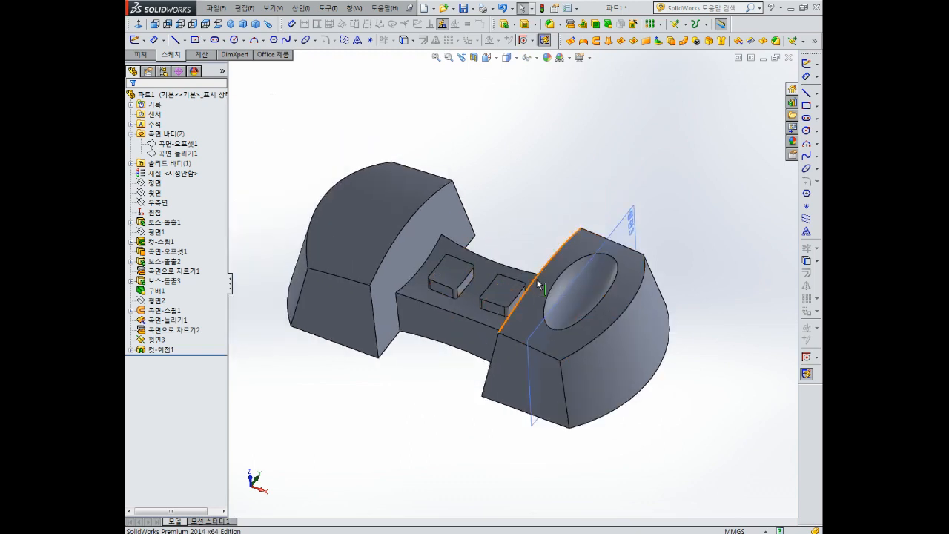
# - Mirror the revolved elliptical cut (컷-회전1) about the right plane (우측면) onto the other end block
pyautogui.scroll(2, 533, 301)
pyautogui.scroll(-3, 454, 285)
pyautogui.scroll(3, 453, 282)
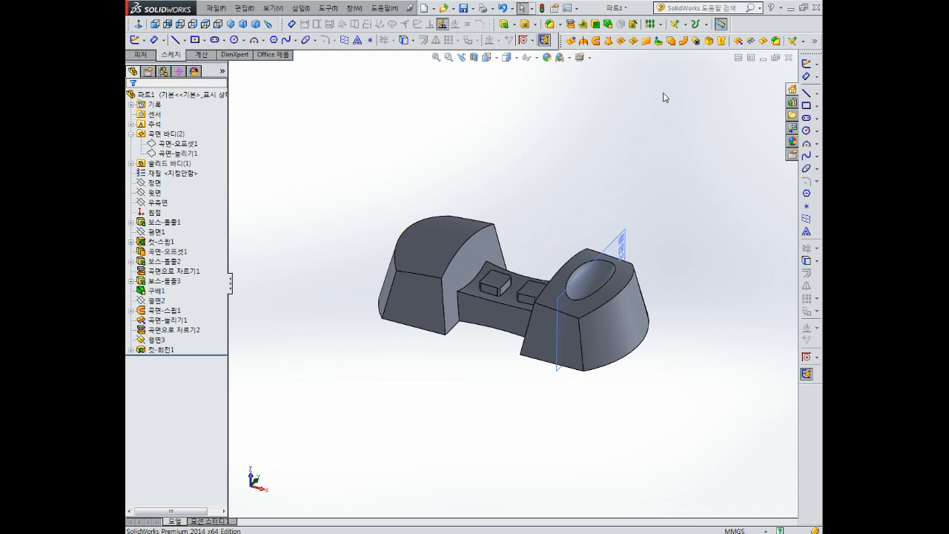
pyautogui.click(661, 24)
pyautogui.click(671, 60)
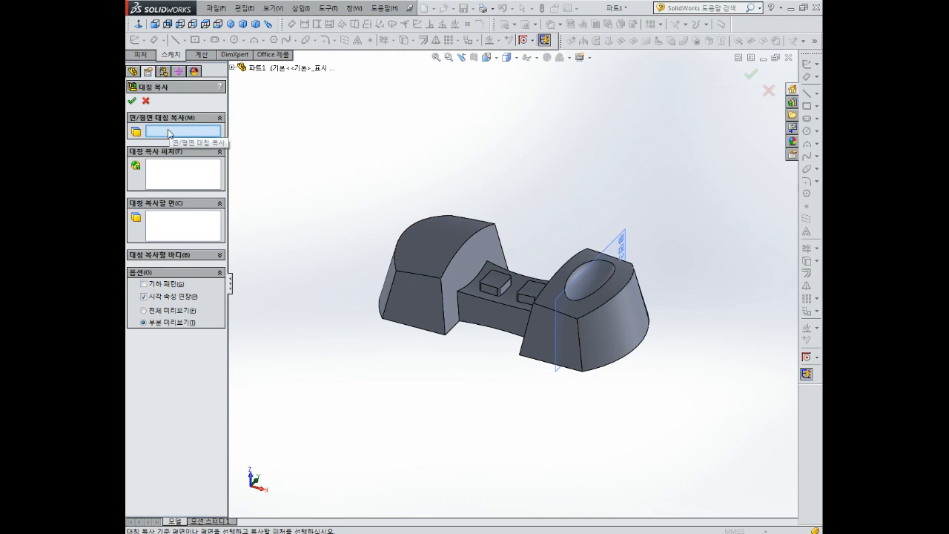
pyautogui.click(232, 67)
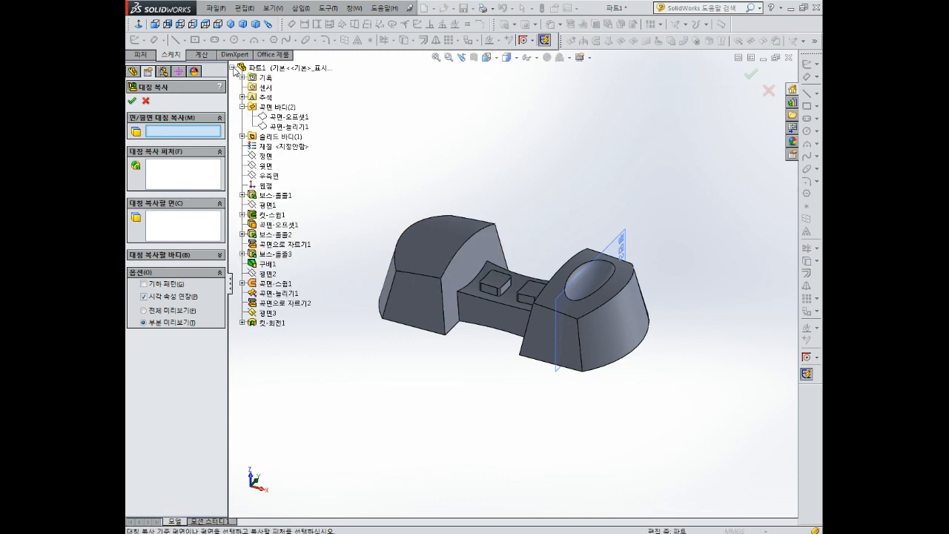
pyautogui.click(271, 179)
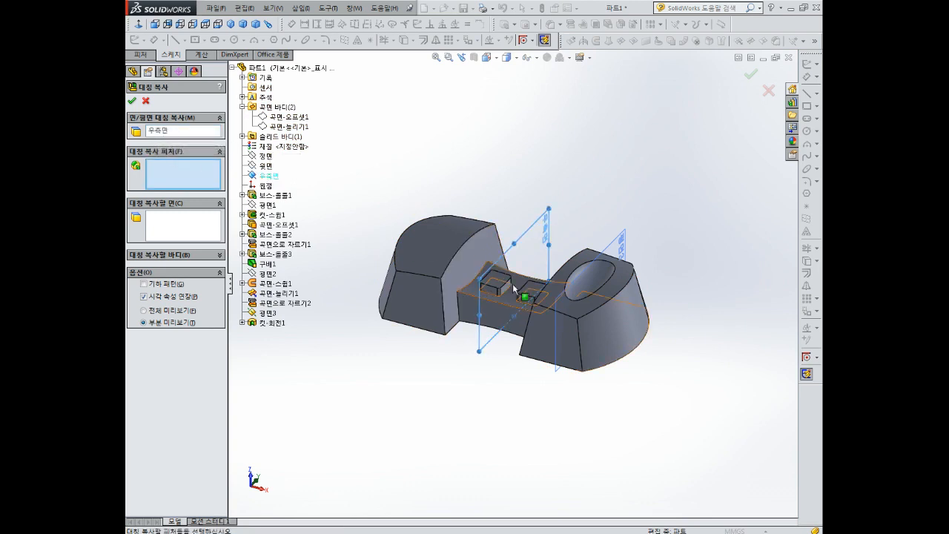
pyautogui.click(273, 324)
pyautogui.moveTo(520, 215); pyautogui.dragTo(486, 207, button='middle')
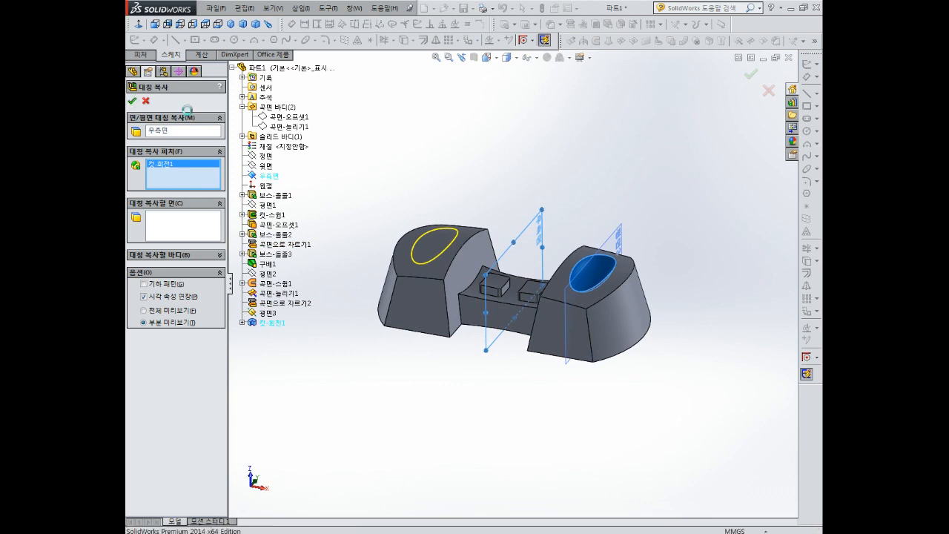
pyautogui.click(133, 101)
# - Sketch a centre rectangle about 162 by 122 mm around the origin on the part's bottom face
pyautogui.moveTo(566, 163); pyautogui.dragTo(576, 180, button='middle')
pyautogui.click(600, 305)
pyautogui.click(638, 275)
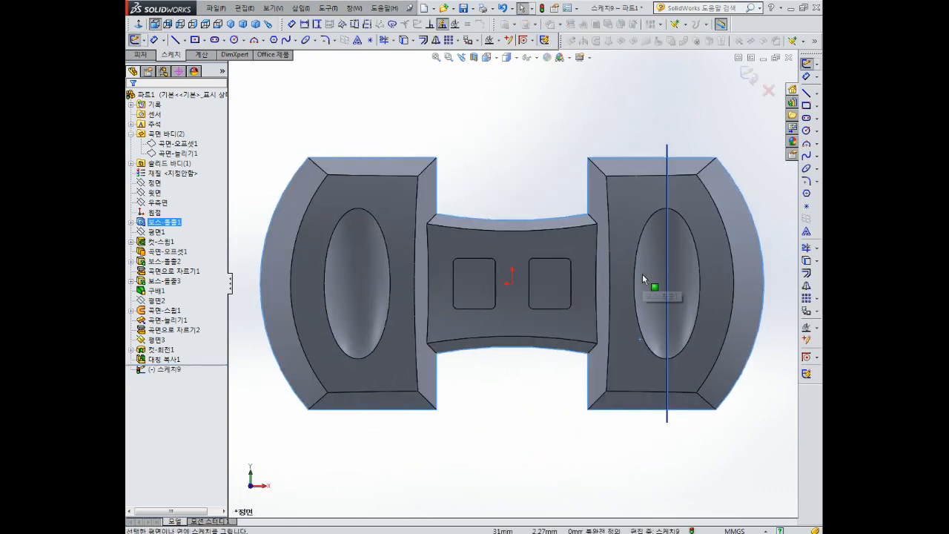
pyautogui.click(808, 106)
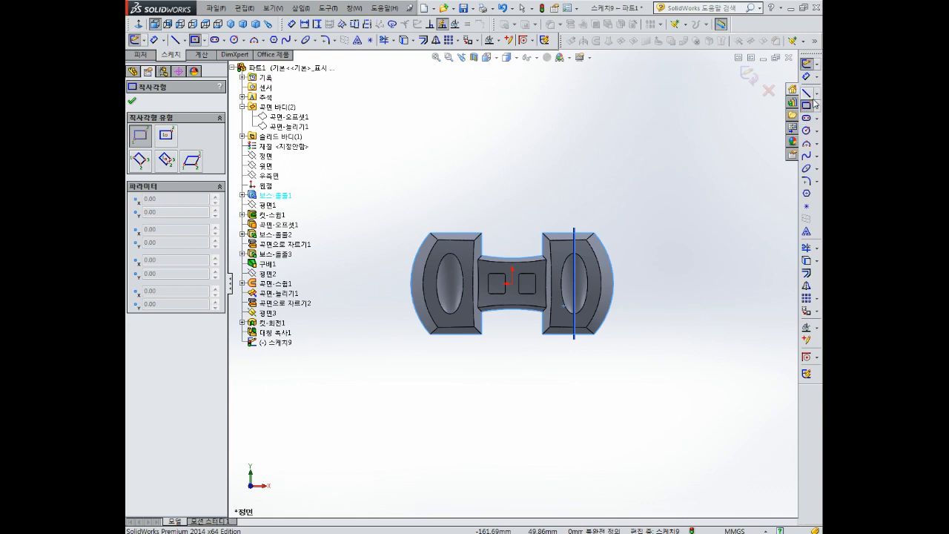
pyautogui.click(816, 105)
pyautogui.click(749, 121)
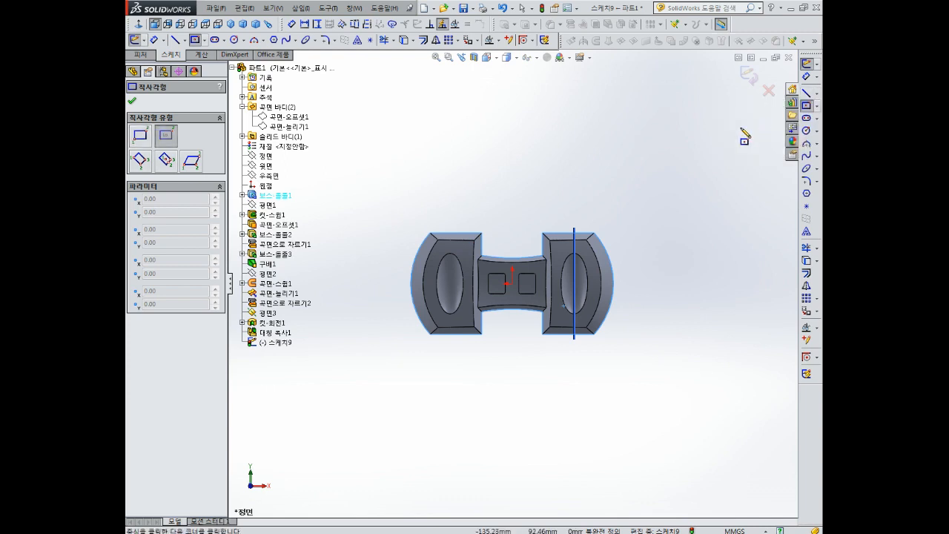
pyautogui.click(512, 283)
pyautogui.click(649, 180)
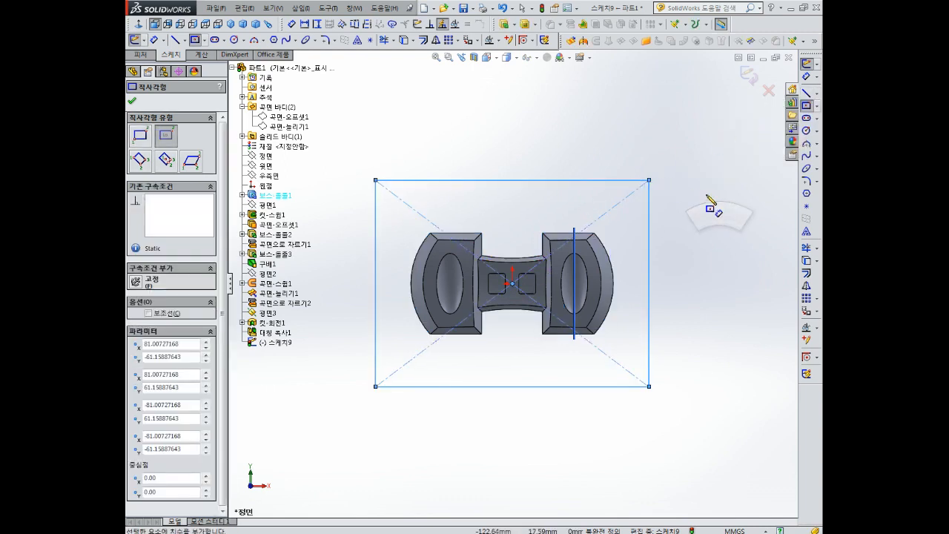
# - Dimension the rectangle 140 mm wide and 80 mm high
pyautogui.moveTo(718, 256); pyautogui.dragTo(707, 196, button='right')
pyautogui.click(600, 180)
pyautogui.click(585, 142)
pyautogui.write('140')
pyautogui.press('Return')
pyautogui.click(630, 223)
pyautogui.click(661, 254)
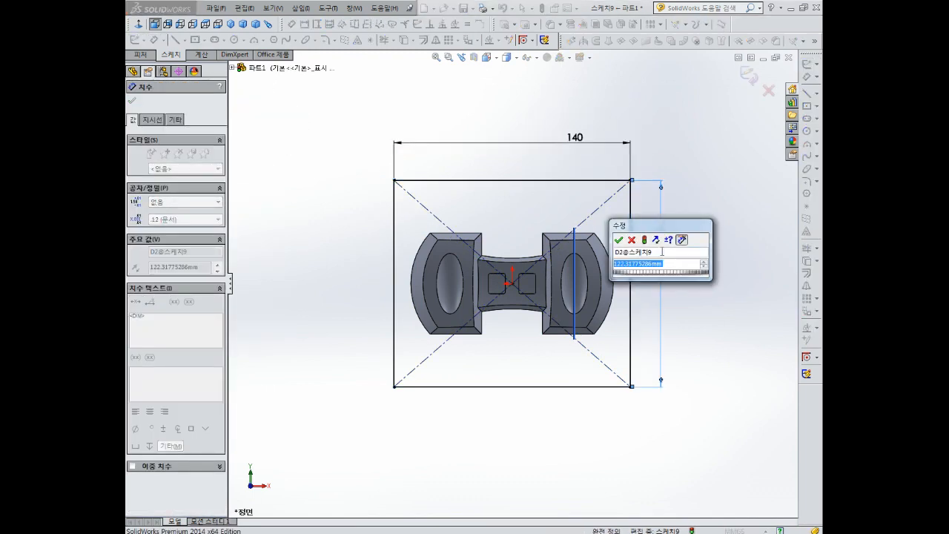
pyautogui.write('80')
pyautogui.press('Return')
# - Exit the sketch and extrude the rectangle 10 mm downward as a base plate merged with the body
pyautogui.moveTo(652, 327)
pyautogui.mouseDown(button='middle')
pyautogui.moveTo(598, 232)
pyautogui.moveTo(419, 275)
pyautogui.mouseUp(button='middle')
pyautogui.scroll(-3, 437, 297)
pyautogui.scroll(2, 547, 303)
pyautogui.moveTo(547, 304); pyautogui.dragTo(562, 291, button='middle')
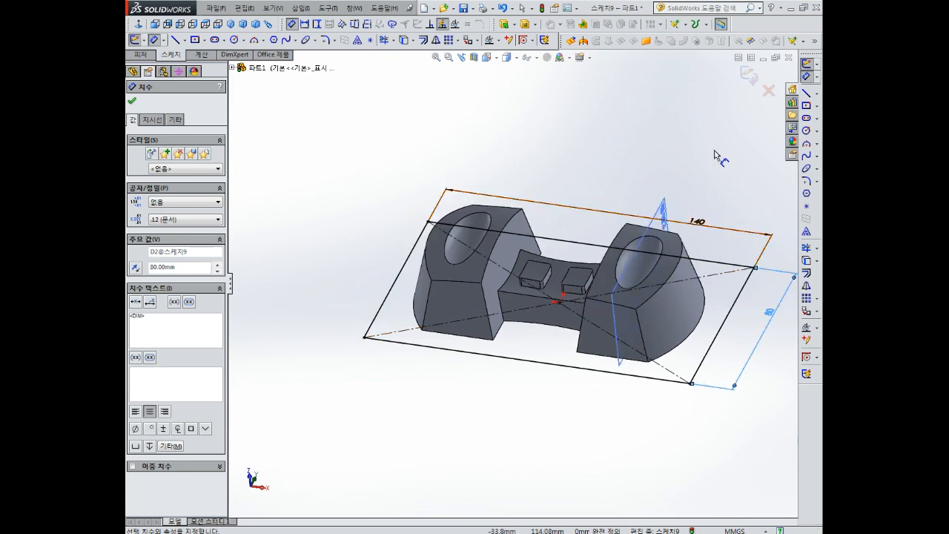
pyautogui.click(758, 88)
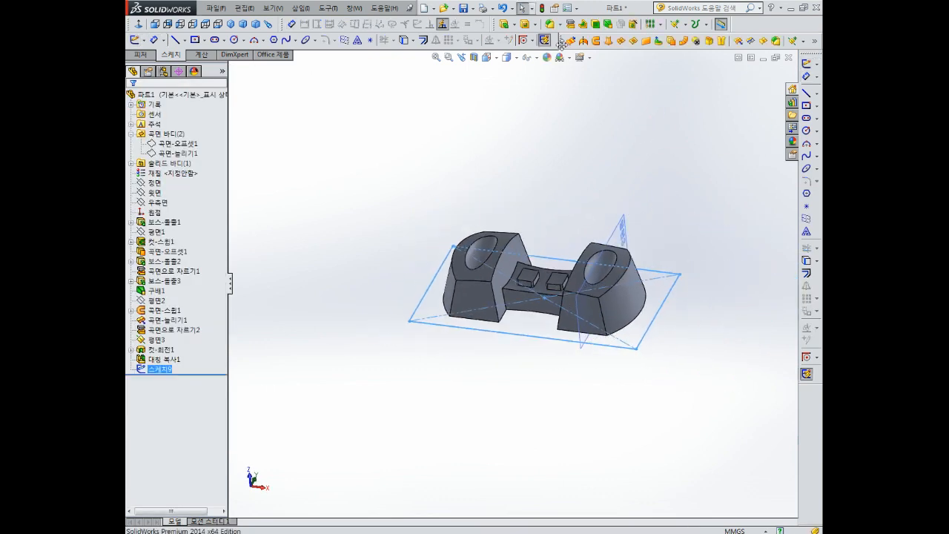
pyautogui.click(504, 26)
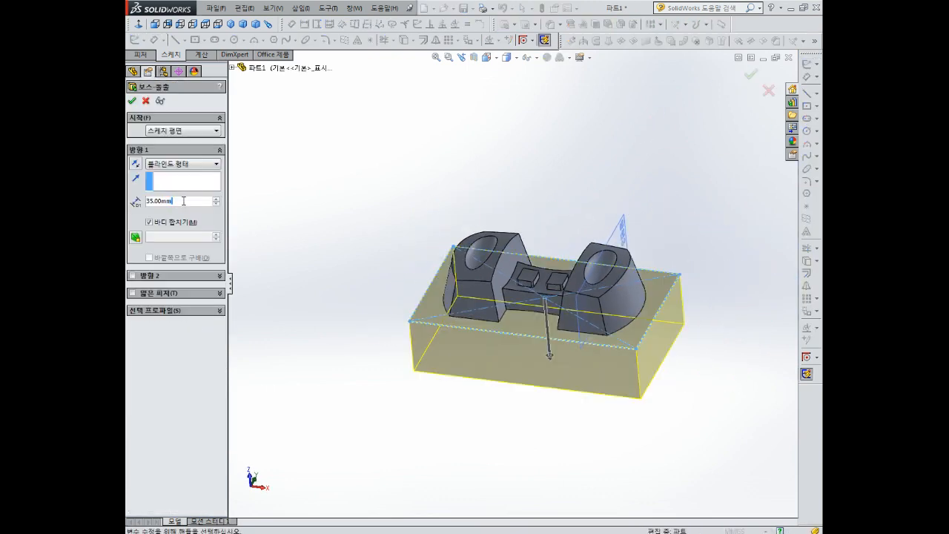
pyautogui.write('10')
pyautogui.press('Return')
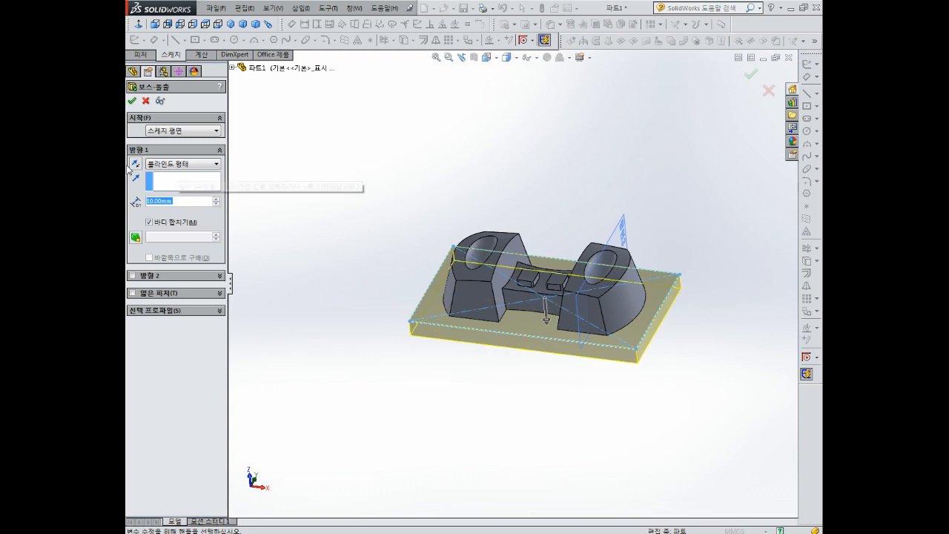
pyautogui.click(132, 101)
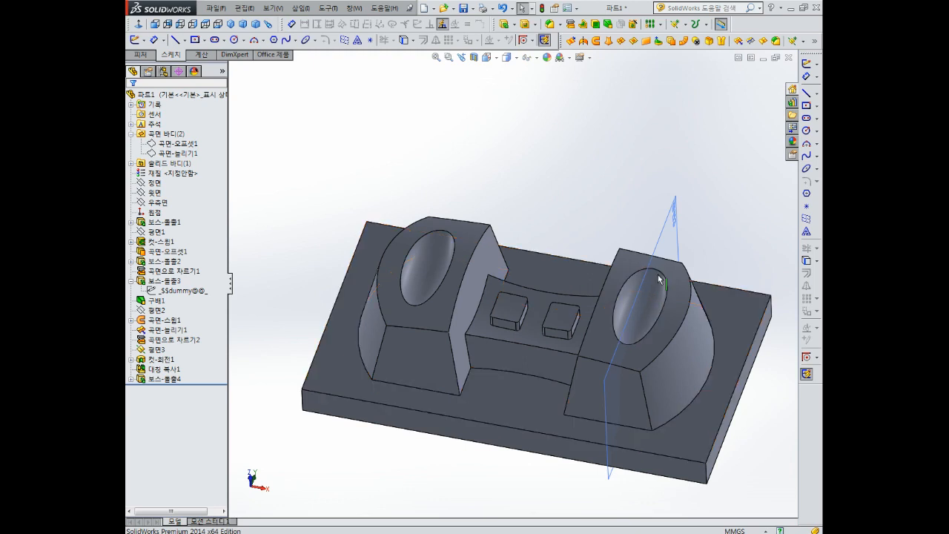
# - Hide the reference plane (평면3) that passes through the right end block
pyautogui.scroll(4, 664, 271)
pyautogui.scroll(-3, 625, 259)
pyautogui.click(605, 249)
pyautogui.click(666, 224)
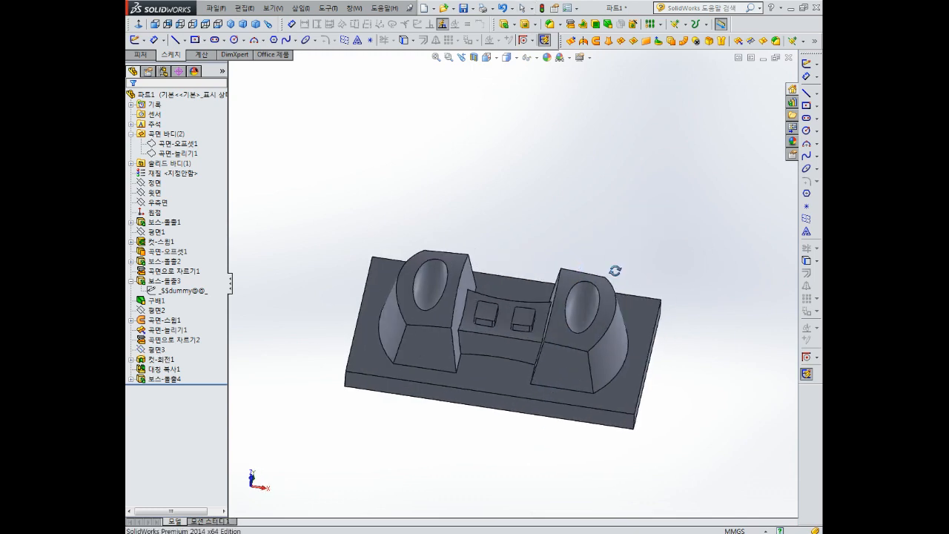
pyautogui.click(550, 25)
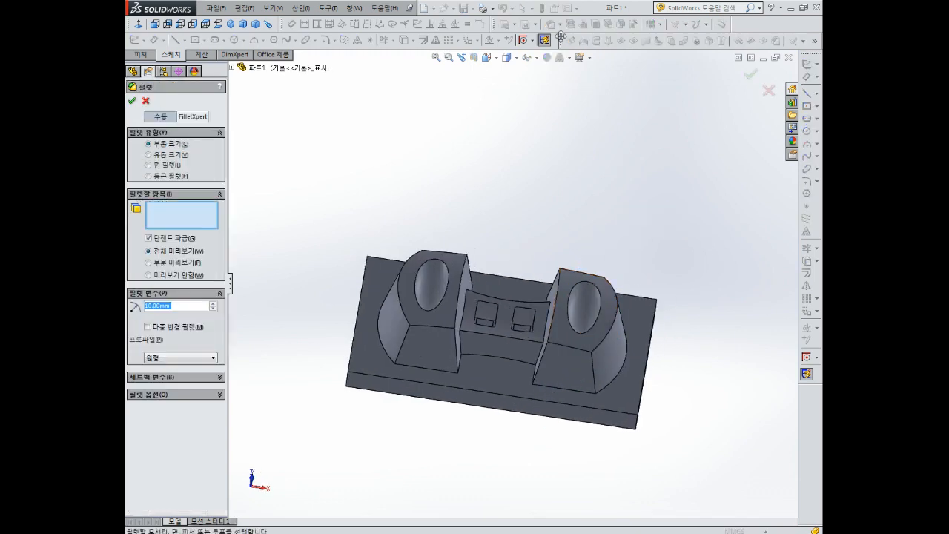
pyautogui.write('5')
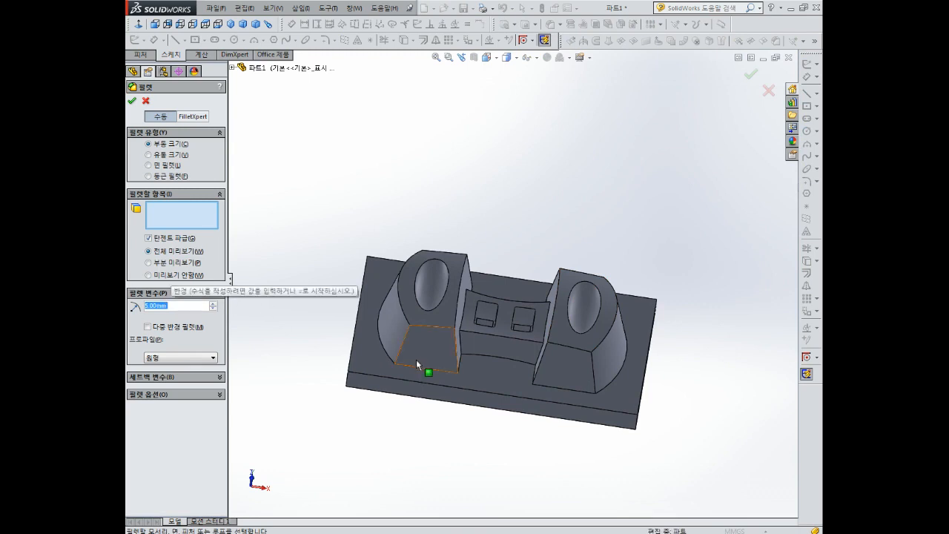
pyautogui.scroll(-2, 414, 334)
pyautogui.click(406, 333)
pyautogui.moveTo(406, 333); pyautogui.dragTo(433, 234, button='middle')
pyautogui.click(430, 232)
pyautogui.moveTo(539, 252); pyautogui.dragTo(504, 388, button='middle')
pyautogui.click(493, 222)
pyautogui.click(491, 388)
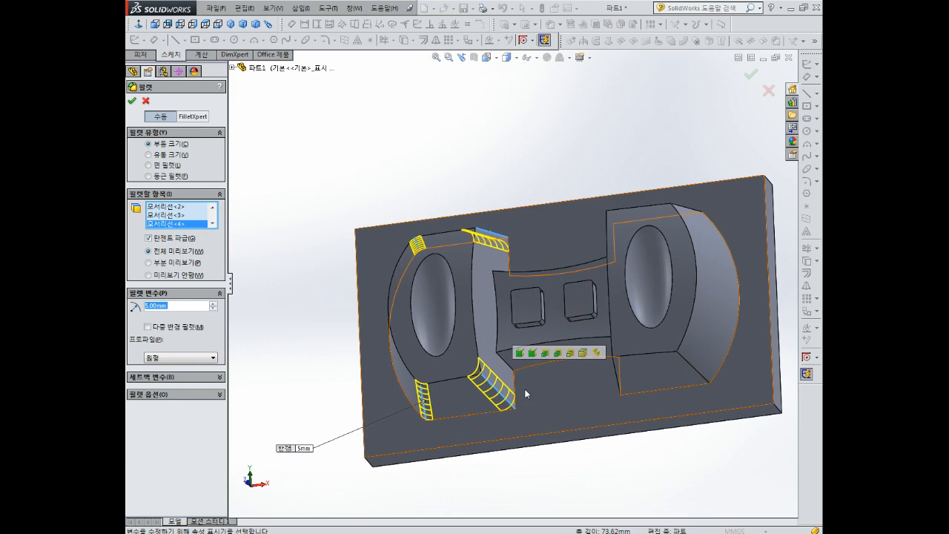
pyautogui.moveTo(524, 389); pyautogui.dragTo(547, 440, button='middle')
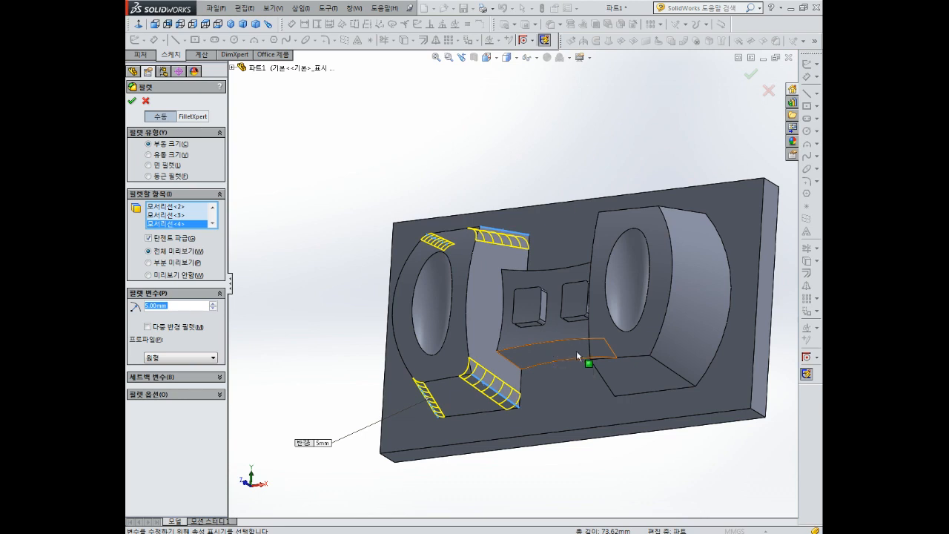
pyautogui.scroll(2, 574, 350)
pyautogui.press('Escape')
pyautogui.moveTo(478, 187); pyautogui.dragTo(510, 167, button='middle')
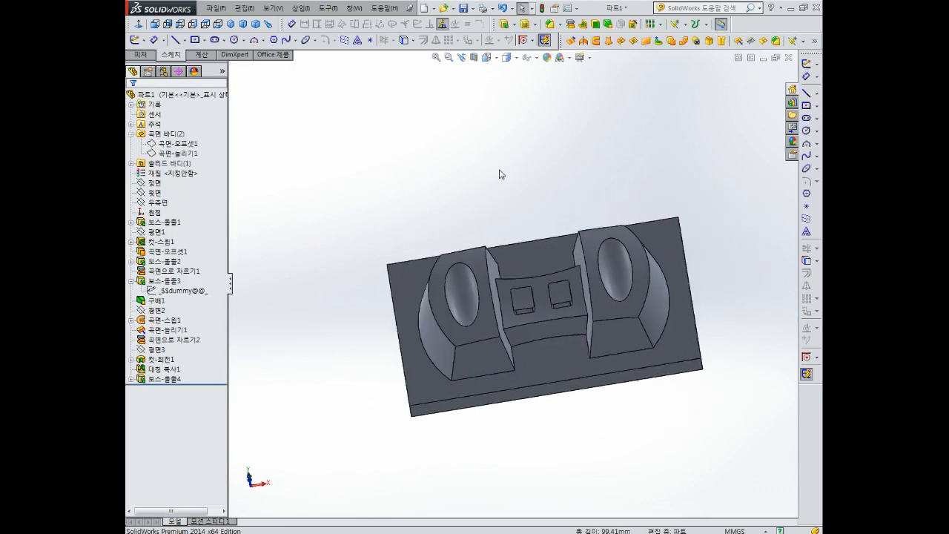
# - Open the definition of the first boss extrude (보스-돌출1) to check its depth and draft settings
pyautogui.rightClick(171, 223)
pyautogui.click(178, 191)
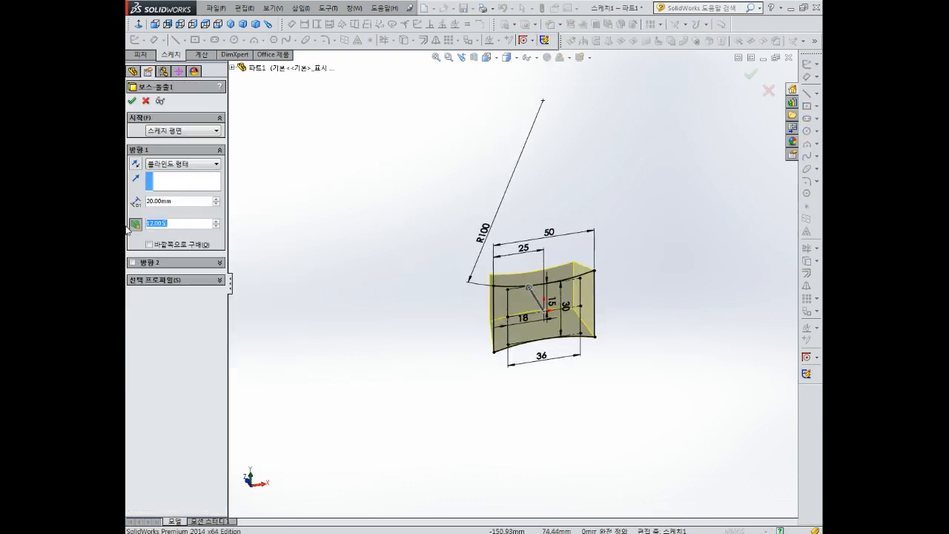
pyautogui.rightClick(165, 223)
pyautogui.moveTo(453, 241)
pyautogui.mouseDown(button='middle')
pyautogui.moveTo(606, 153)
pyautogui.moveTo(559, 432)
pyautogui.moveTo(549, 382)
pyautogui.moveTo(564, 393)
pyautogui.moveTo(570, 354)
pyautogui.moveTo(586, 359)
pyautogui.moveTo(623, 334)
pyautogui.mouseUp(button='middle')
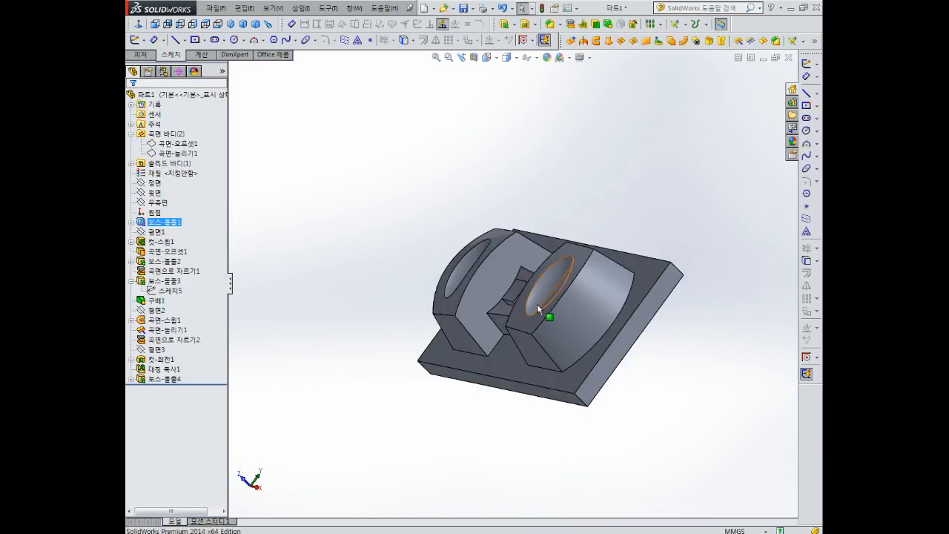
# - Set up a 5 mm constant-radius fillet on the four slanted corner edges of the left end block
pyautogui.moveTo(537, 304); pyautogui.dragTo(562, 298, button='middle')
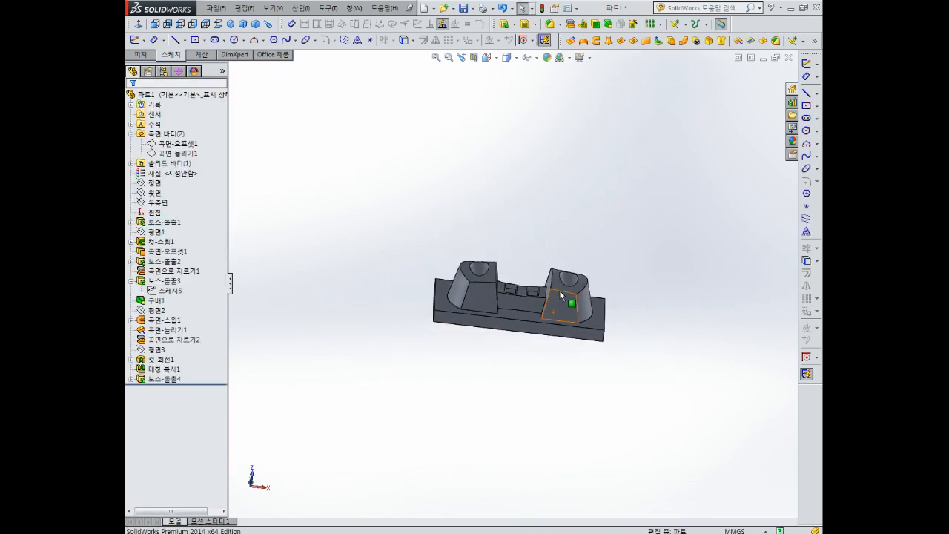
pyautogui.scroll(-3, 529, 240)
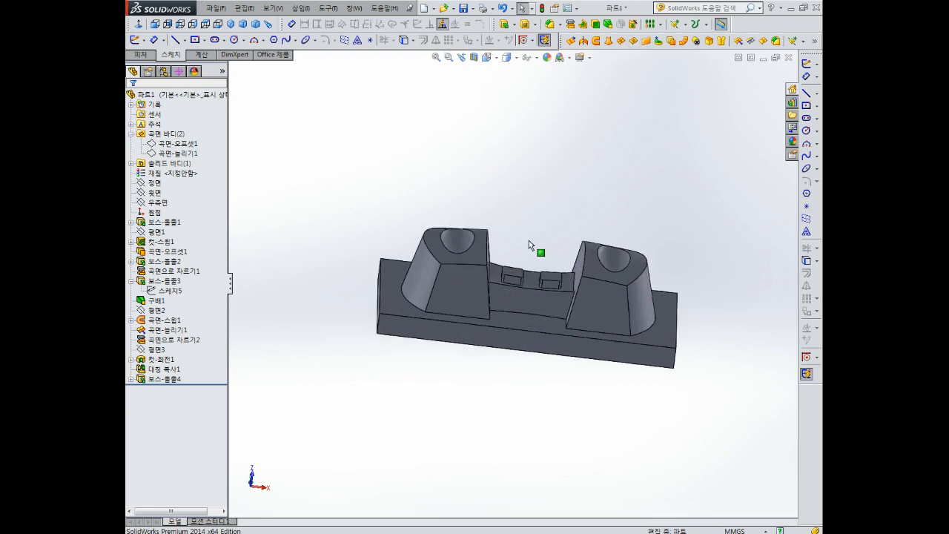
pyautogui.click(549, 24)
pyautogui.moveTo(519, 134); pyautogui.dragTo(313, 234, button='middle')
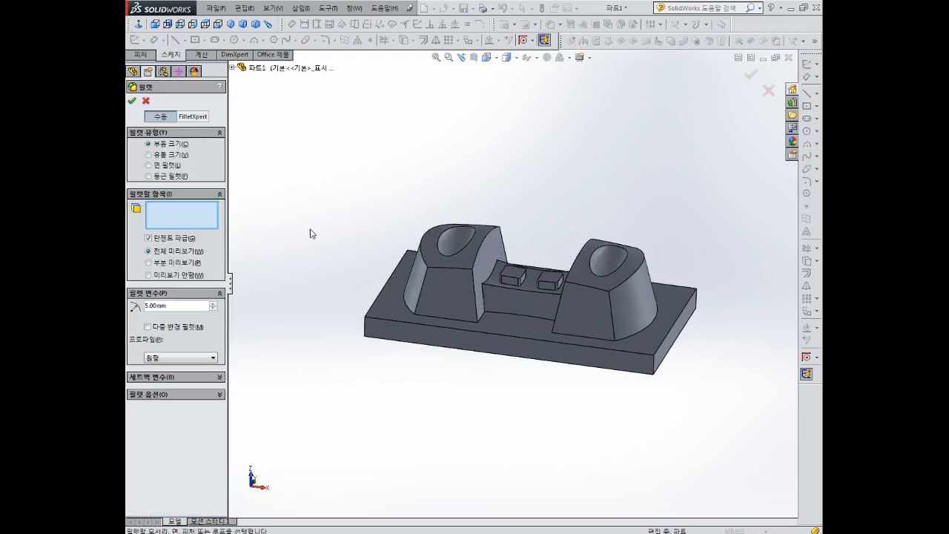
pyautogui.click(417, 290)
pyautogui.moveTo(417, 290); pyautogui.dragTo(474, 221, button='middle')
pyautogui.click(438, 226)
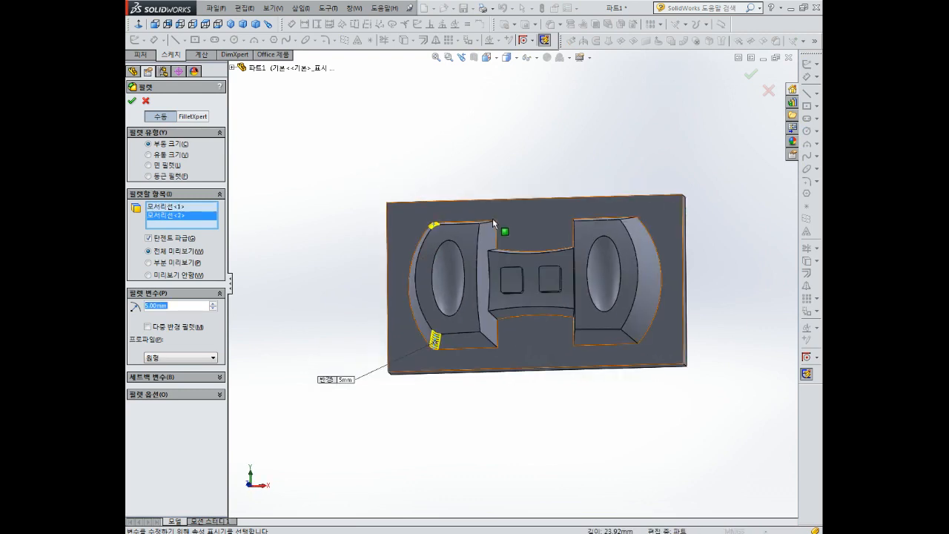
pyautogui.click(488, 337)
# - Add the right end block's four slanted corner edges to the fillet and apply it
pyautogui.moveTo(540, 347); pyautogui.dragTo(576, 224, button='middle')
pyautogui.click(577, 337)
pyautogui.click(576, 224)
pyautogui.click(626, 221)
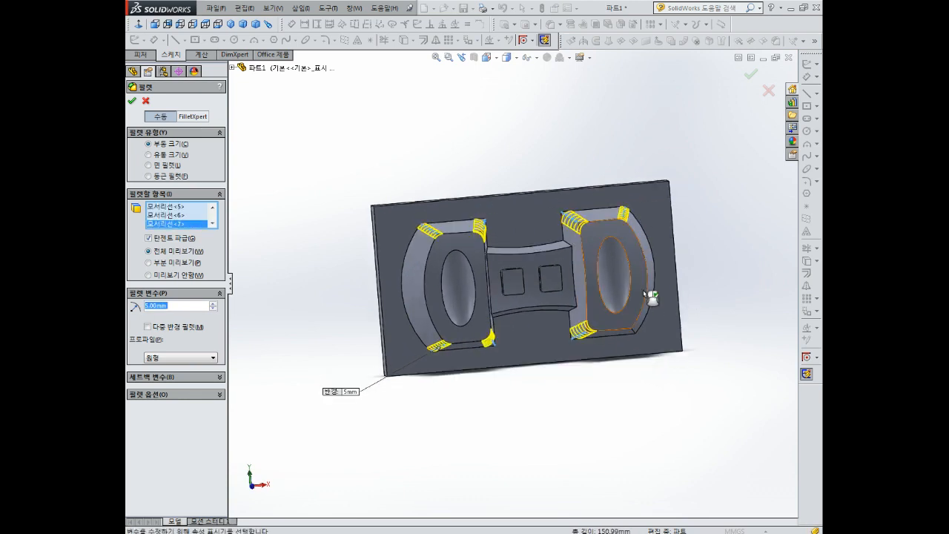
pyautogui.moveTo(646, 289); pyautogui.dragTo(633, 265, button='middle')
pyautogui.click(631, 326)
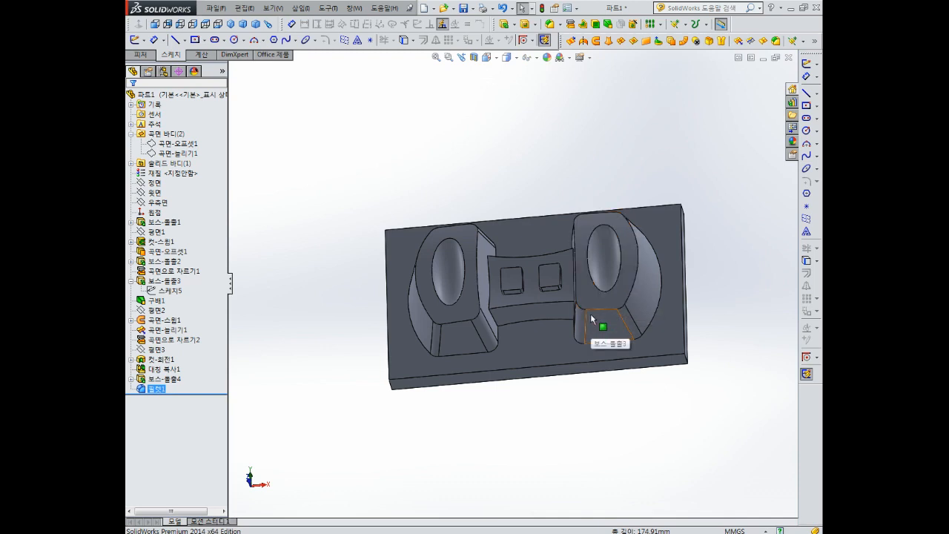
# - Fillet the top faces of both end blocks with a 2 mm radius, rounding their outer and recess edges
pyautogui.scroll(-3, 529, 282)
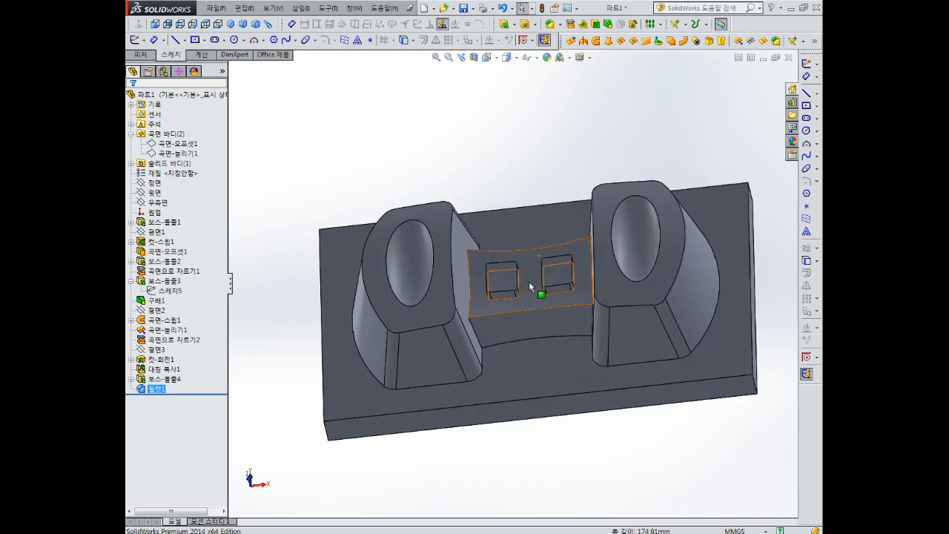
pyautogui.click(551, 25)
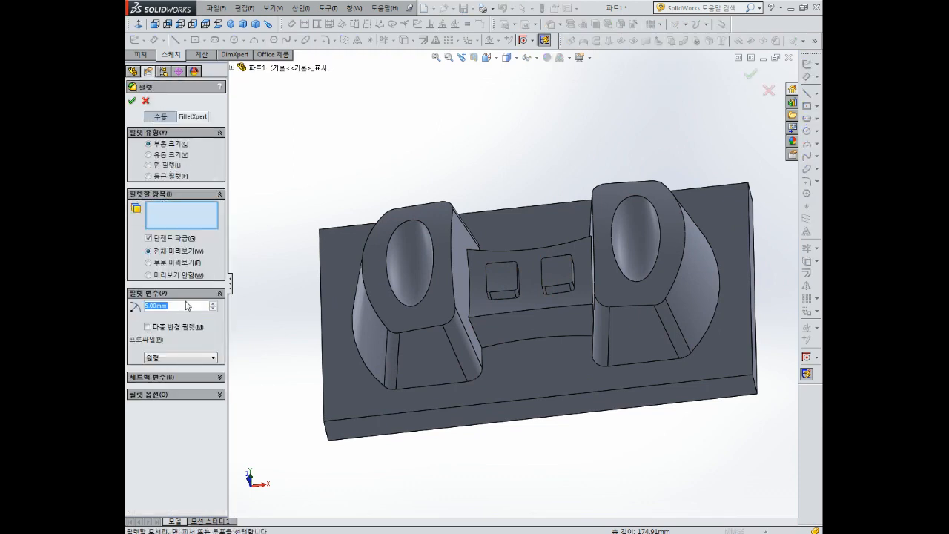
pyautogui.write('2')
pyautogui.press('Return')
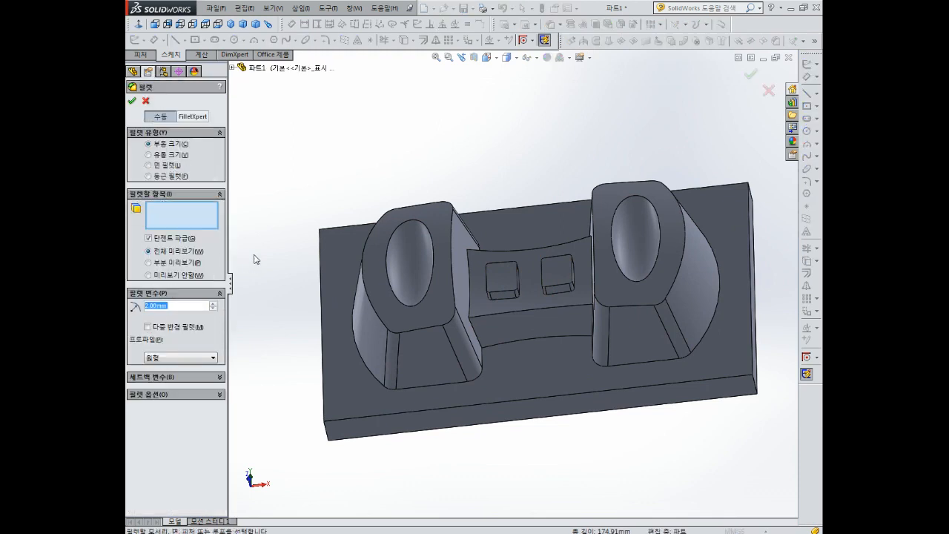
pyautogui.click(443, 217)
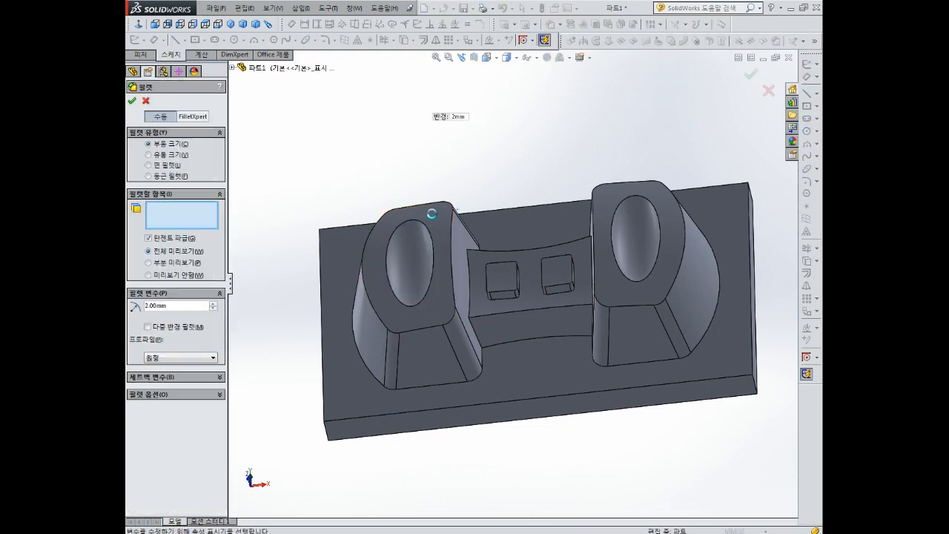
pyautogui.click(610, 196)
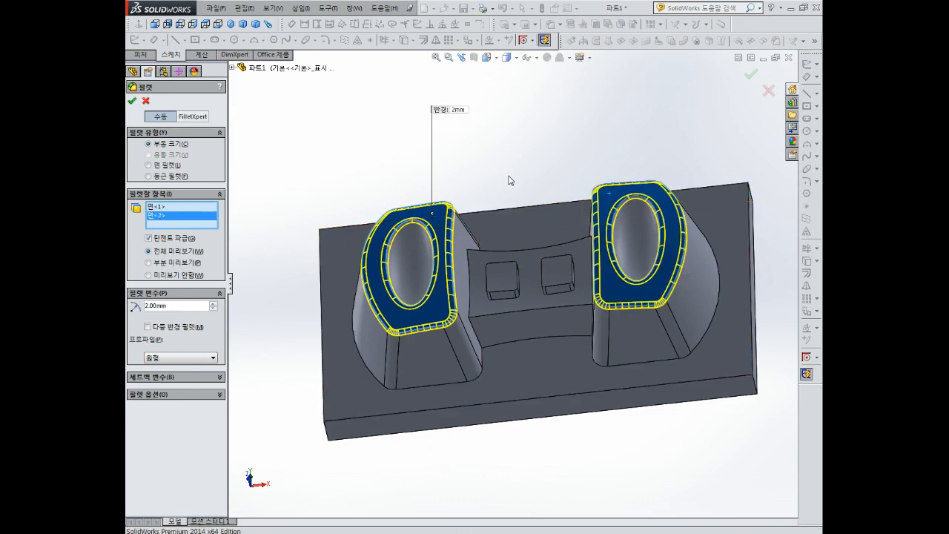
pyautogui.press('Return')
# - Fillet the four upright edges where the middle body meets the two end blocks with a 2 mm radius
pyautogui.click(551, 24)
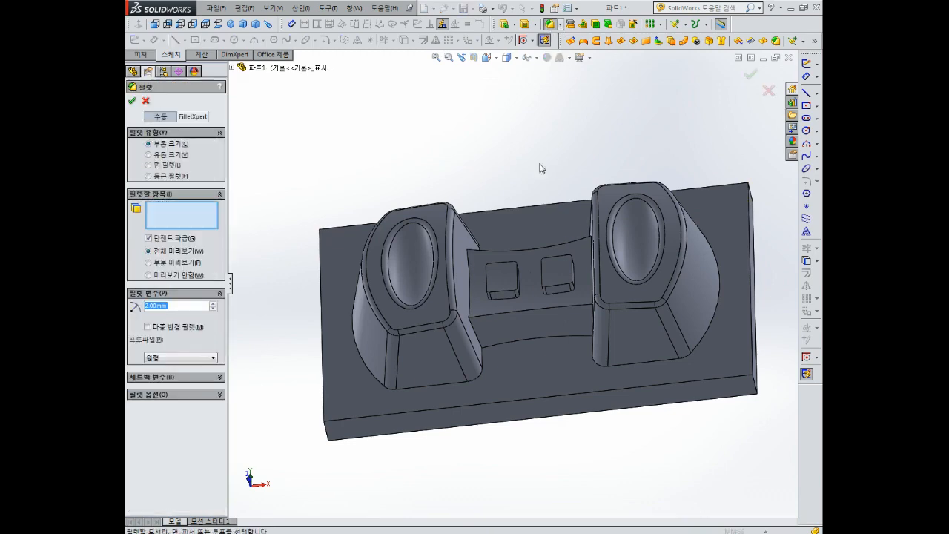
pyautogui.click(476, 334)
pyautogui.moveTo(499, 273); pyautogui.dragTo(562, 307, button='middle')
pyautogui.click(477, 230)
pyautogui.click(586, 231)
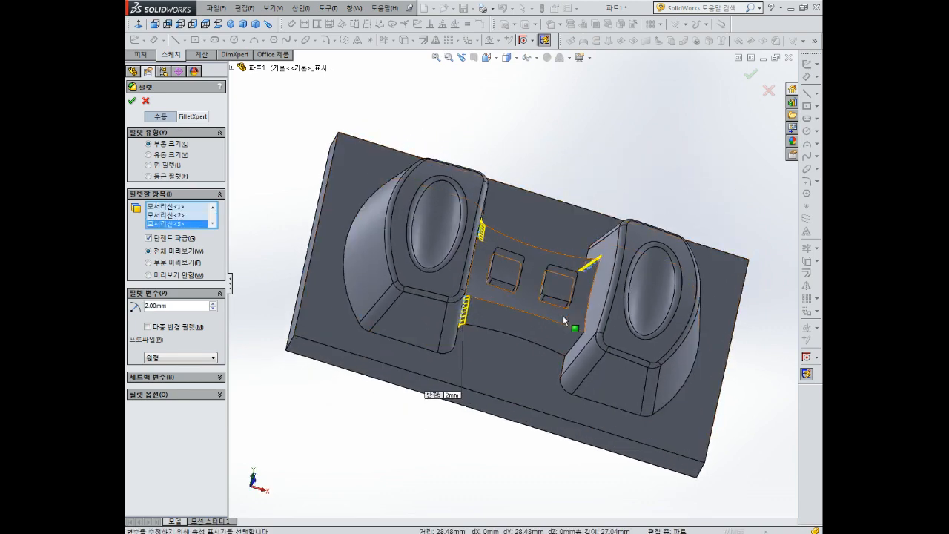
pyautogui.click(573, 344)
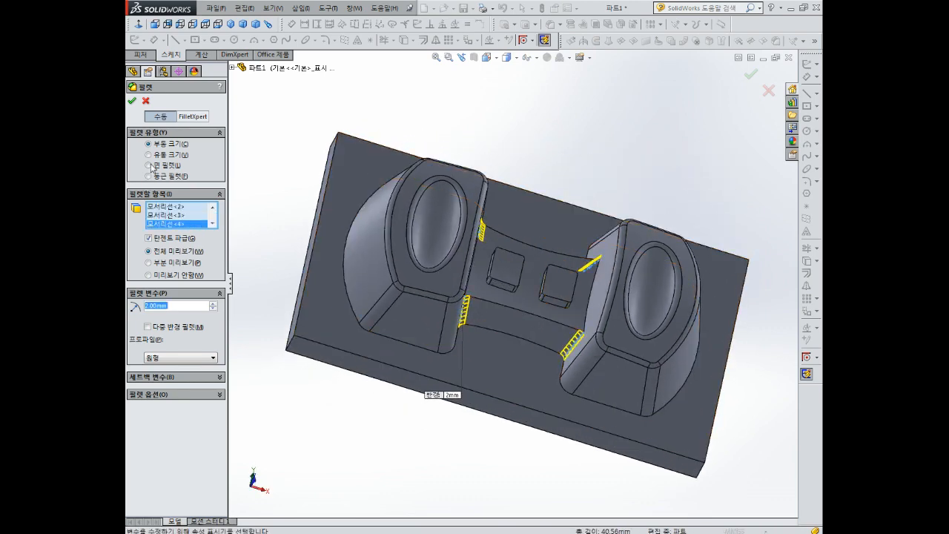
pyautogui.click(132, 102)
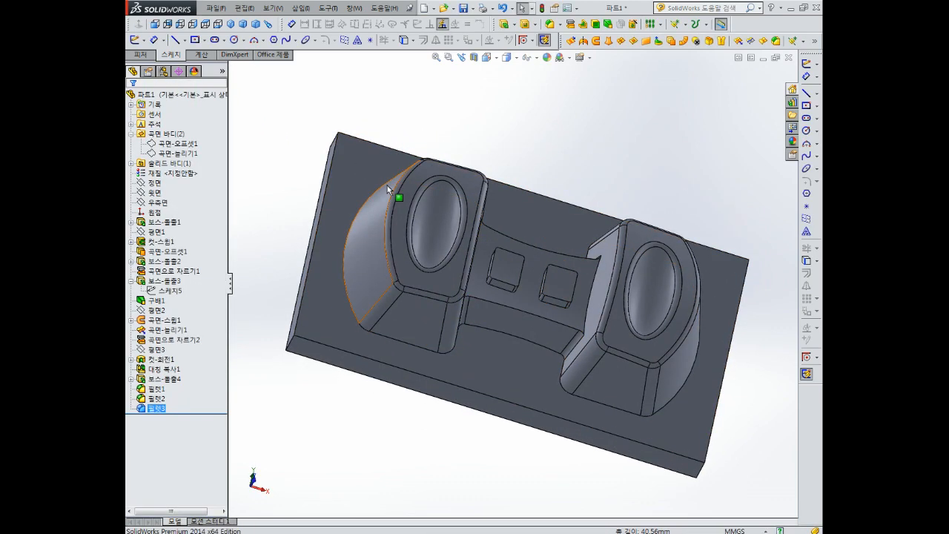
# - Fillet the four edges around the middle body's top face with a 2 mm radius, including its junctions with the end blocks
pyautogui.moveTo(473, 249); pyautogui.dragTo(473, 173, button='middle')
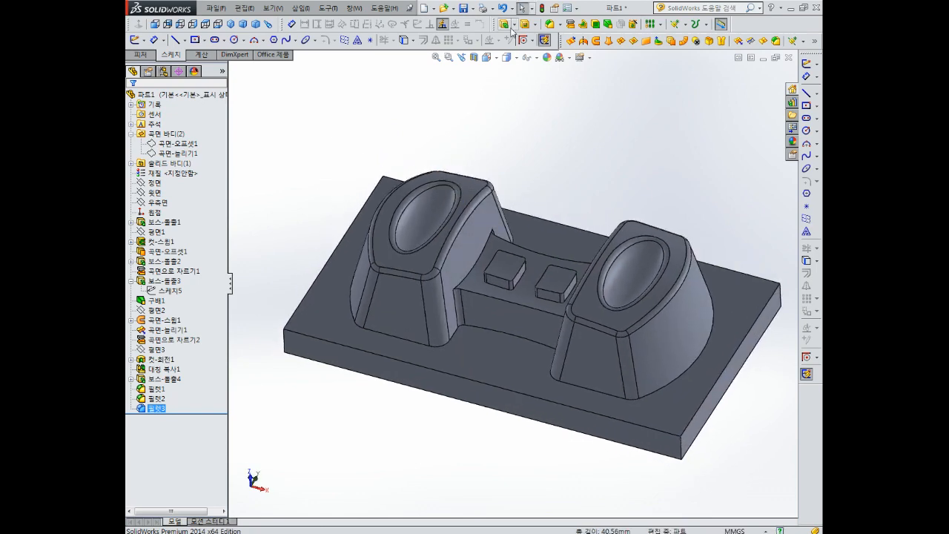
pyautogui.click(549, 24)
pyautogui.click(523, 311)
pyautogui.moveTo(522, 311); pyautogui.dragTo(534, 241, button='middle')
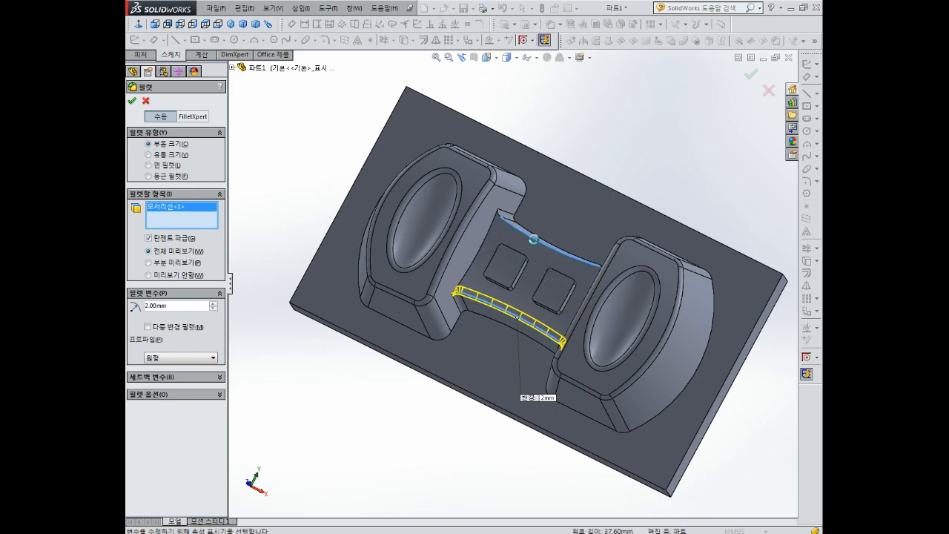
pyautogui.click(535, 242)
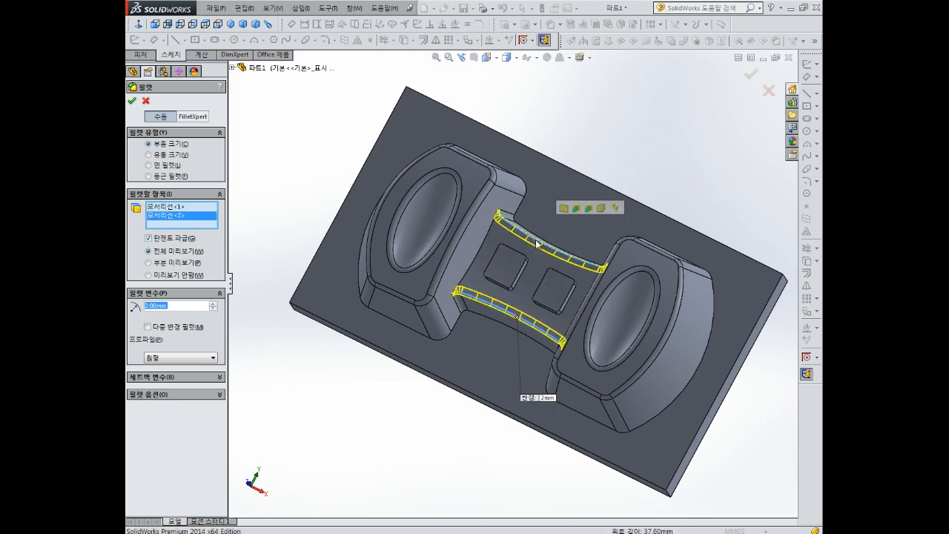
pyautogui.click(479, 255)
pyautogui.moveTo(591, 303); pyautogui.dragTo(627, 274, button='middle')
pyautogui.click(586, 306)
pyautogui.moveTo(586, 305); pyautogui.dragTo(580, 280, button='middle')
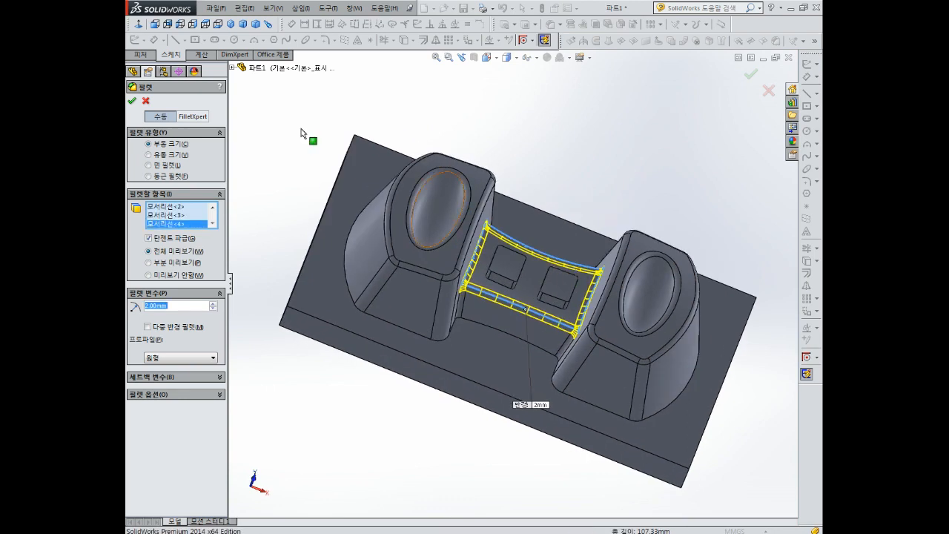
pyautogui.click(132, 102)
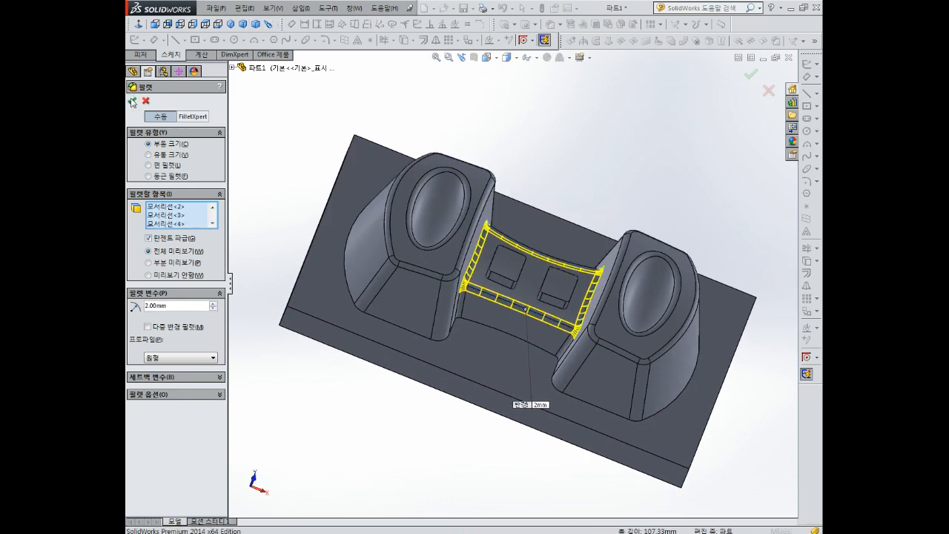
# - Set up a 1 mm fillet on the top faces of the two small raised square pads
pyautogui.moveTo(250, 146); pyautogui.dragTo(411, 194, button='middle')
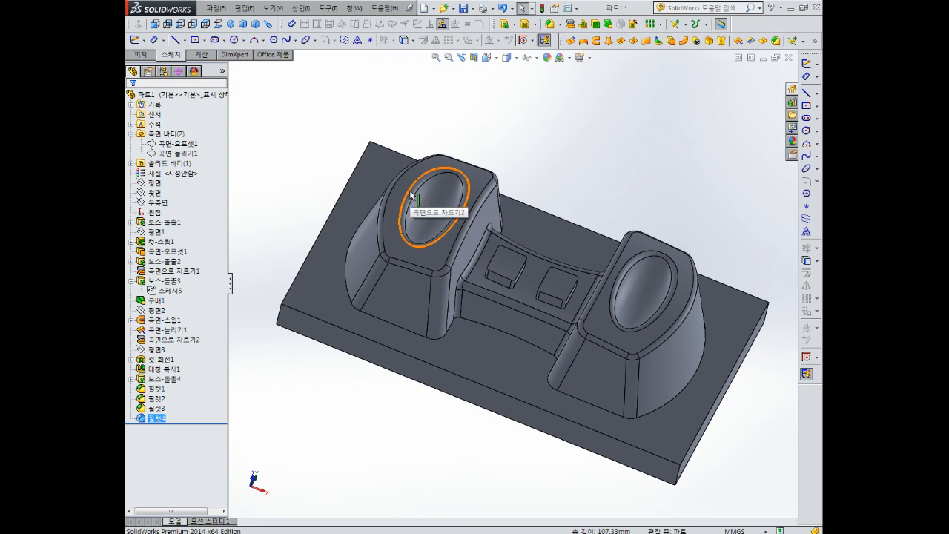
pyautogui.click(545, 39)
pyautogui.write('1')
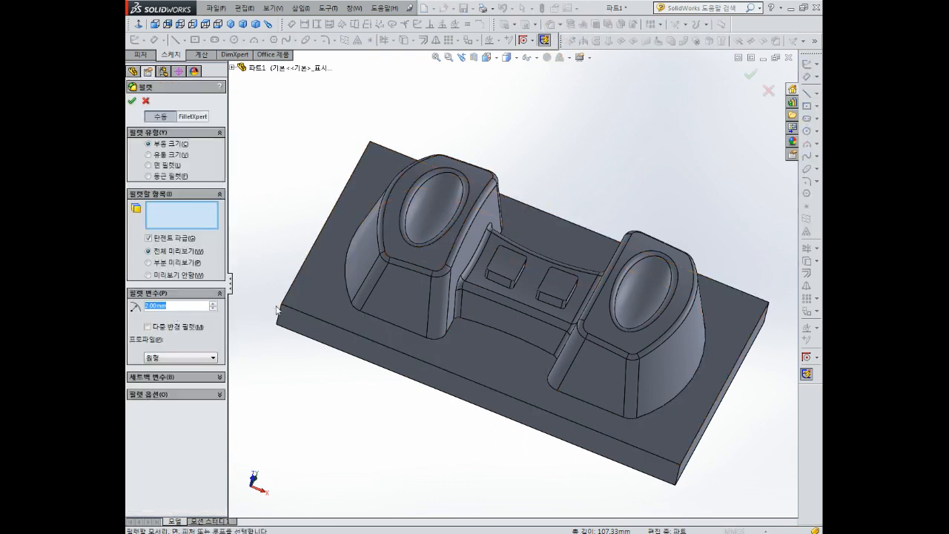
pyautogui.scroll(-3, 549, 298)
pyautogui.click(489, 252)
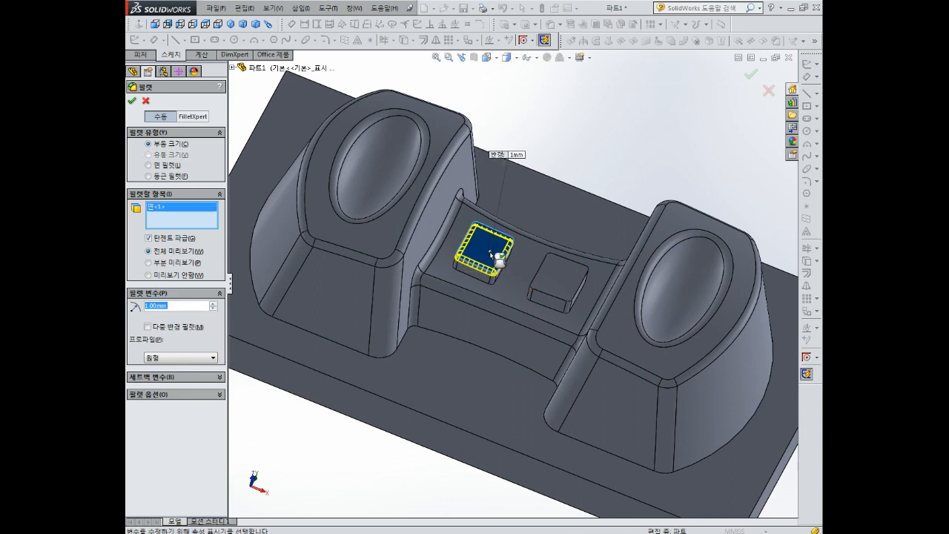
pyautogui.click(555, 275)
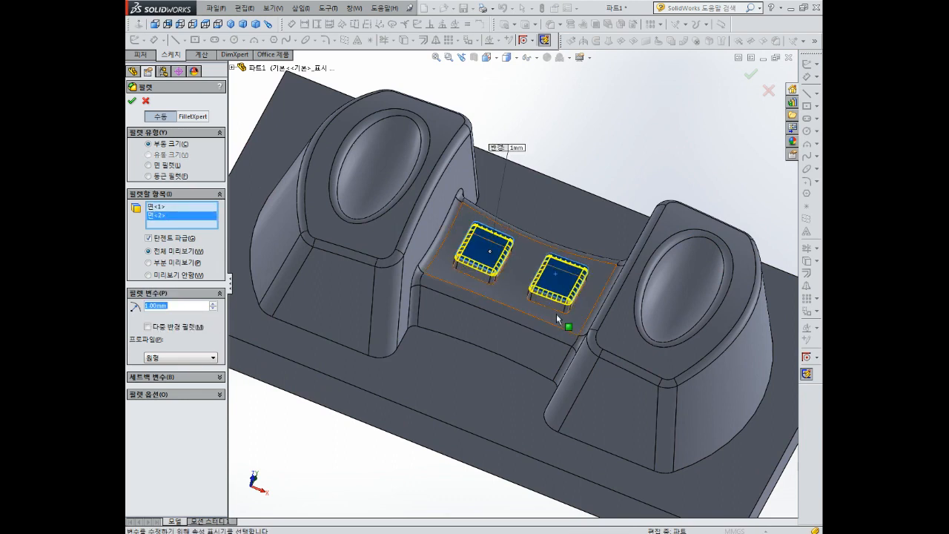
# - Add the pads' base edges and the body's outline on the base plate to the 1 mm fillet and apply it
pyautogui.click(474, 277)
pyautogui.scroll(2, 481, 354)
pyautogui.click(482, 347)
pyautogui.scroll(2, 482, 346)
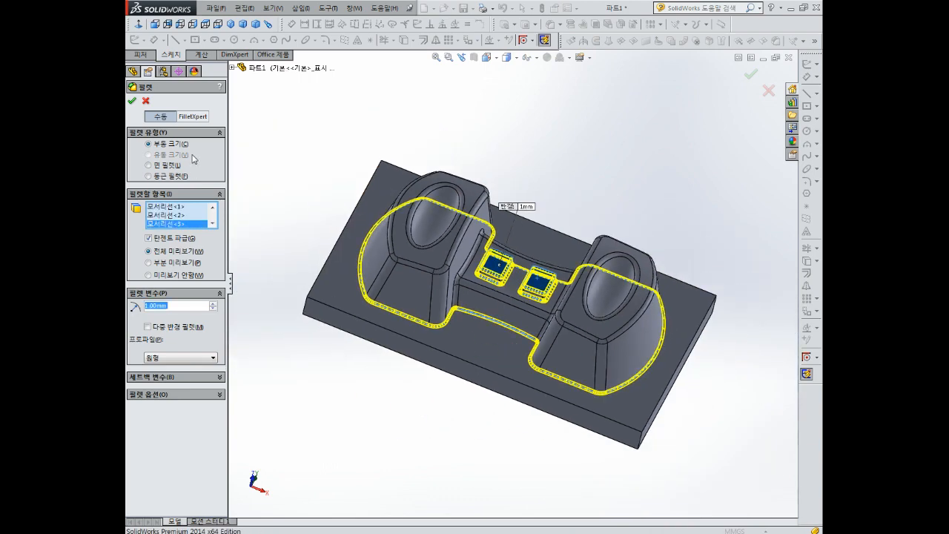
pyautogui.click(132, 101)
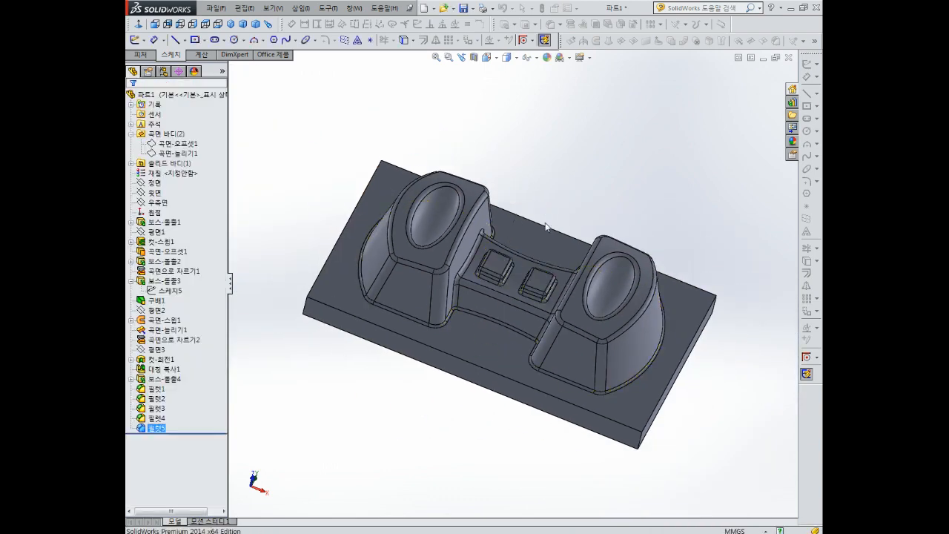
# - Change the whole part's appearance colour to light orange, RGB 252, 188, 132
pyautogui.moveTo(542, 225); pyautogui.dragTo(540, 300, button='middle')
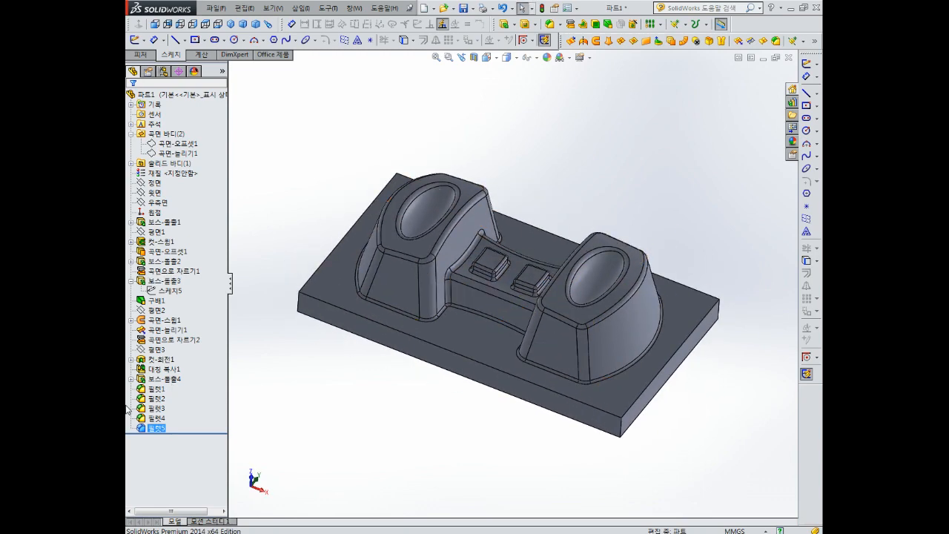
pyautogui.click(155, 430)
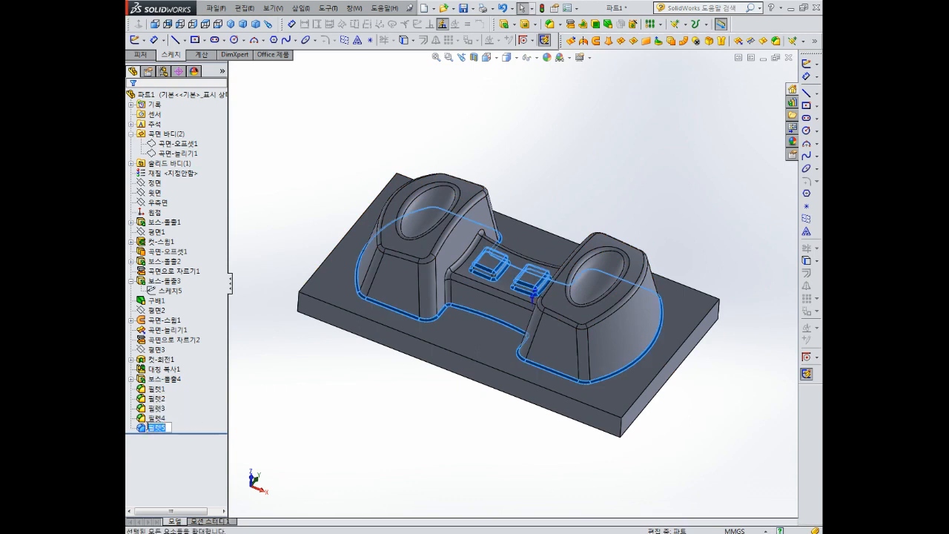
pyautogui.click(141, 426)
pyautogui.click(179, 407)
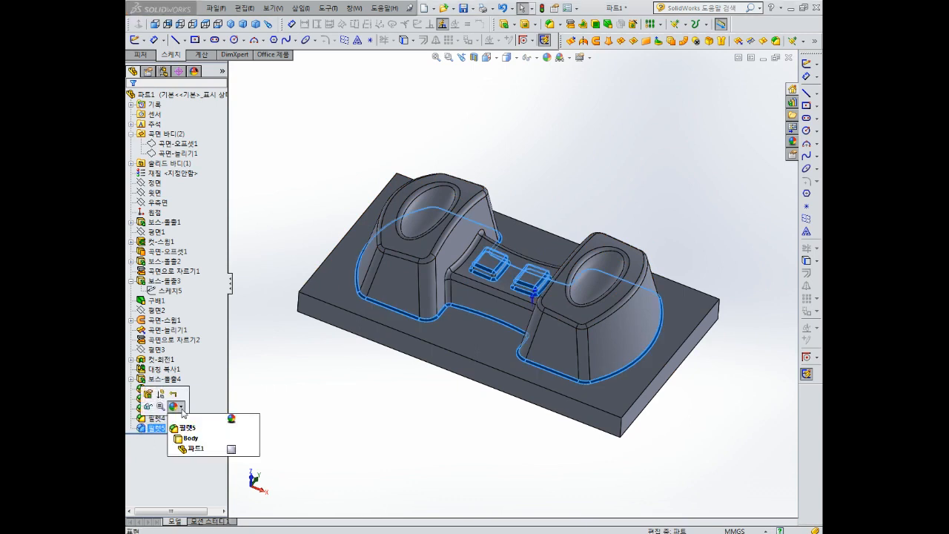
pyautogui.click(230, 450)
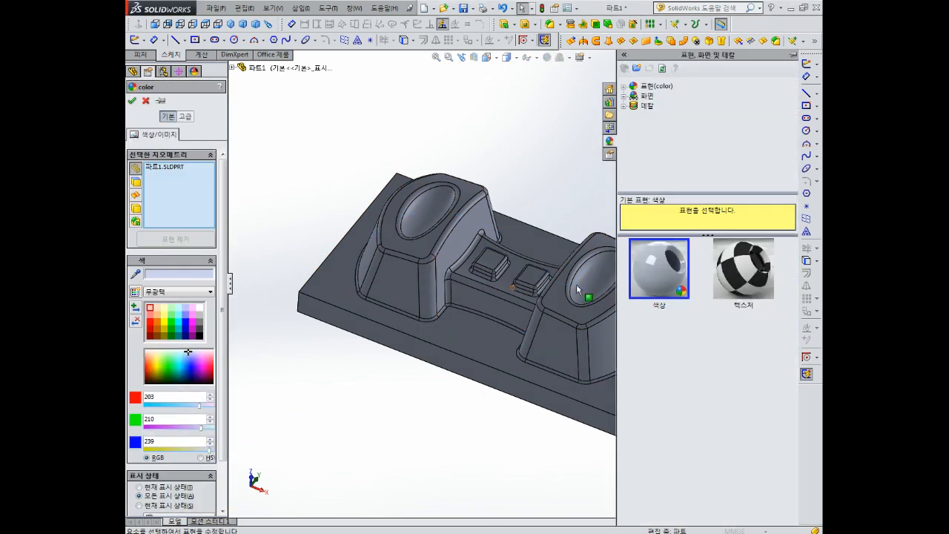
pyautogui.click(156, 315)
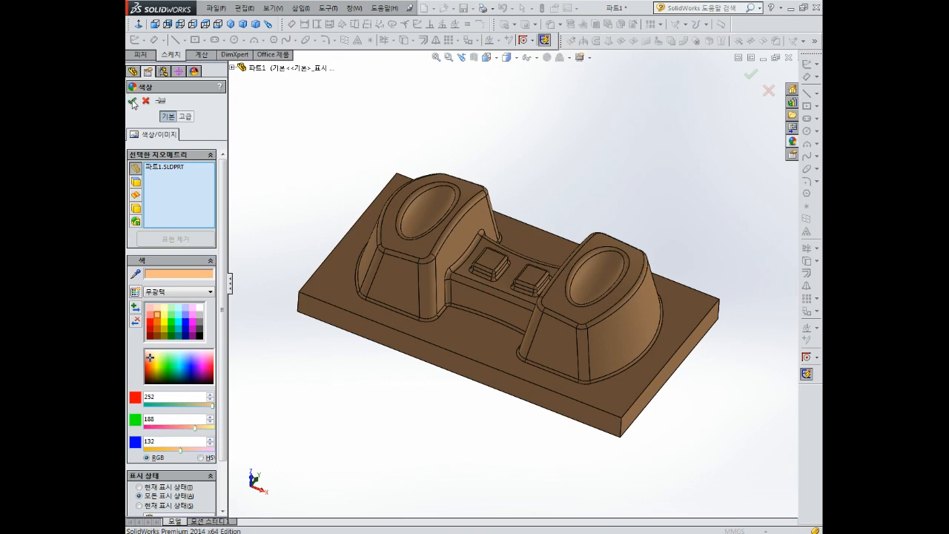
pyautogui.click(131, 100)
# - Save the part in the 0326 folder under the file name 61
pyautogui.hotkey('ctrl', 's')
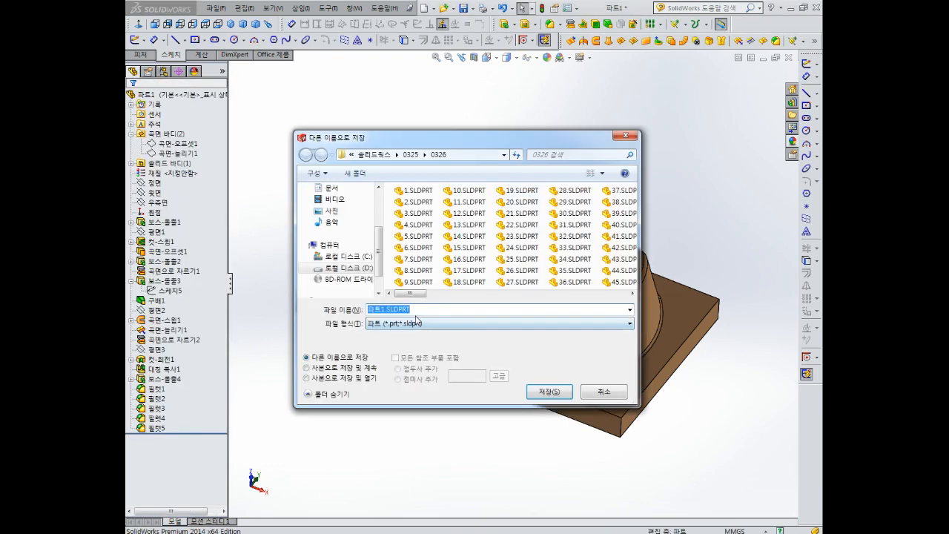
pyautogui.moveTo(417, 294); pyautogui.dragTo(612, 312)
pyautogui.write('61')
pyautogui.press('Return')
pyautogui.moveTo(564, 341); pyautogui.dragTo(500, 329, button='middle')
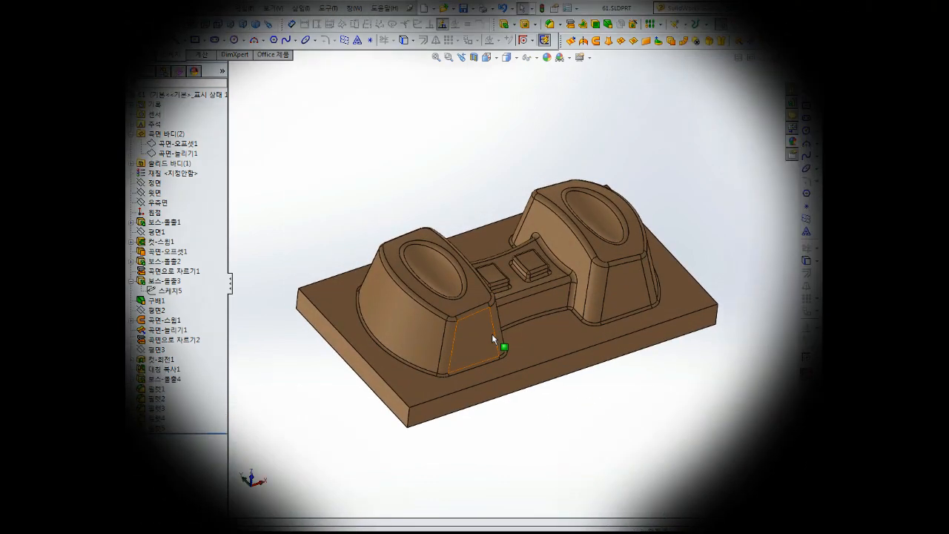